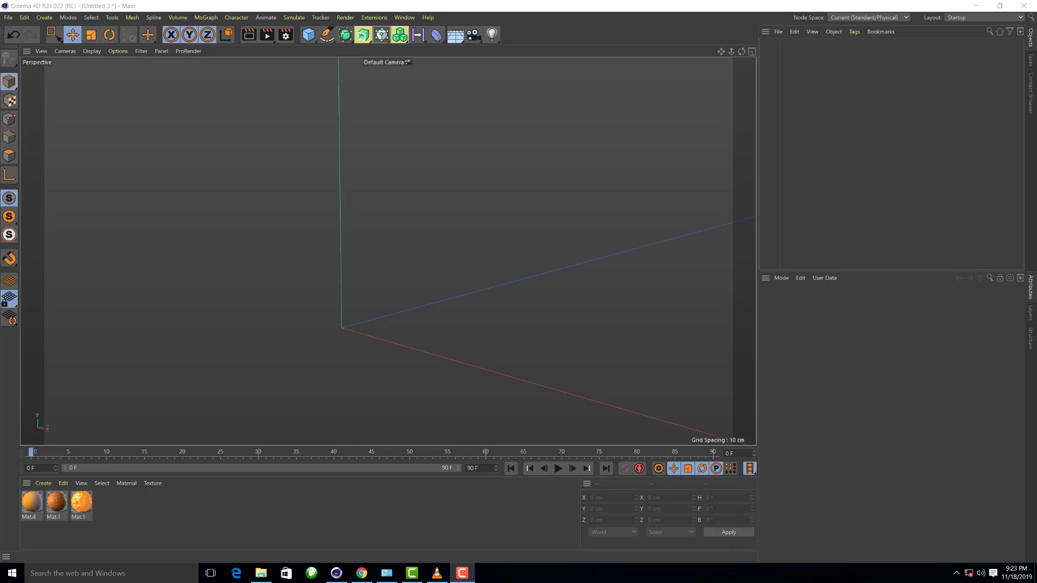
Add an Arc spline with a 7 cm radius
click(326, 35)
click(453, 57)
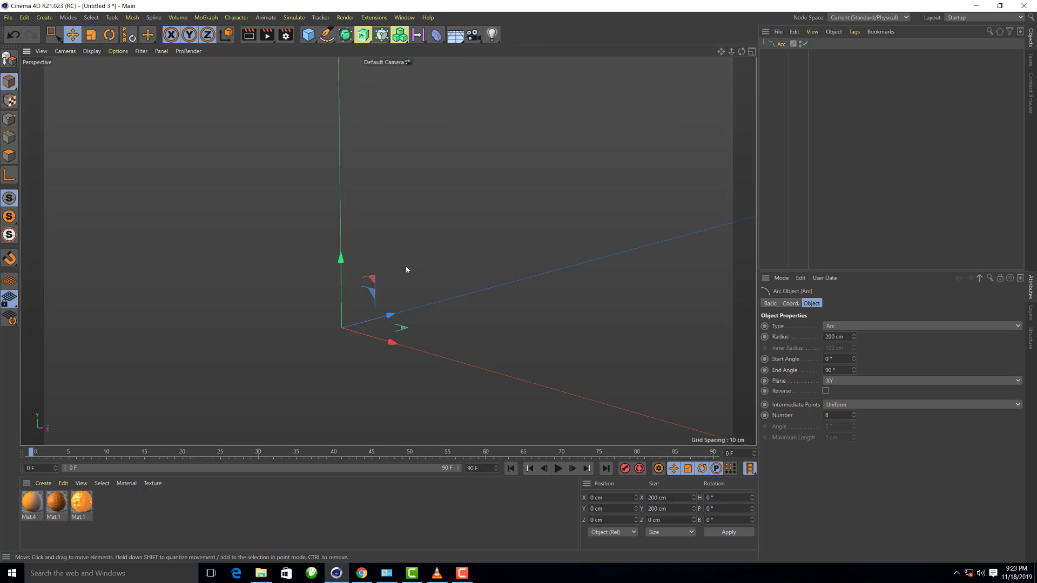
click(848, 337)
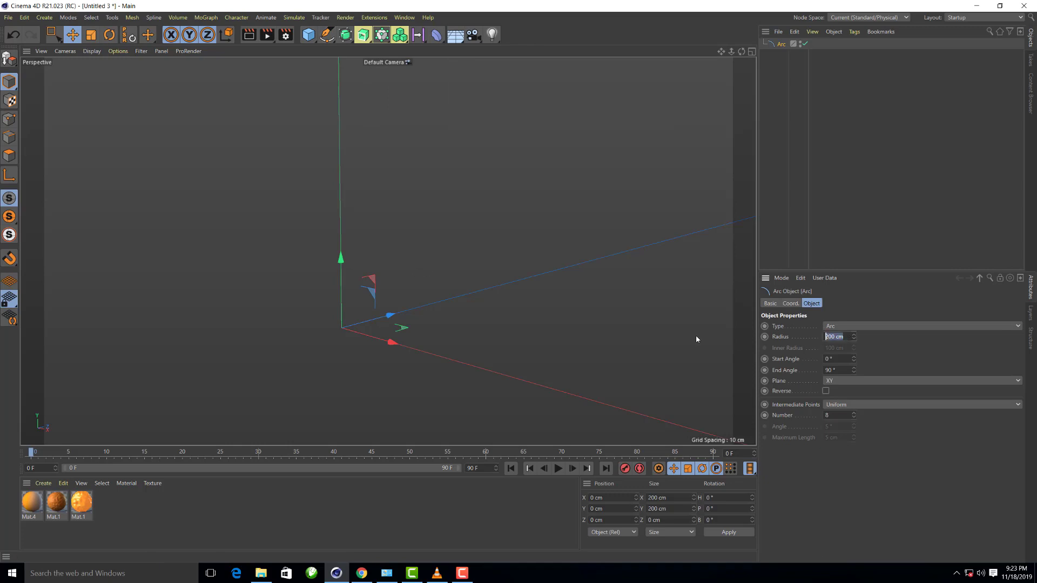
text(7)
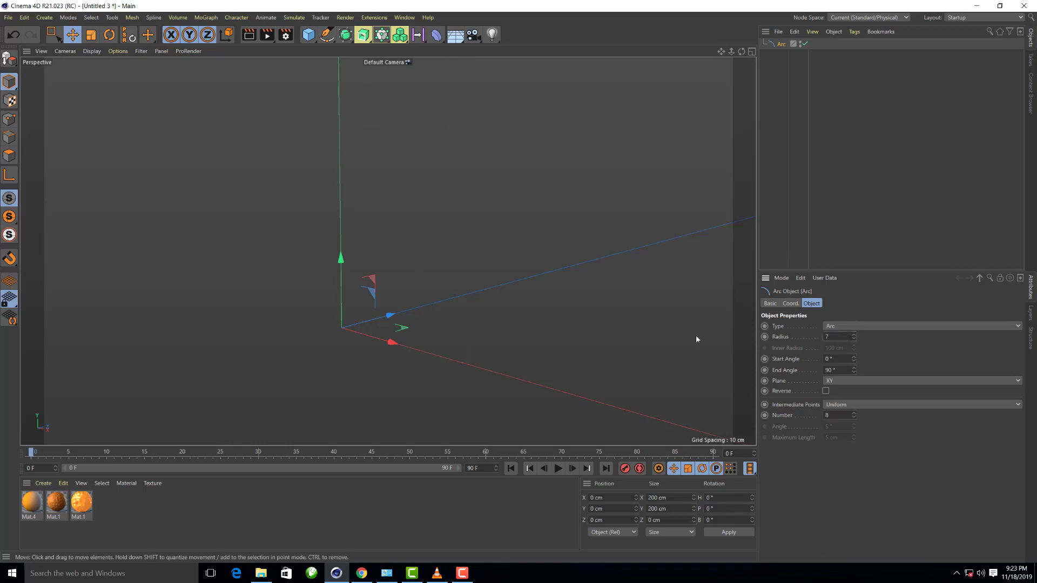
key(Return)
Set the arc's start angle to -180° and end angle to 0°, then view it head-on
scroll(456, 239, down, 2)
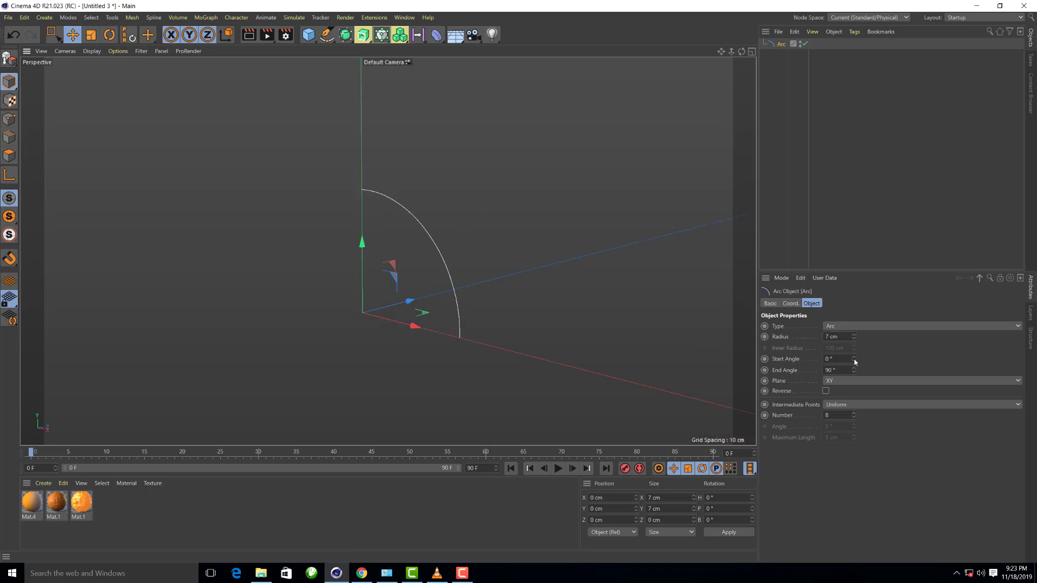
drag(855, 363, 752, 346)
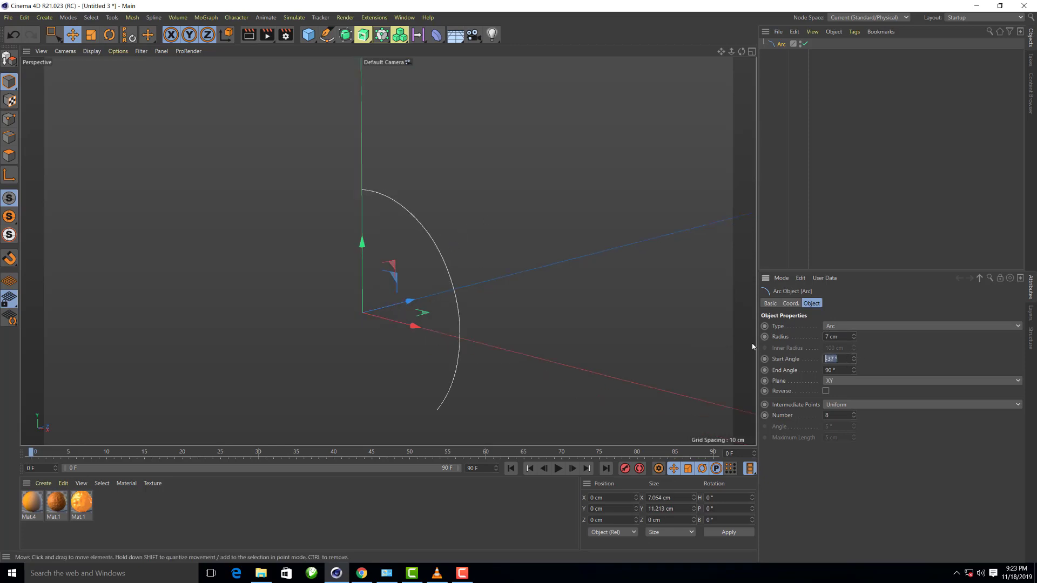
text(-180)
key(Return)
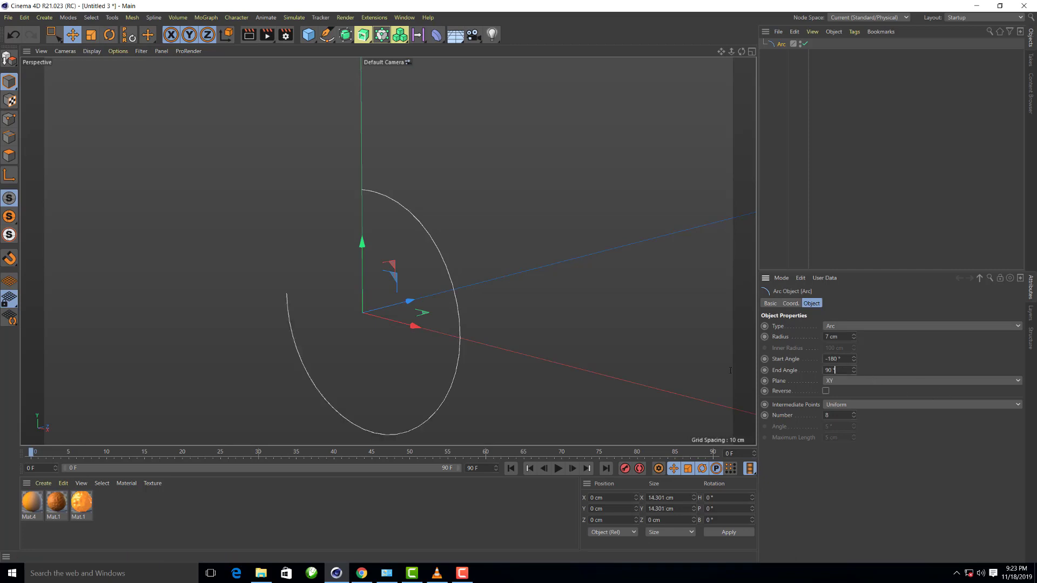
text(0)
key(Return)
mouse_move(638, 374)
alt+mouse_down()
mouse_move(749, 52)
mouse_move(719, 132)
alt+mouse_up()
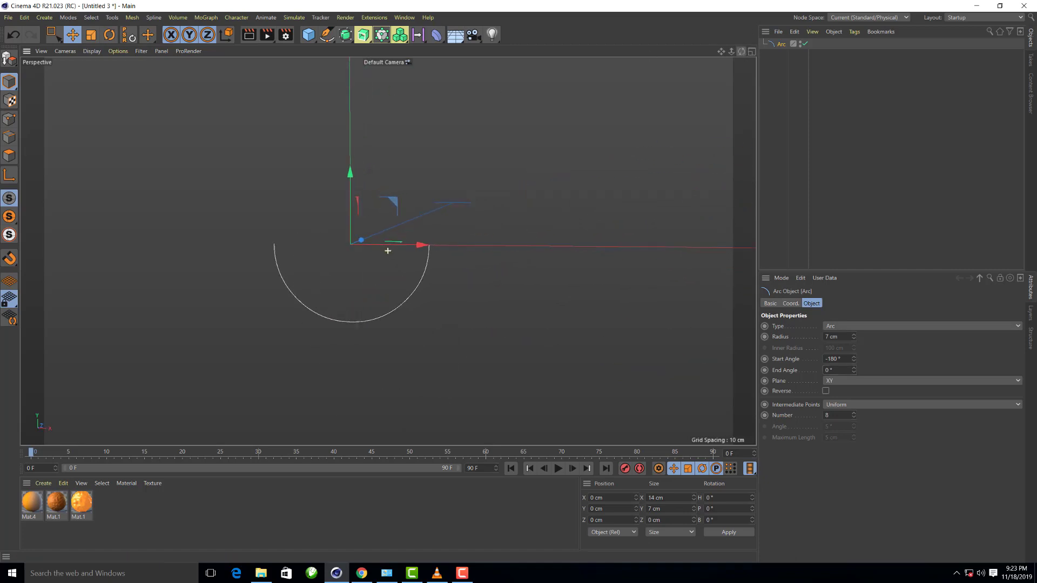
scroll(399, 267, up, 2)
scroll(303, 261, down, 1)
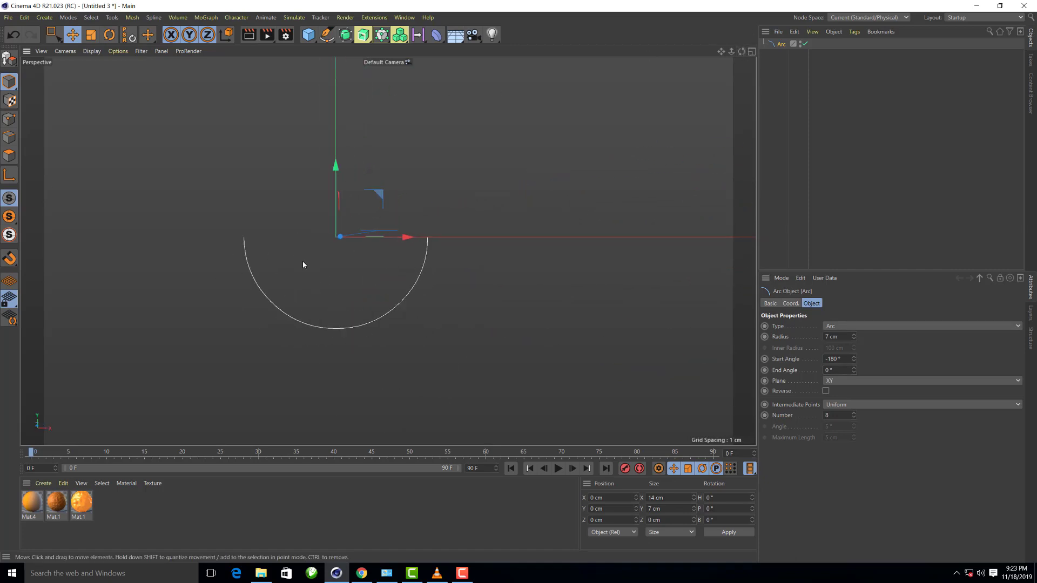
scroll(302, 262, up, 2)
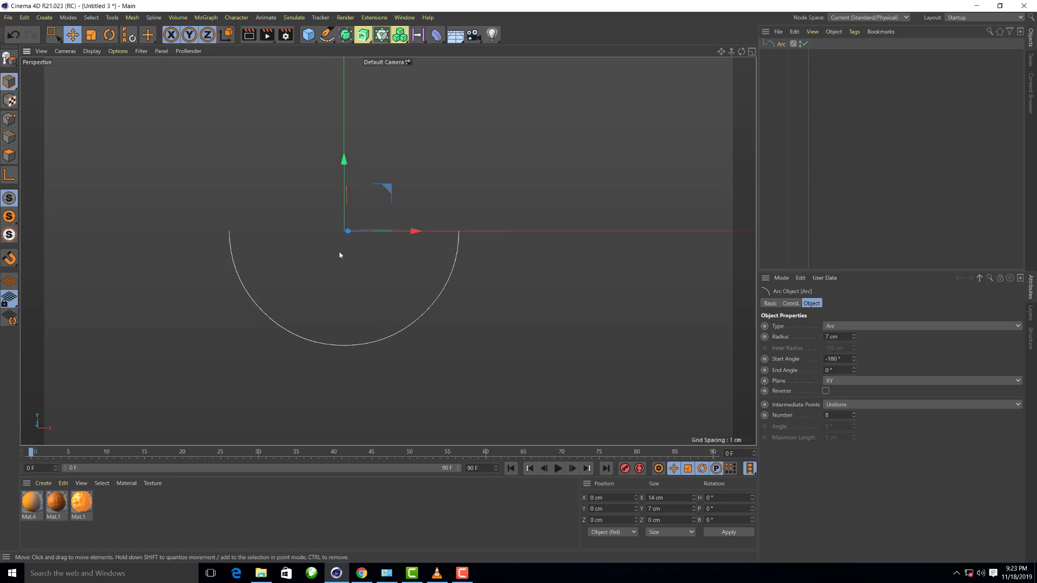
scroll(443, 272, down, 2)
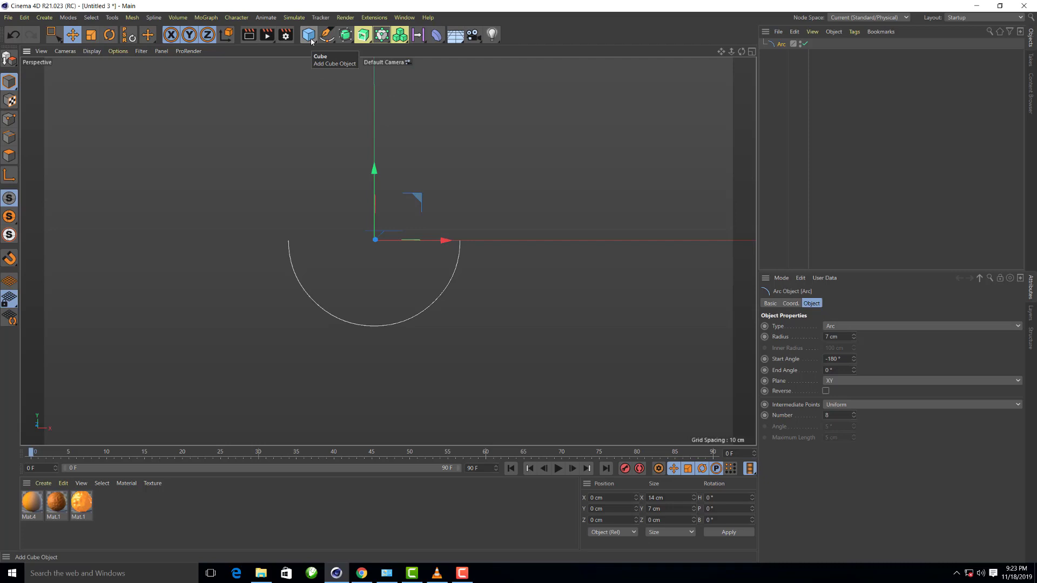
Add a cube and enter its X, Y and Z sizes (1, 10, 10 cm)
drag(312, 41, 337, 46)
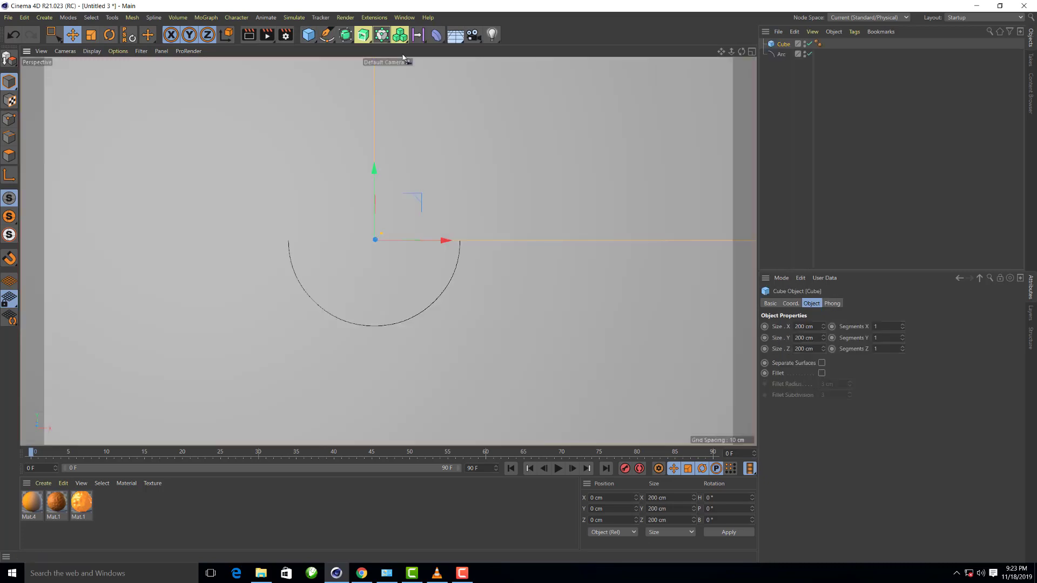
click(803, 327)
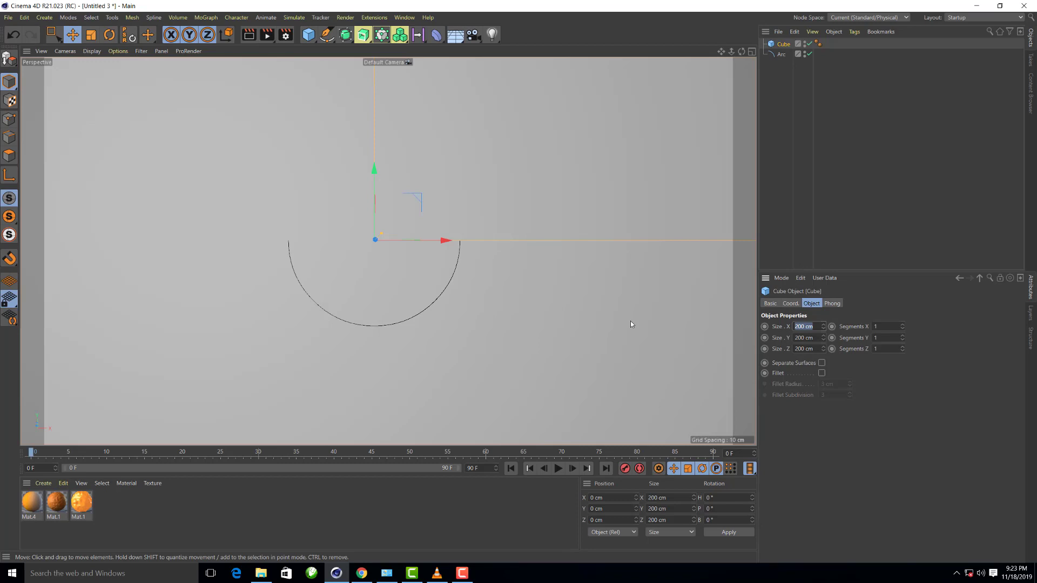
text(1)
key(Tab)
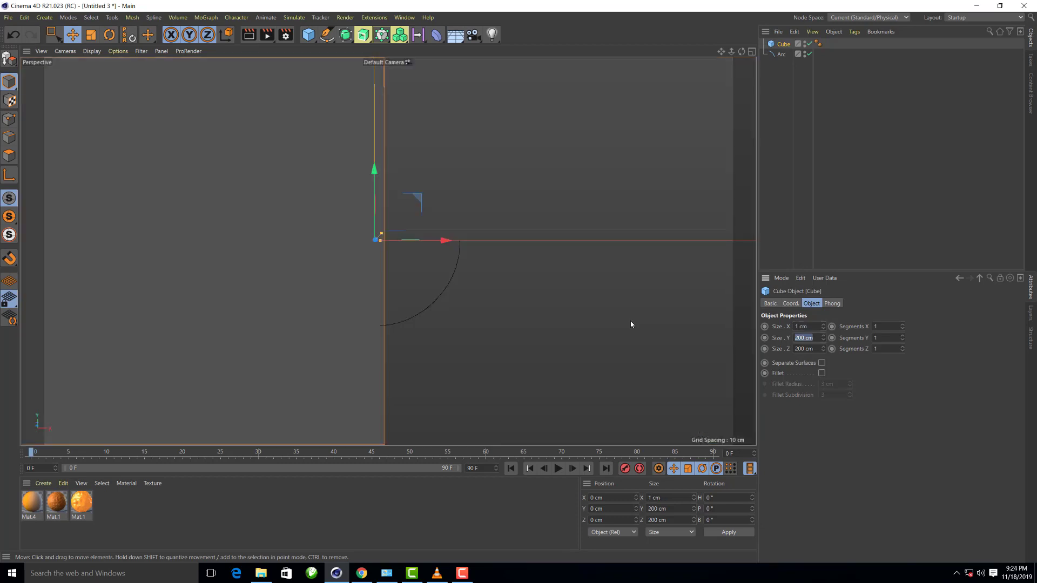
text(10)
key(Tab)
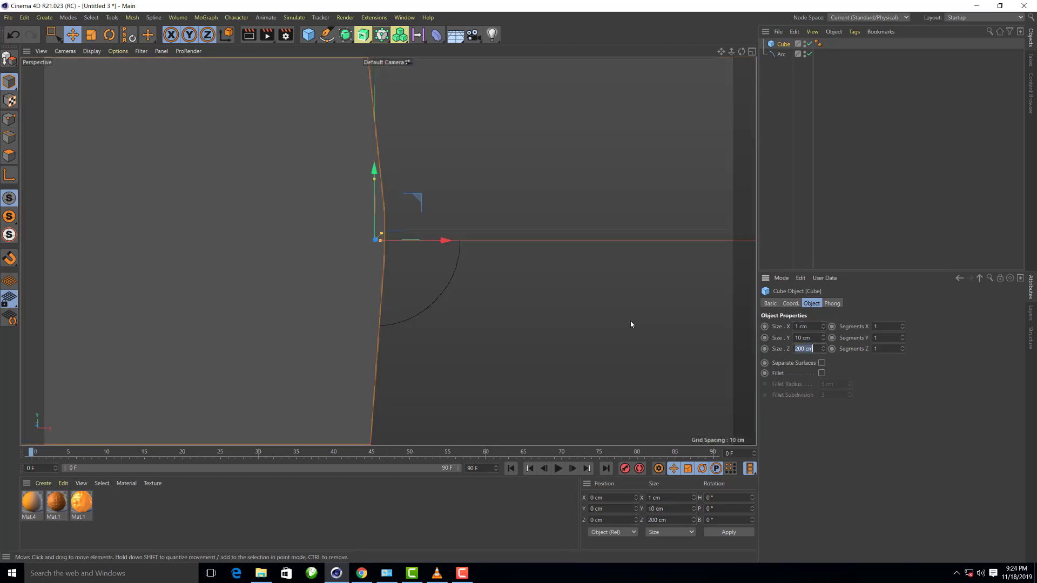
text(10)
key(Return)
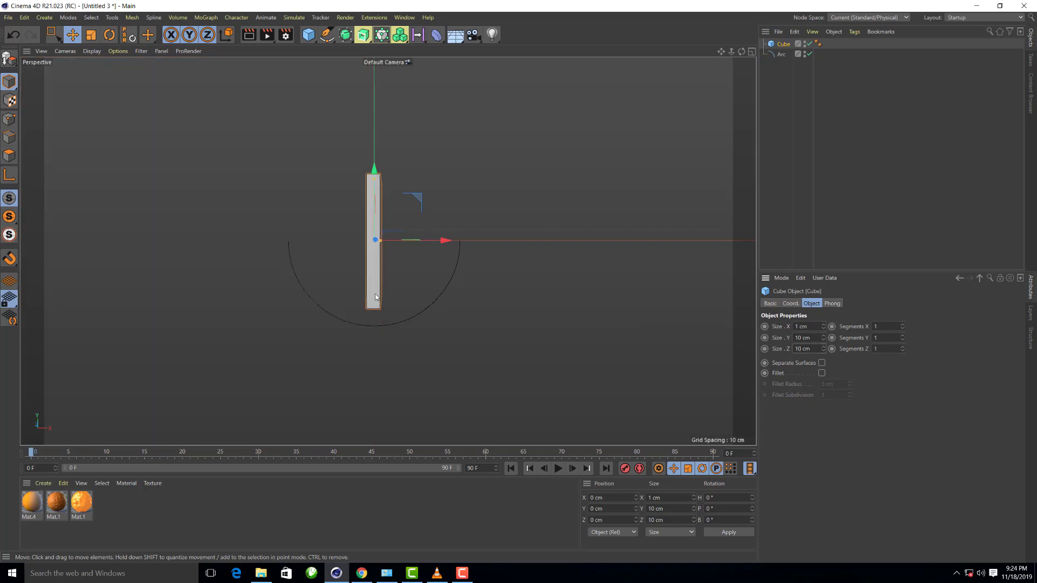
Inspect the thin slab edge-on and add a Bend deformer
drag(742, 51, 743, 52)
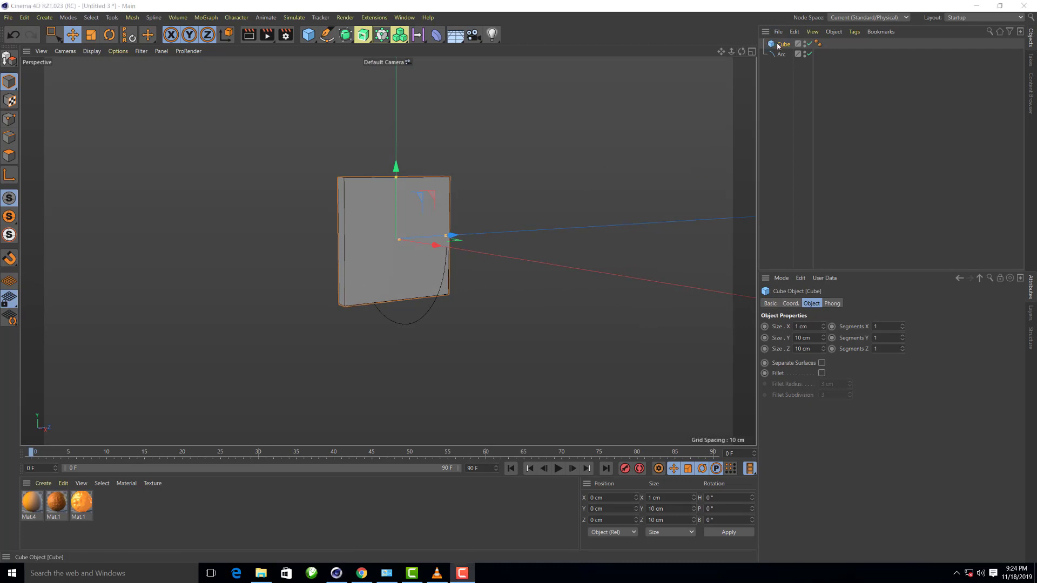
click(805, 337)
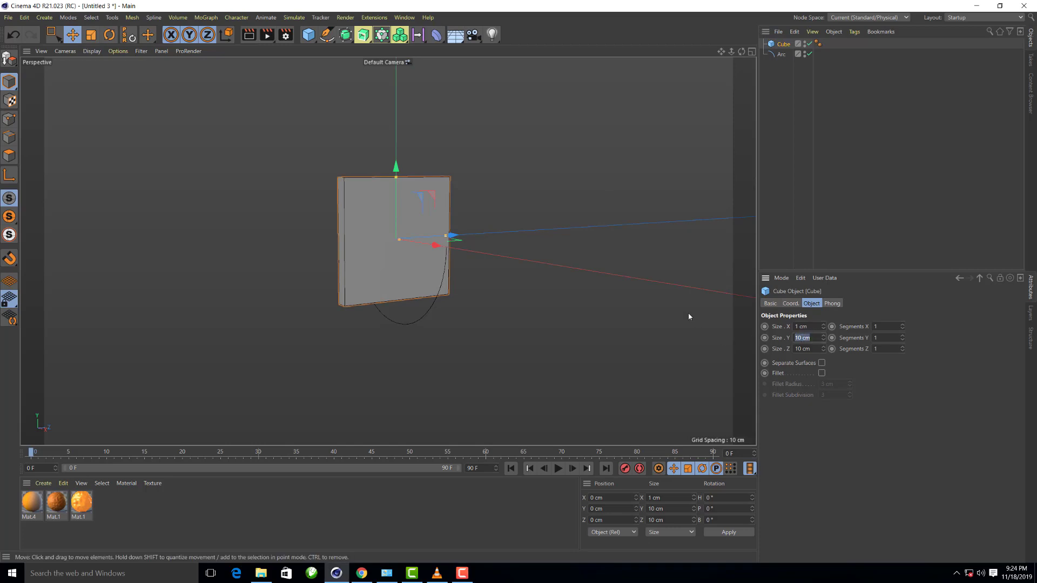
alt+drag(387, 248, 388, 251)
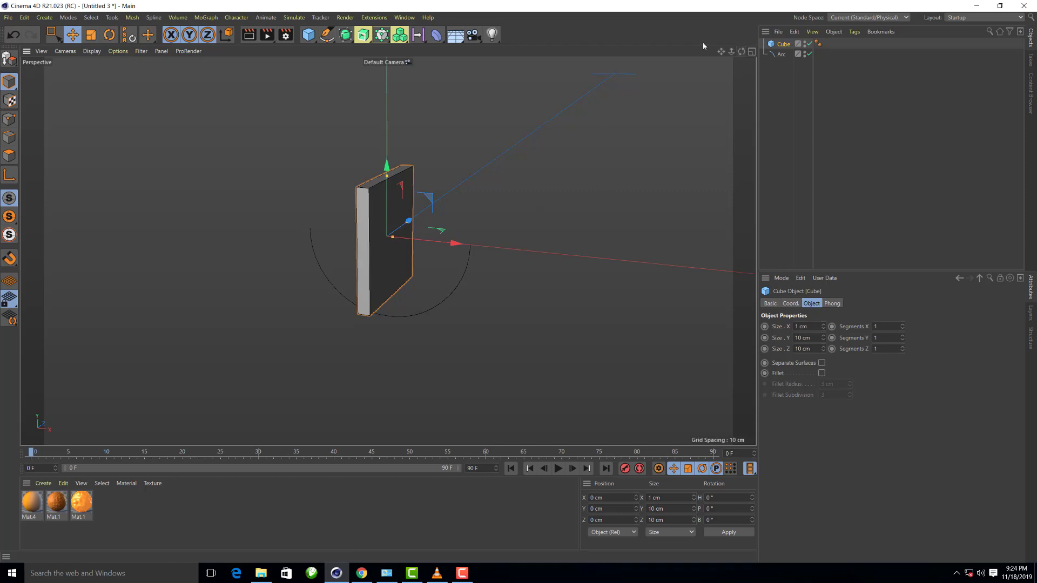
click(435, 35)
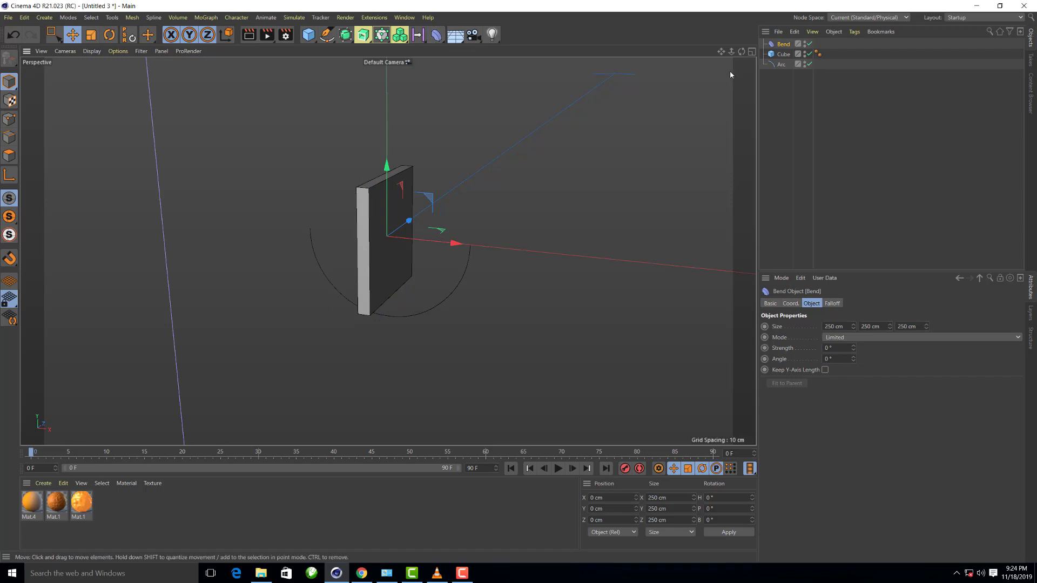
Nest the Bend under the cube, fit it to parent, and set its strength to 43°
drag(782, 45, 782, 53)
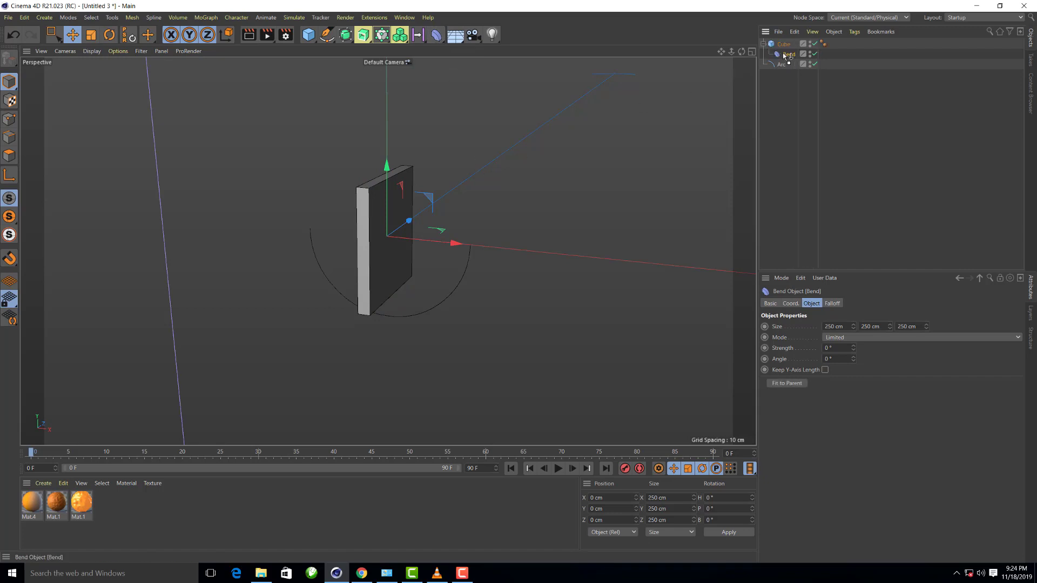
click(796, 385)
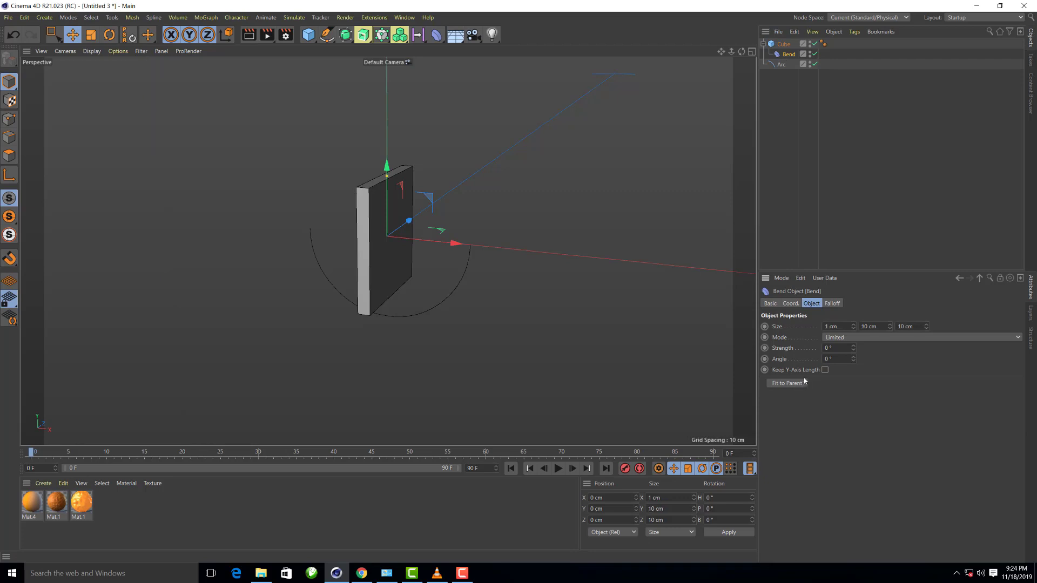
scroll(415, 280, down, 4)
scroll(417, 244, up, 2)
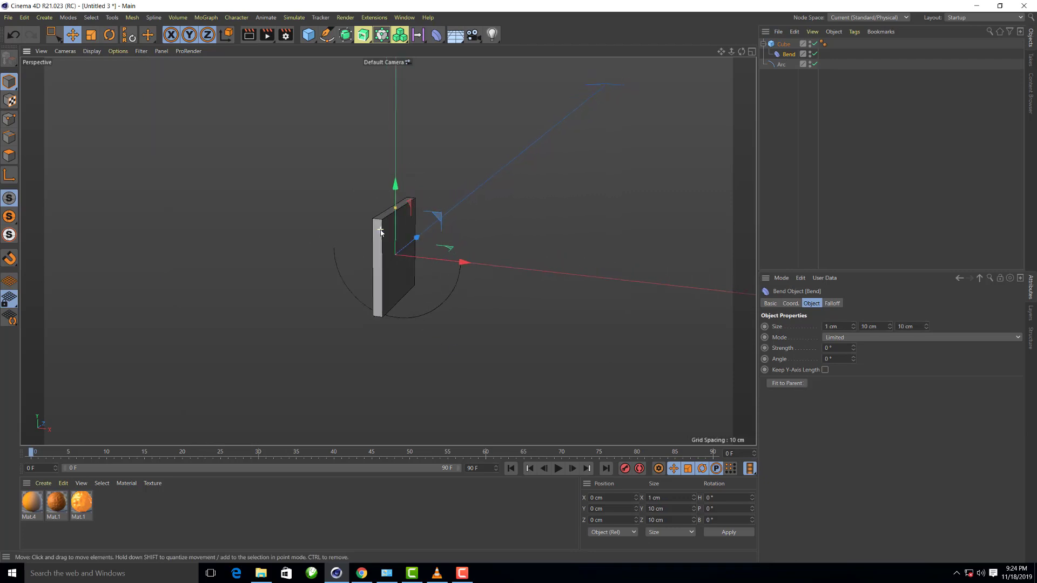
scroll(418, 245, up, 2)
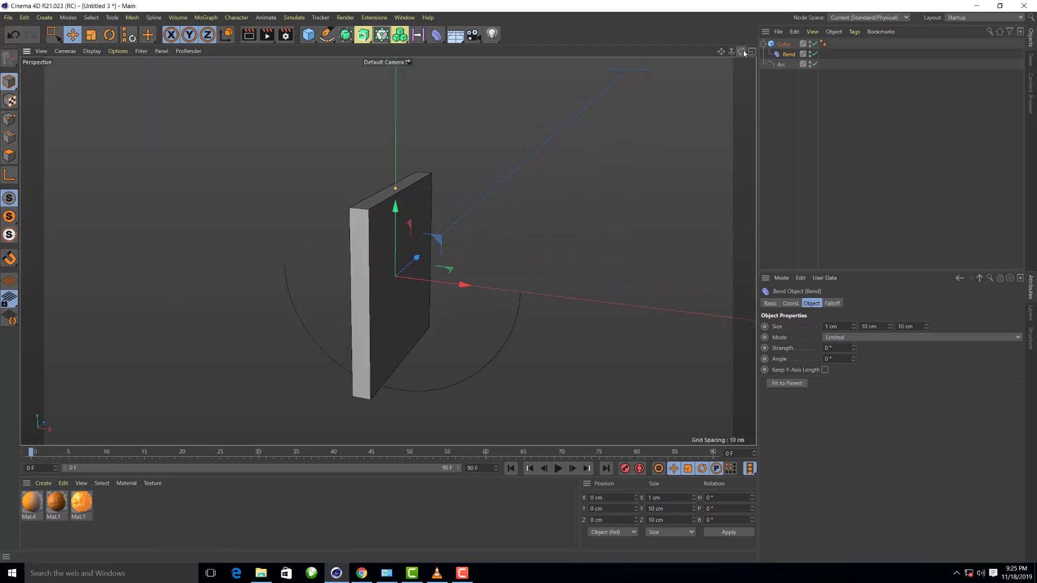
mouse_move(741, 51)
mouse_down()
mouse_move(388, 251)
mouse_move(715, 72)
mouse_up()
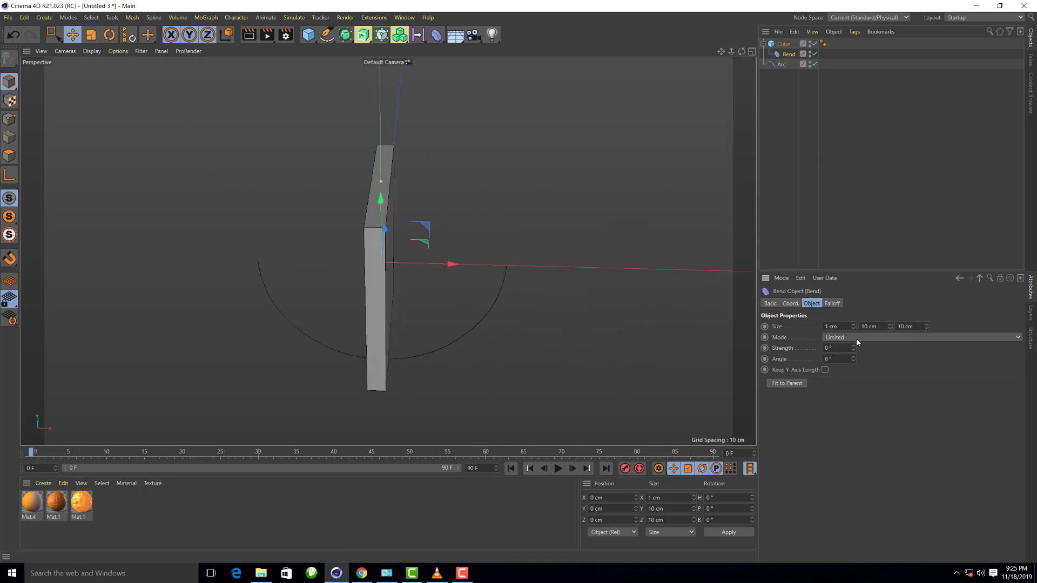
mouse_move(853, 350)
mouse_down()
mouse_move(854, 331)
mouse_move(853, 378)
mouse_move(853, 308)
mouse_up()
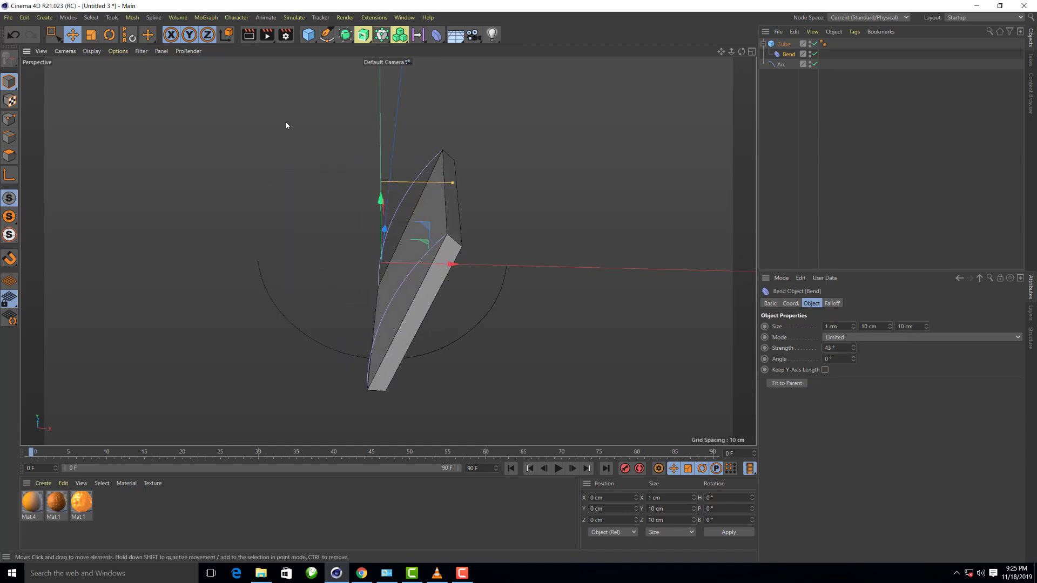
mouse_move(287, 123)
alt+mouse_down()
mouse_move(703, 65)
mouse_move(828, 76)
alt+mouse_up()
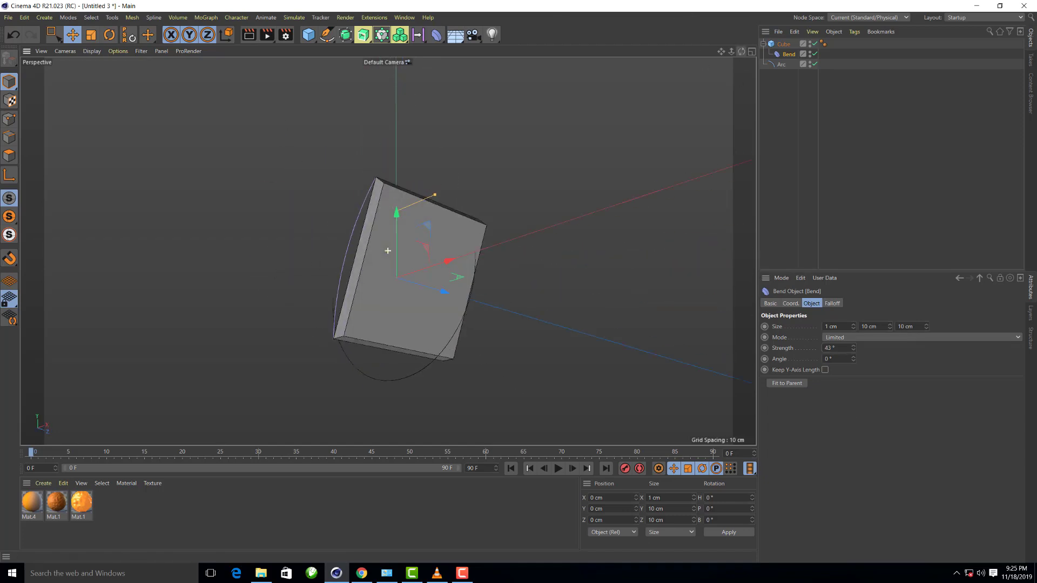
Raise the cube's Y segments to 12 so the bent slab curves smoothly
click(783, 44)
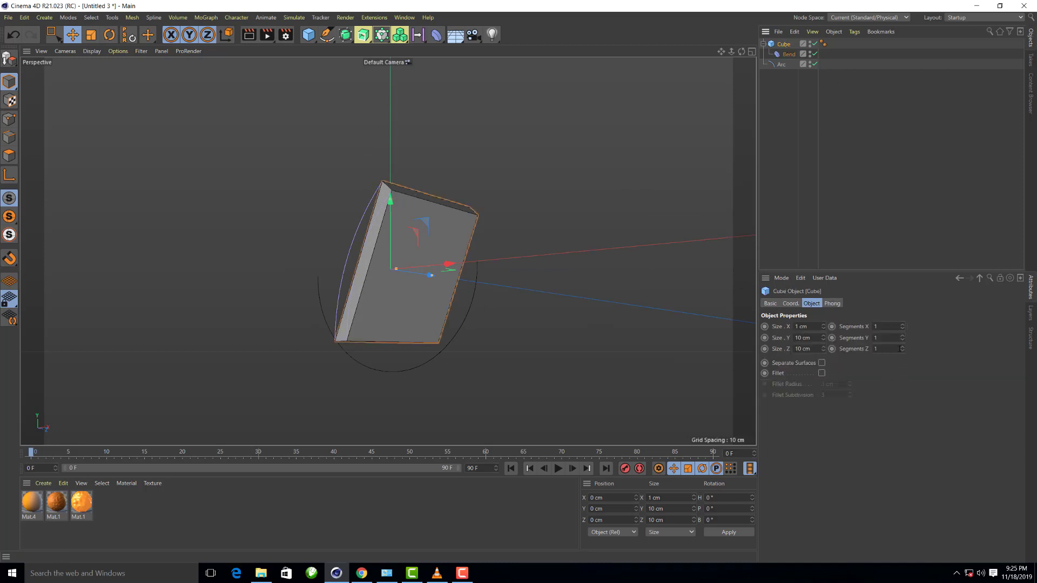
click(902, 336)
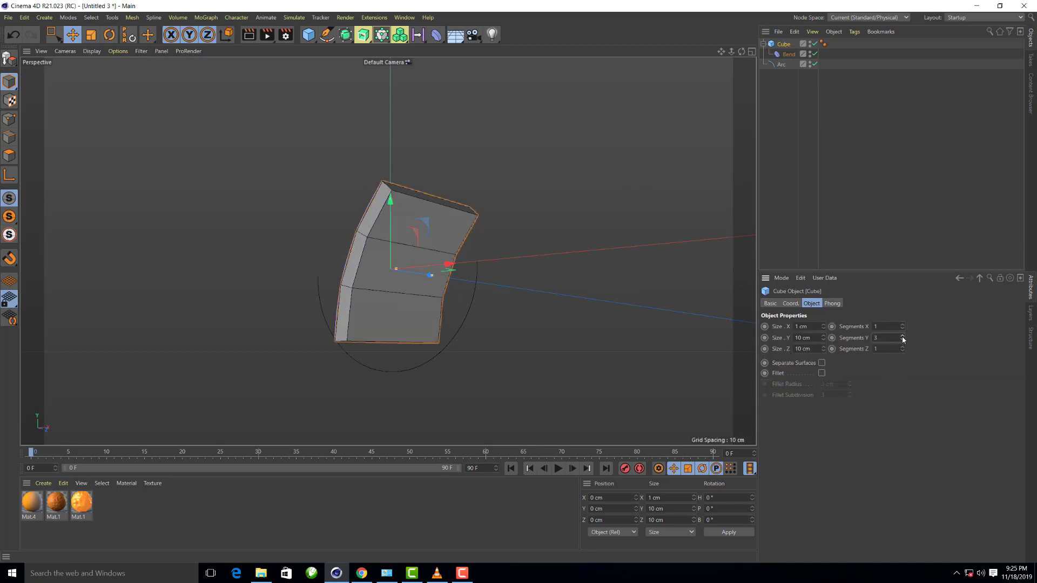
click(902, 336)
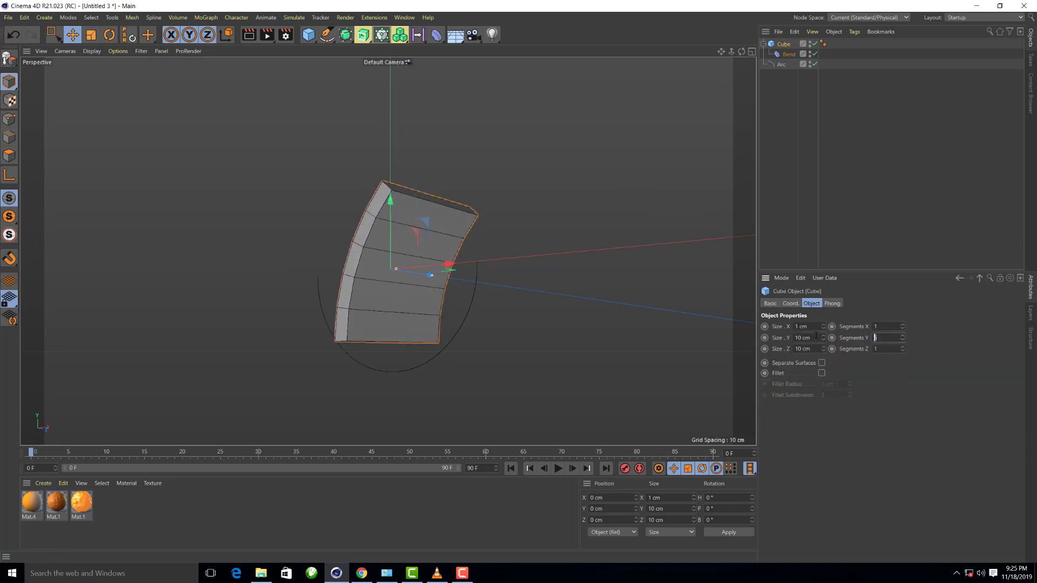
text(12)
key(Return)
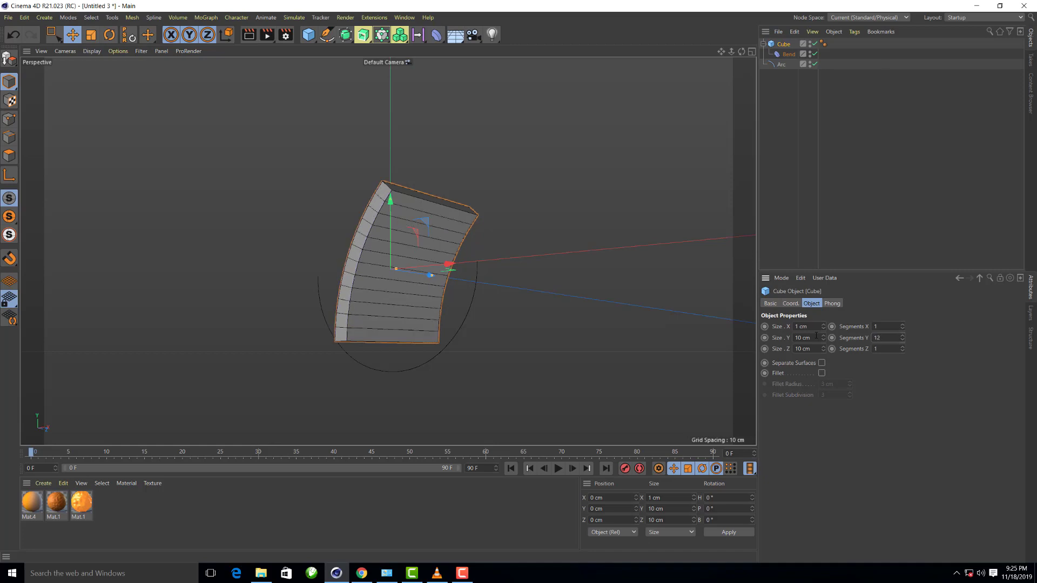
alt+drag(562, 340, 593, 174)
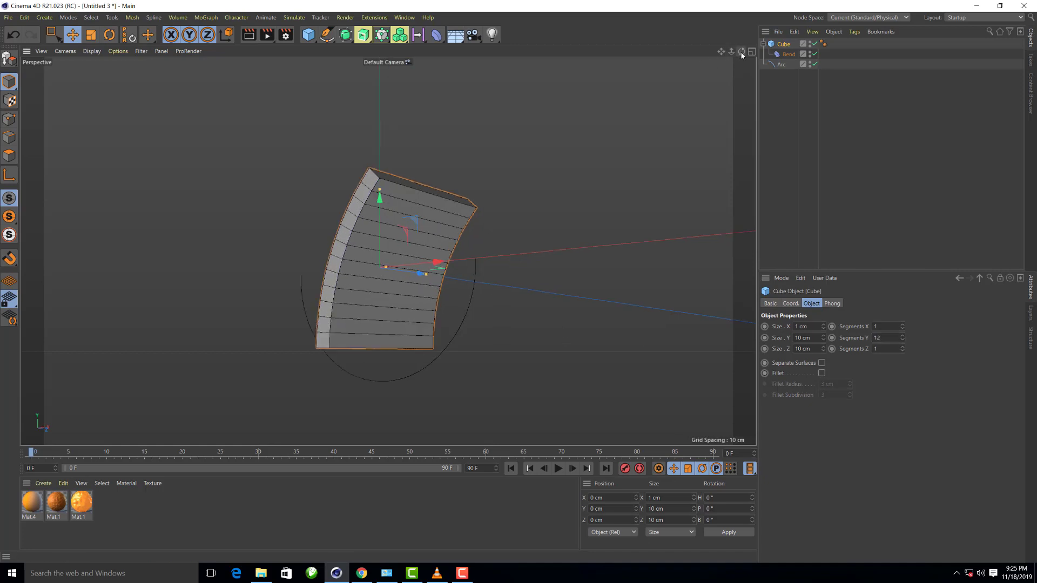
drag(741, 51, 726, 55)
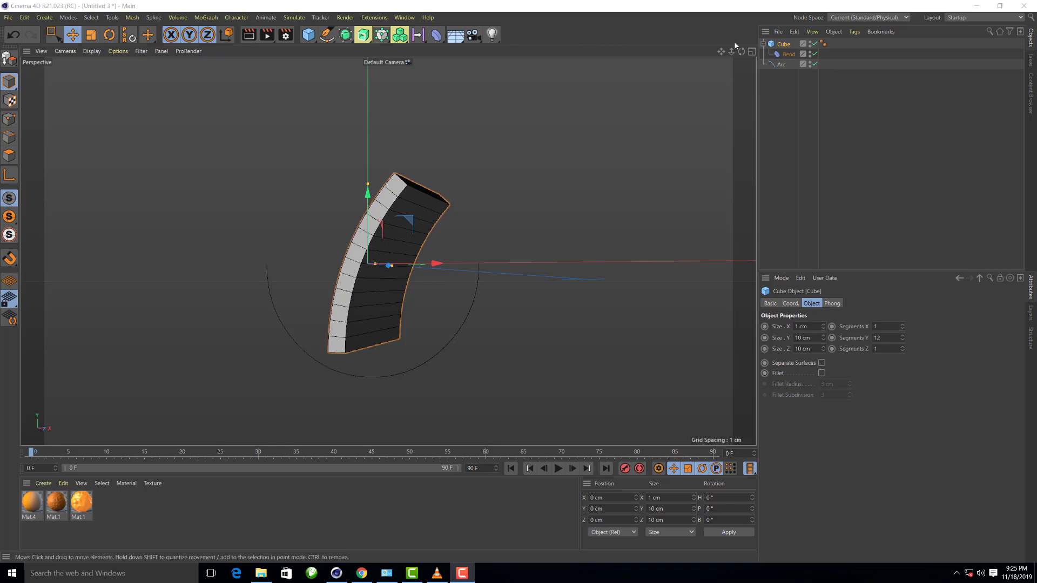
Flip the Bend deformer by setting its R.P rotation to 180°
click(788, 55)
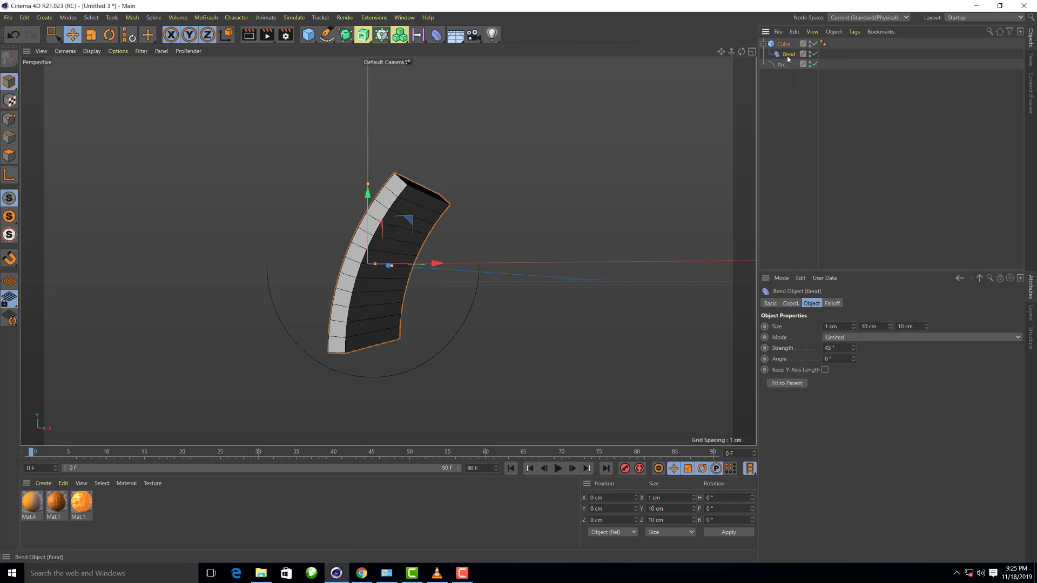
click(794, 304)
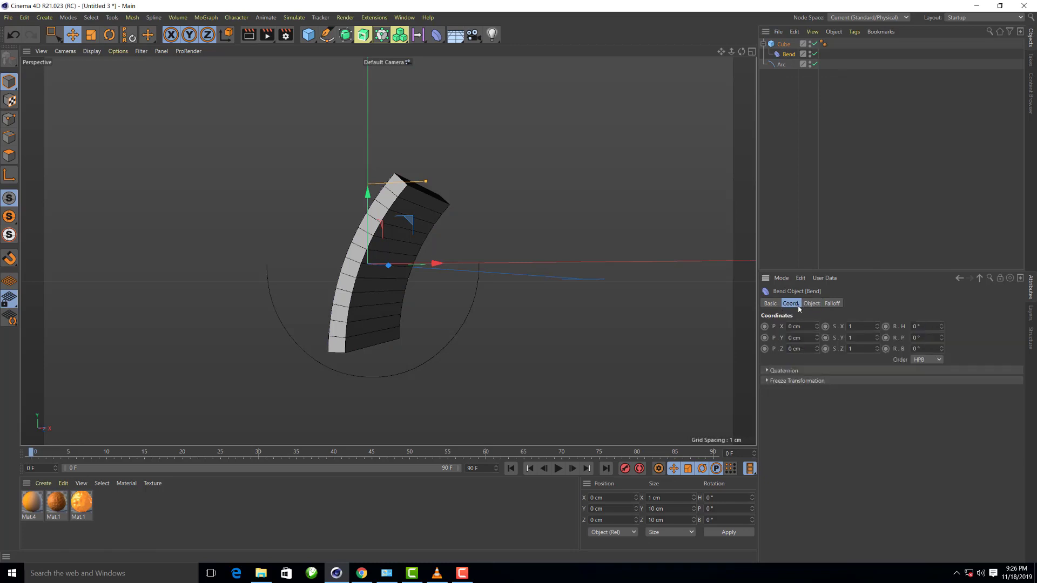
click(925, 337)
text(180)
key(Return)
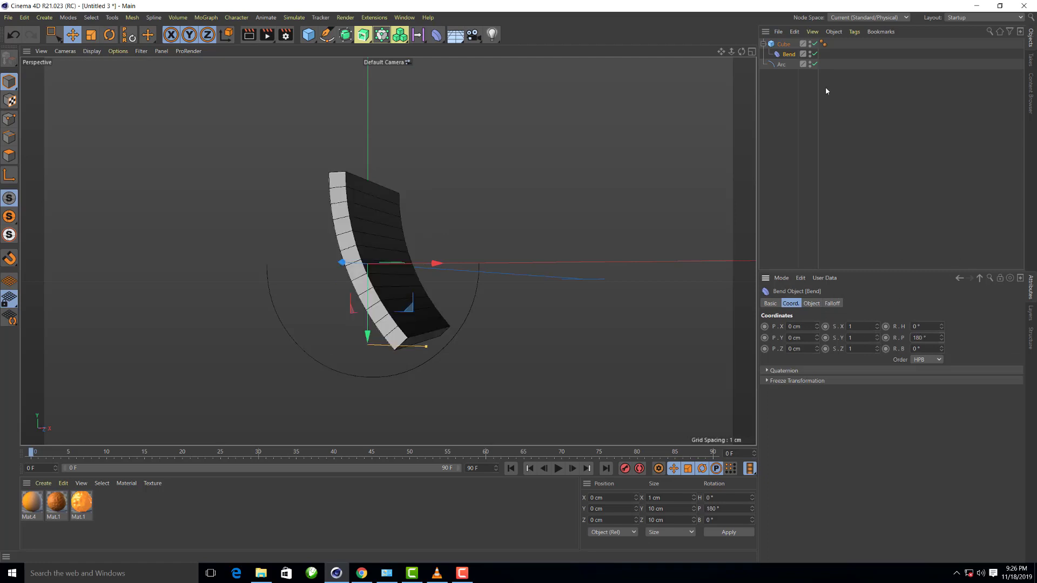
Set bend strength to 180° with Keep Y-Axis Length enabled, forming a U shape
click(811, 303)
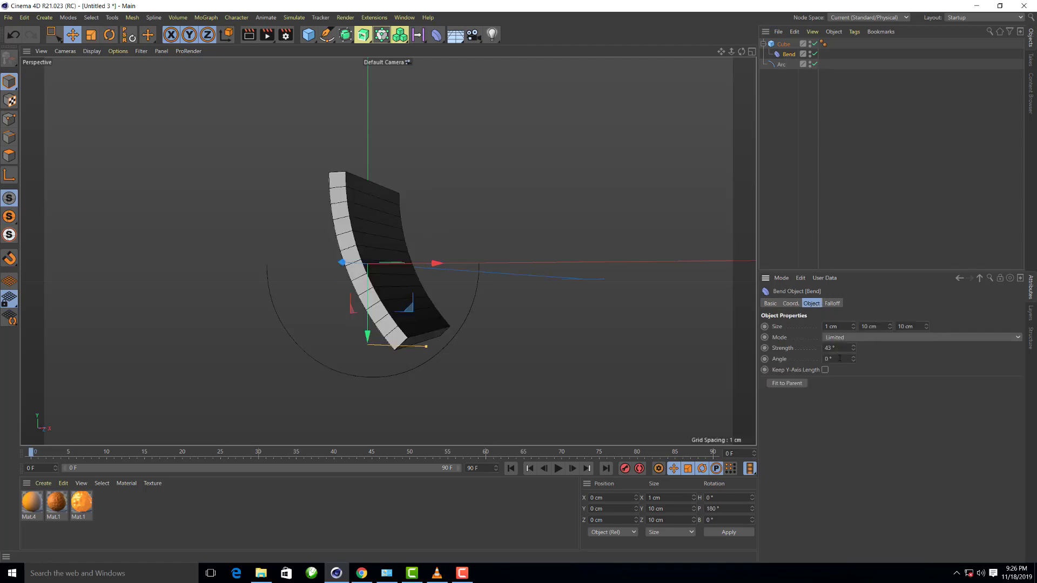
mouse_move(853, 348)
mouse_down()
mouse_move(896, 348)
mouse_move(866, 345)
mouse_up()
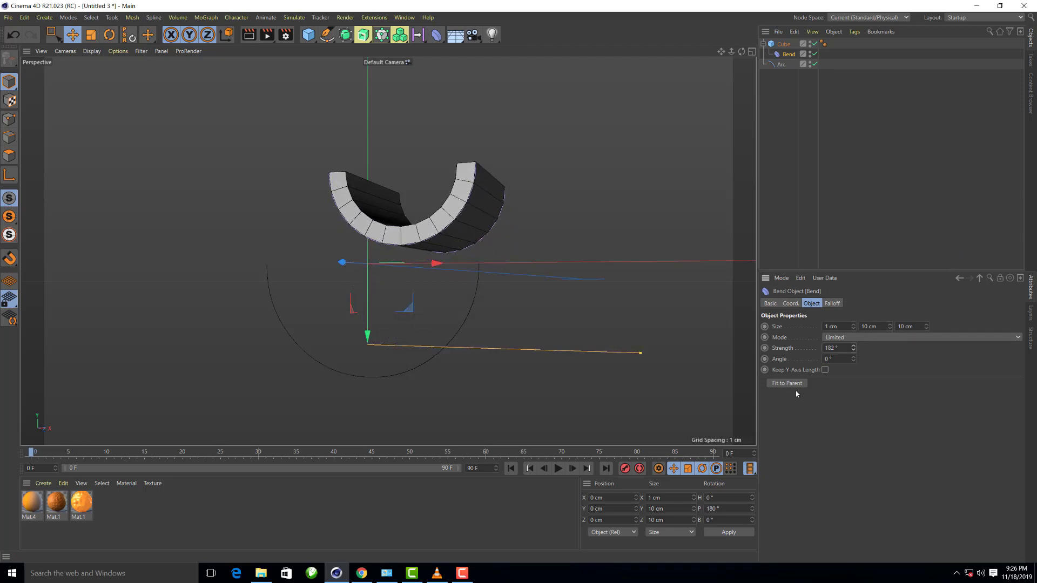
click(825, 370)
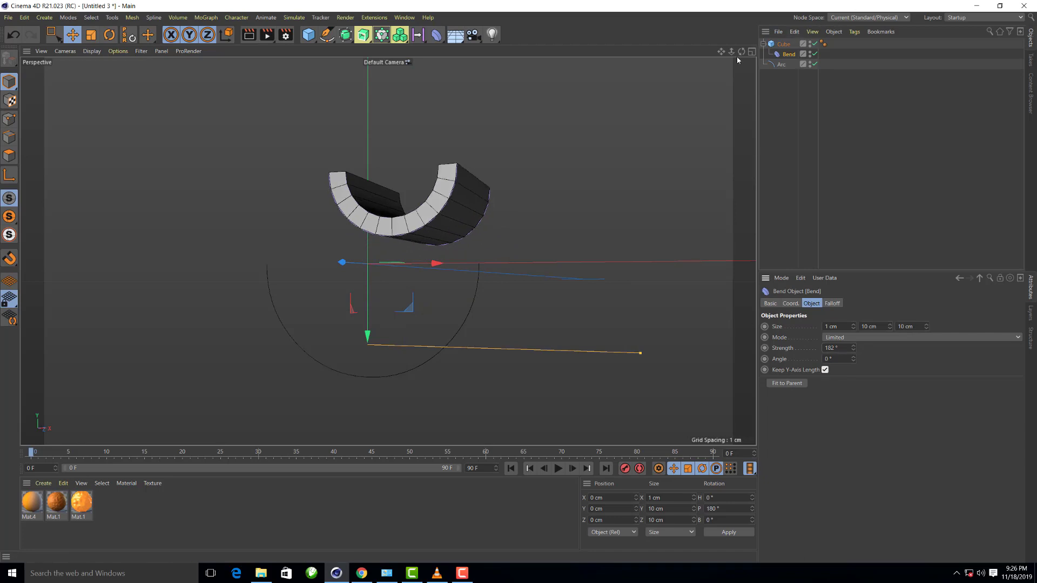
drag(741, 52, 723, 57)
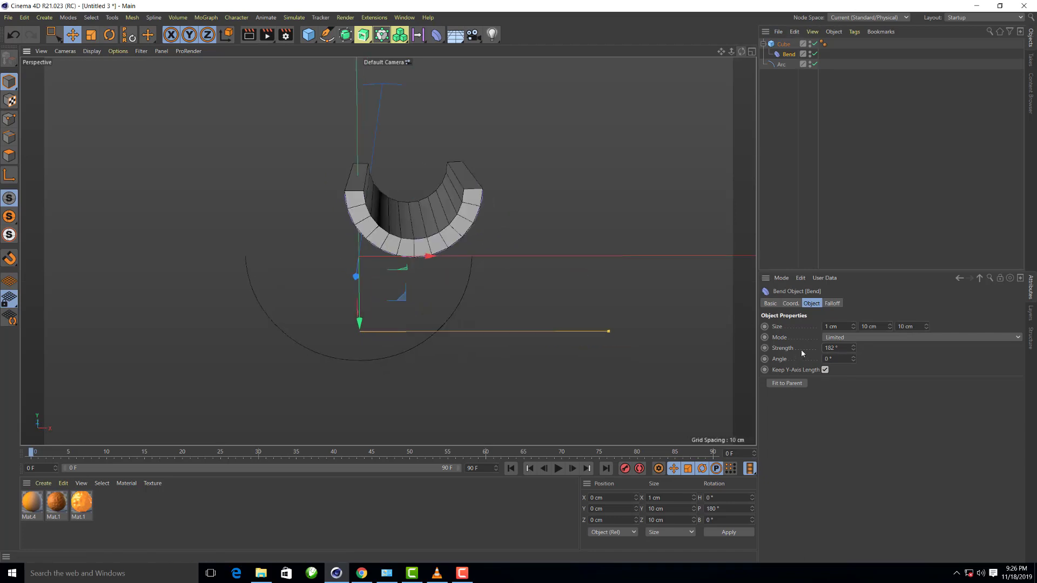
double_click(840, 348)
text(180)
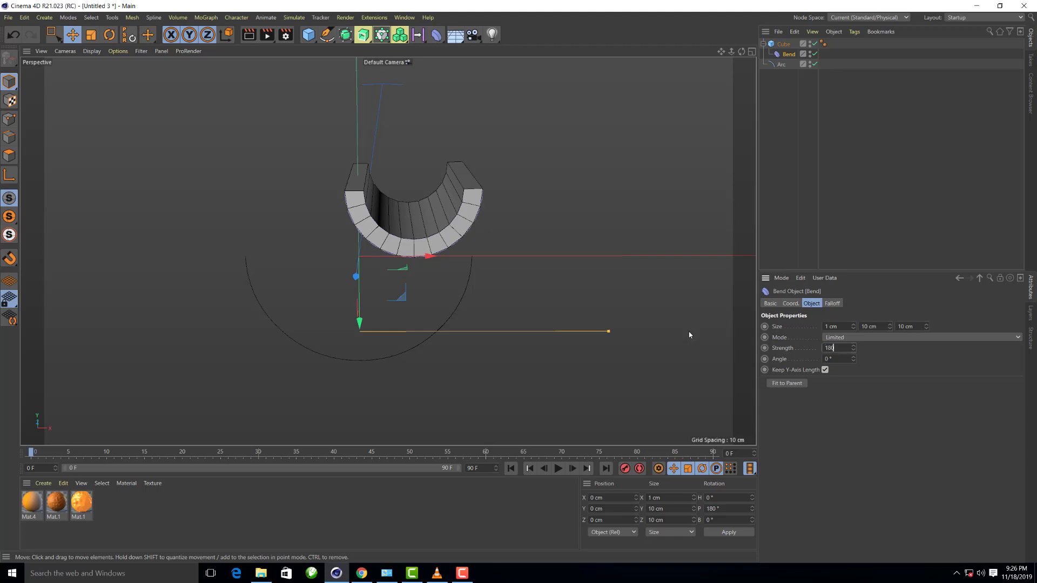
key(Return)
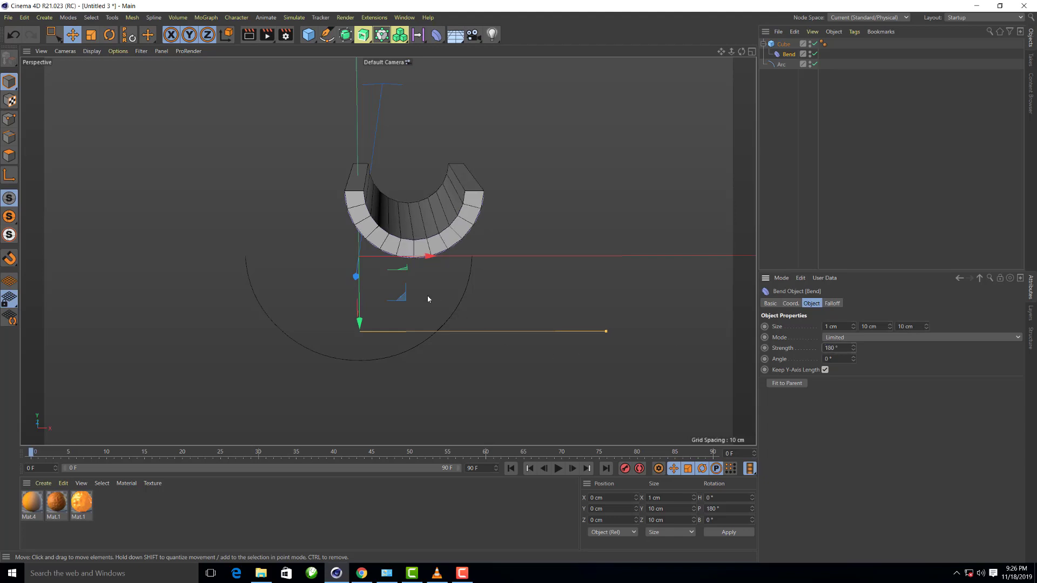
scroll(414, 220, down, 1)
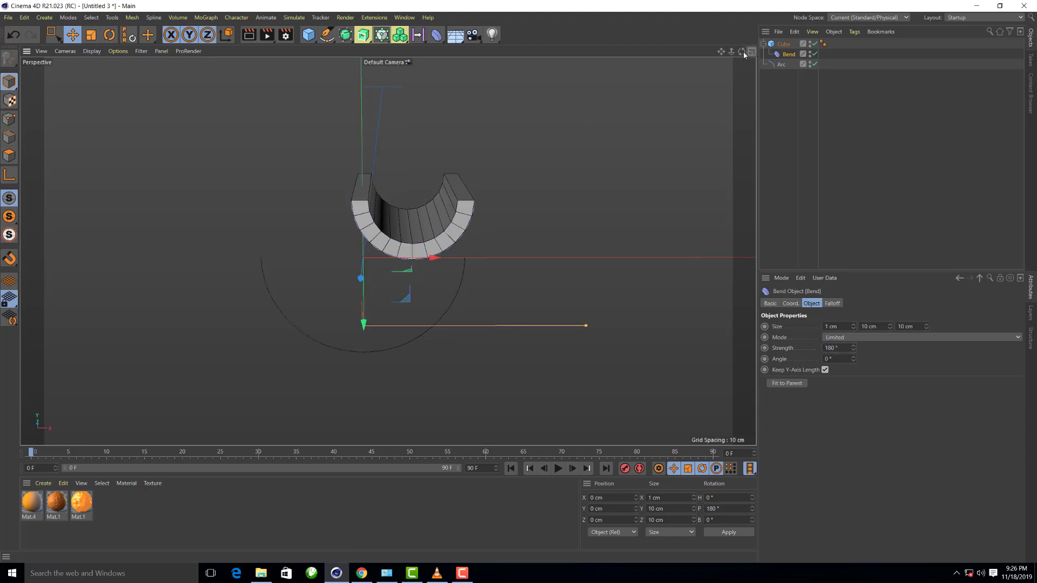
drag(742, 51, 719, 54)
alt+drag(387, 250, 387, 250)
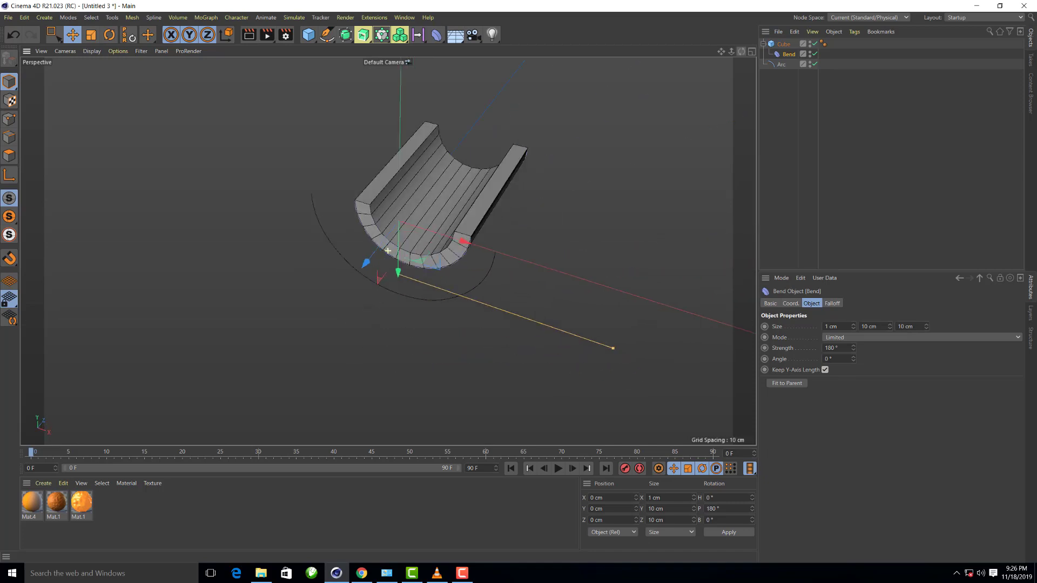
alt+drag(377, 205, 428, 171)
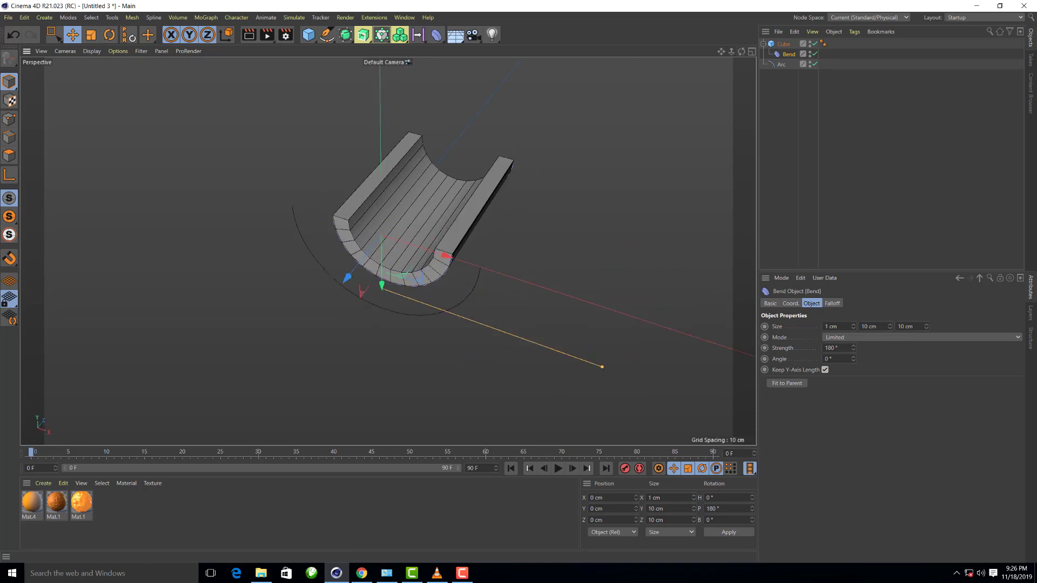
alt+drag(428, 171, 388, 227)
click(393, 237)
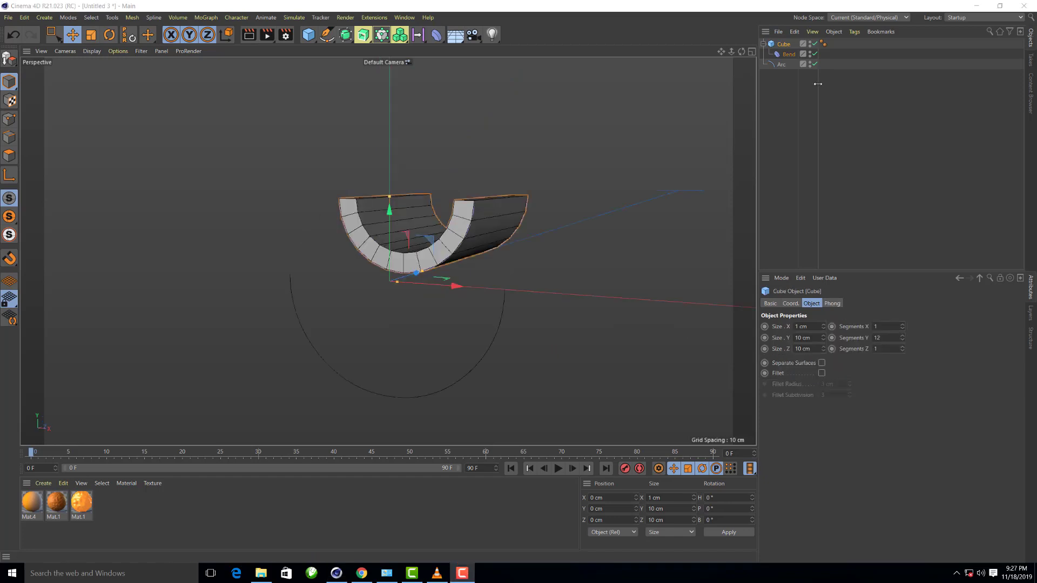
Disable the Bend and set the cube's height to 20 cm
click(815, 55)
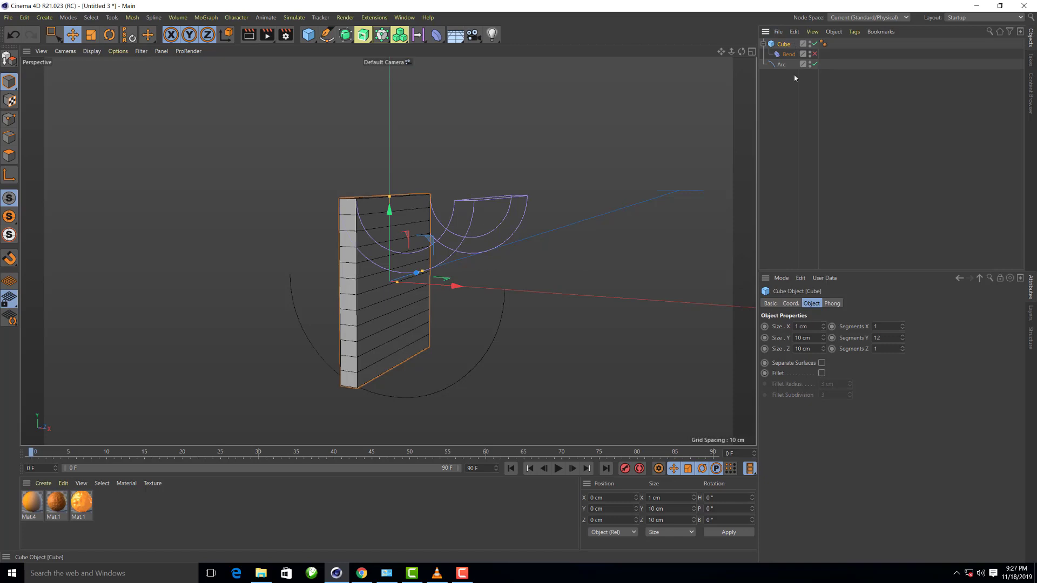
click(811, 338)
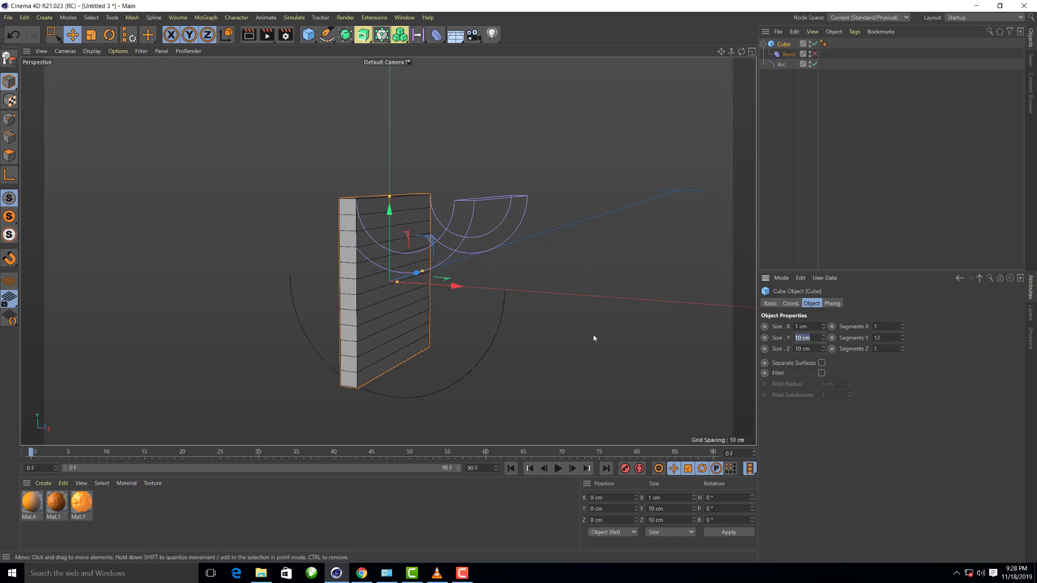
text(20)
key(Return)
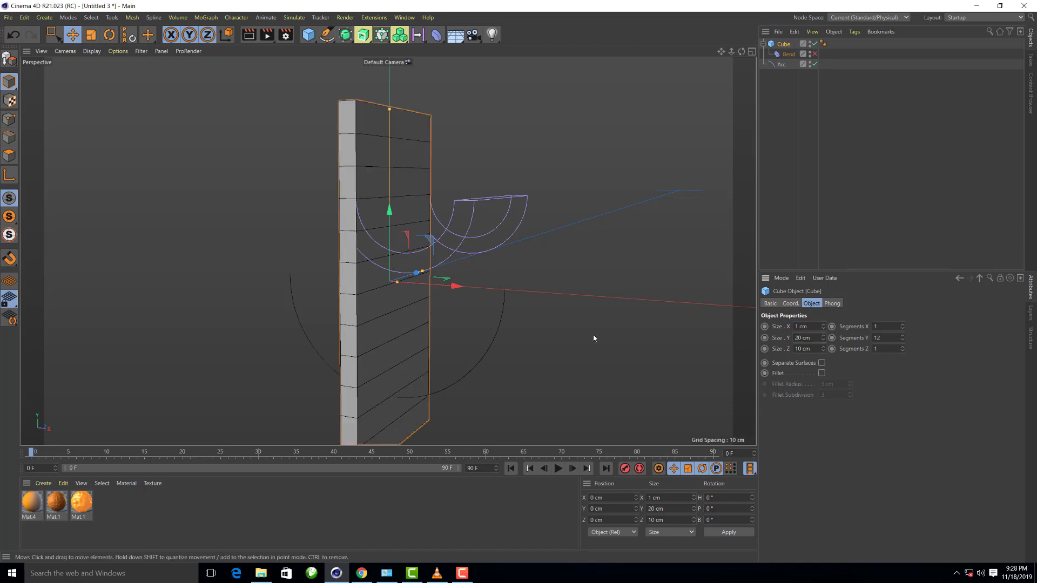
scroll(368, 181, down, 2)
scroll(393, 178, down, 2)
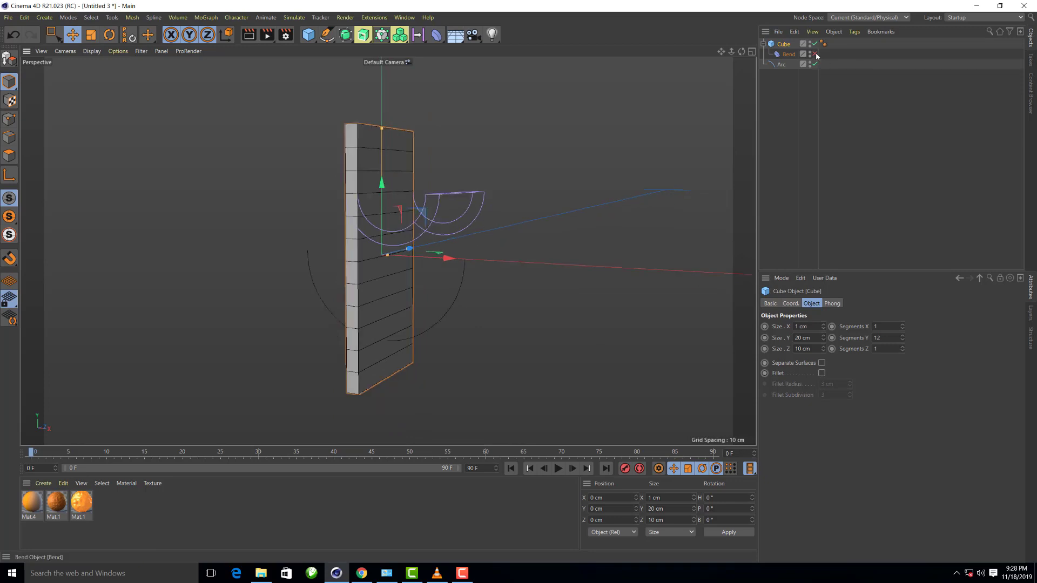
Refit the Bend deformer to the taller cube and re-enable it
click(788, 54)
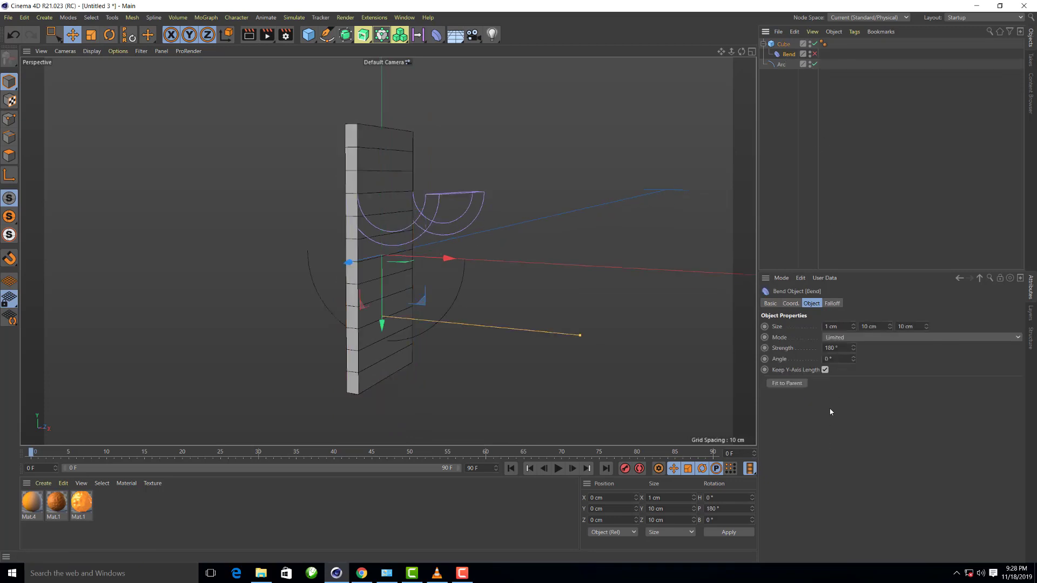
click(798, 385)
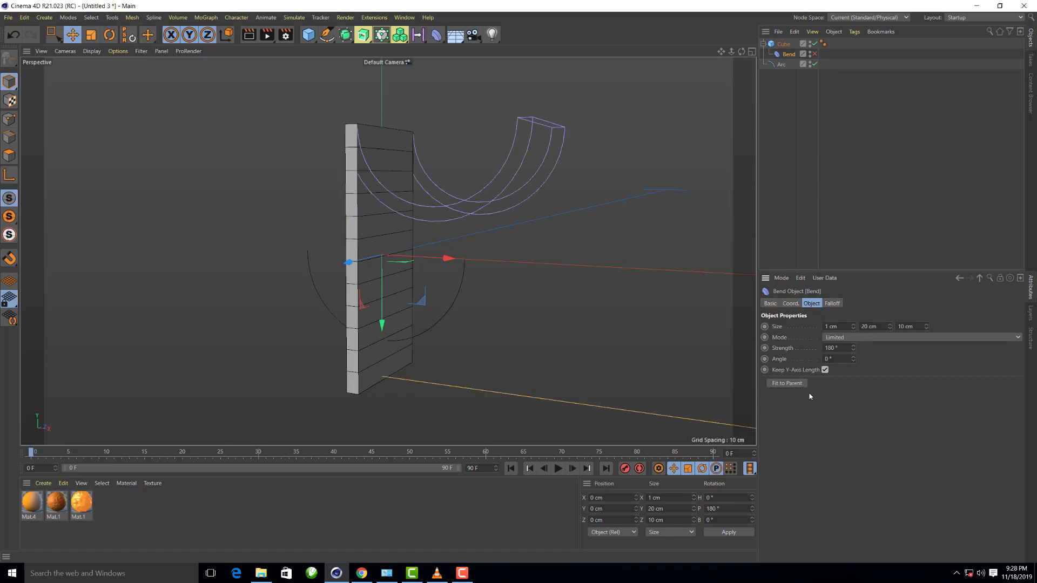
click(815, 54)
click(752, 51)
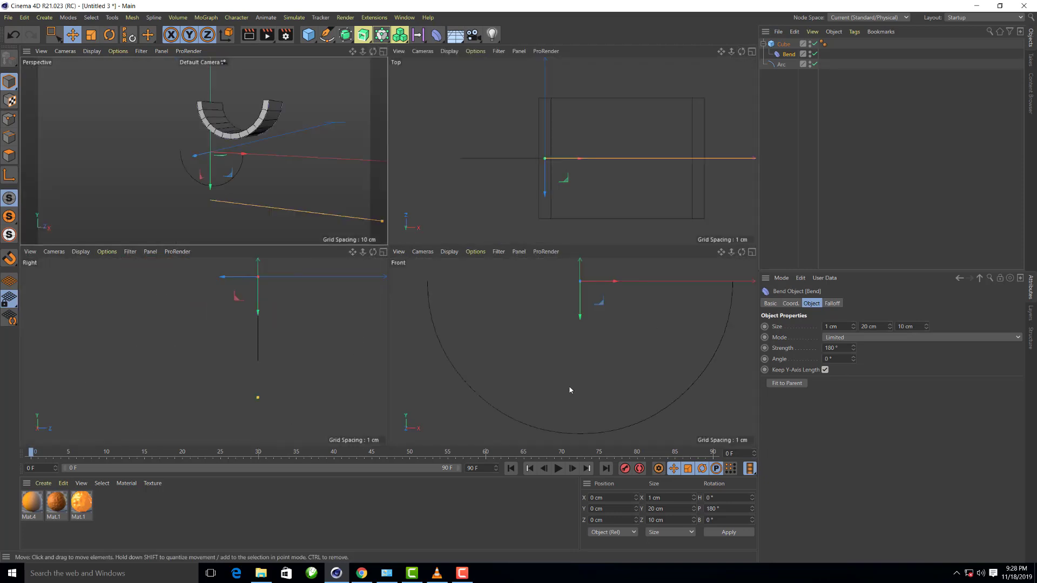
Select the cube and lower it about 2.9 cm in the enlarged front view
scroll(546, 377, down, 2)
scroll(548, 362, down, 1)
scroll(547, 362, down, 2)
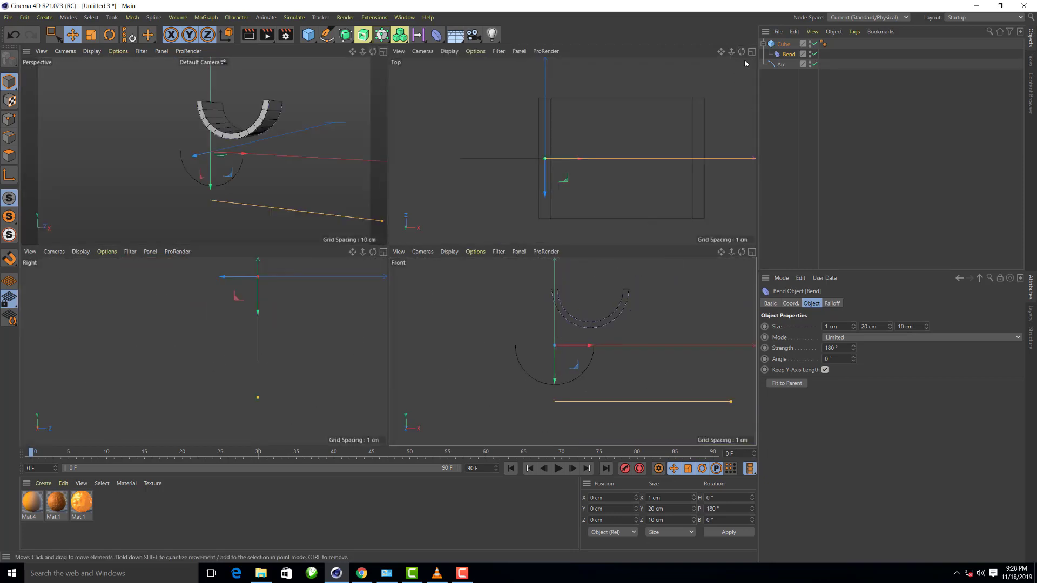
click(783, 44)
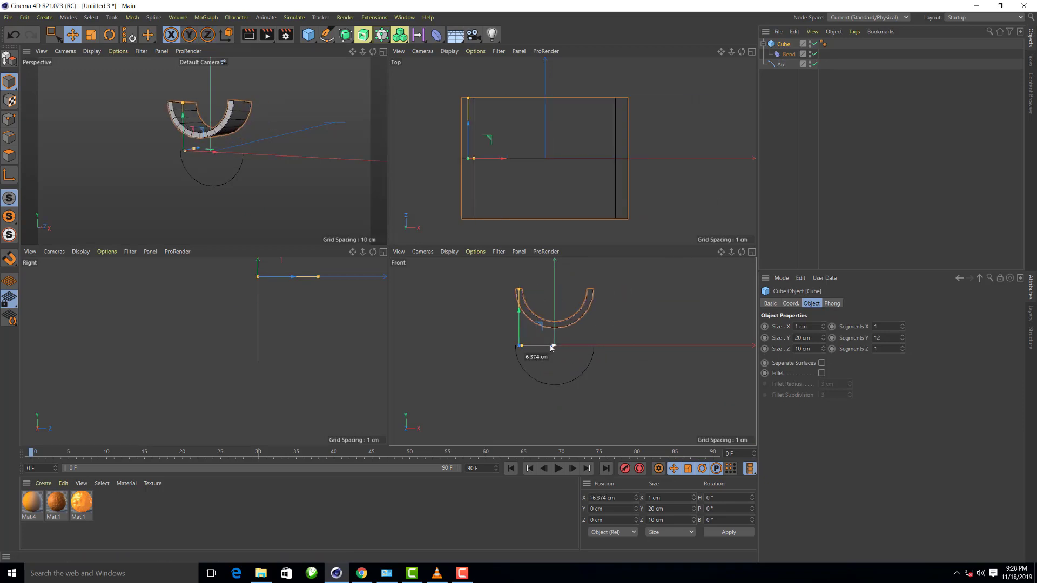
drag(552, 347, 553, 347)
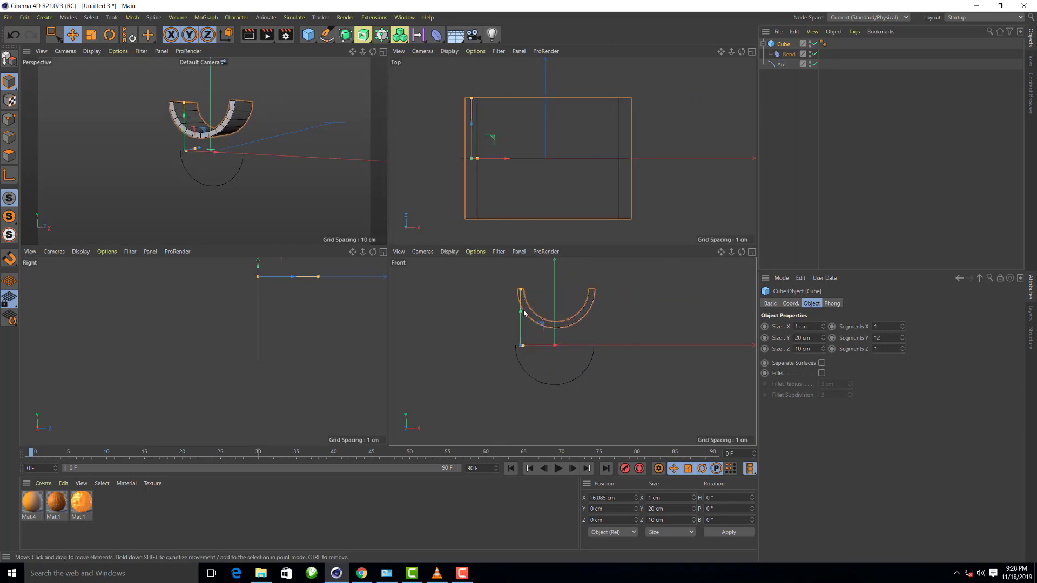
drag(525, 314, 523, 381)
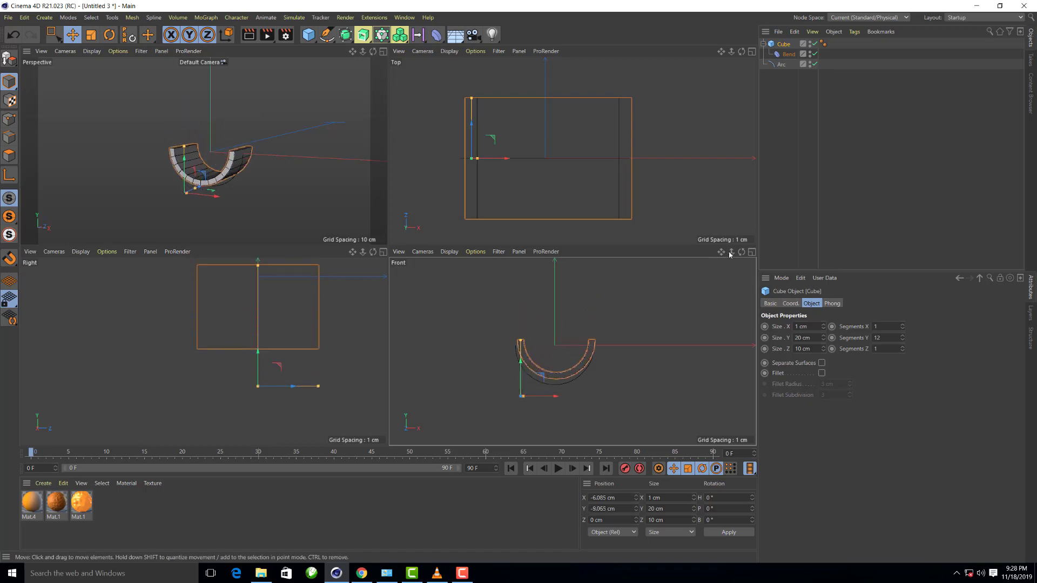
click(752, 251)
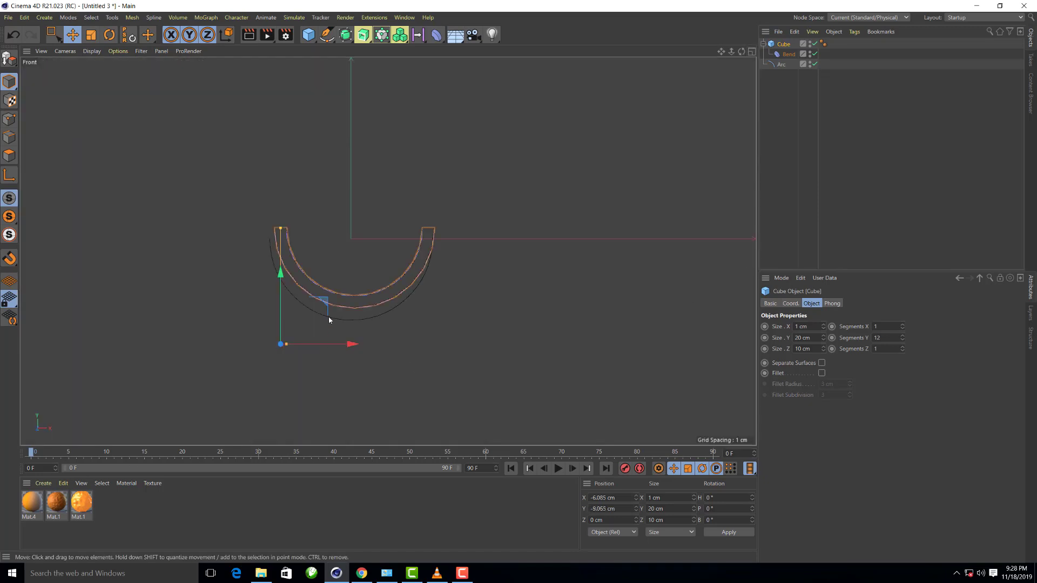
scroll(329, 319, up, 1)
scroll(343, 308, up, 2)
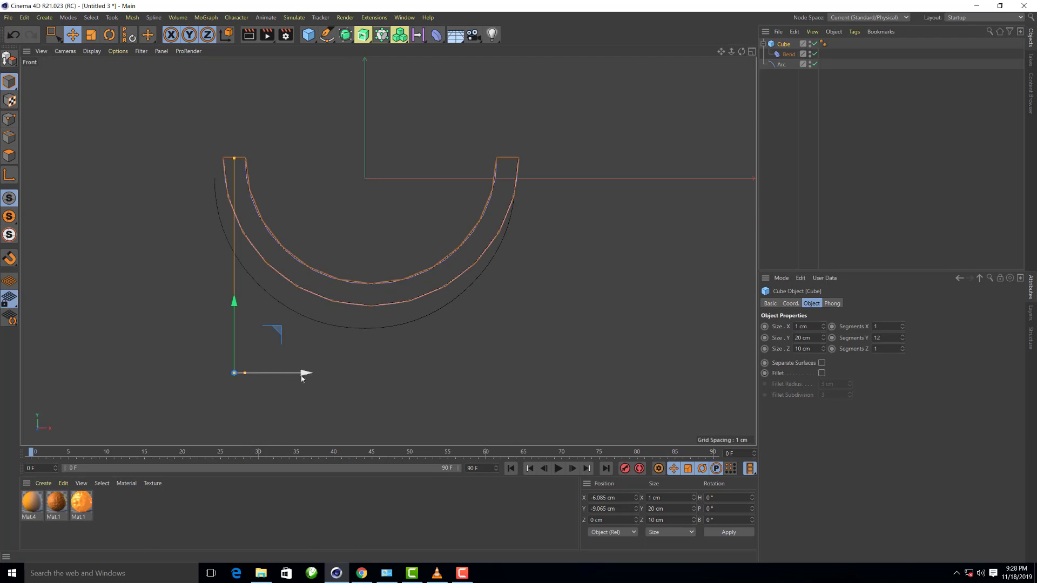
Fine-tune the cube to X -6.377 cm, Y -10.035 cm so its bend matches the arc
drag(305, 373, 302, 374)
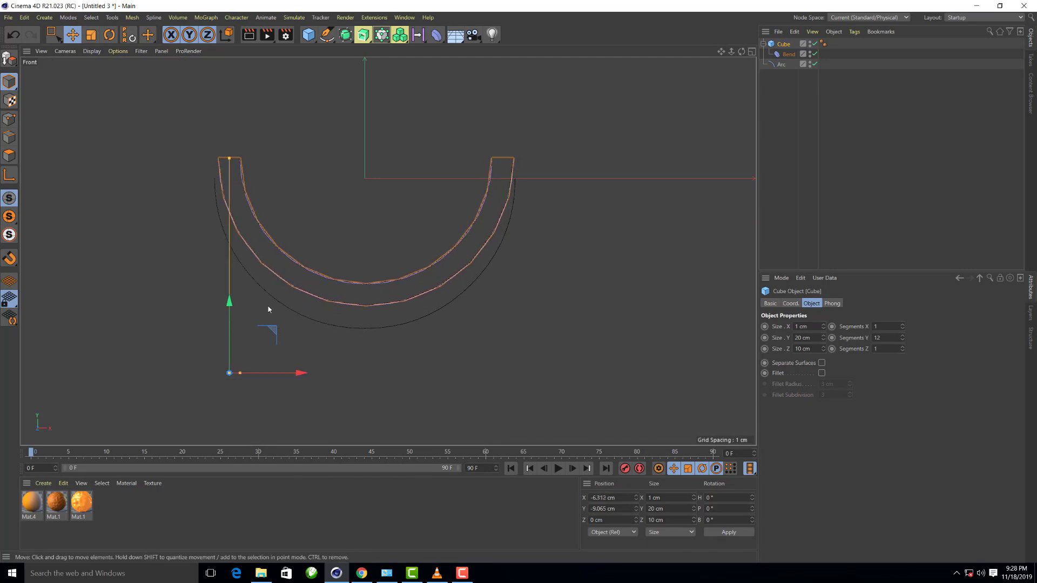
drag(229, 301, 229, 322)
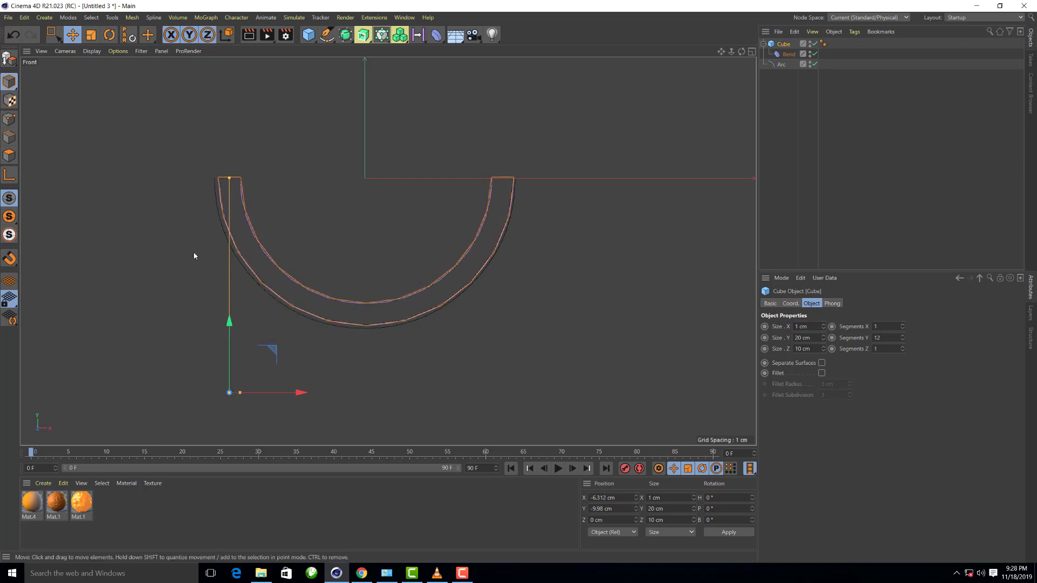
scroll(193, 251, up, 1)
scroll(211, 258, up, 1)
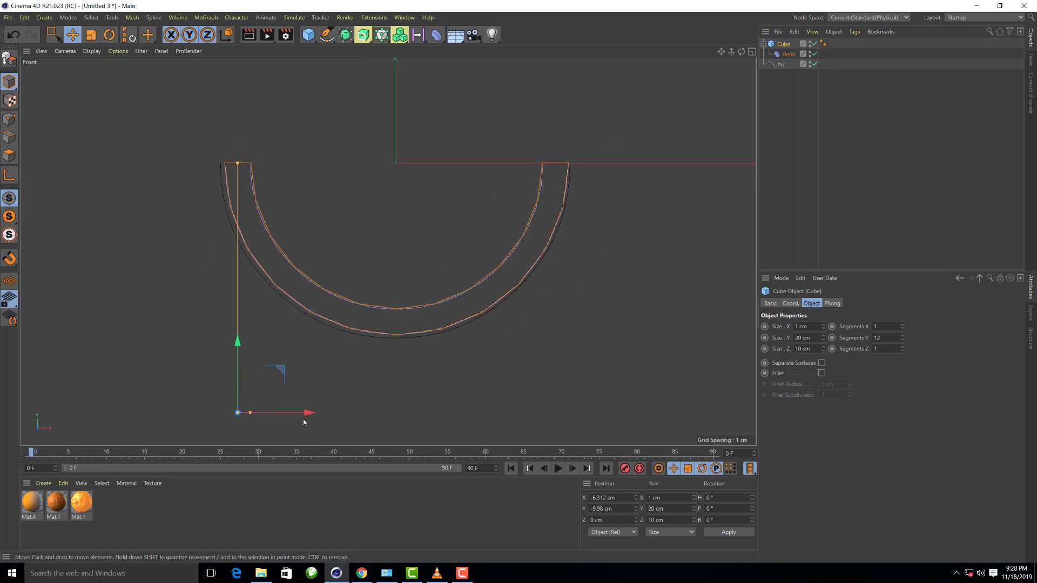
drag(303, 413, 303, 415)
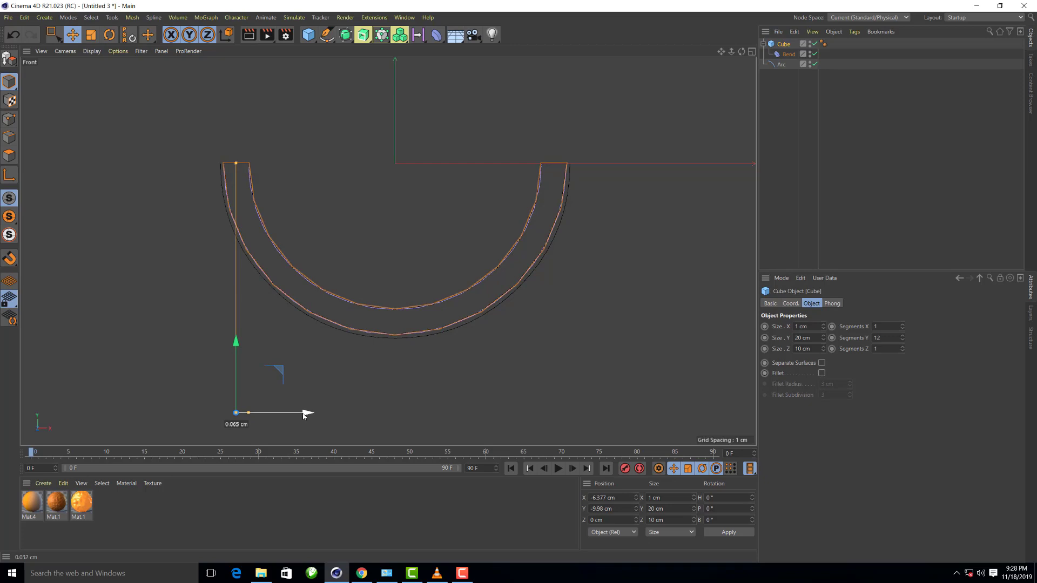
drag(236, 341, 235, 344)
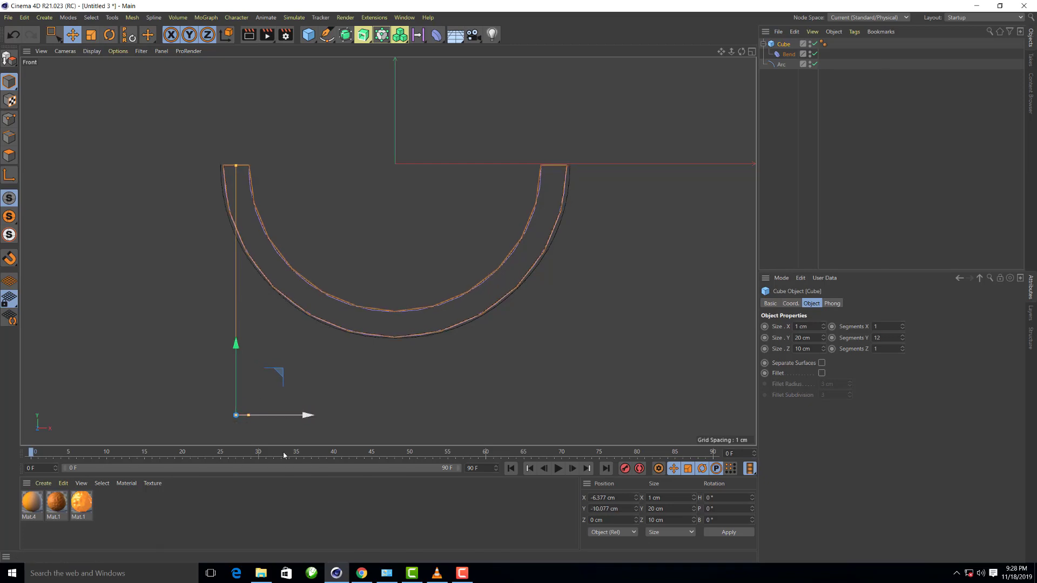
scroll(236, 362, up, 1)
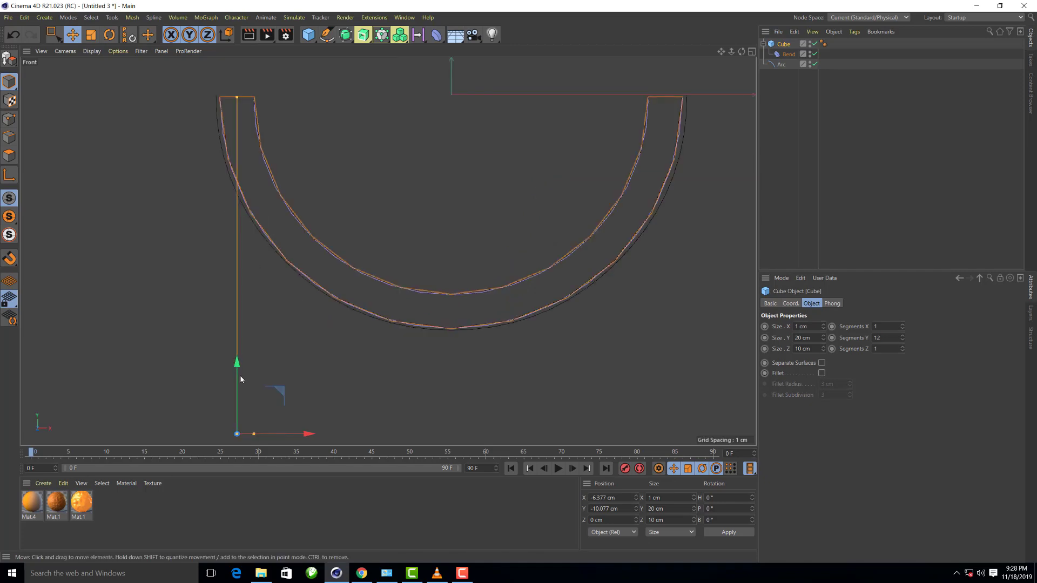
drag(236, 362, 237, 360)
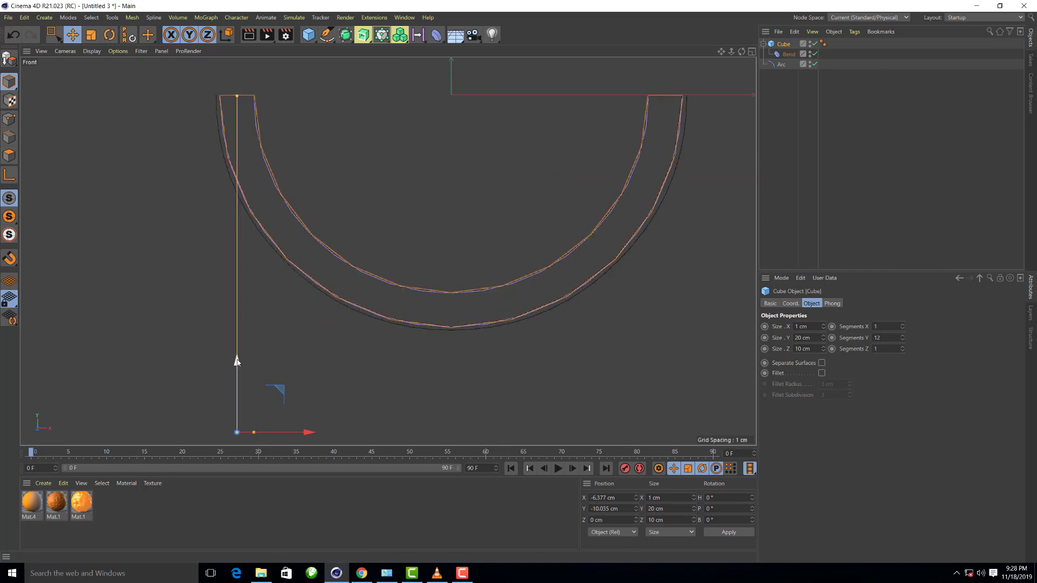
scroll(349, 367, down, 3)
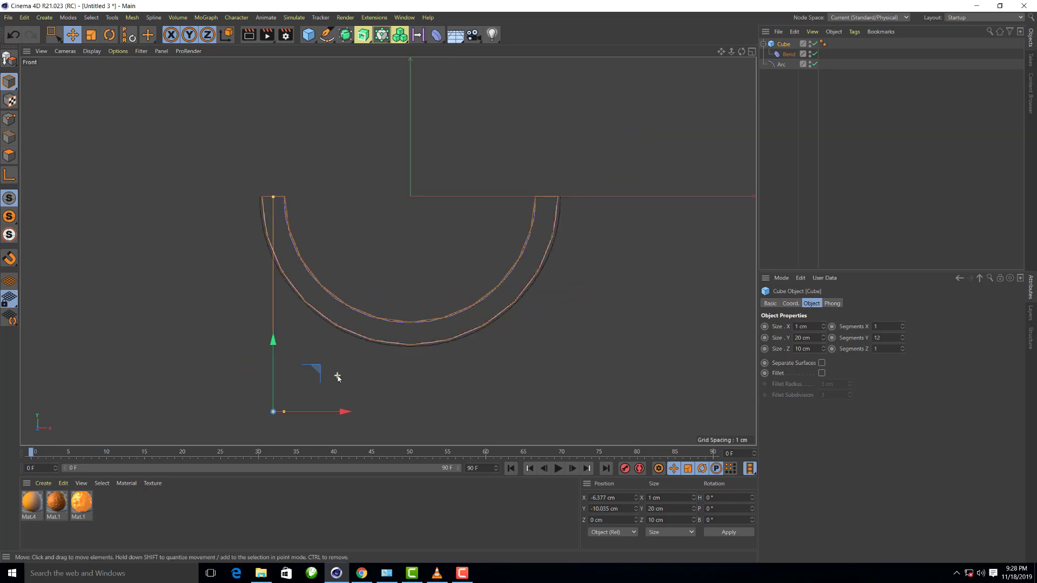
scroll(344, 365, down, 2)
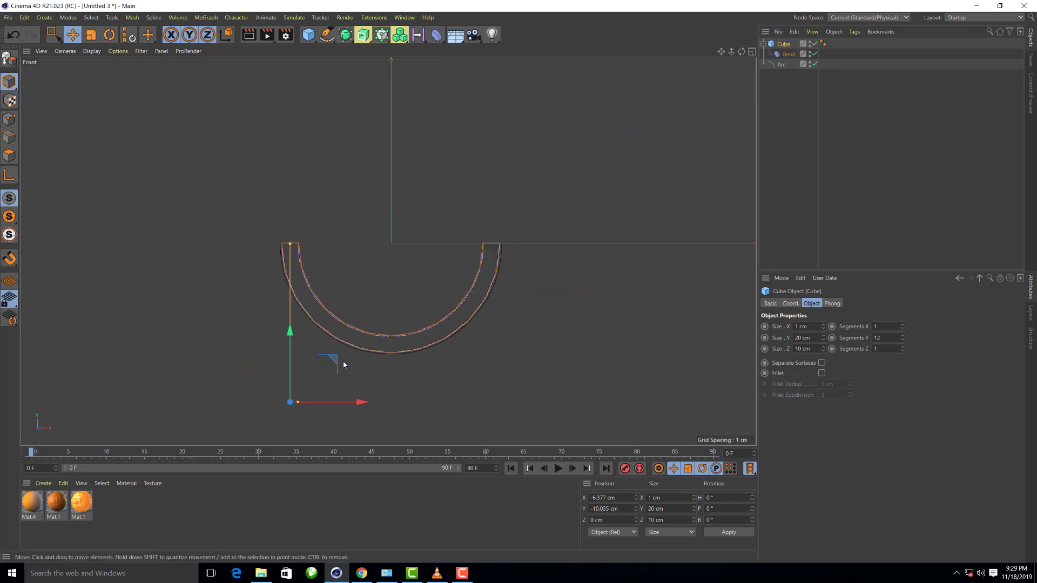
click(751, 51)
Maximize the Perspective view and switch off the Bend deformer to straighten the 20 cm slab
middle_click(378, 65)
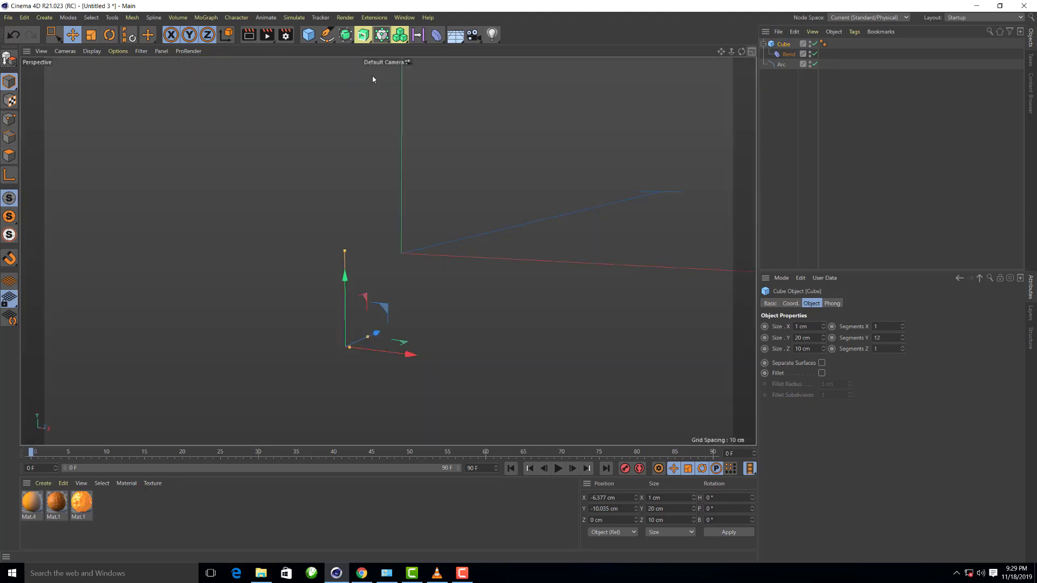
scroll(417, 332, up, 2)
scroll(418, 331, up, 2)
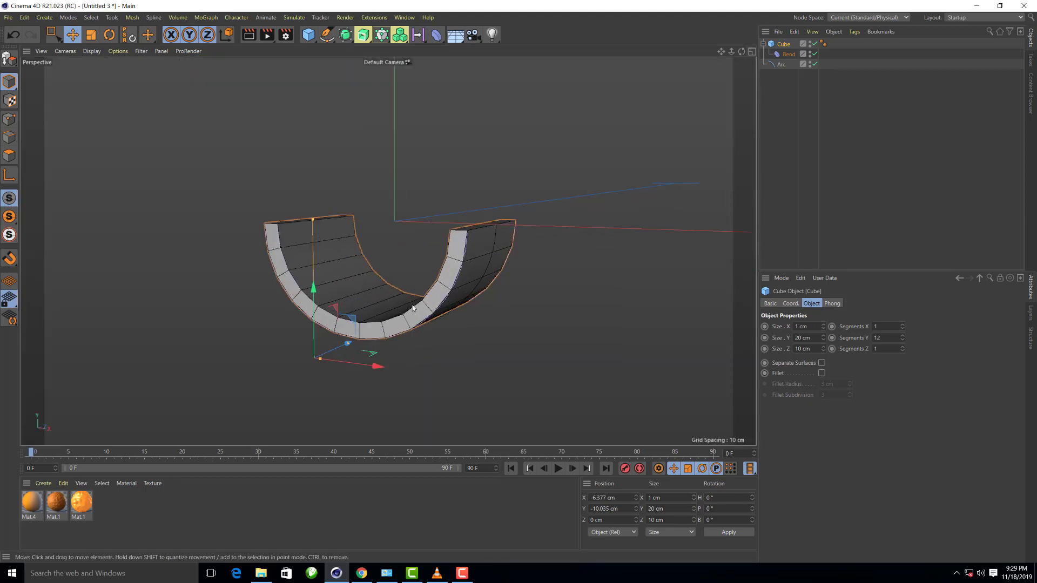
drag(742, 52, 491, 236)
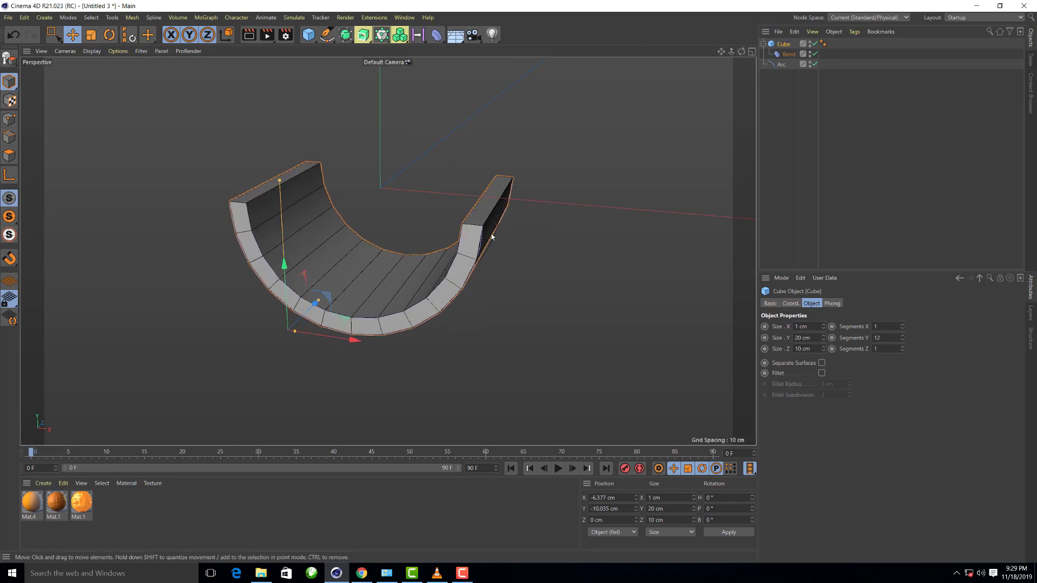
click(815, 54)
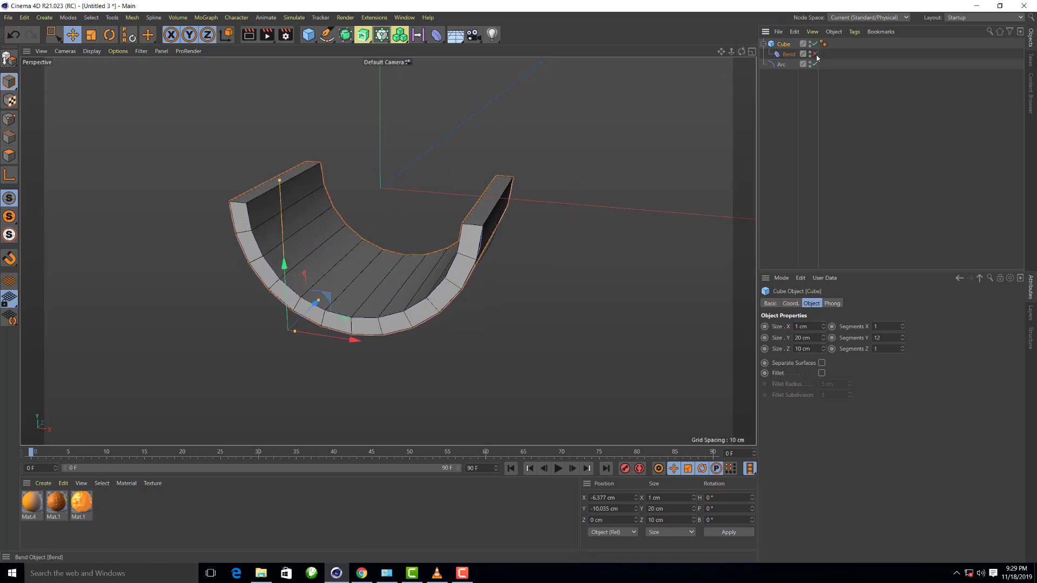
scroll(533, 120, down, 2)
scroll(533, 119, down, 2)
scroll(534, 120, down, 2)
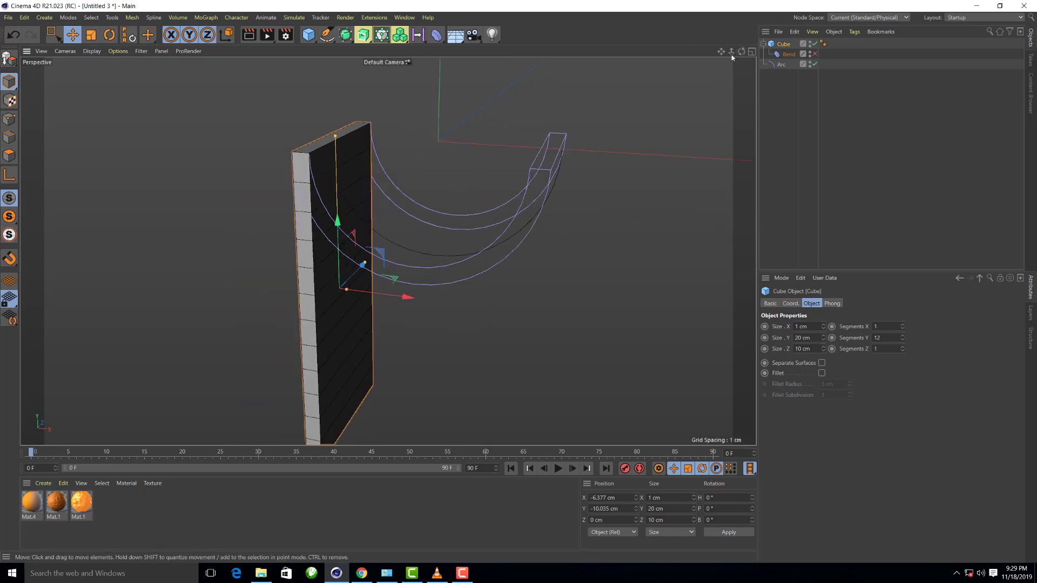
alt+drag(534, 120, 364, 359)
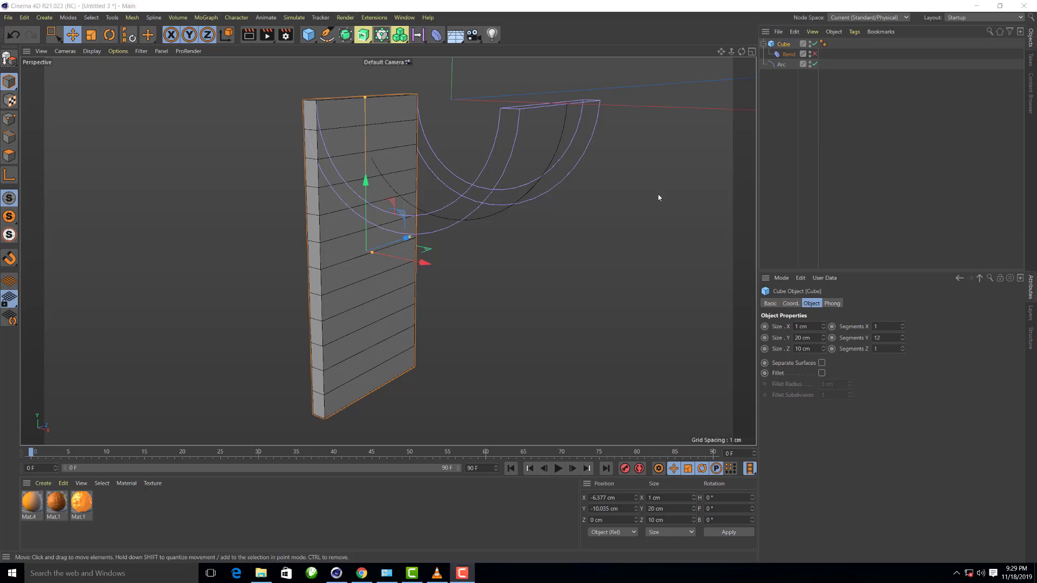
Add a new cube sized 5 × 5 × 5 cm
click(309, 36)
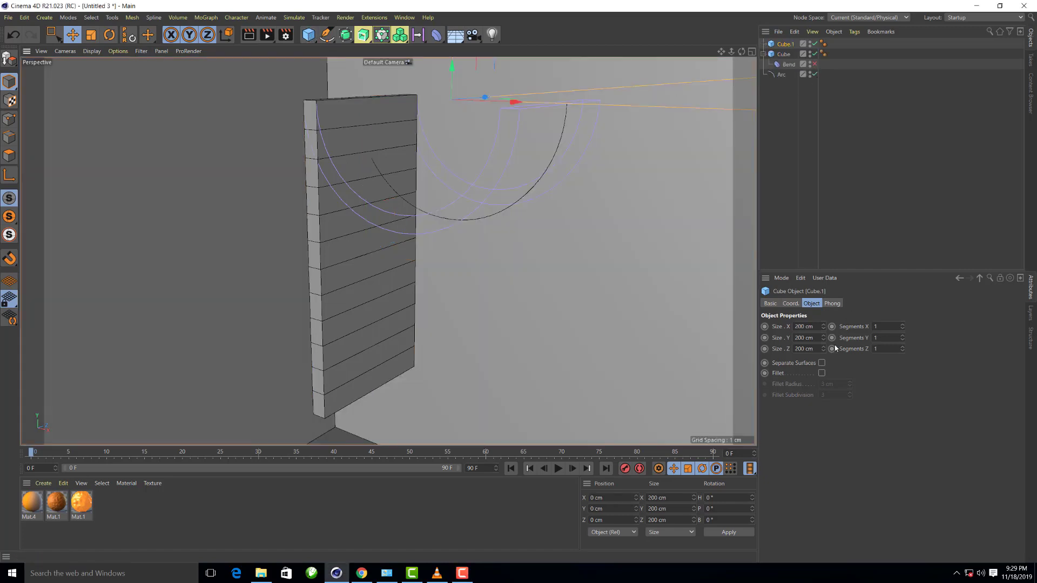
double_click(805, 326)
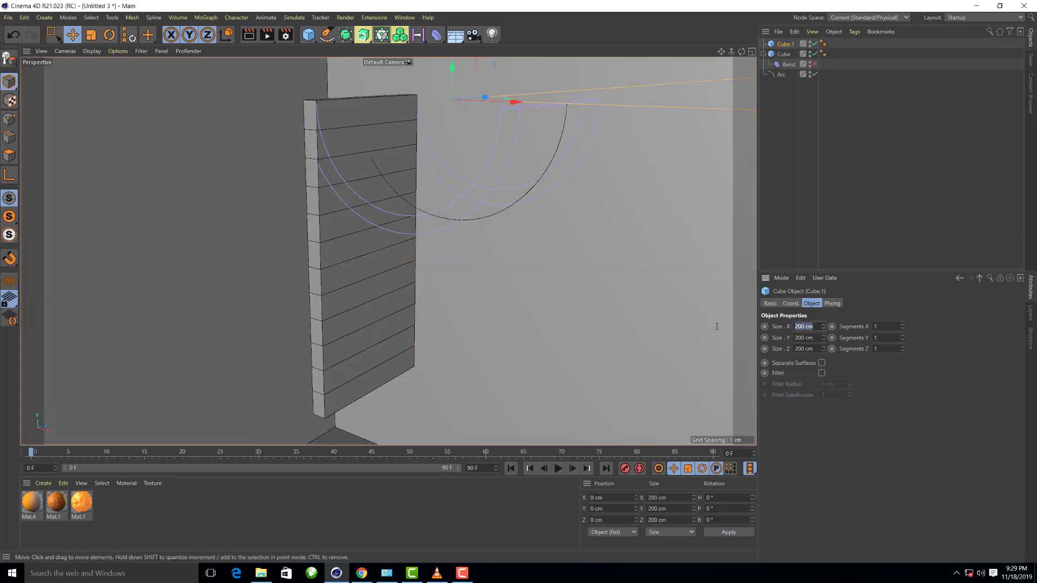
text(5)
key(Tab)
text(5)
key(Tab)
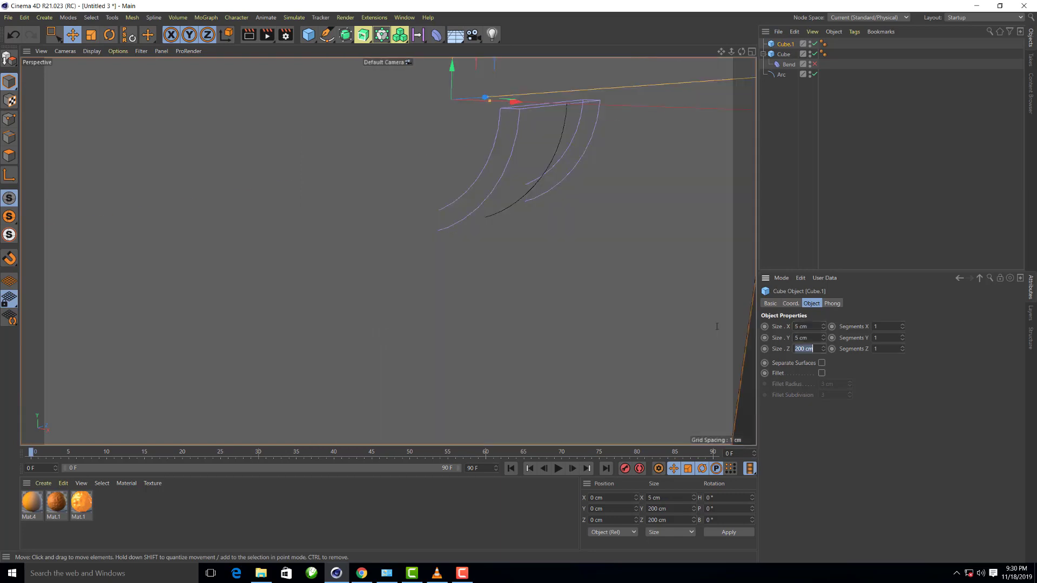
text(5)
key(Tab)
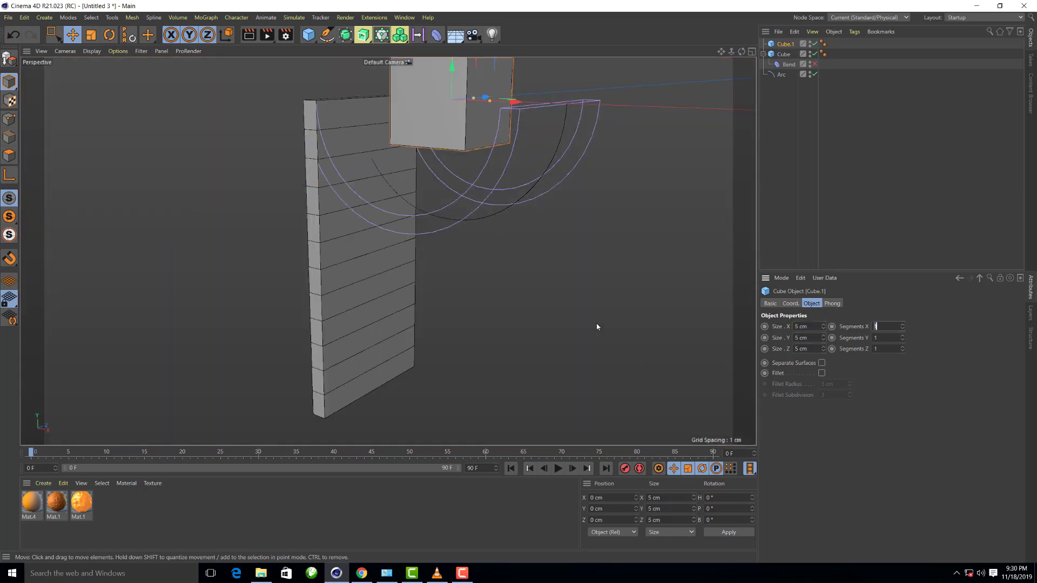
scroll(597, 326, down, 2)
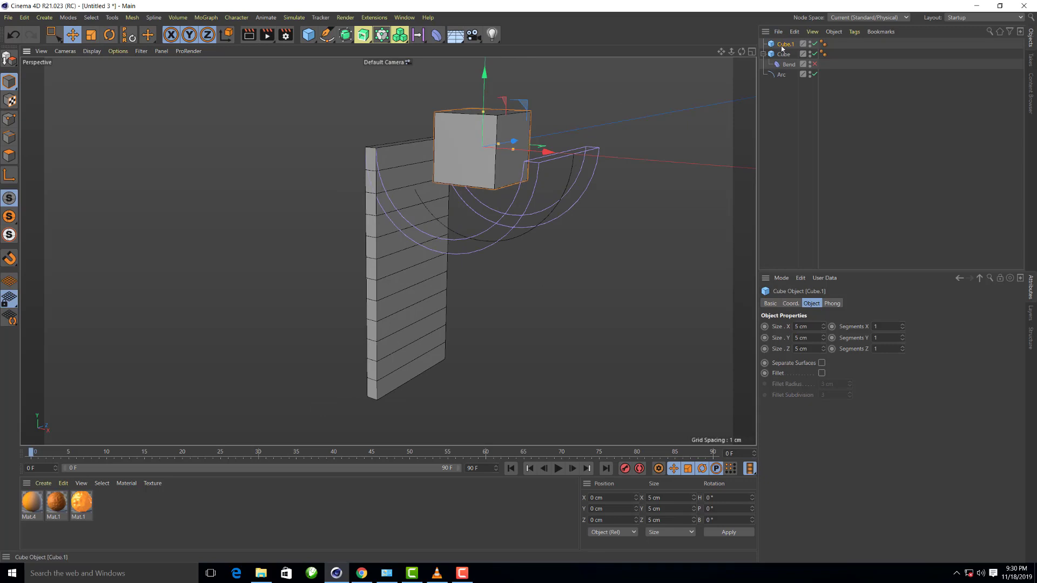
Nest Cube.1 under Cube and reset its PSR to centre it
drag(782, 48, 784, 54)
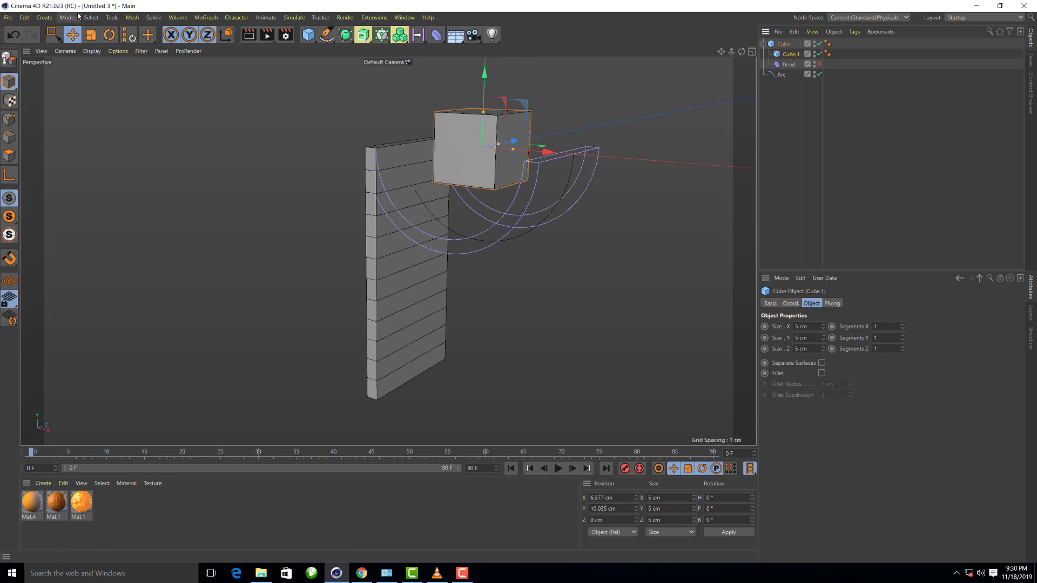
click(129, 37)
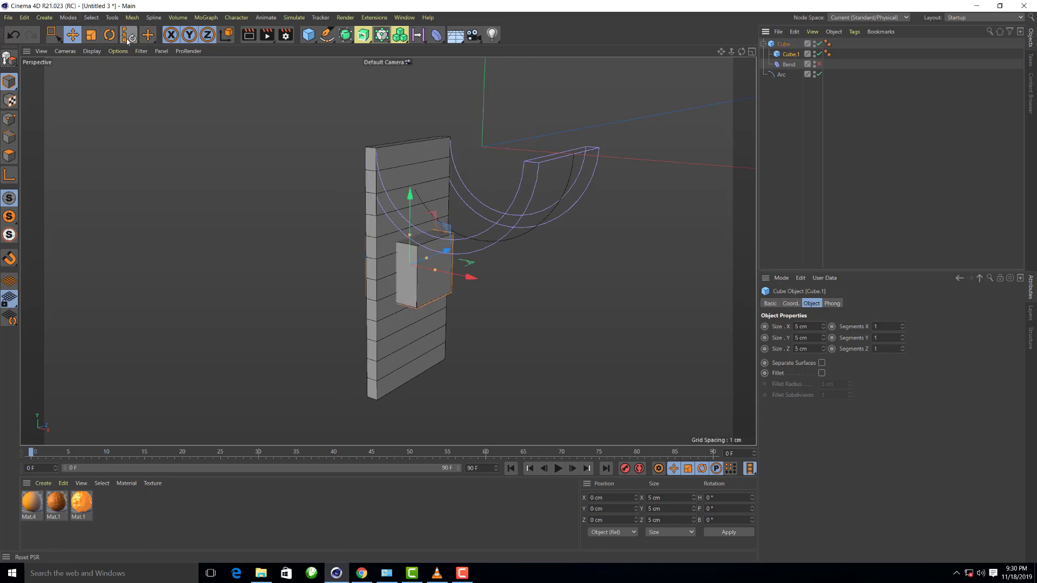
scroll(481, 270, up, 3)
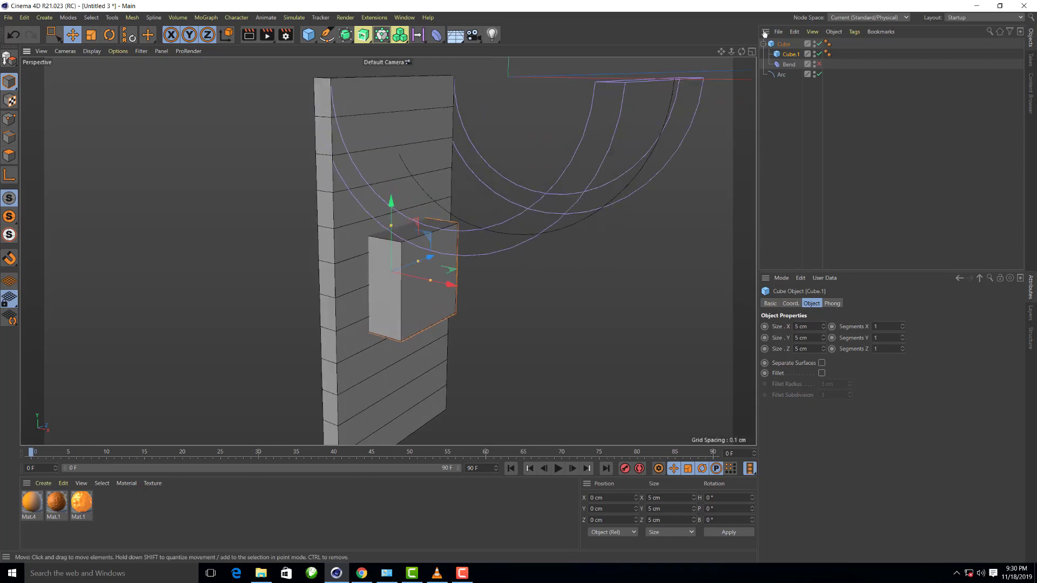
mouse_move(367, 227)
alt+mouse_down()
mouse_move(388, 250)
mouse_move(403, 248)
alt+mouse_up()
Resize Cube.1 to 10 × 5 × 10 cm
click(814, 328)
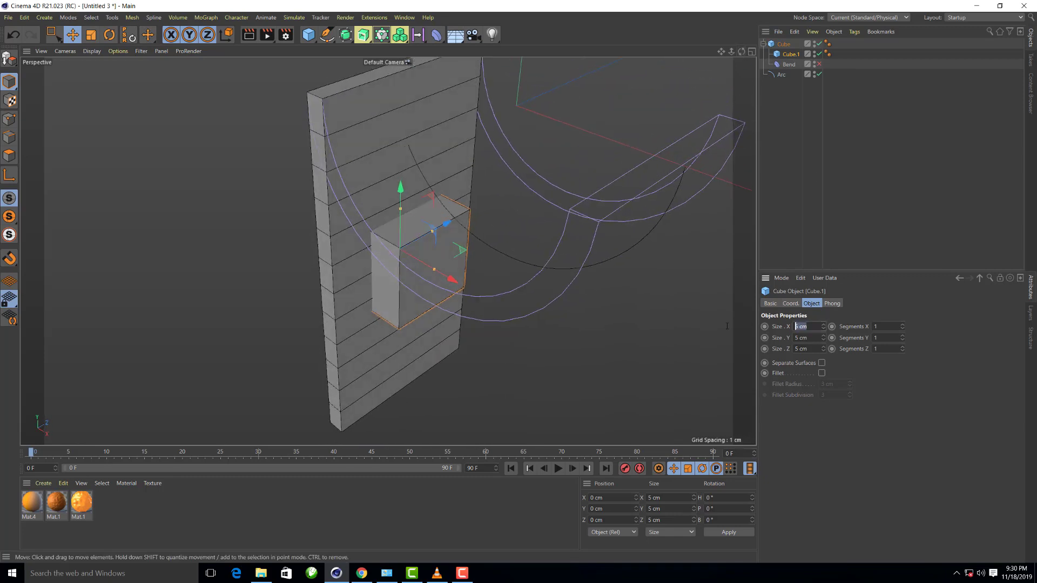
text(10)
key(Tab)
text(10)
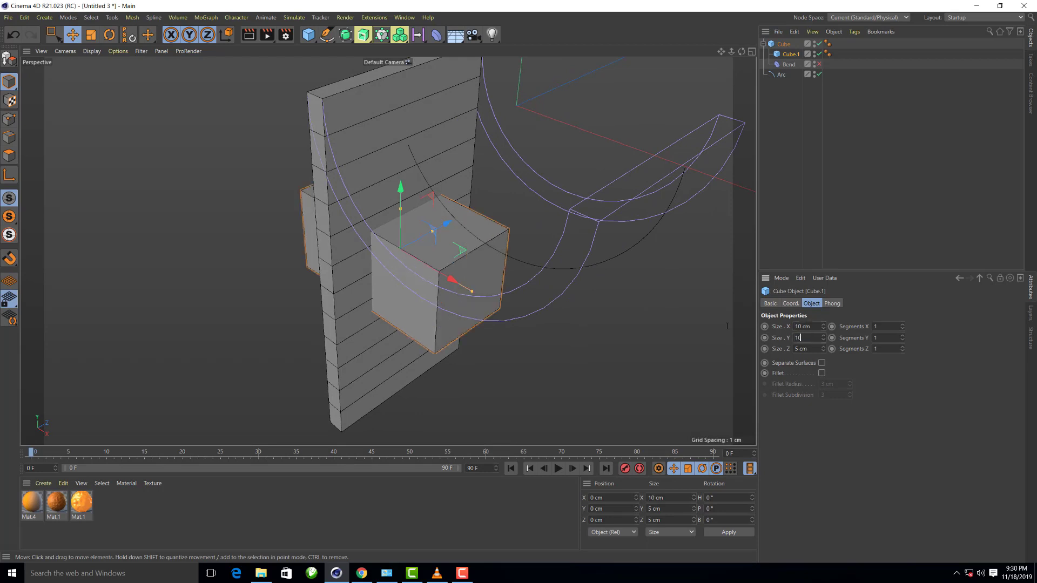
key(Tab)
text(1)
key(Tab)
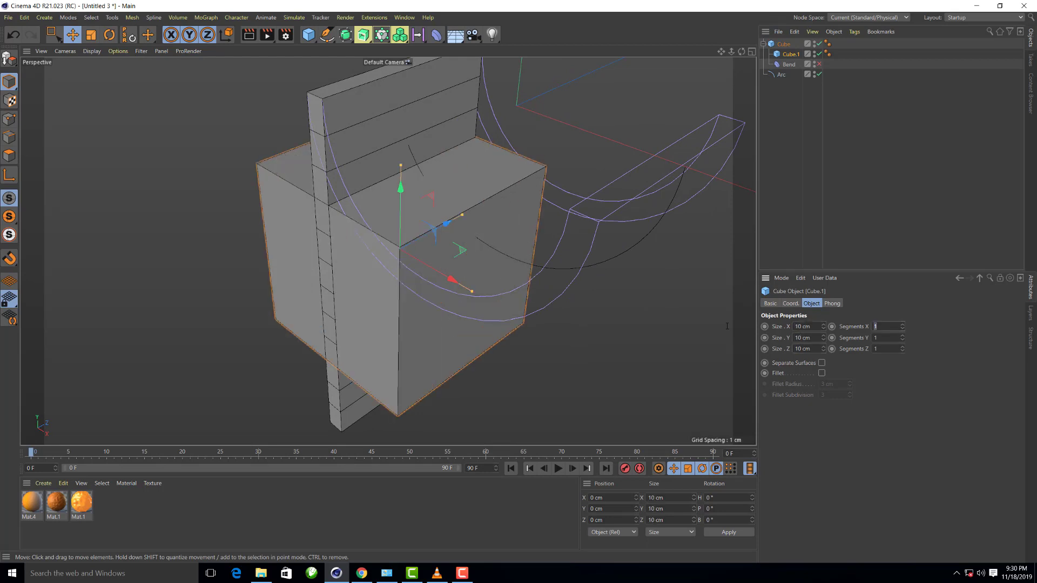
drag(742, 52, 727, 54)
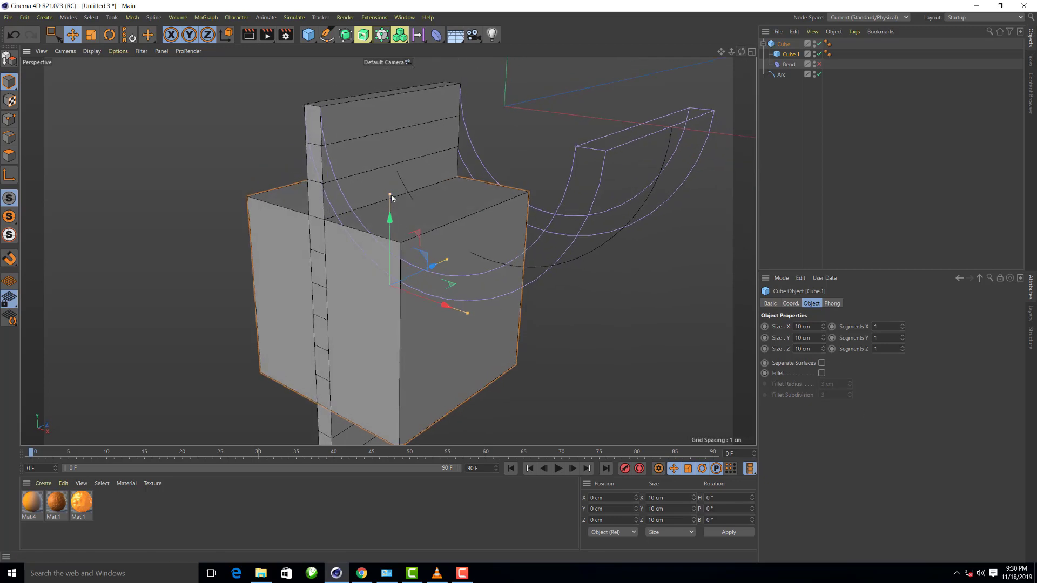
drag(390, 194, 391, 248)
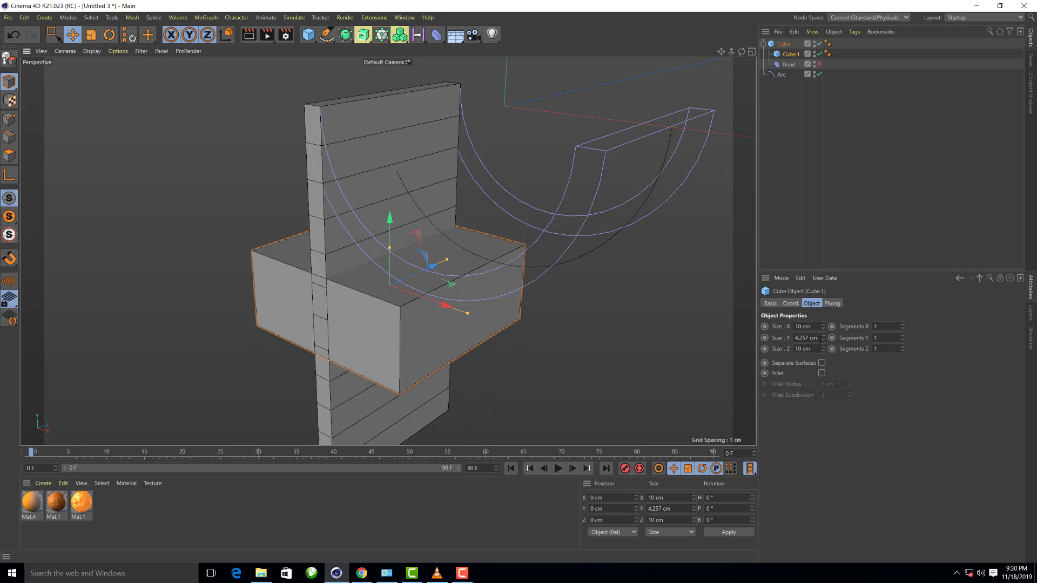
click(820, 339)
text(5)
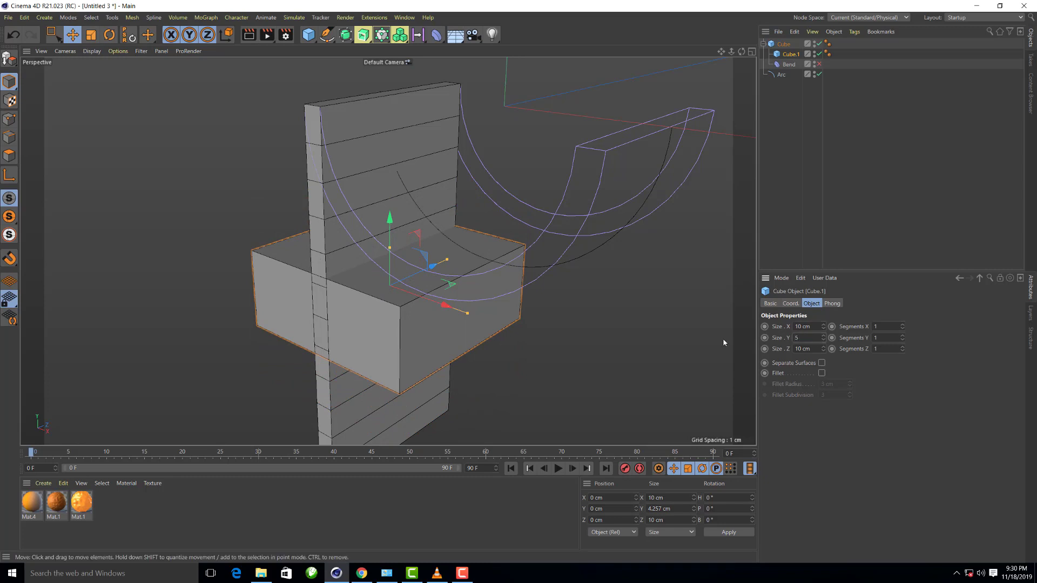
key(Return)
Orbit to a near-front view of the slab and Cube.1
alt+drag(448, 295, 388, 250)
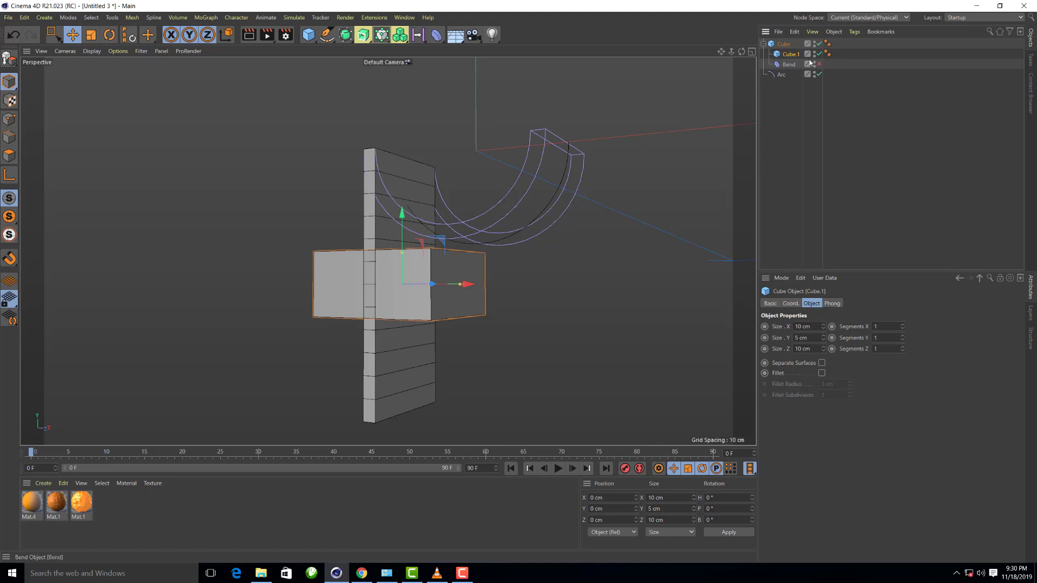
Add a Cloner under Cube with reset position, and place Cube.1 inside it as the cloned object
click(381, 35)
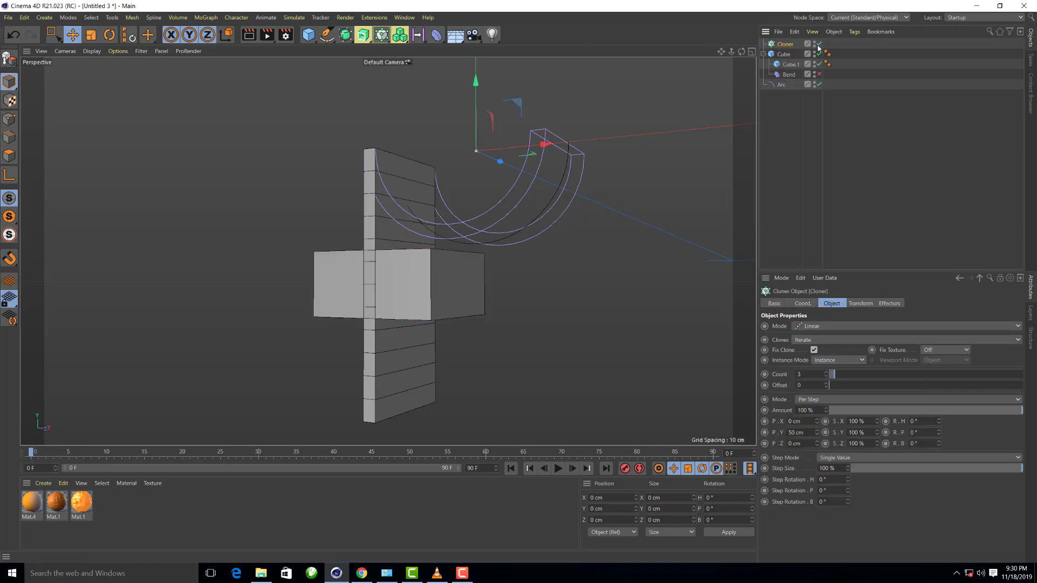
drag(789, 57, 788, 55)
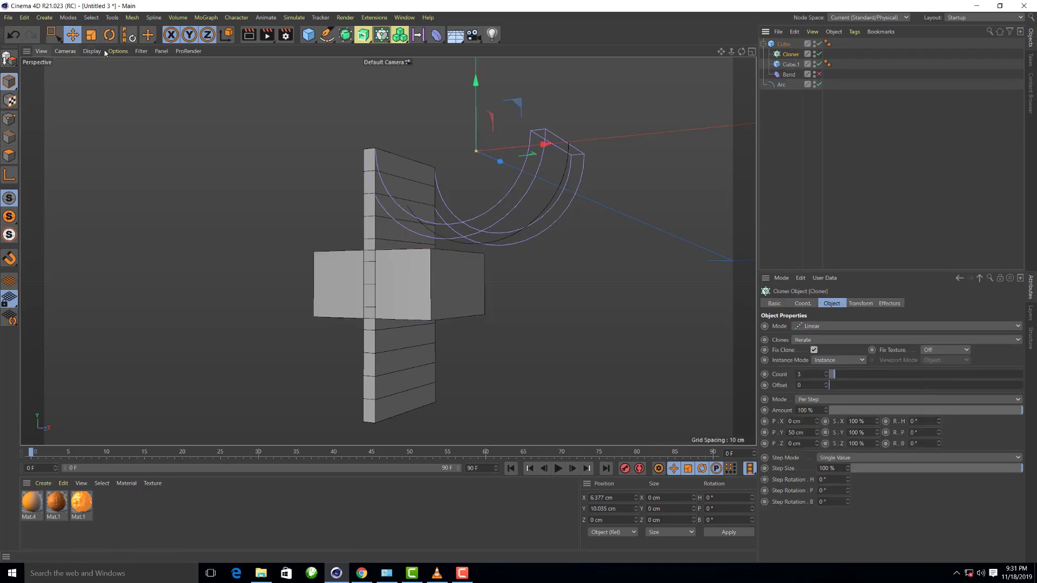
click(130, 36)
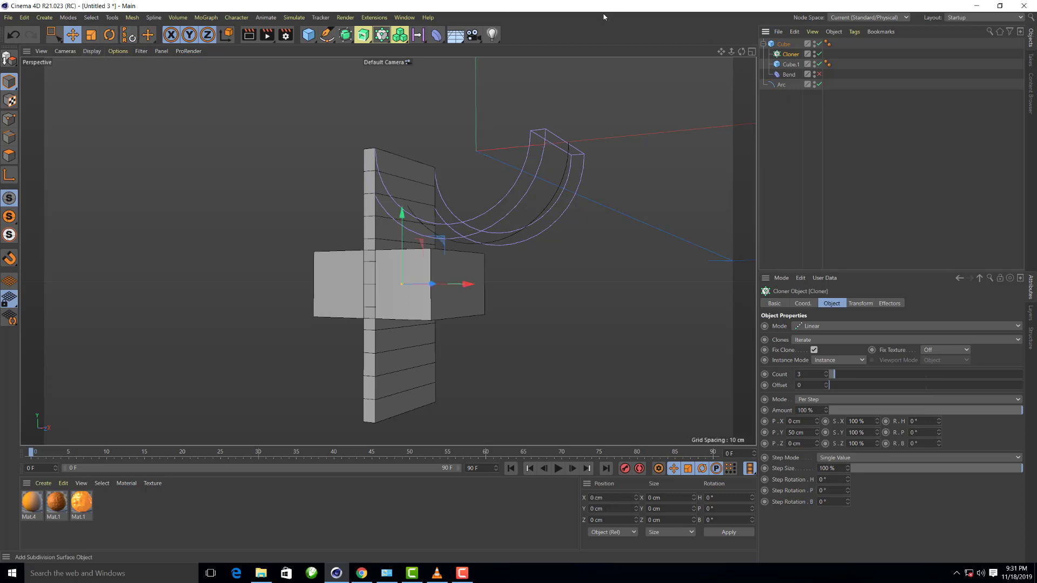
drag(782, 66, 790, 55)
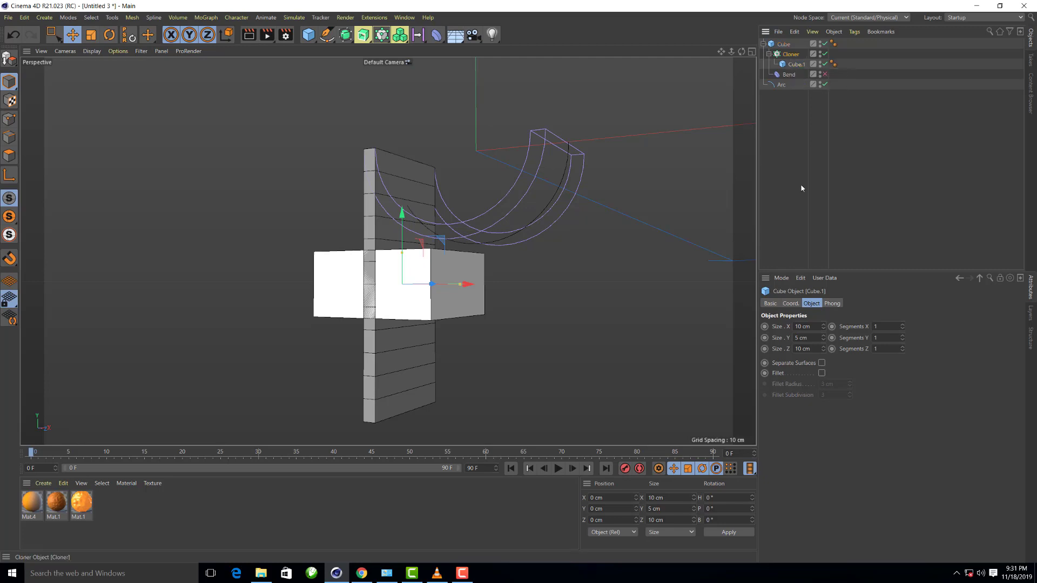
click(791, 54)
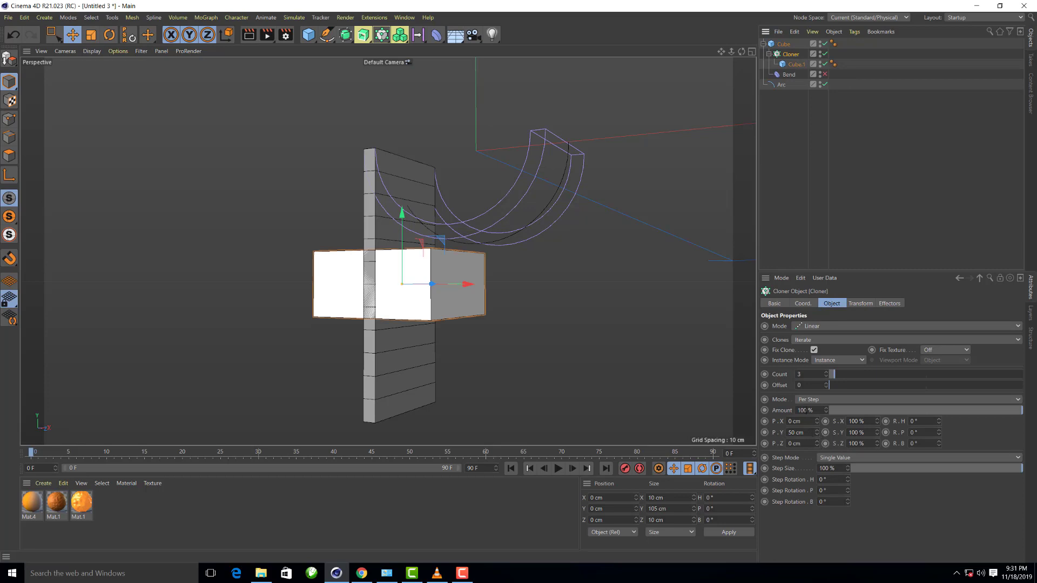
Switch the Cloner to Grid Array mode with Count 1, 5, 1
click(811, 327)
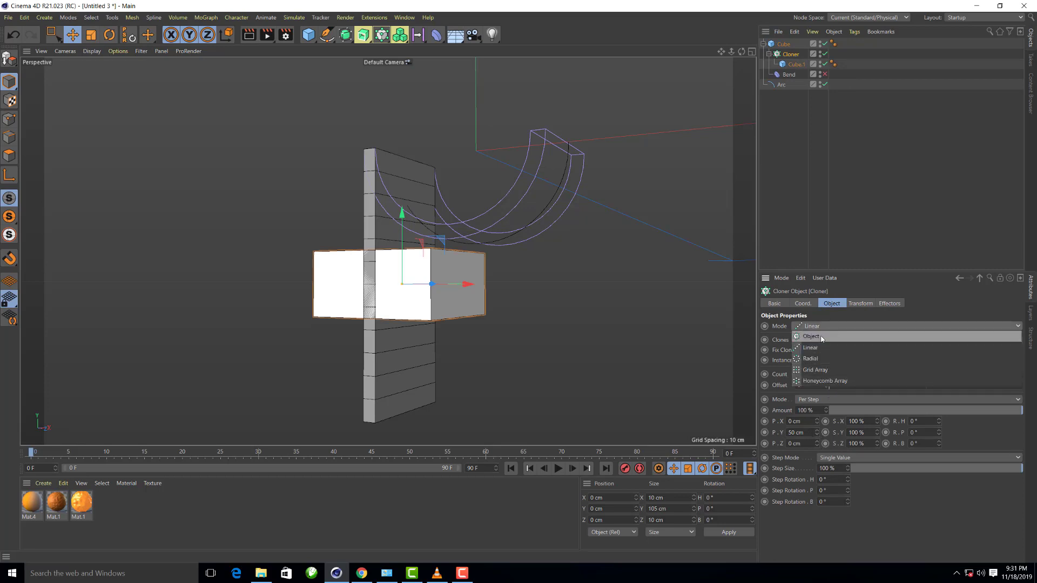
click(828, 371)
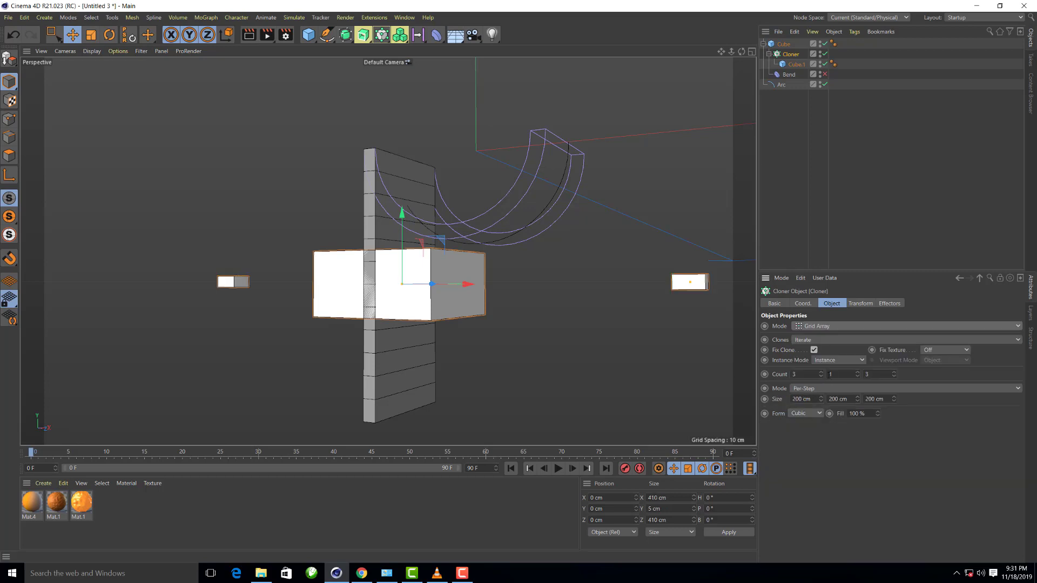
double_click(805, 376)
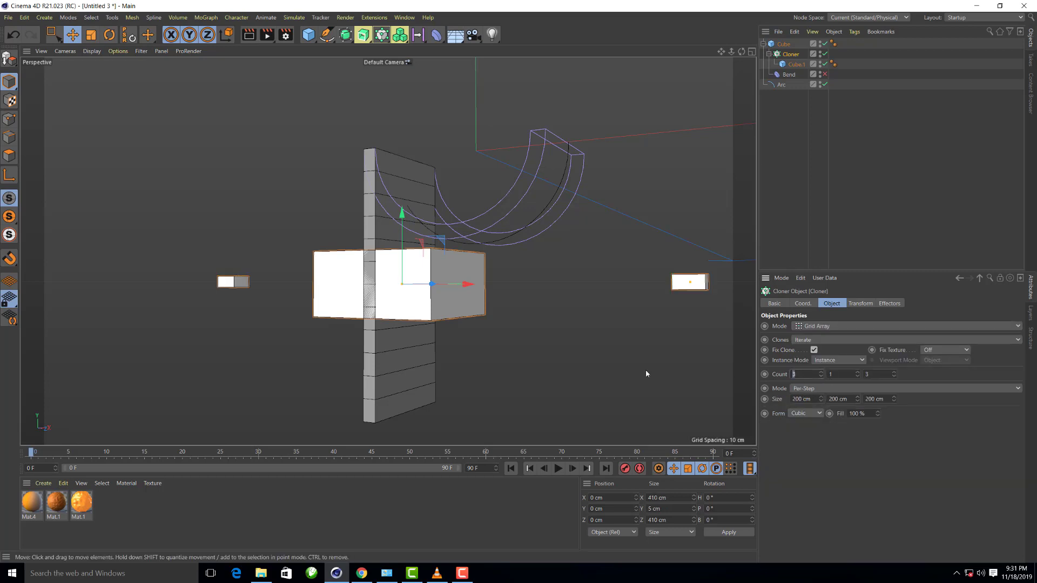
text(1)
key(Tab)
text(5)
key(Tab)
text(1)
key(Tab)
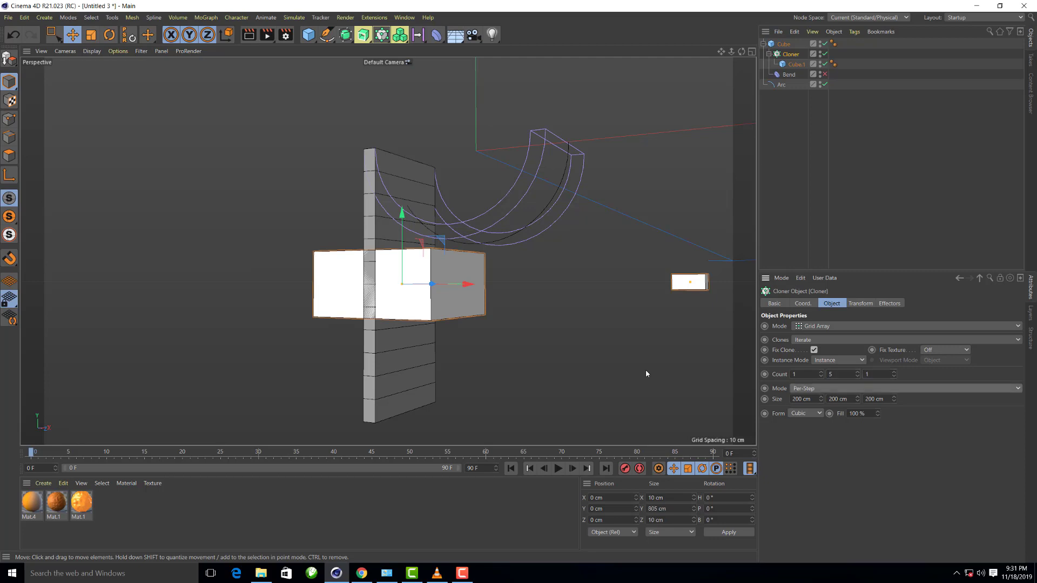
key(Tab)
Set the Cloner grid Size to 10 cm on X, Y and Z
text(1)
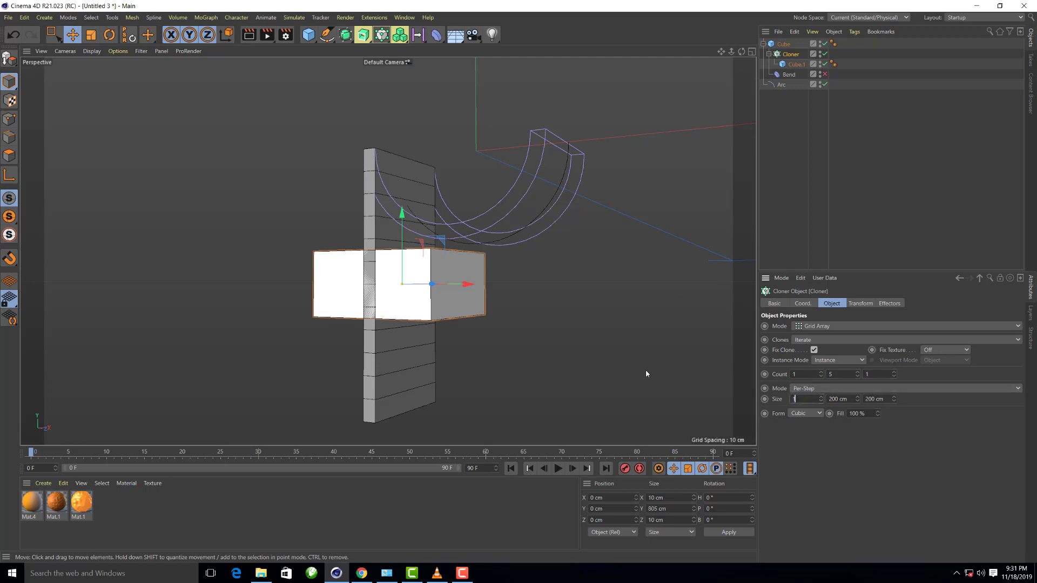
text(0)
key(Tab)
key(Tab)
text(10)
key(Return)
click(848, 401)
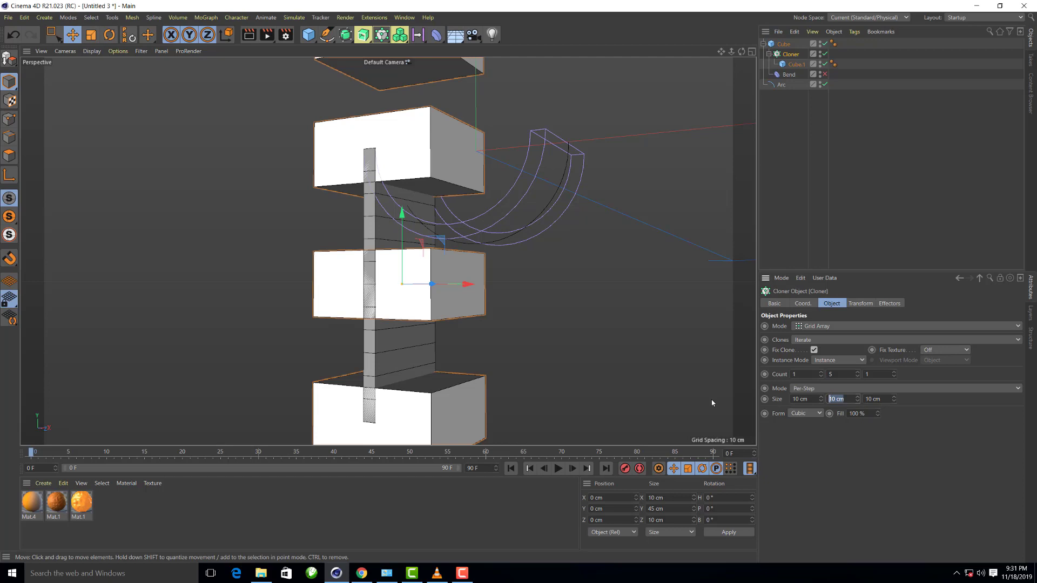
Set the Cloner's vertical grid size to 5 cm
text(5)
key(Return)
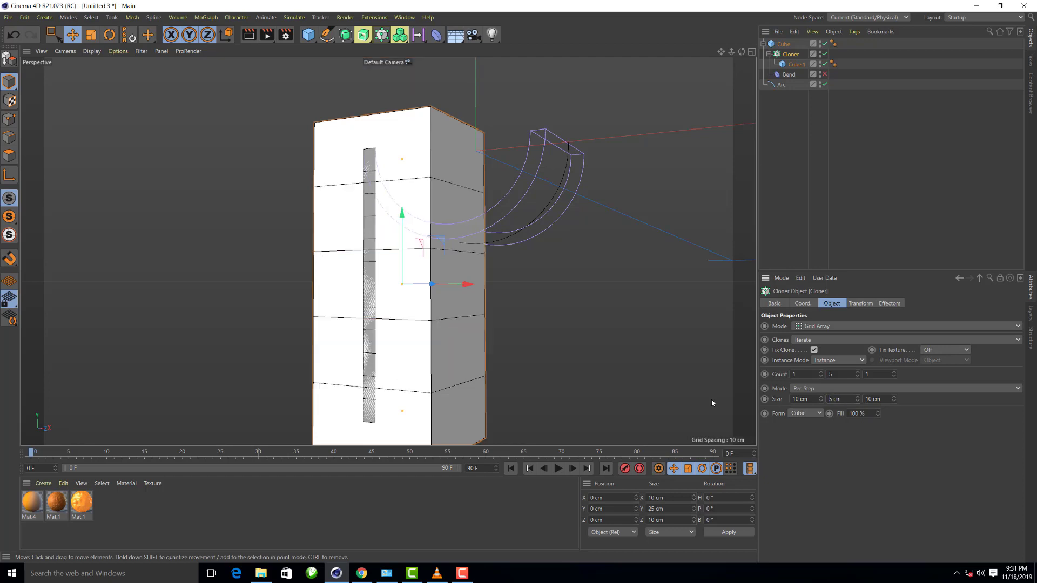
scroll(454, 246, down, 3)
scroll(385, 252, up, 3)
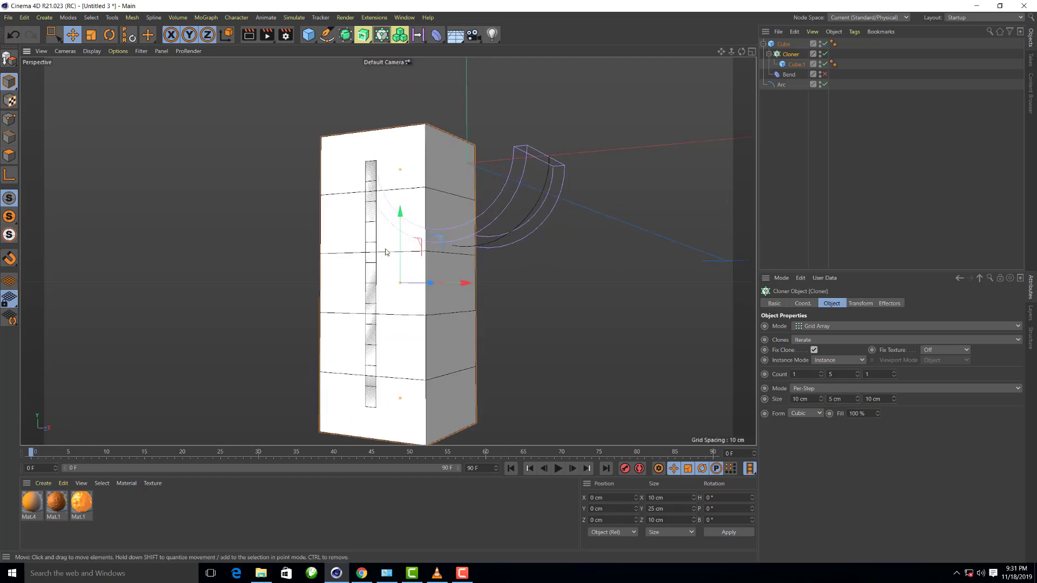
Make Cube.1 4 cm tall, after trying 2 cm
click(796, 64)
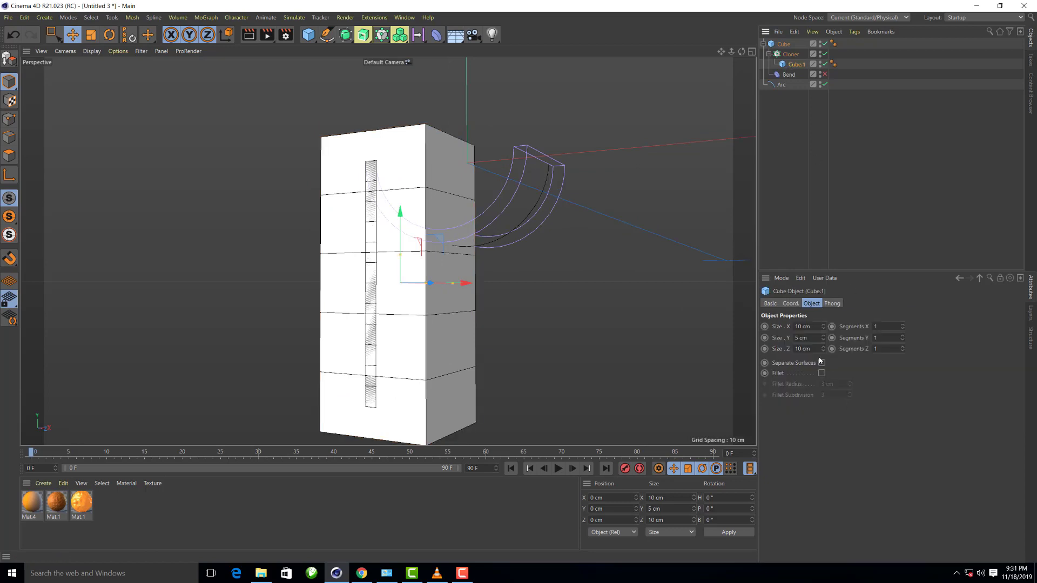
double_click(802, 338)
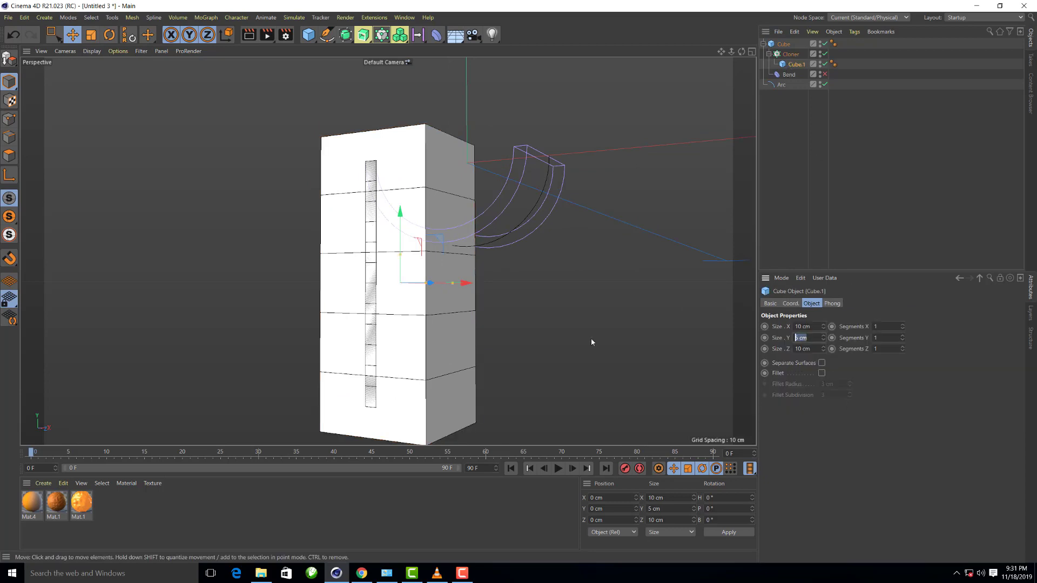
text(2)
key(Return)
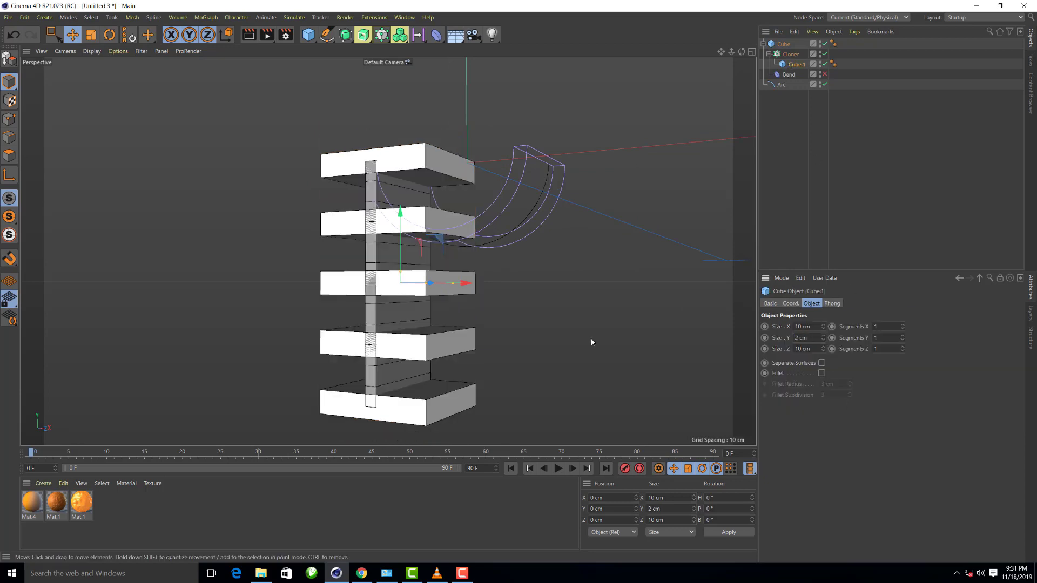
double_click(813, 339)
text(4)
key(Return)
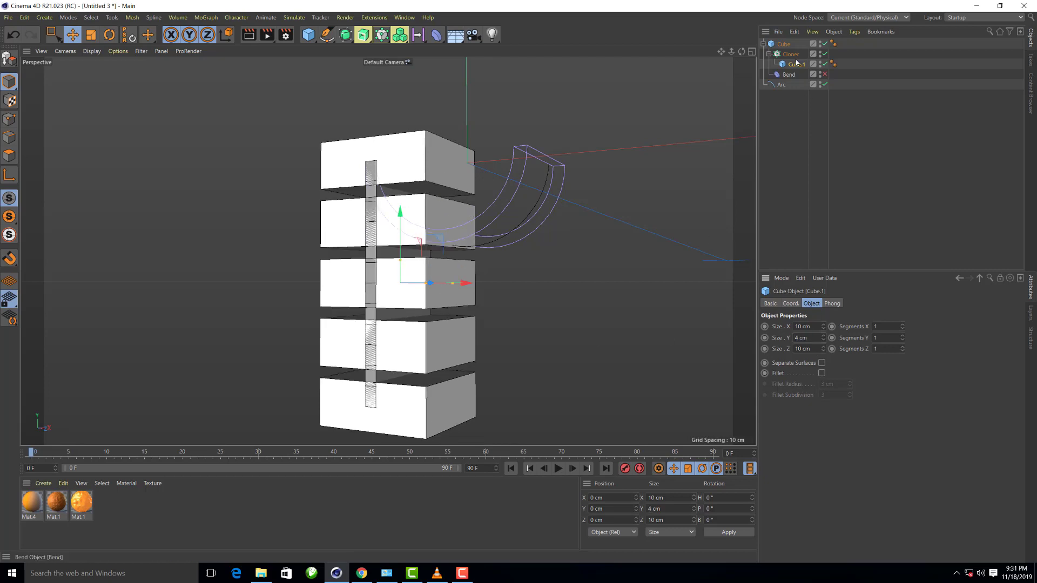
Settle the Cloner's vertical spacing at 4.5 cm, after trying 4 cm and 5 cm
click(790, 54)
double_click(846, 399)
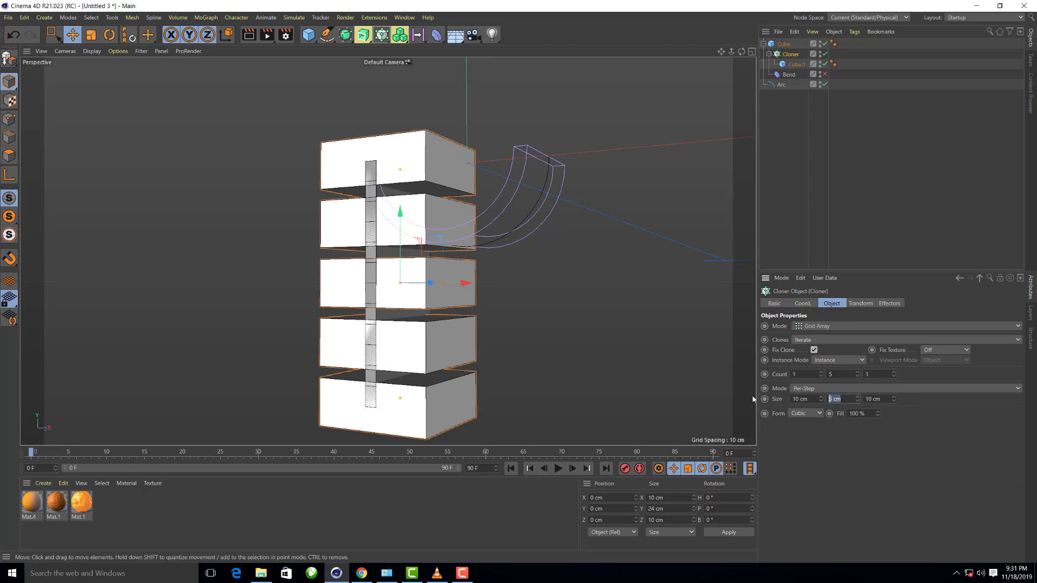
text(4)
key(Return)
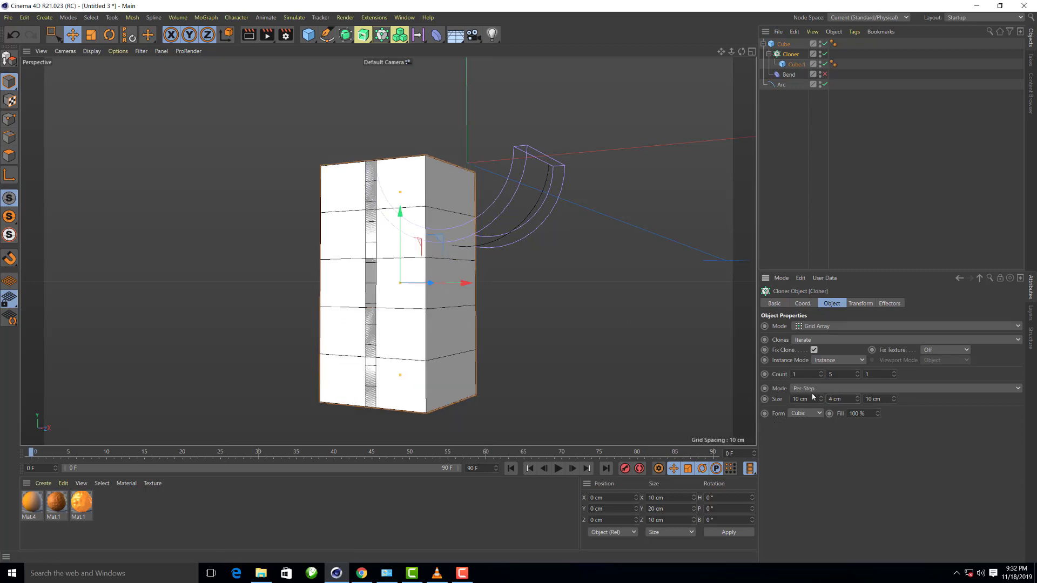
click(851, 400)
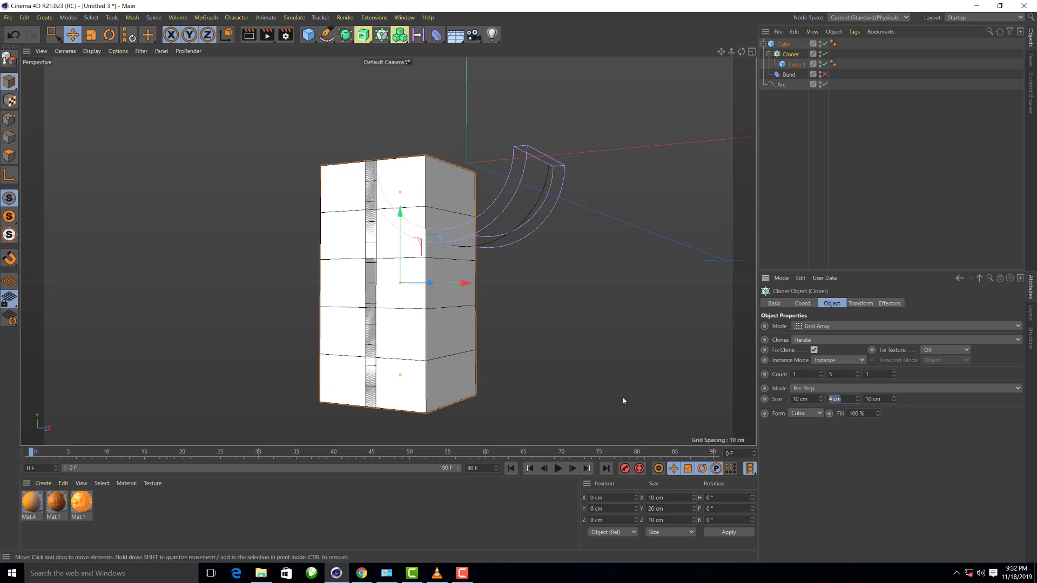
text(4.5)
key(Return)
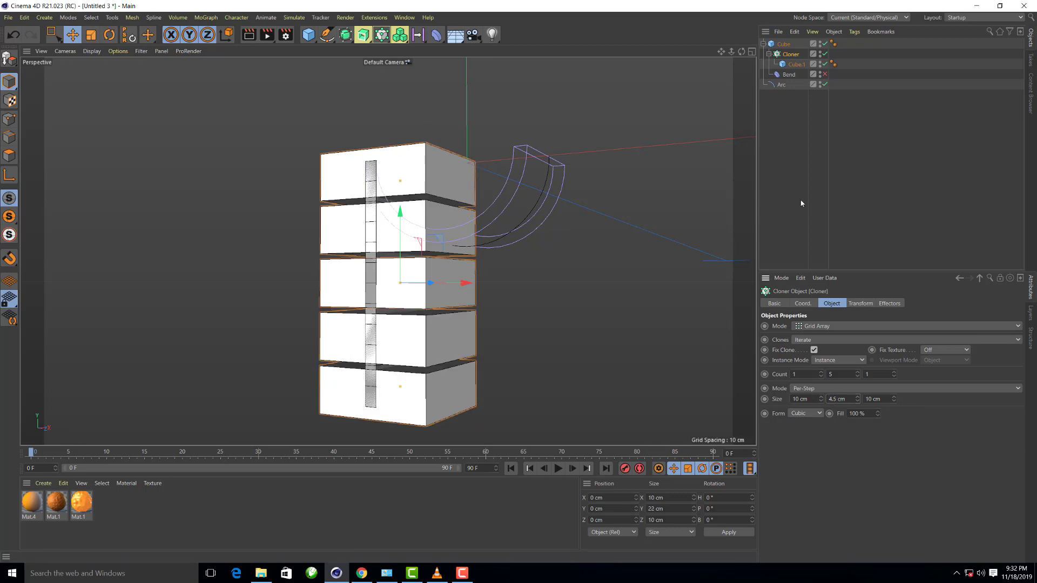
text(5)
key(Return)
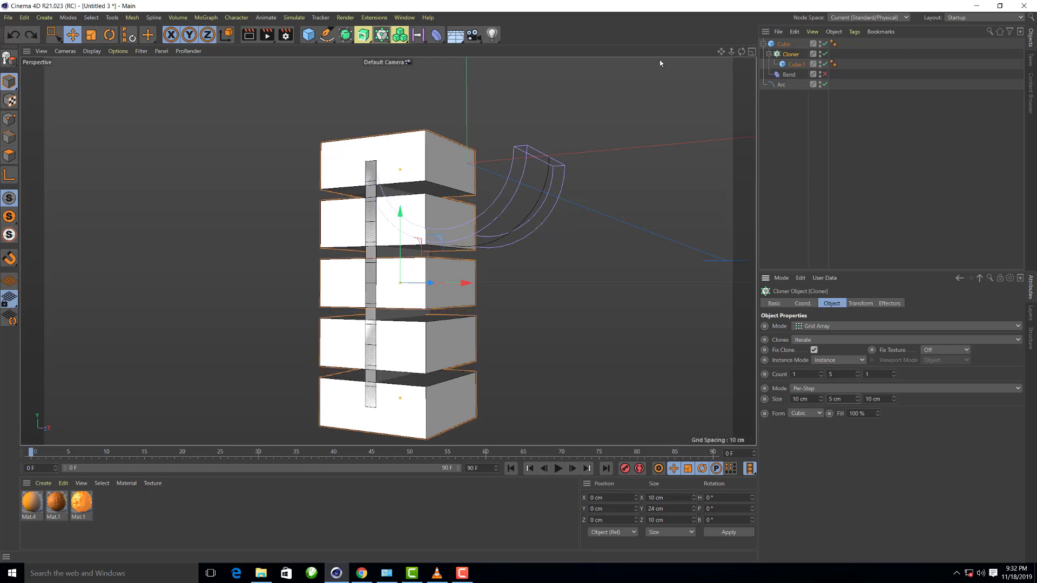
click(14, 35)
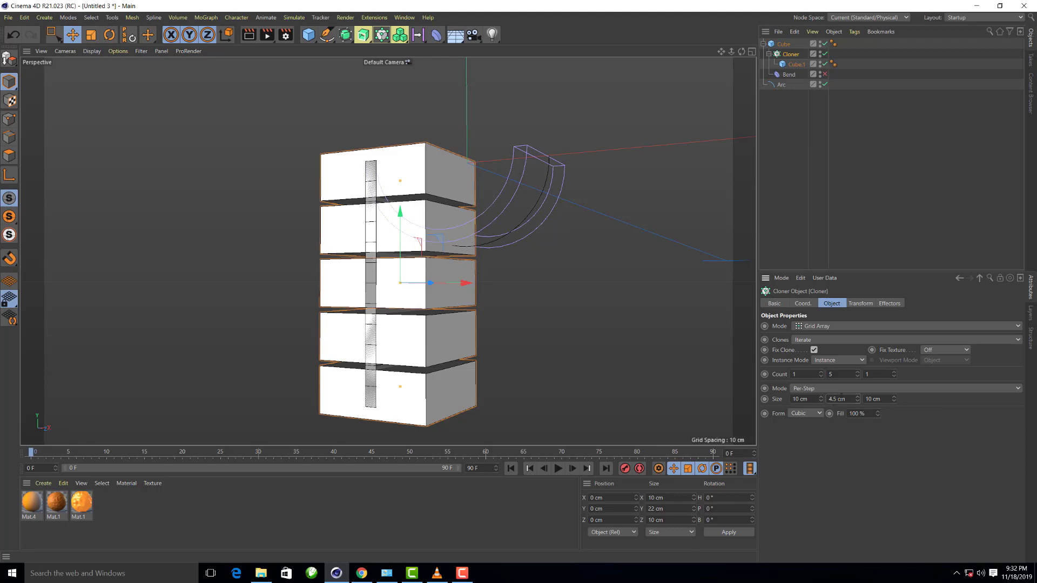
Set the Cloner's vertical spacing to 3.5 cm
key(Return)
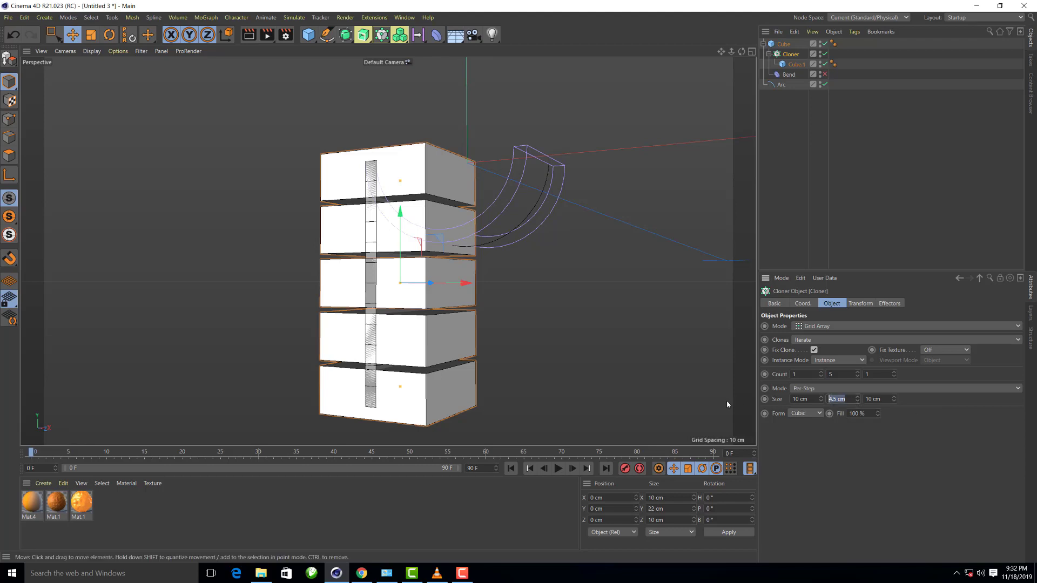
key(BackSpace)
text(3.5)
key(Return)
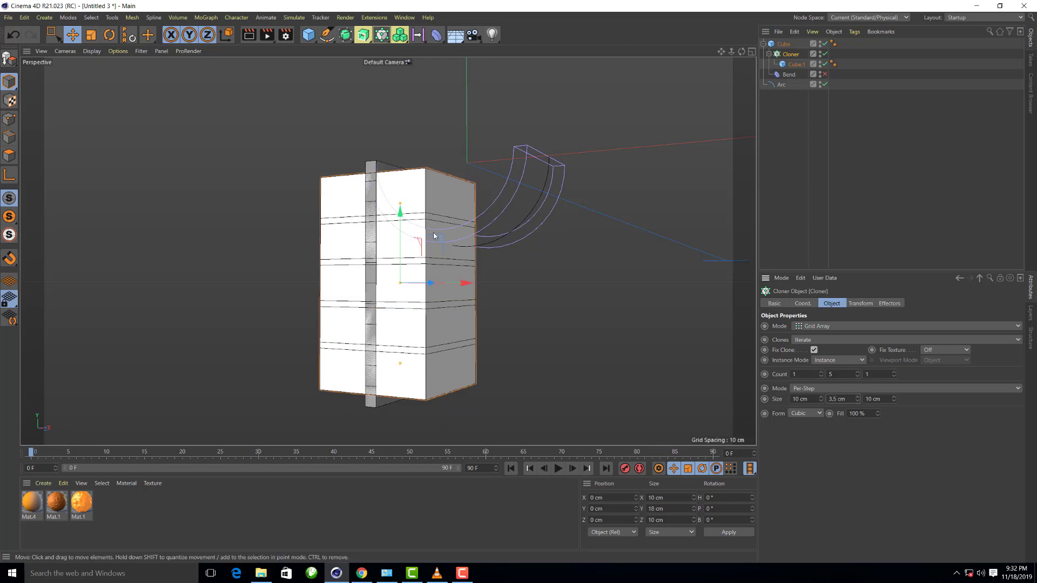
Make Cube.1 4.5 cm tall and the Cloner's vertical spacing 4 cm
click(796, 64)
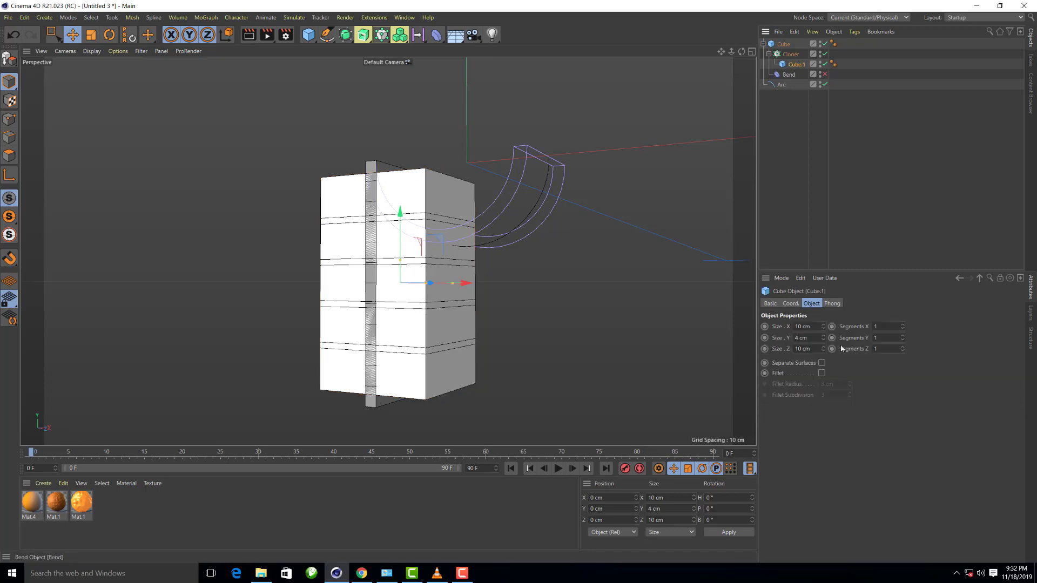
double_click(810, 339)
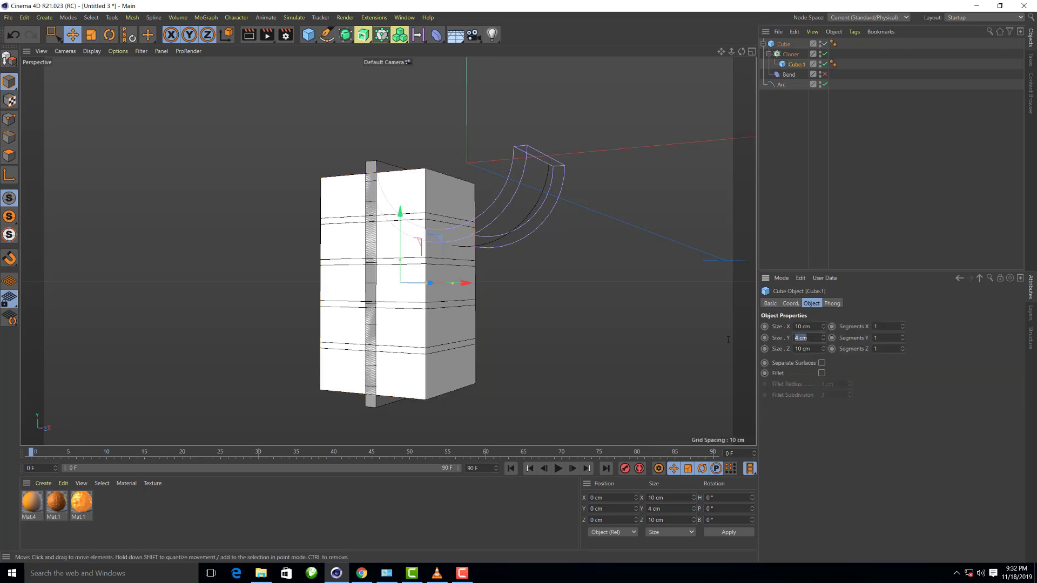
text(4.5)
key(Return)
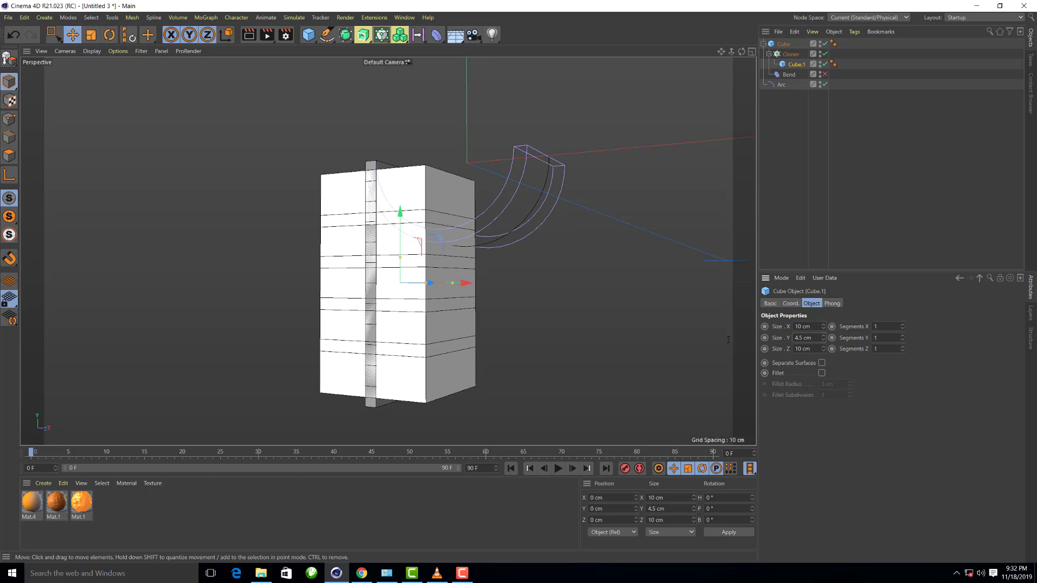
click(789, 54)
double_click(837, 399)
text(4)
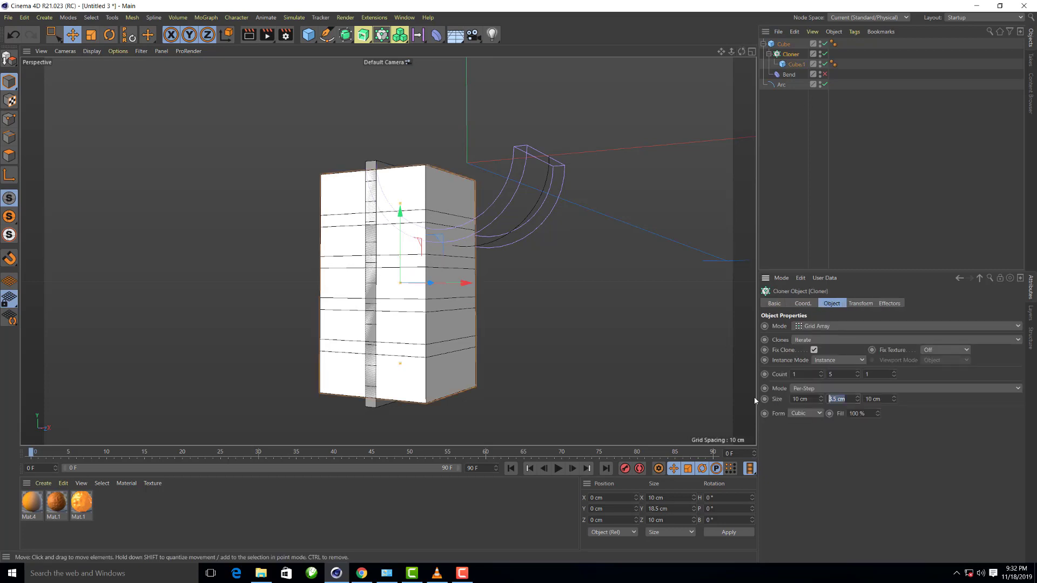
key(Return)
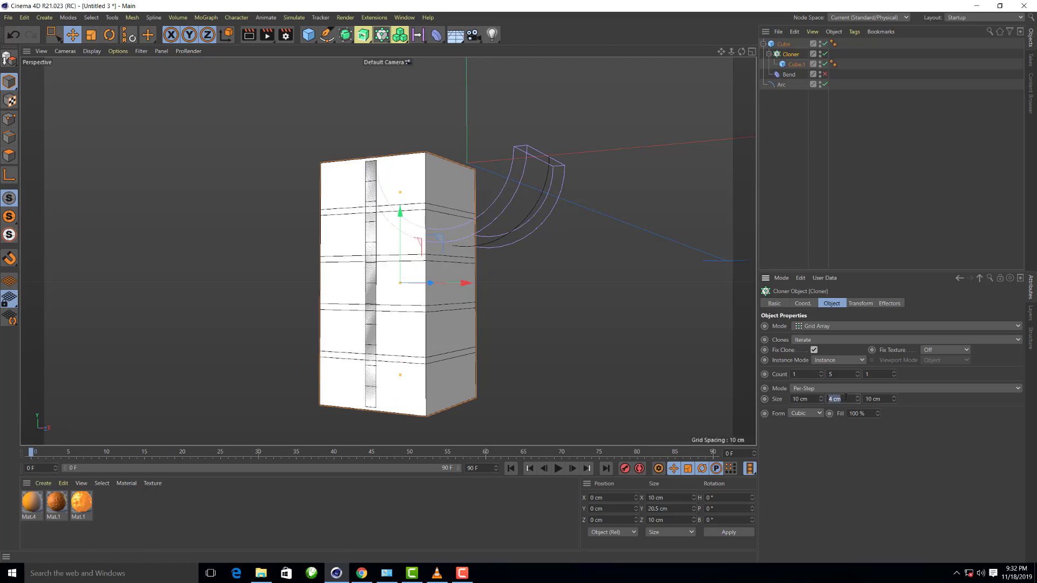
Set both Cube.1 height and the Cloner's vertical spacing to 4.2 cm
scroll(416, 163, up, 1)
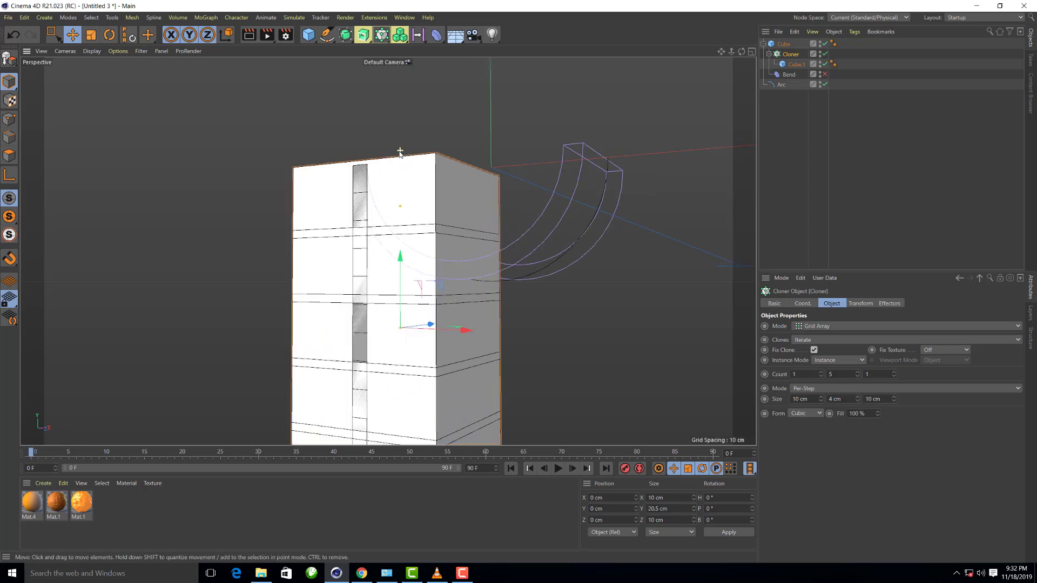
scroll(402, 157, up, 1)
scroll(402, 162, up, 1)
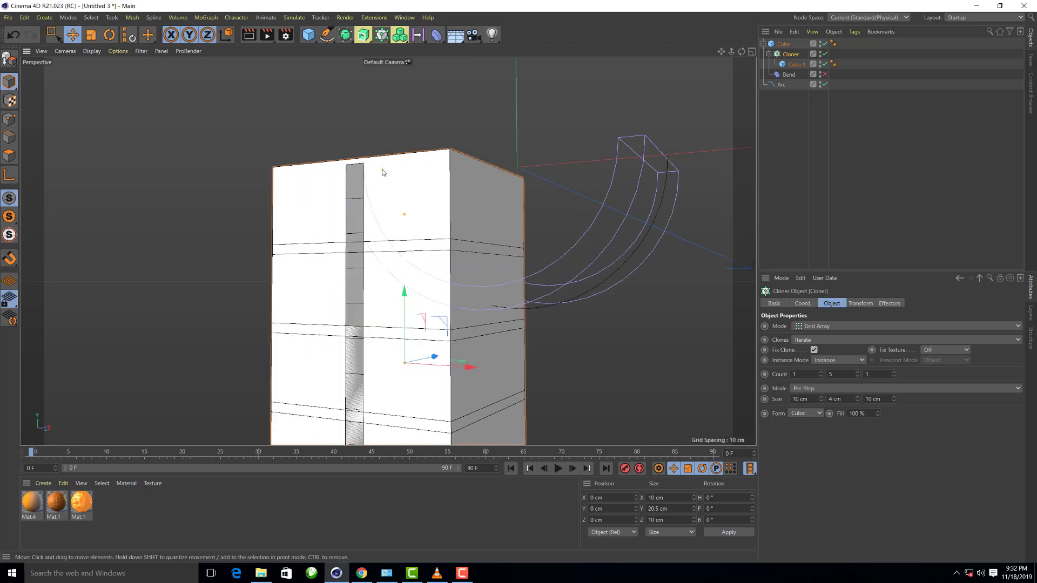
click(795, 64)
double_click(814, 338)
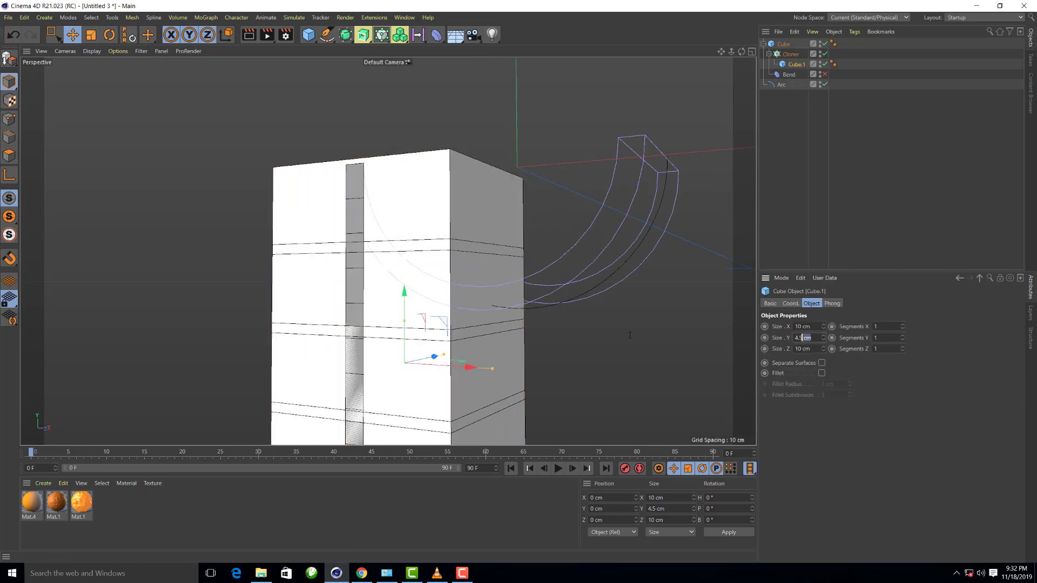
text(4.2)
key(Return)
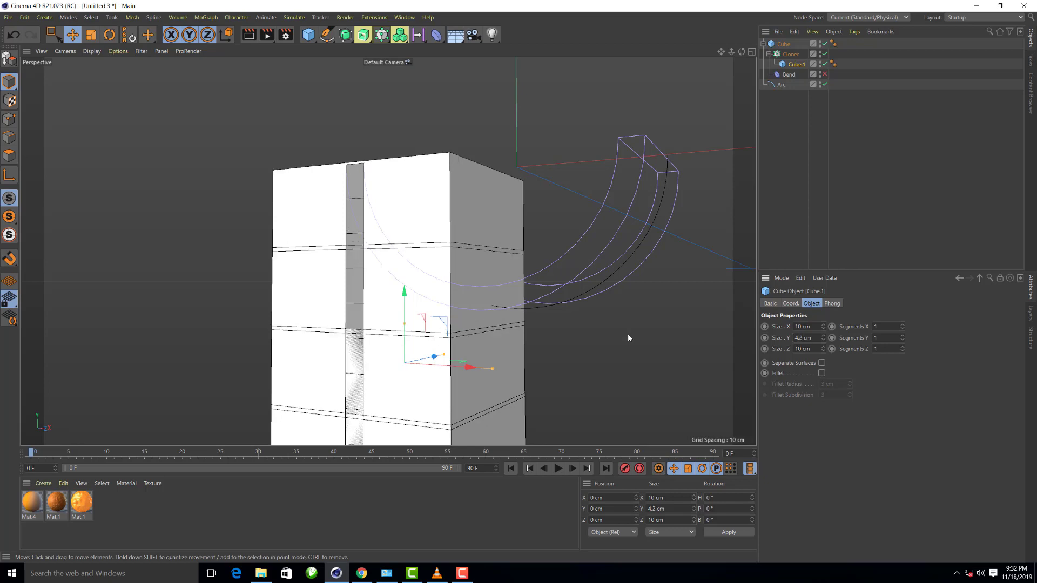
click(790, 54)
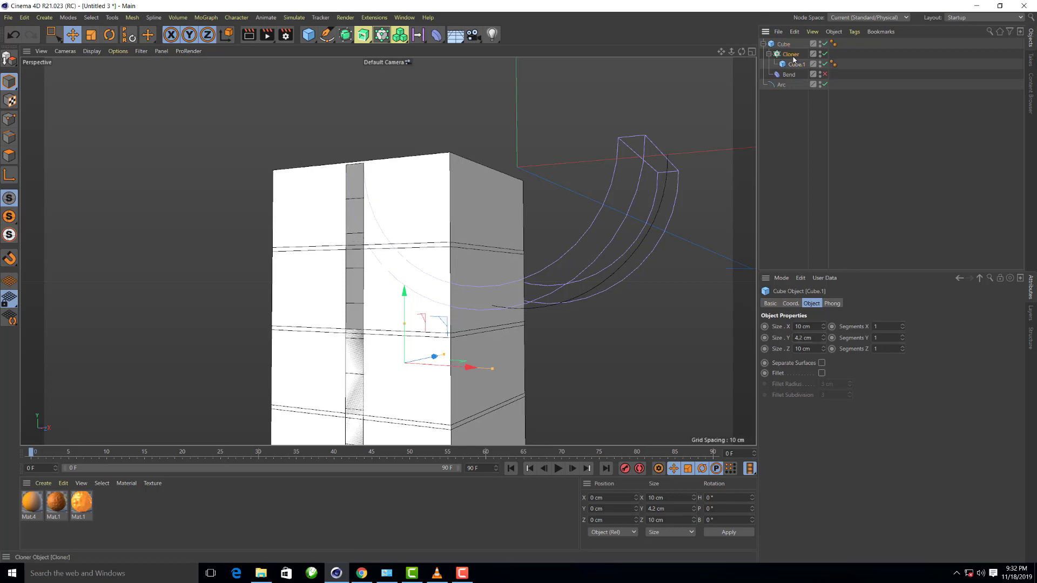
double_click(834, 398)
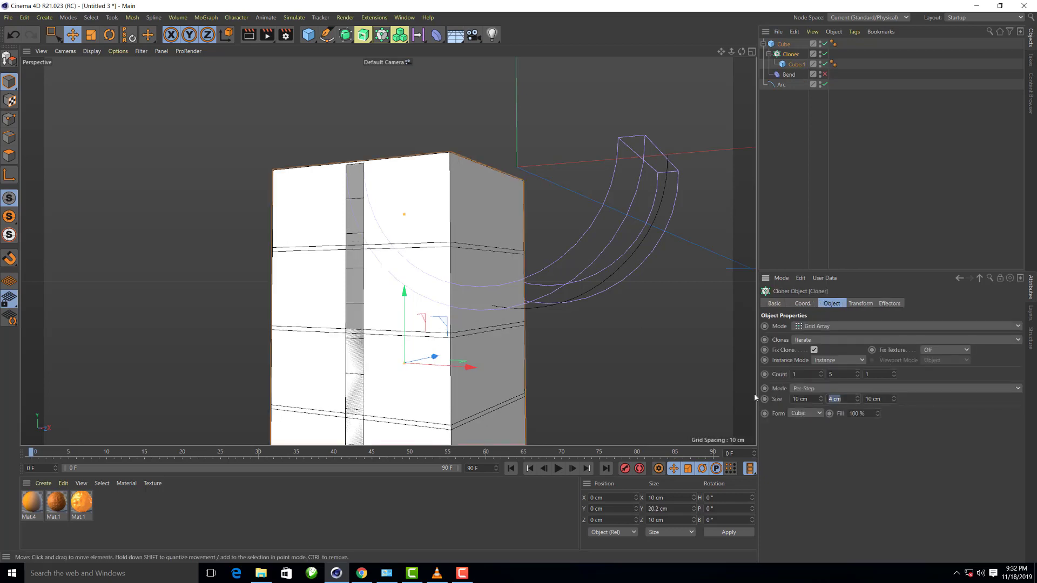
text(4.2)
key(Return)
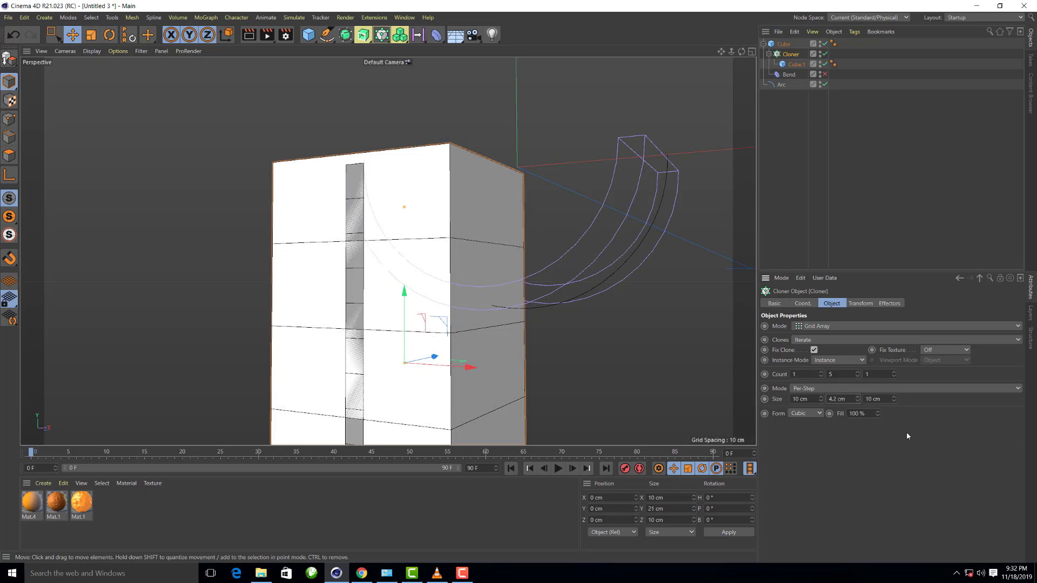
Reduce the Cloner's vertical spacing to 3.8 cm, then 3.9 cm
click(858, 402)
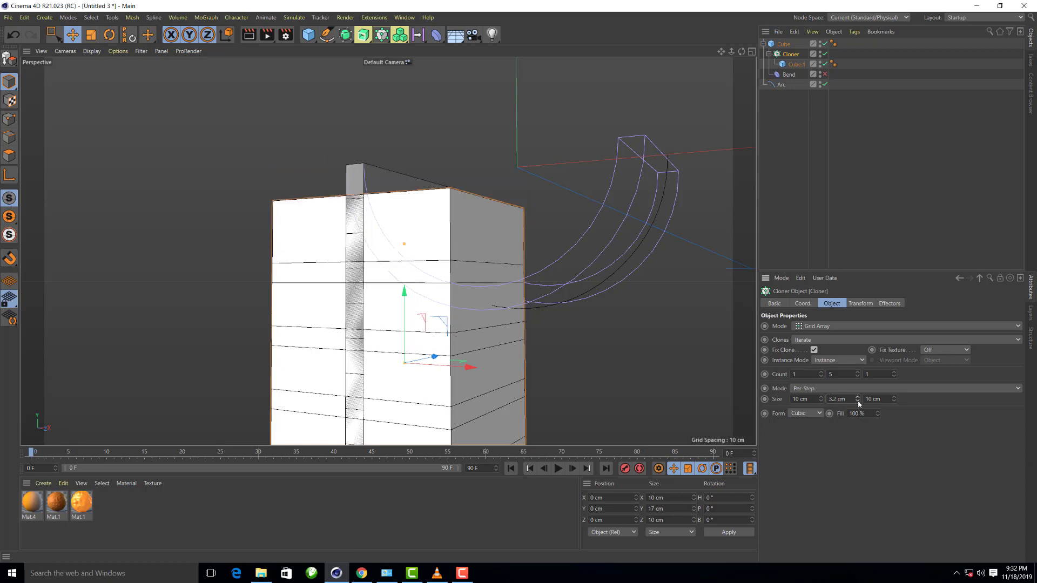
double_click(840, 399)
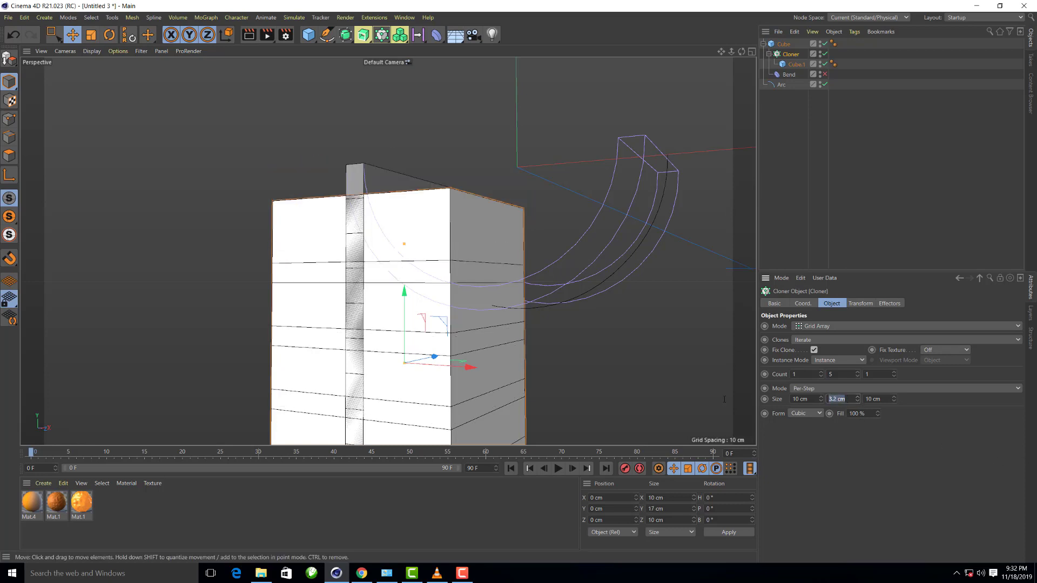
text(3.8)
key(Return)
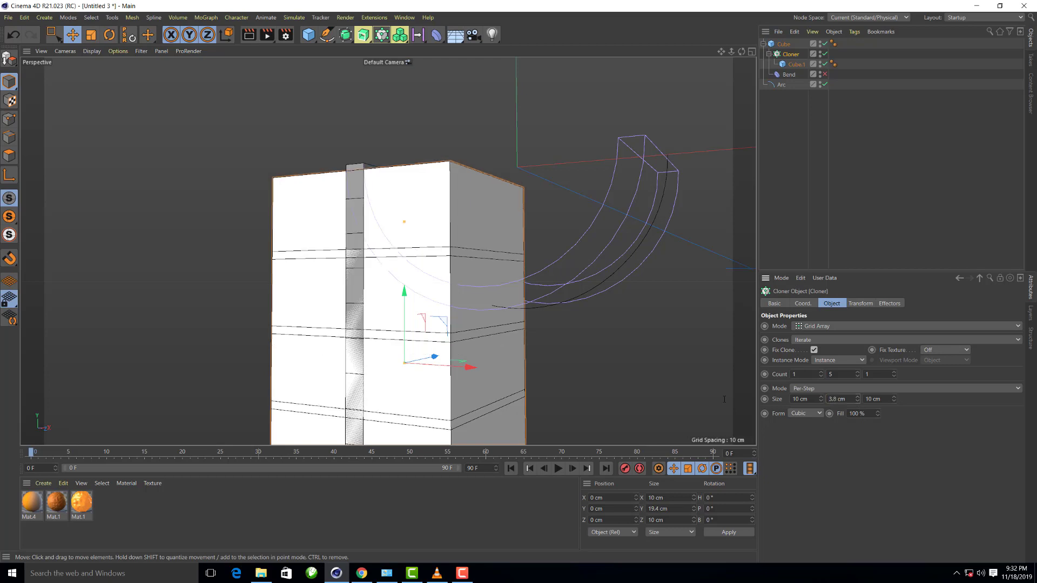
drag(849, 399, 828, 400)
text(3.9)
key(Return)
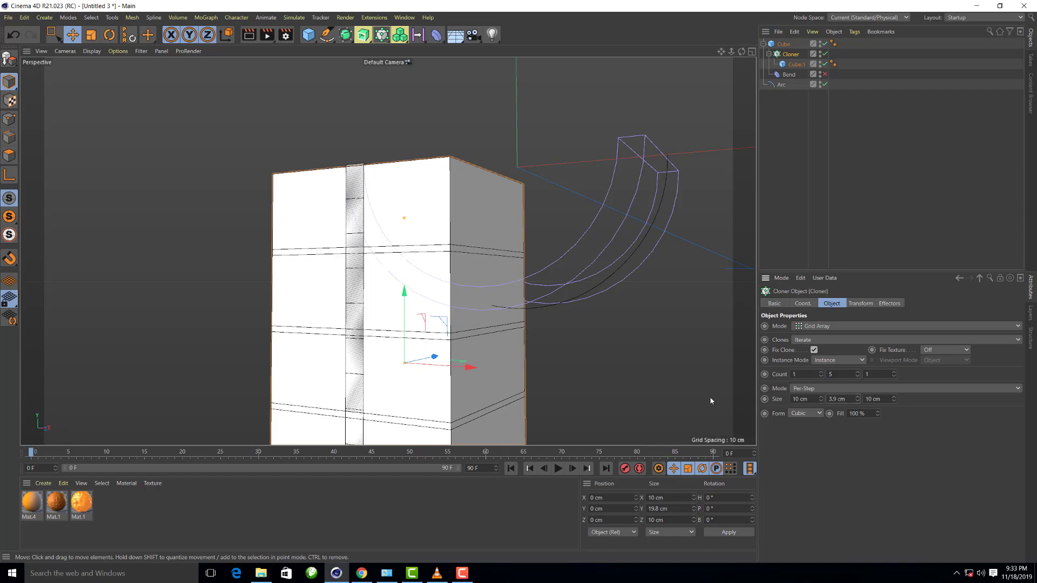
View the stack from above and set the vertical spacing to 3.95 cm
drag(741, 50, 354, 127)
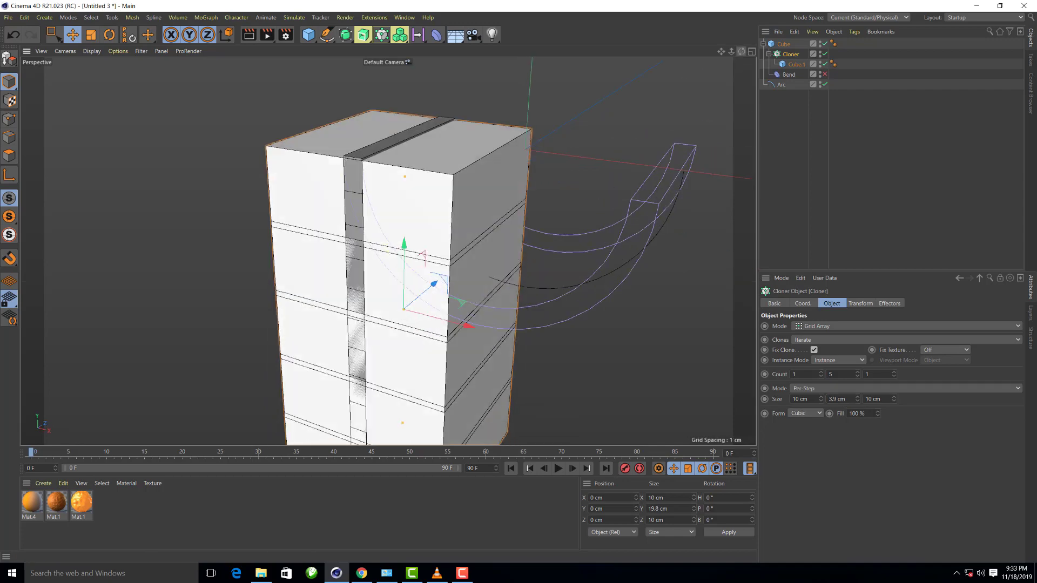
scroll(400, 171, up, 3)
scroll(374, 146, up, 3)
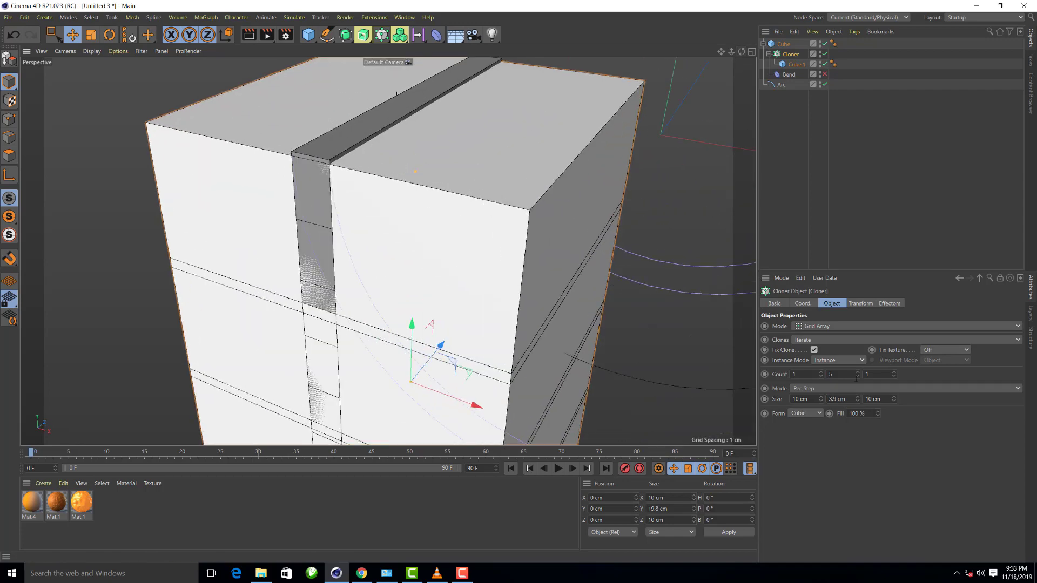
click(847, 400)
text(3.)
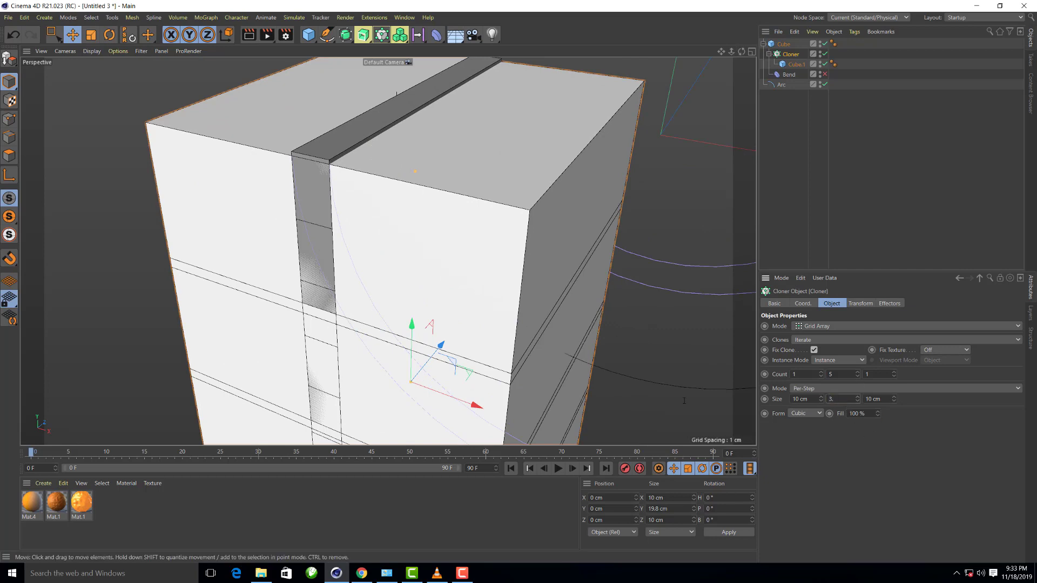
text(95)
key(Return)
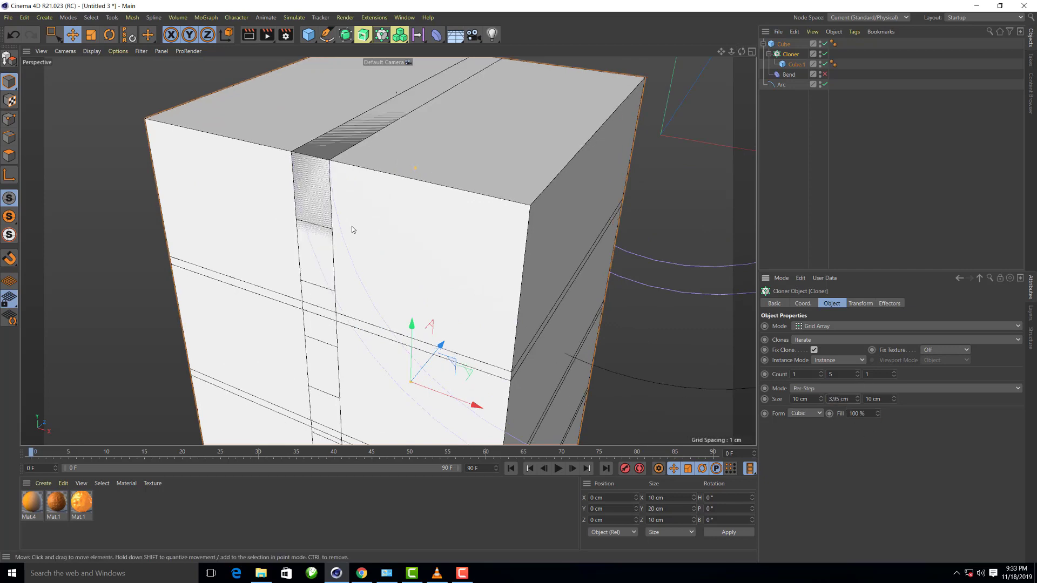
Select Cube.1 and orbit back to a front view of the stack
scroll(352, 230, down, 5)
scroll(352, 229, down, 4)
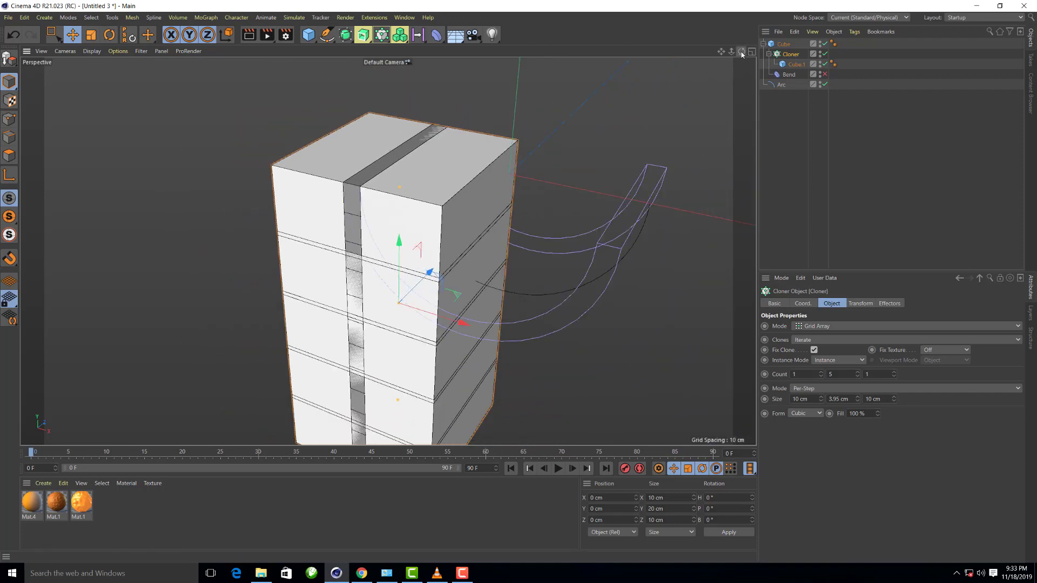
drag(742, 54, 797, 70)
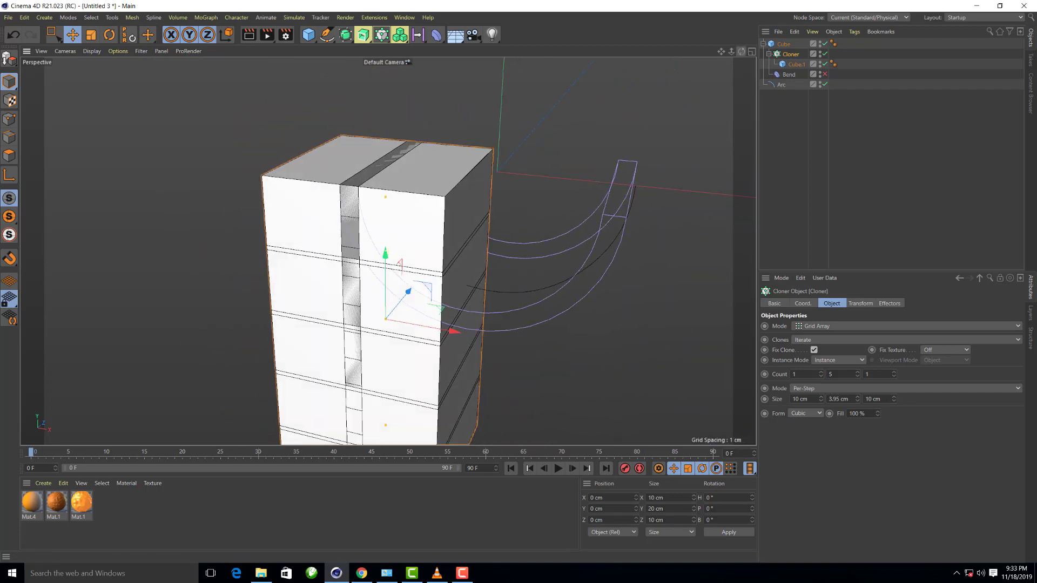
click(796, 65)
mouse_move(475, 300)
alt+mouse_down()
mouse_move(300, 151)
mouse_move(347, 298)
mouse_move(484, 243)
alt+mouse_up()
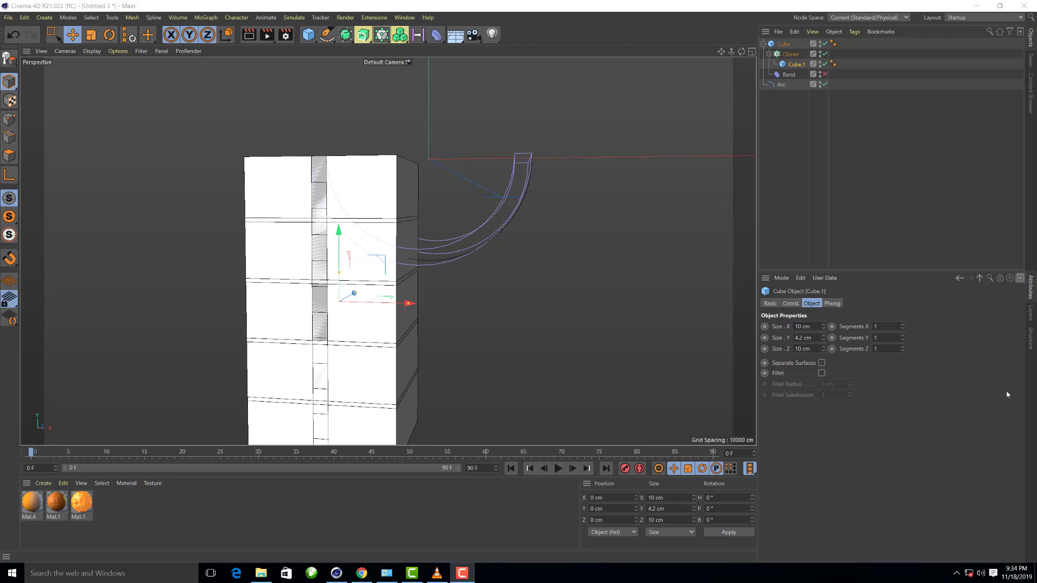
scroll(394, 215, down, 3)
scroll(463, 204, up, 3)
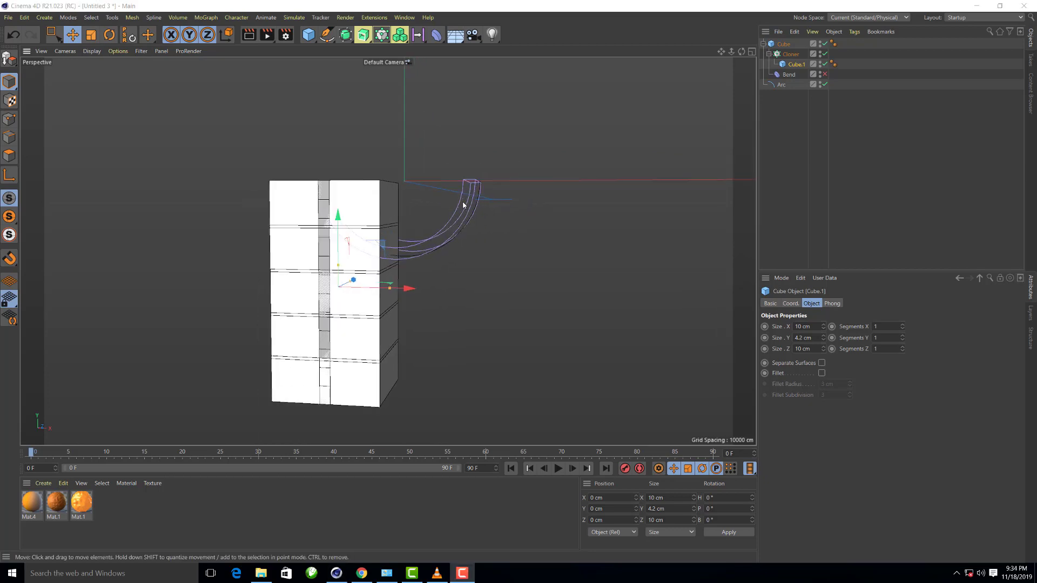
Add a Subdivision Surface and nest the Cube hierarchy inside it
click(346, 35)
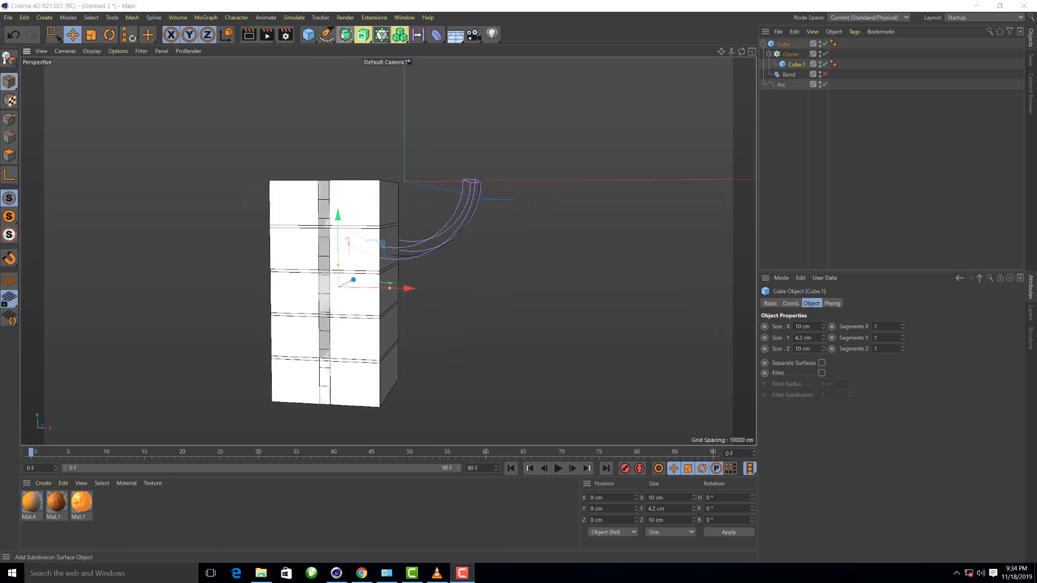
drag(783, 54, 793, 45)
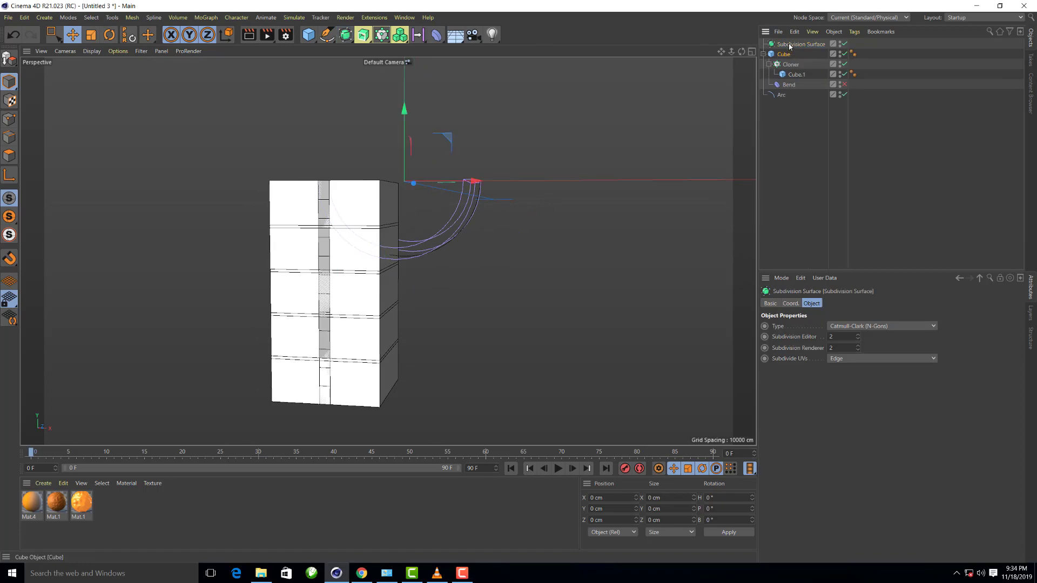
scroll(382, 328, up, 2)
scroll(382, 273, up, 2)
scroll(372, 301, up, 2)
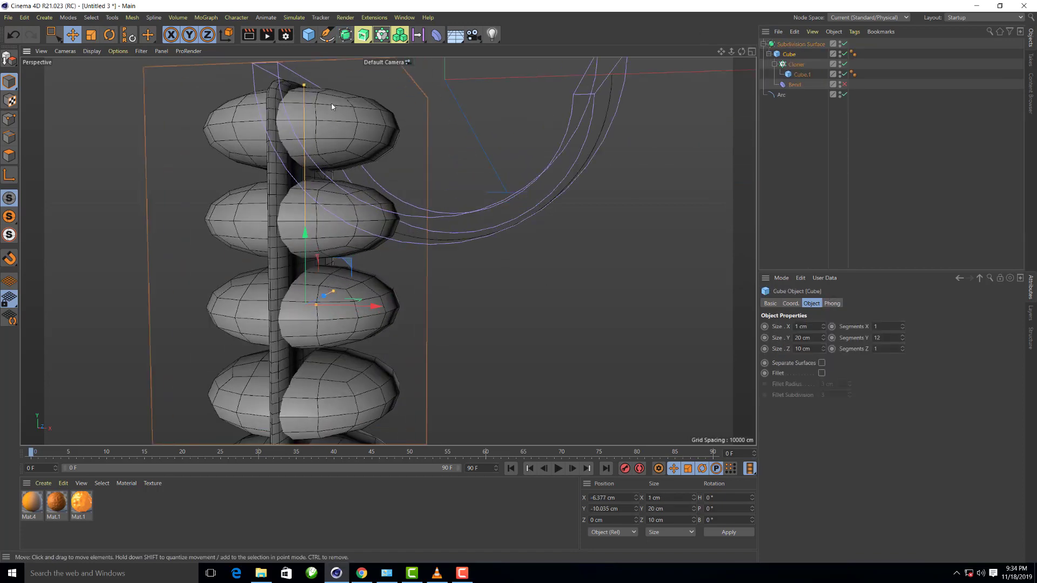
scroll(328, 211, down, 1)
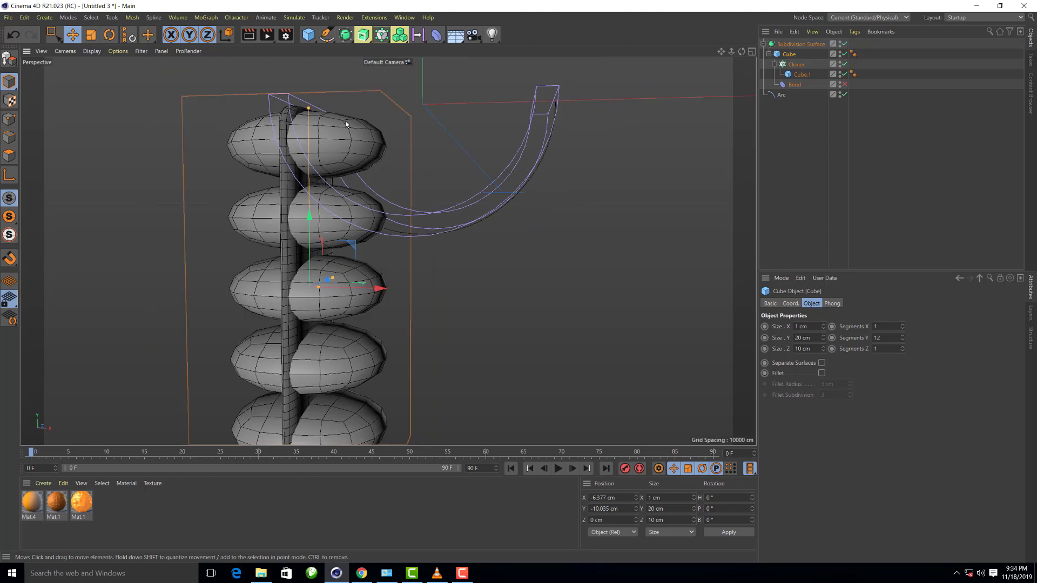
scroll(283, 224, down, 1)
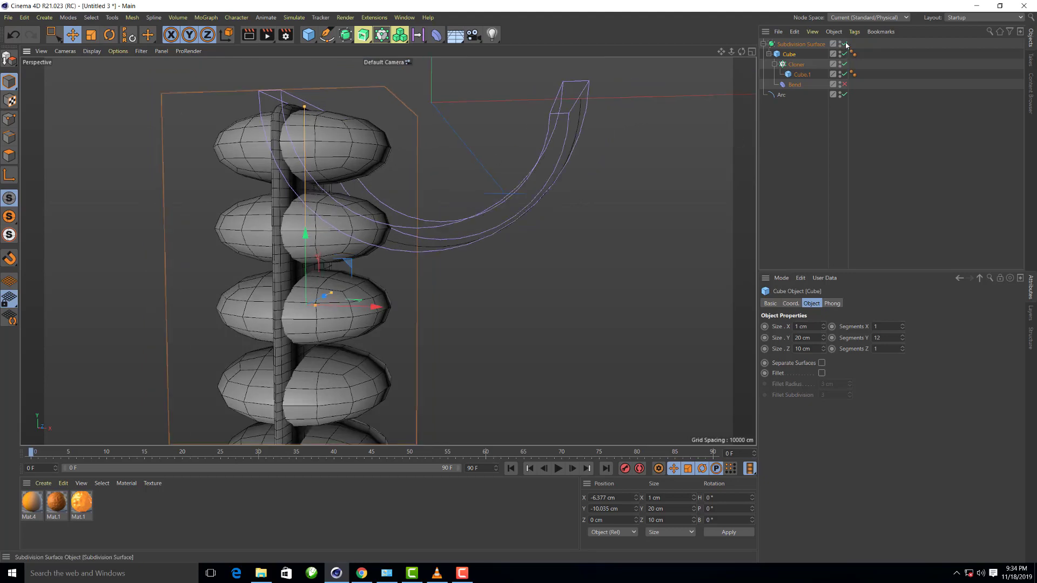
Disable Cube.1 and give the tall Cube 3 X segments
click(845, 74)
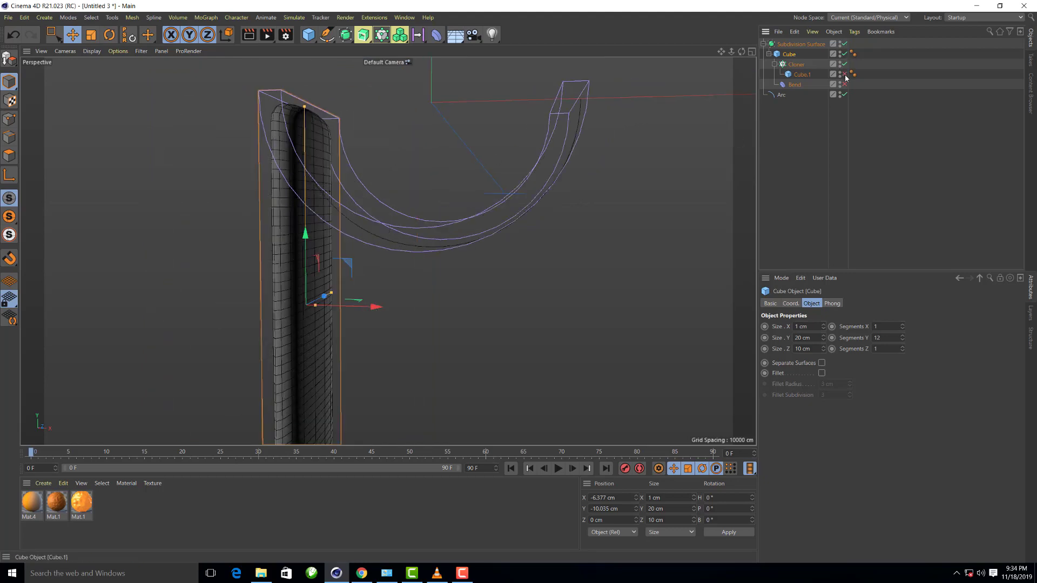
click(845, 44)
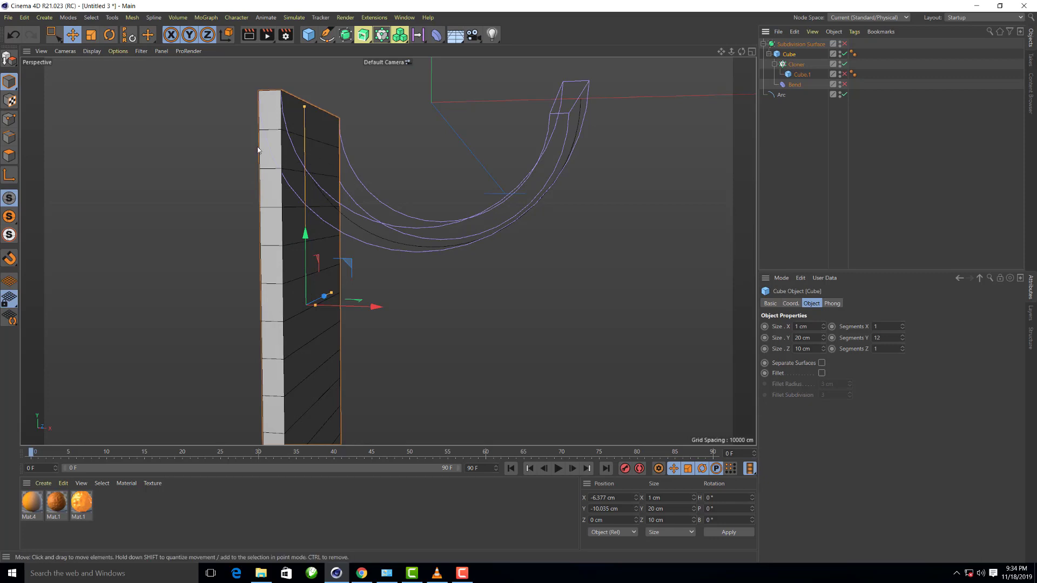
scroll(650, 262, up, 2)
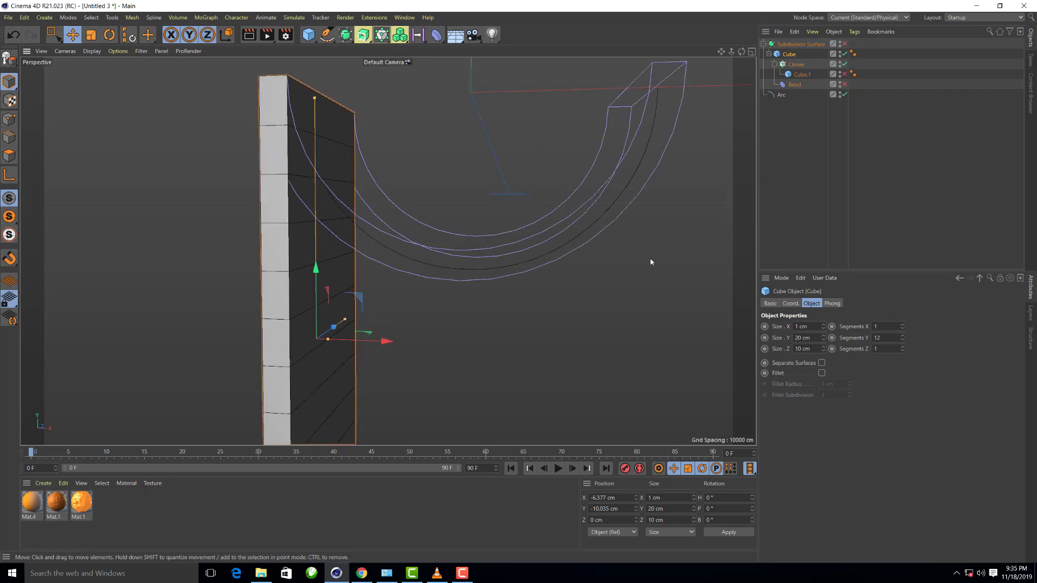
click(902, 327)
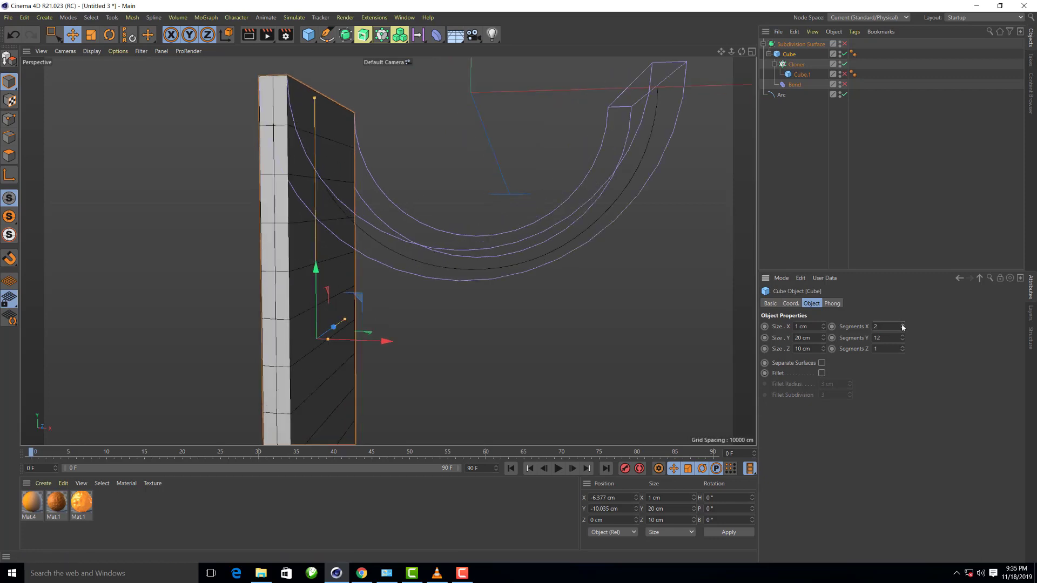
click(844, 44)
mouse_move(731, 51)
mouse_down()
mouse_move(712, 50)
mouse_move(387, 251)
mouse_up()
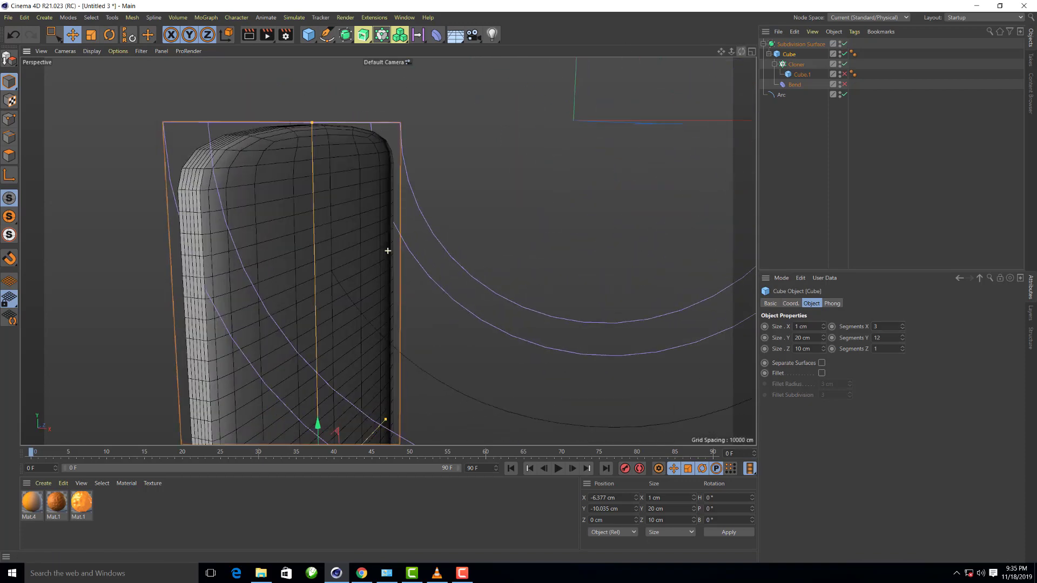
Set Subdivision Surface editor level to 3, keep render level 2, and render a preview
click(801, 44)
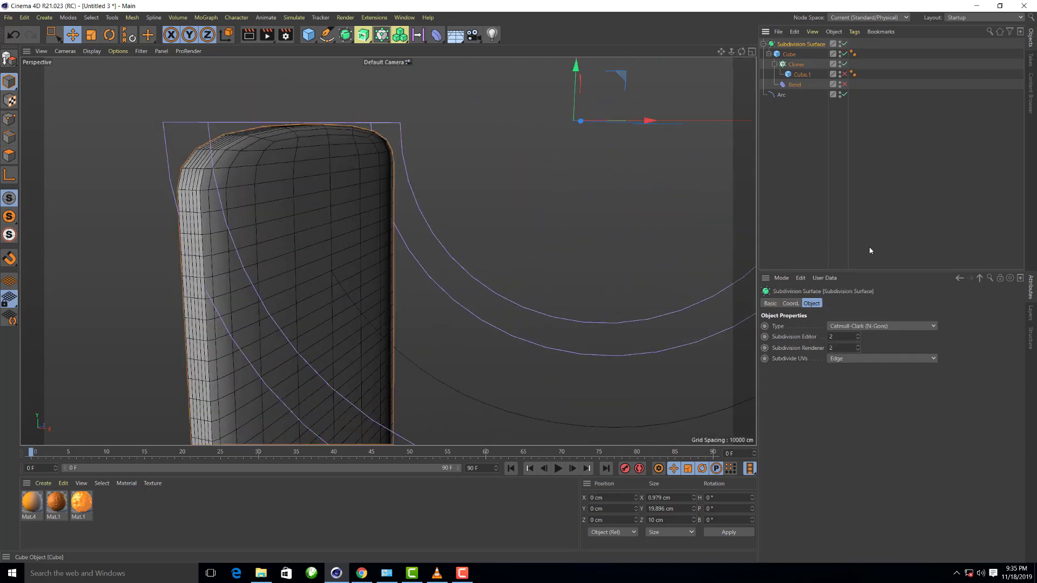
click(858, 336)
scroll(482, 205, down, 2)
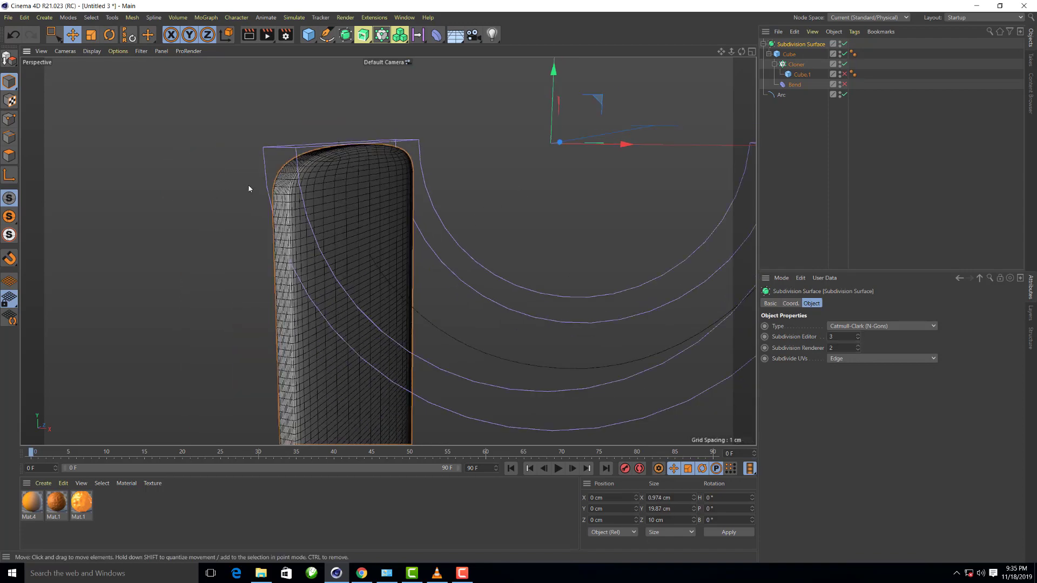
scroll(248, 189, up, 1)
click(858, 346)
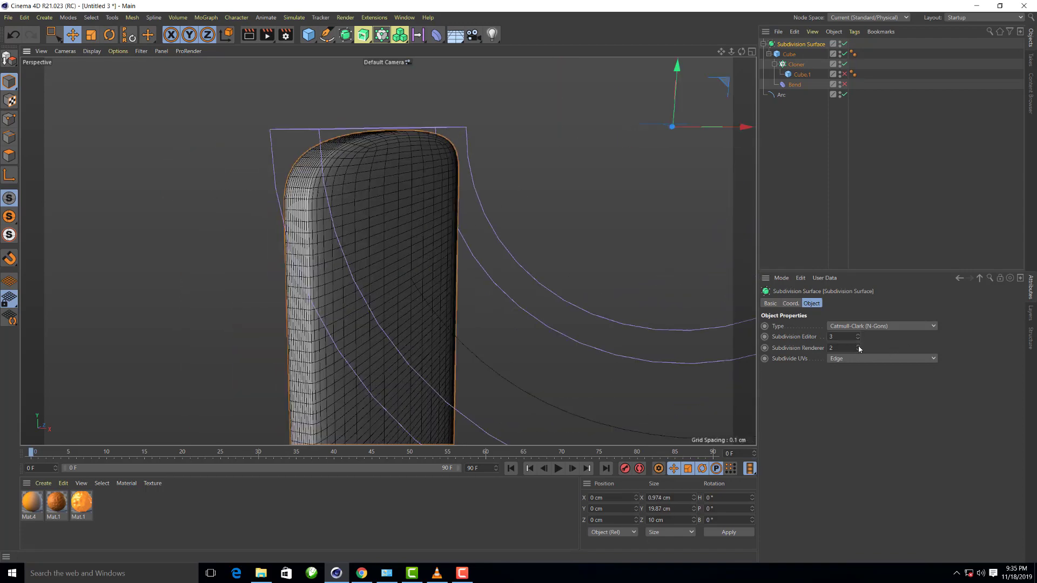
click(858, 350)
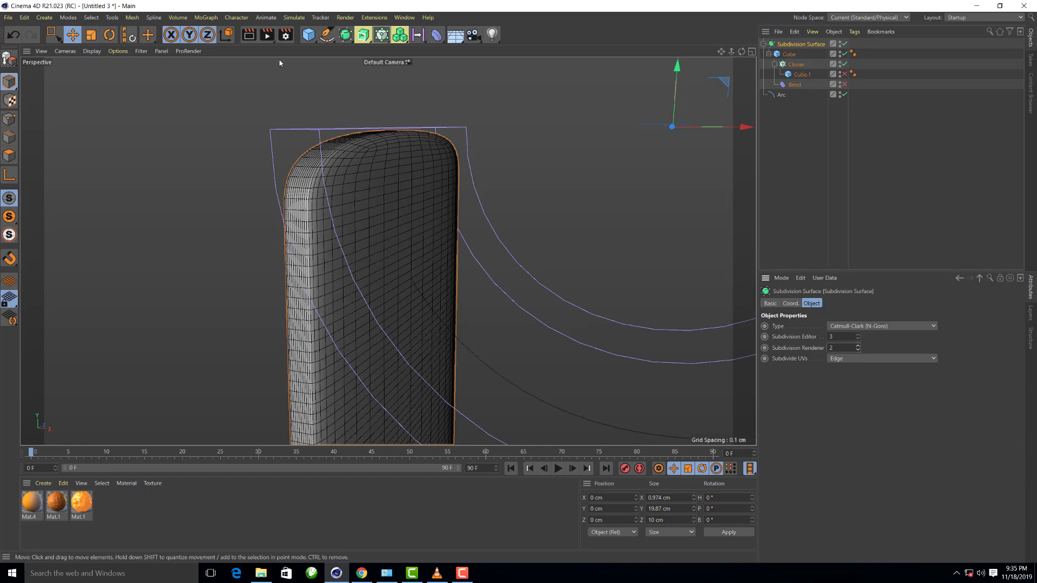
click(249, 35)
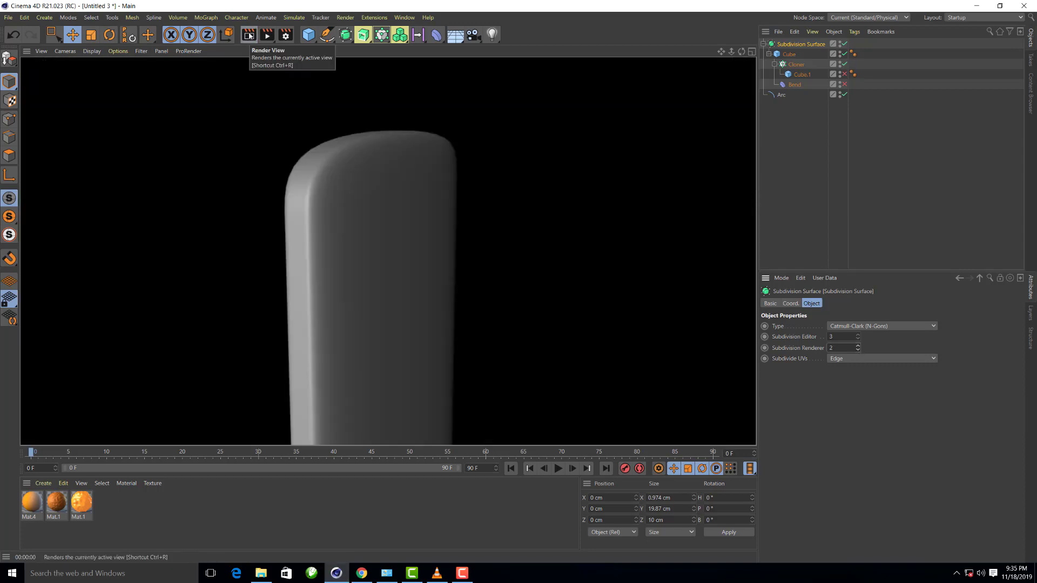
mouse_move(255, 141)
alt+mouse_down()
mouse_move(268, 124)
mouse_move(464, 120)
alt+mouse_up()
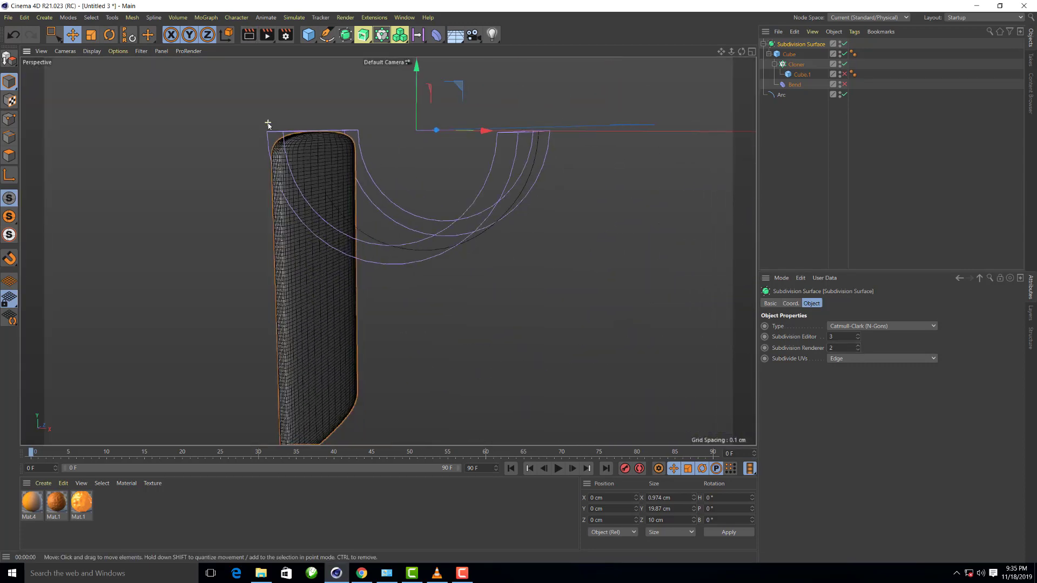
With Cloner and smoothing off, give Cube.1 4 × 2 × 8 segments
click(844, 63)
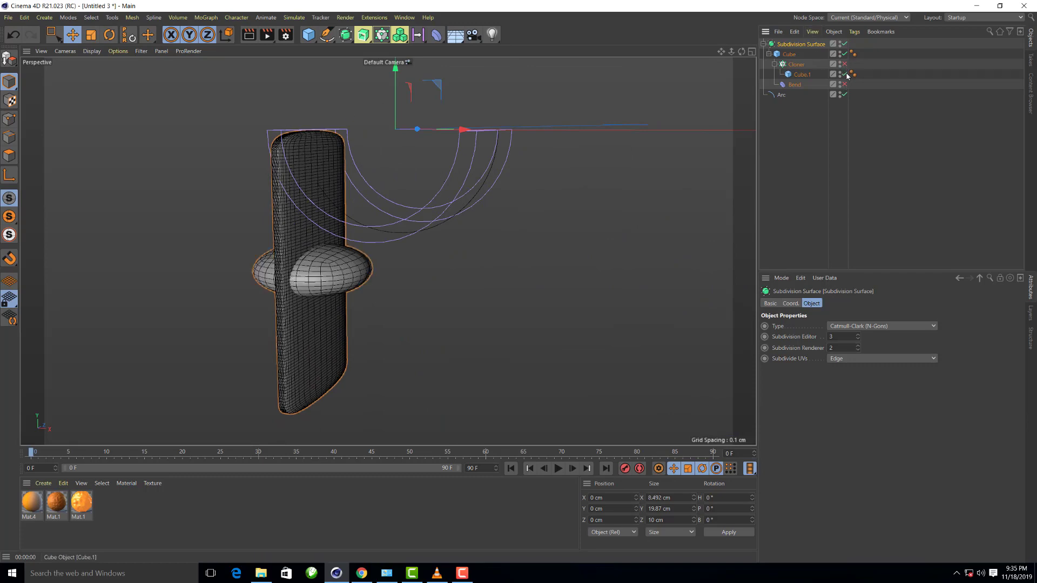
scroll(312, 270, up, 3)
scroll(301, 271, up, 2)
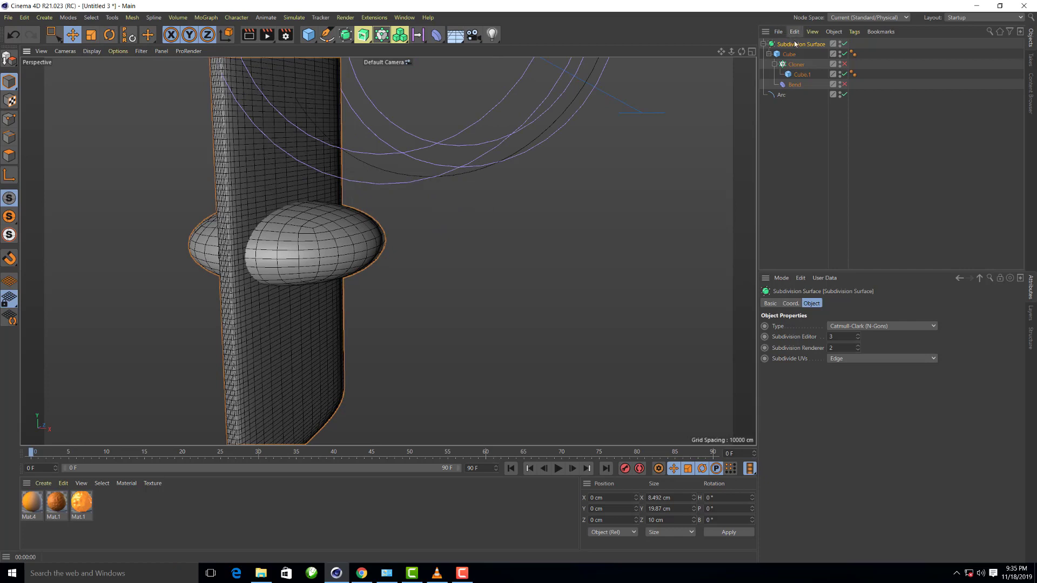
click(844, 44)
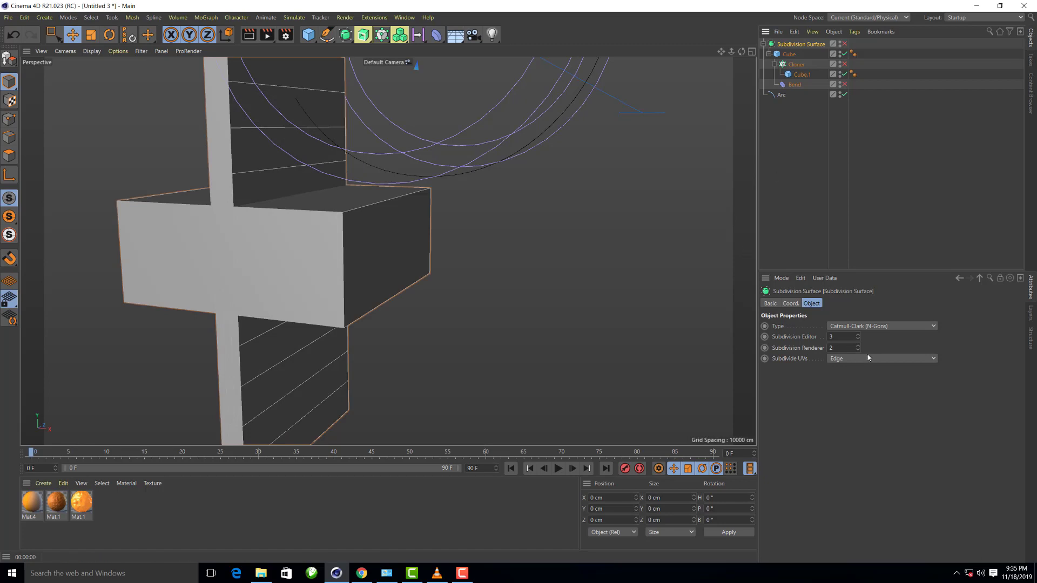
click(801, 75)
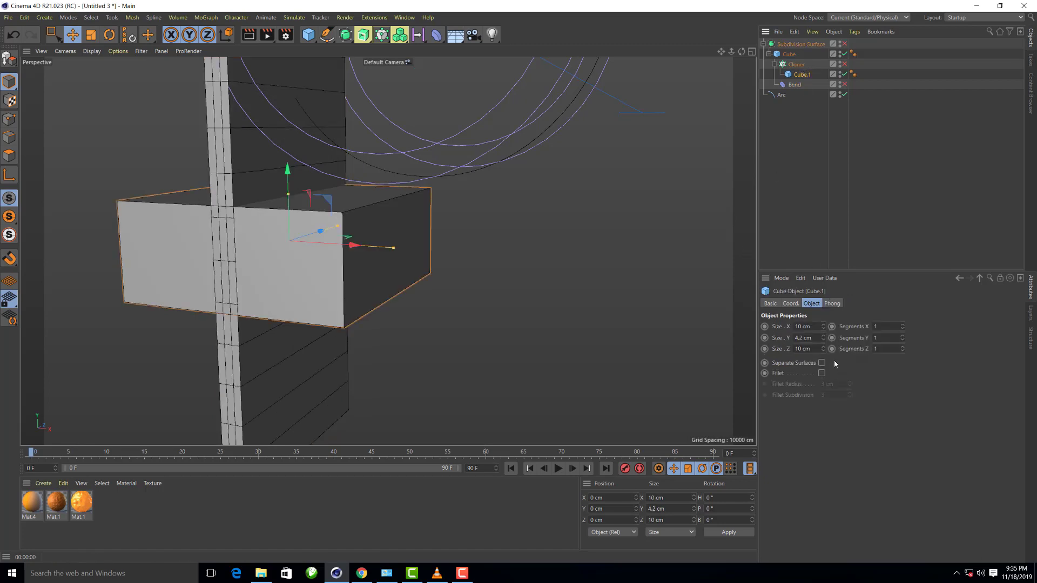
click(902, 324)
click(903, 324)
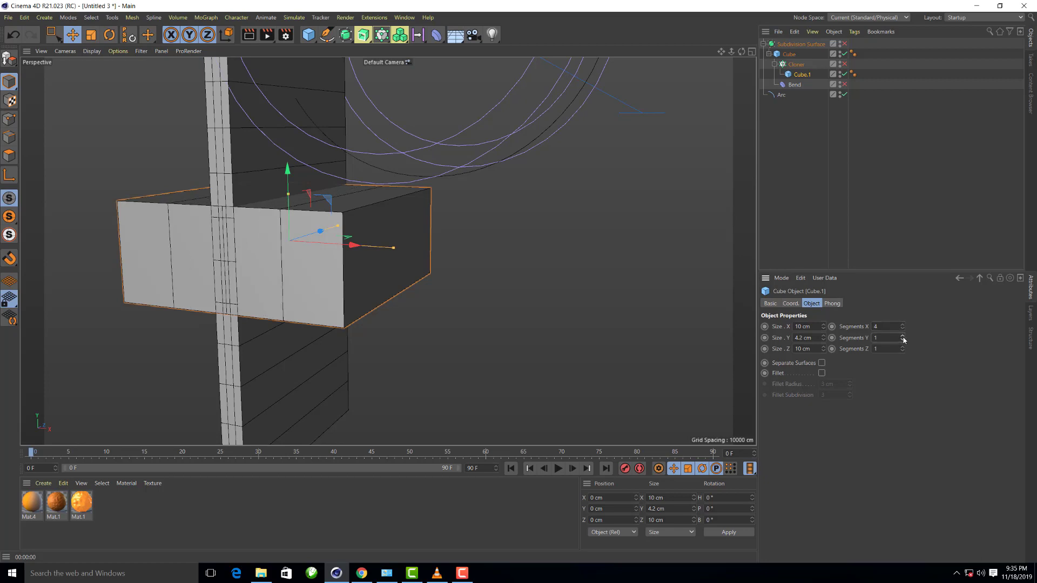
click(903, 336)
text(8)
key(Return)
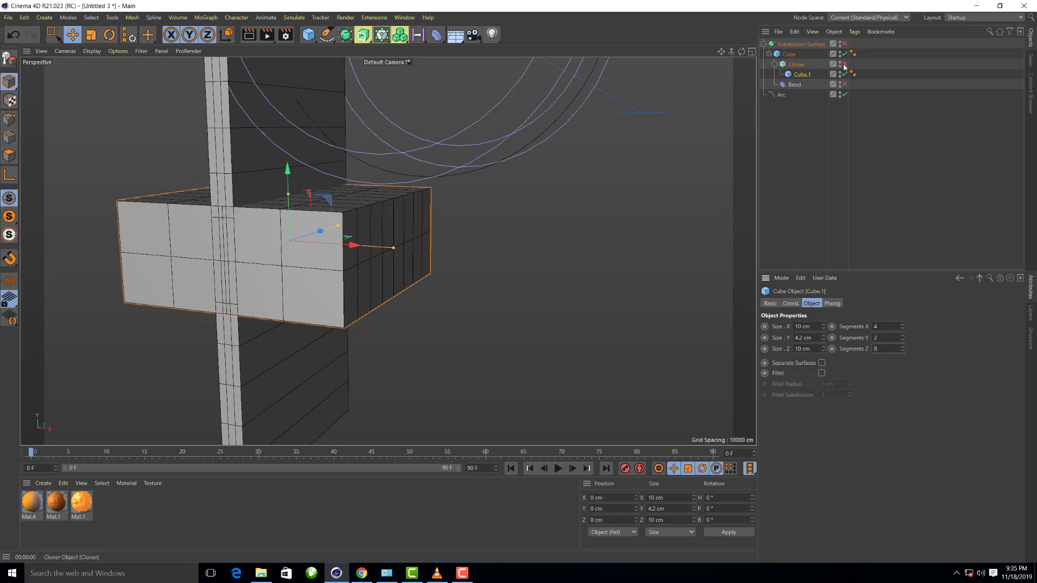
Disable Bend and re-enable Subdivision Surface and Cloner to show five rounded blocks
click(844, 85)
click(845, 43)
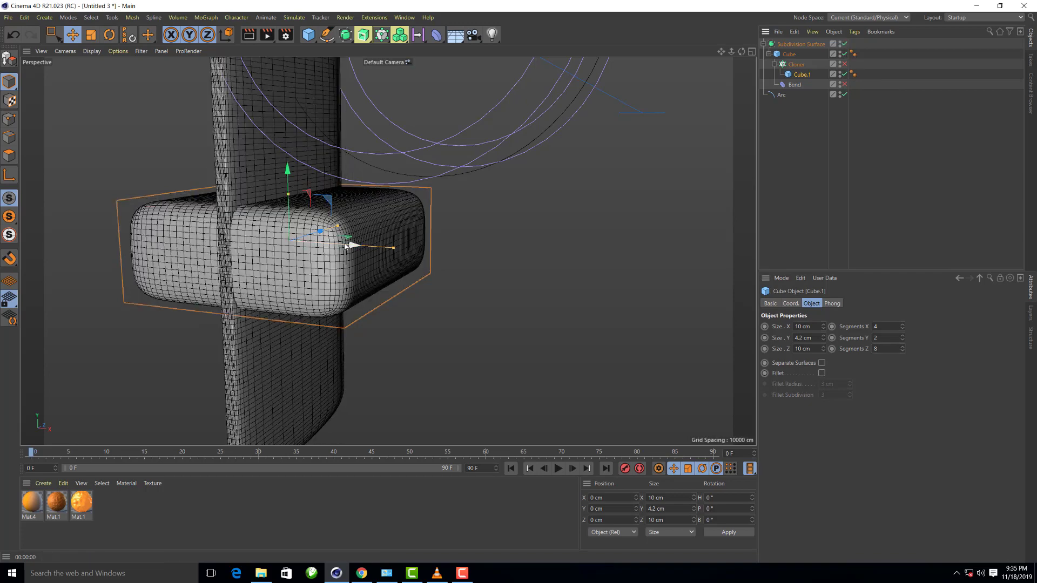
alt+drag(352, 245, 346, 240)
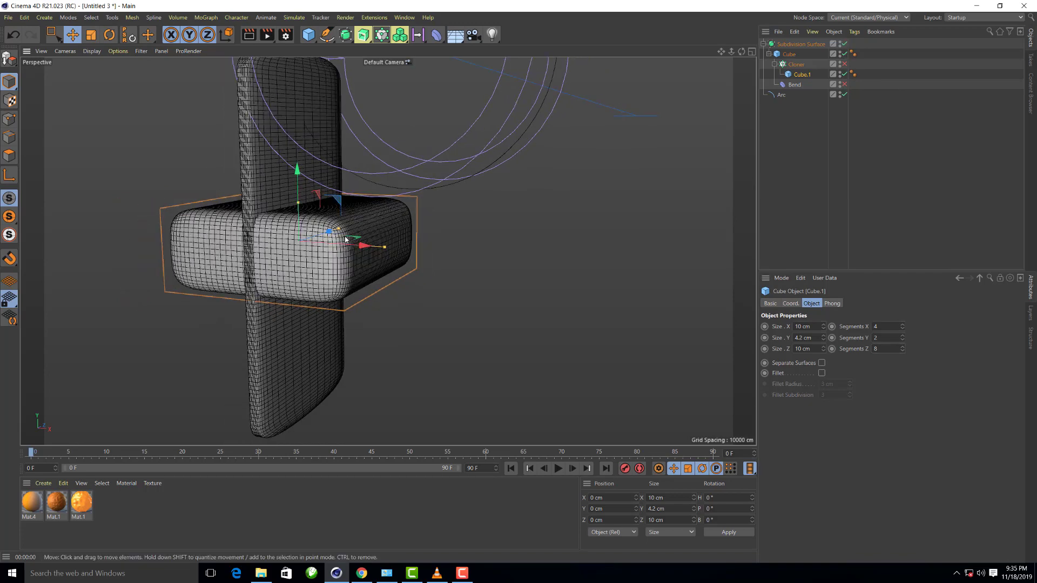
click(844, 64)
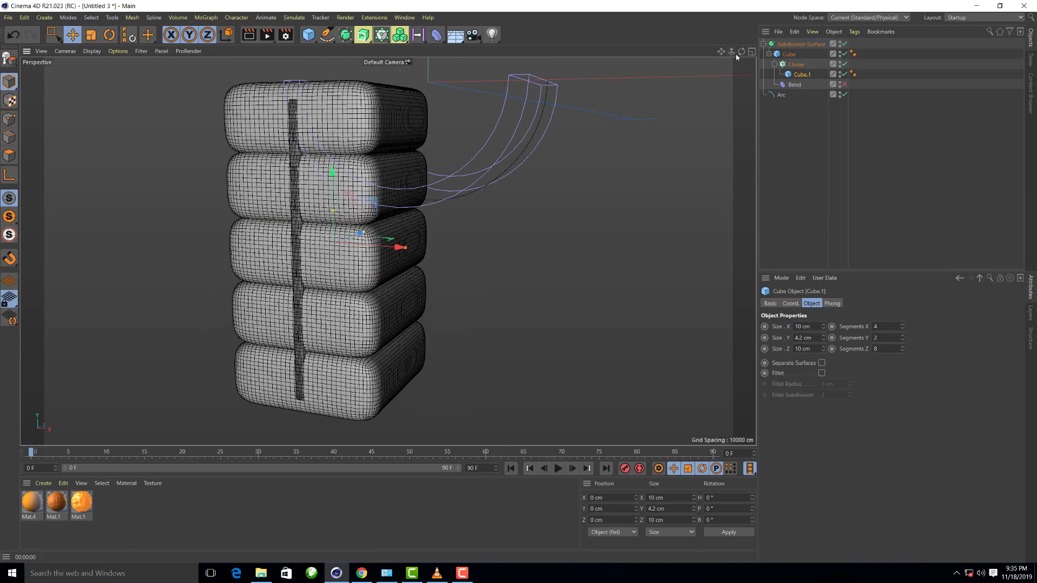
Nudge the clone stack right and set Cube.1's width to 7 cm
mouse_move(741, 51)
mouse_down()
mouse_move(695, 162)
mouse_move(439, 212)
mouse_up()
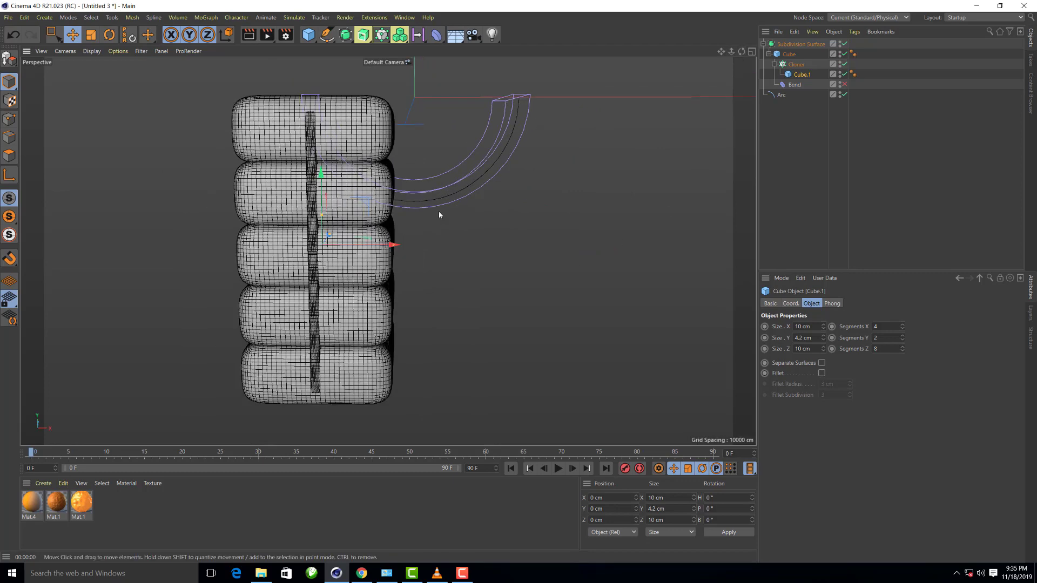
click(796, 65)
drag(394, 244, 428, 246)
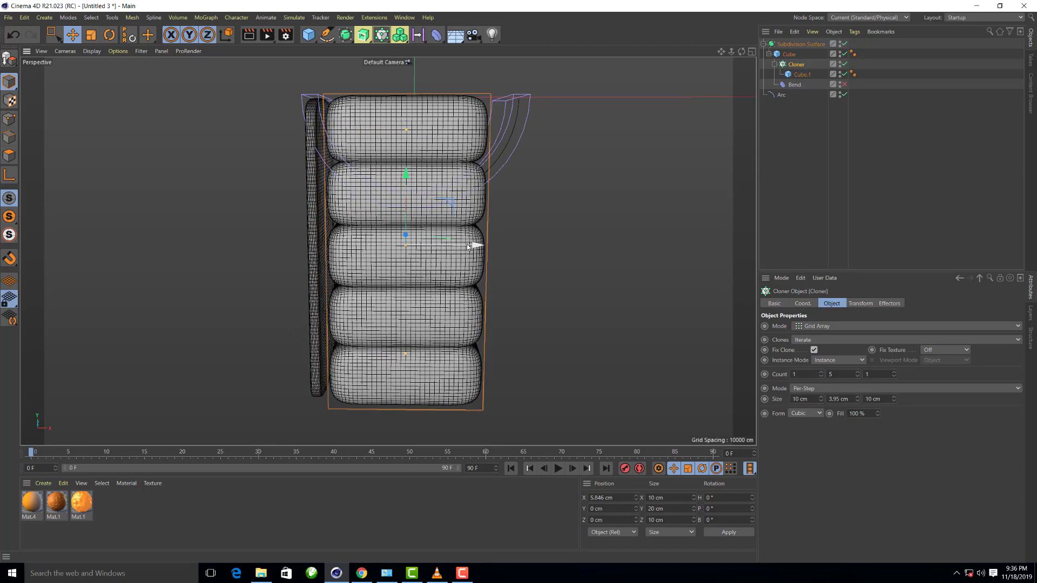
click(799, 74)
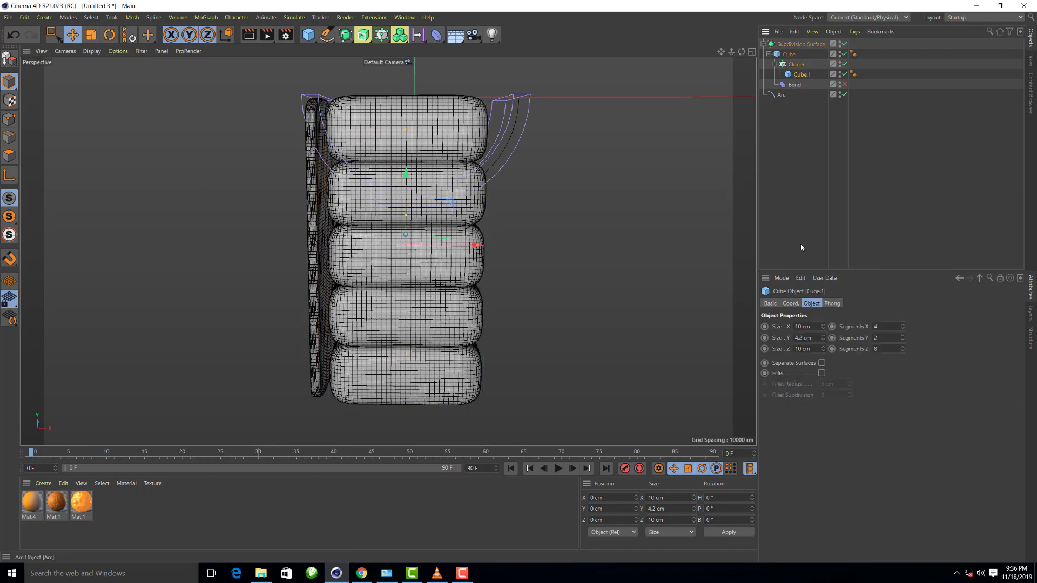
click(815, 326)
text(7)
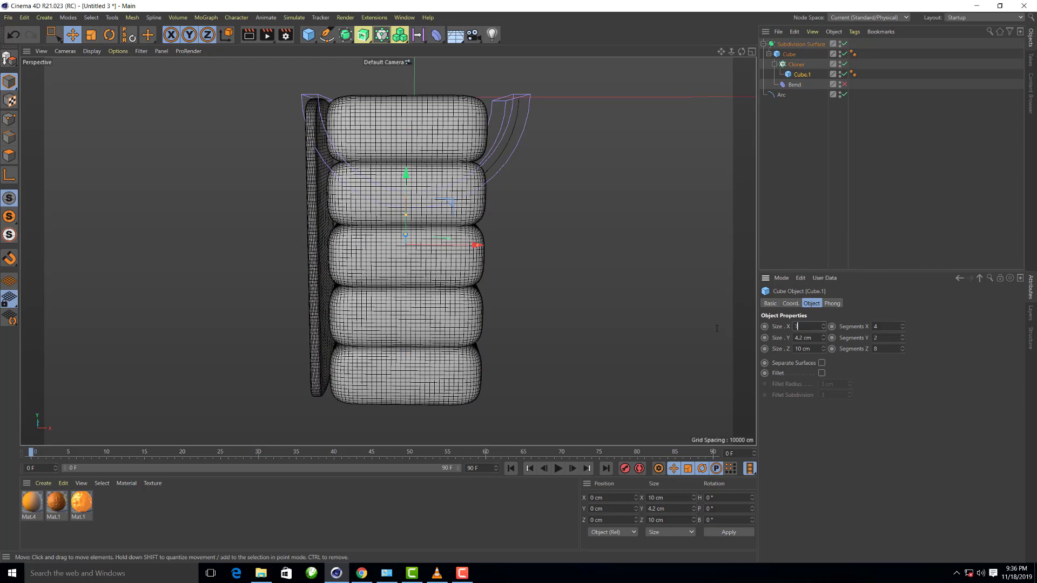
key(Return)
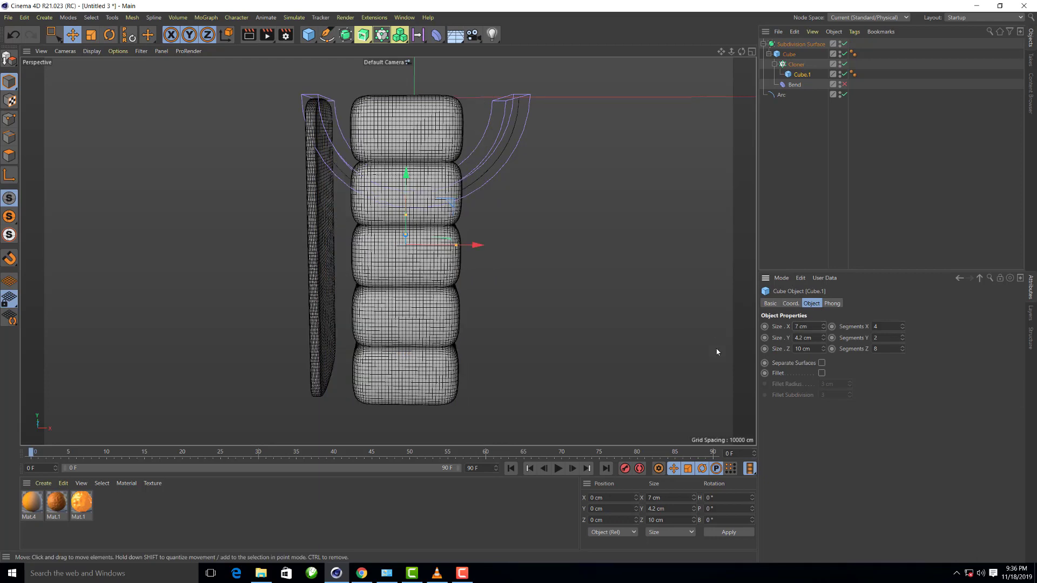
Shift Cube.1 left and drag the Cloner left to X 3.414 cm against the slab
drag(475, 246, 461, 246)
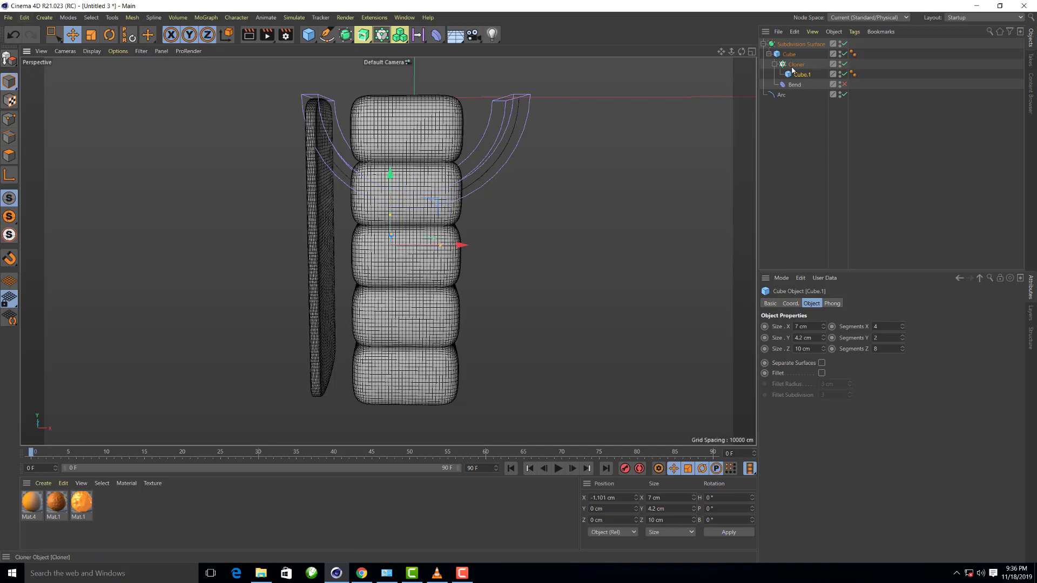
click(794, 69)
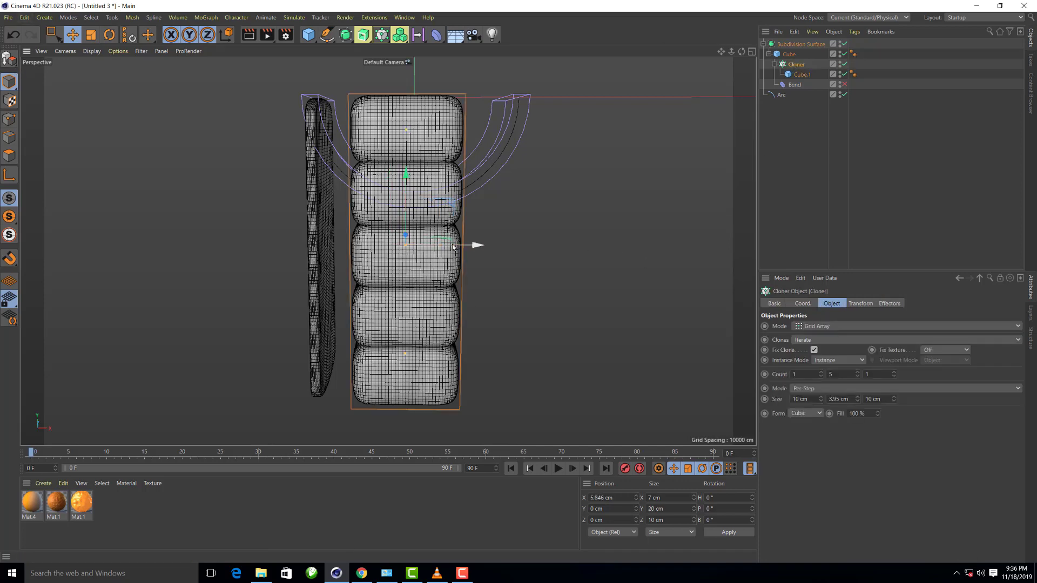
drag(468, 246, 419, 245)
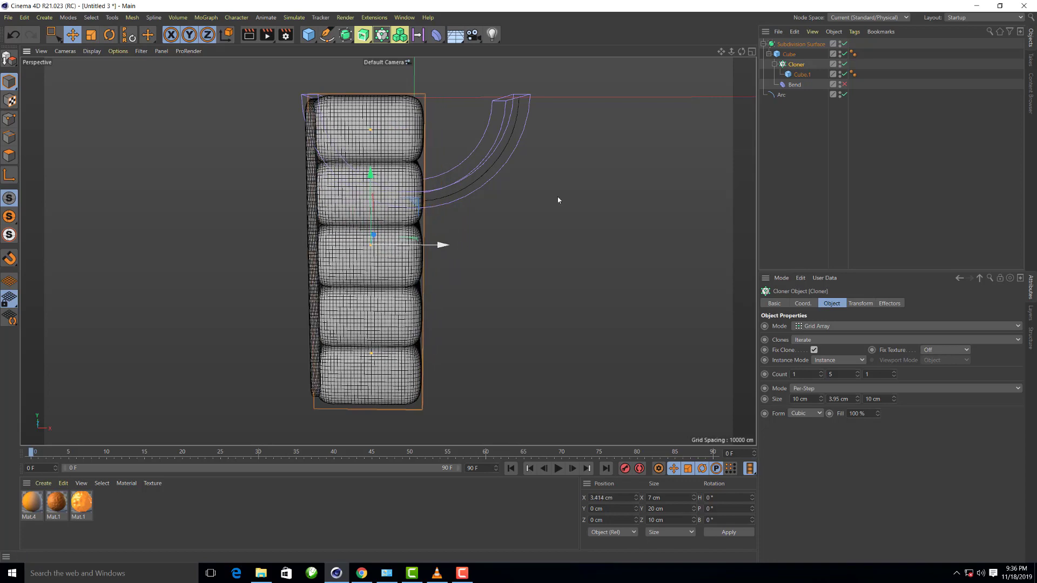
In the four-view layout, zoom the Front view and nudge the clone stack along X
click(752, 54)
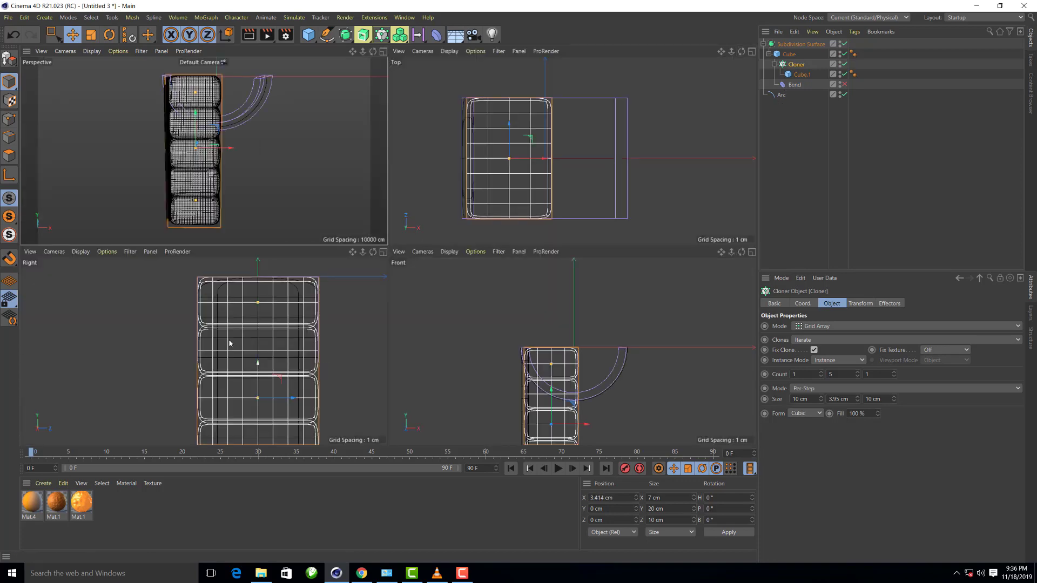
scroll(542, 344, up, 1)
scroll(540, 346, up, 1)
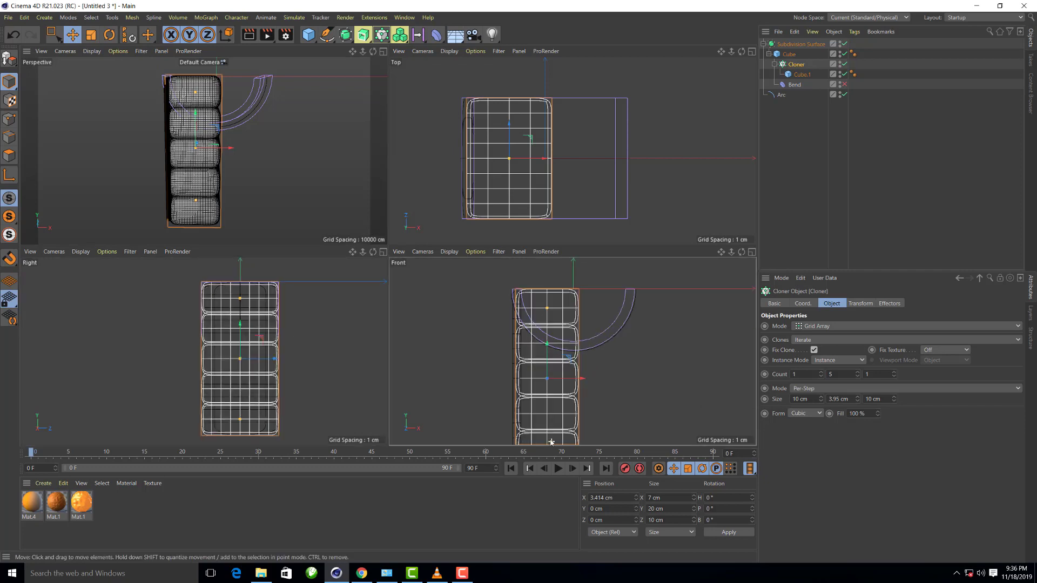
scroll(513, 346, up, 1)
scroll(486, 347, up, 2)
scroll(486, 347, up, 2)
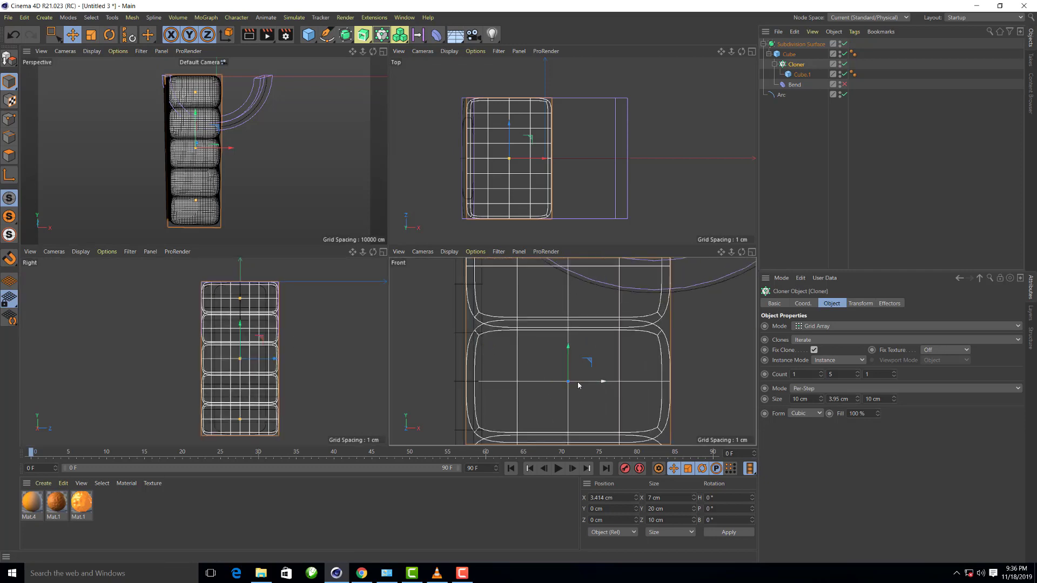
drag(578, 382, 583, 384)
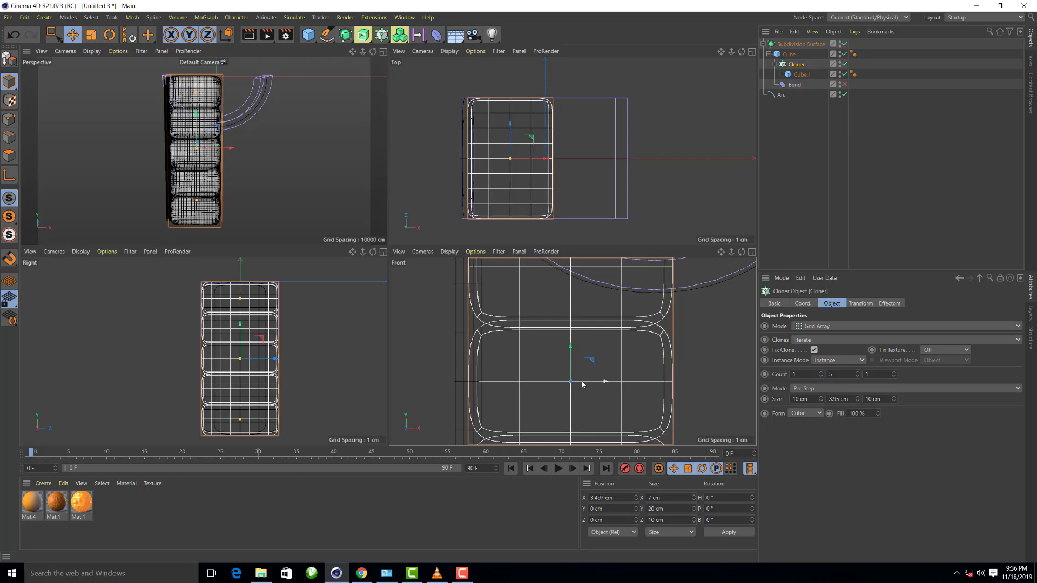
scroll(479, 378, up, 2)
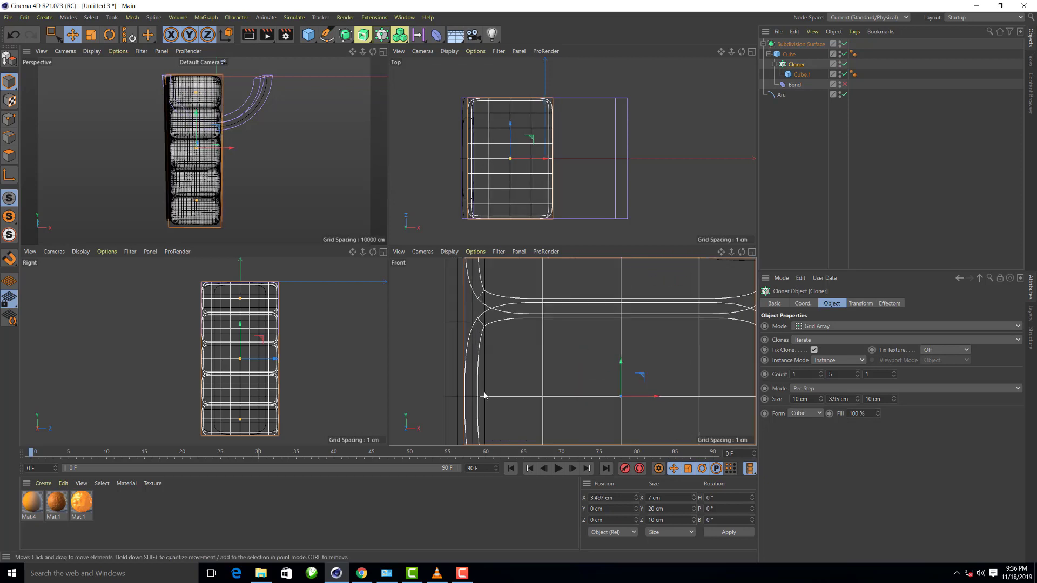
scroll(485, 398, up, 2)
scroll(441, 385, down, 1)
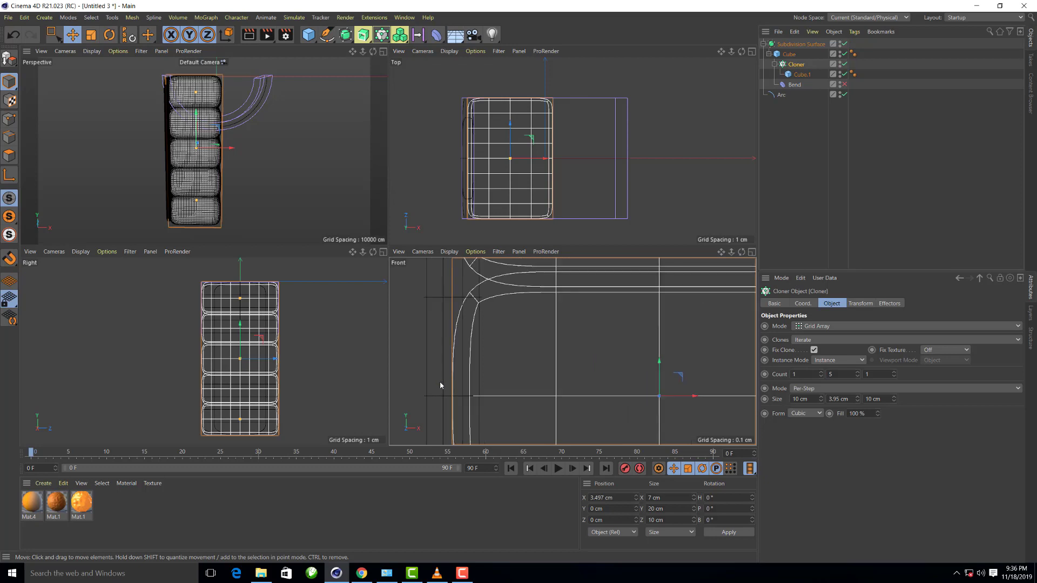
Set the Cloner's Position X to exactly 3.5 cm so it sits flush with the slab
click(601, 497)
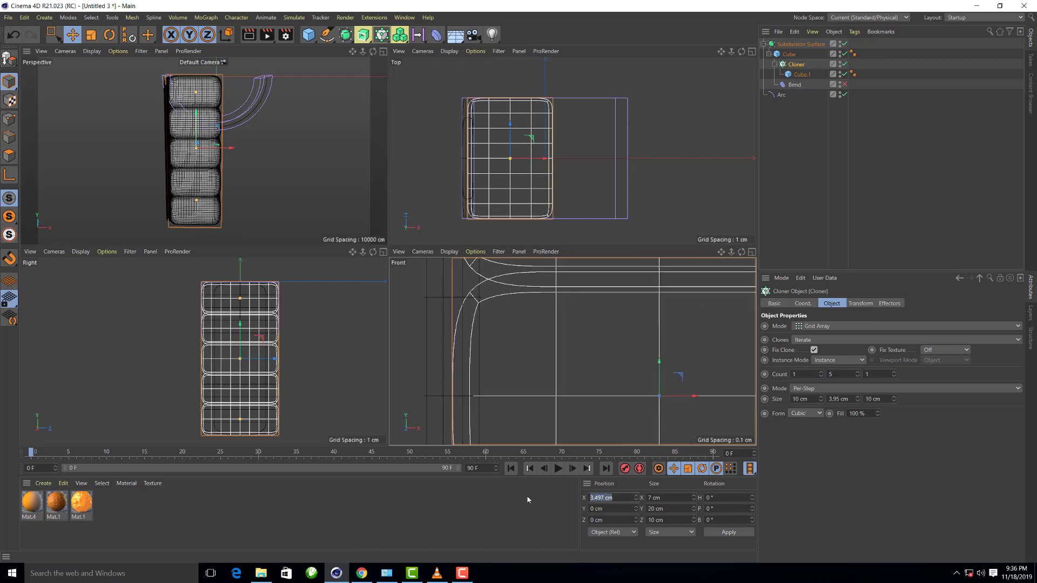
text(3.5)
key(Return)
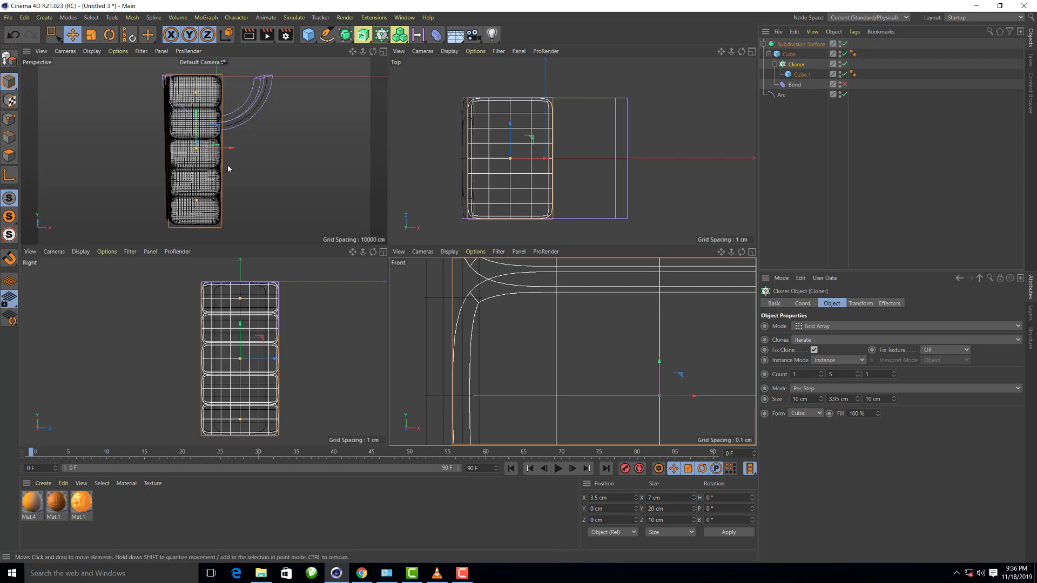
scroll(521, 366, down, 5)
scroll(519, 360, down, 4)
scroll(517, 360, down, 3)
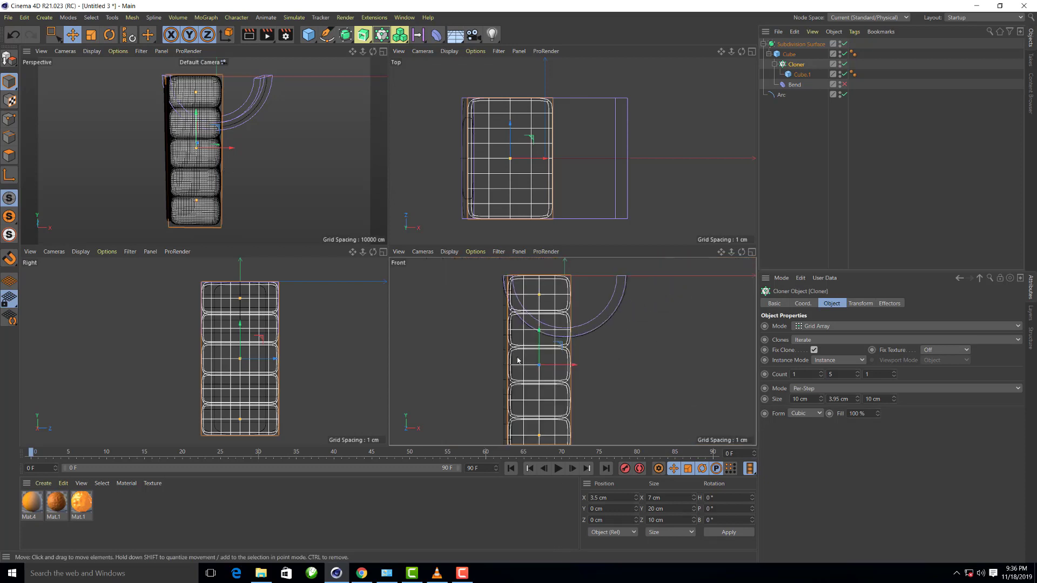
scroll(521, 281, up, 2)
scroll(518, 275, up, 2)
scroll(515, 267, up, 2)
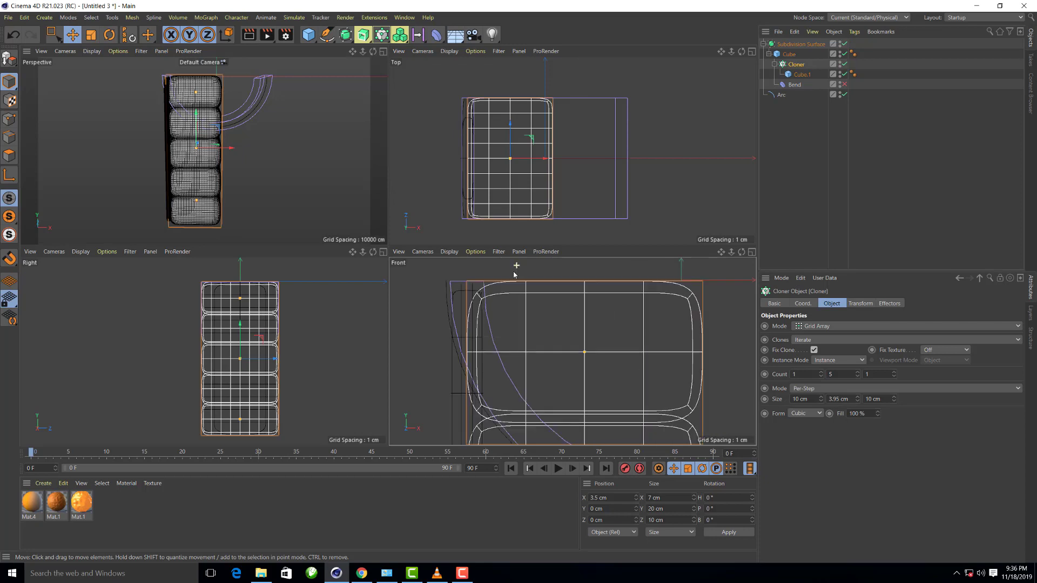
scroll(508, 280, up, 2)
scroll(507, 285, up, 2)
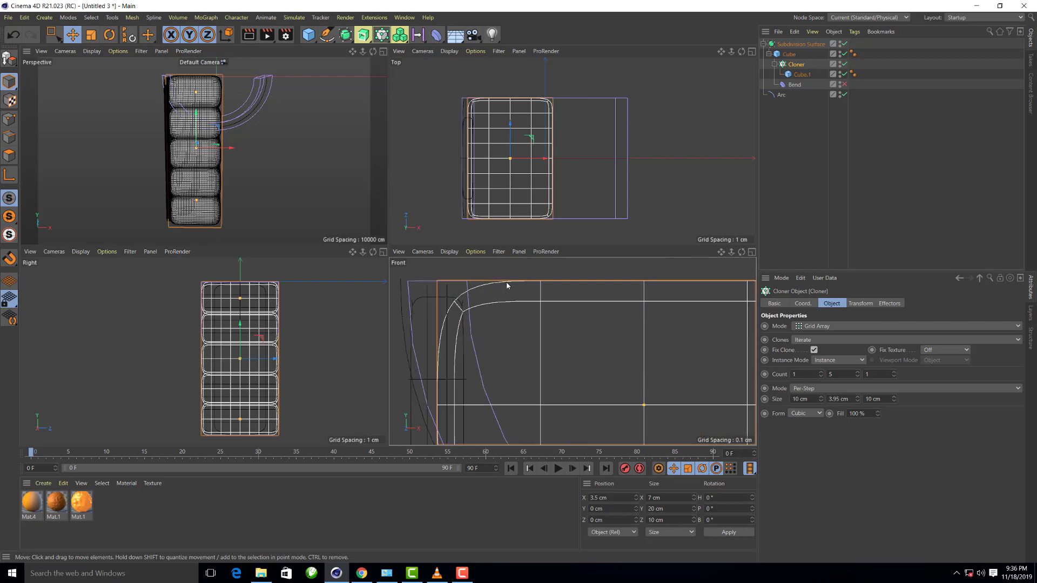
Return to the single Perspective view and orbit around the clone stack to inspect it
click(383, 51)
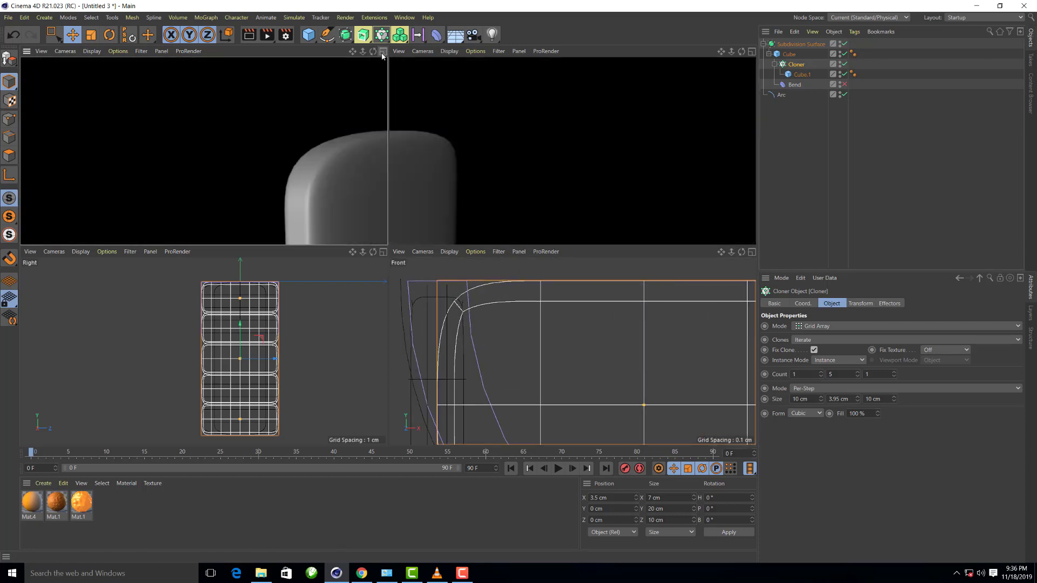
scroll(386, 211, up, 2)
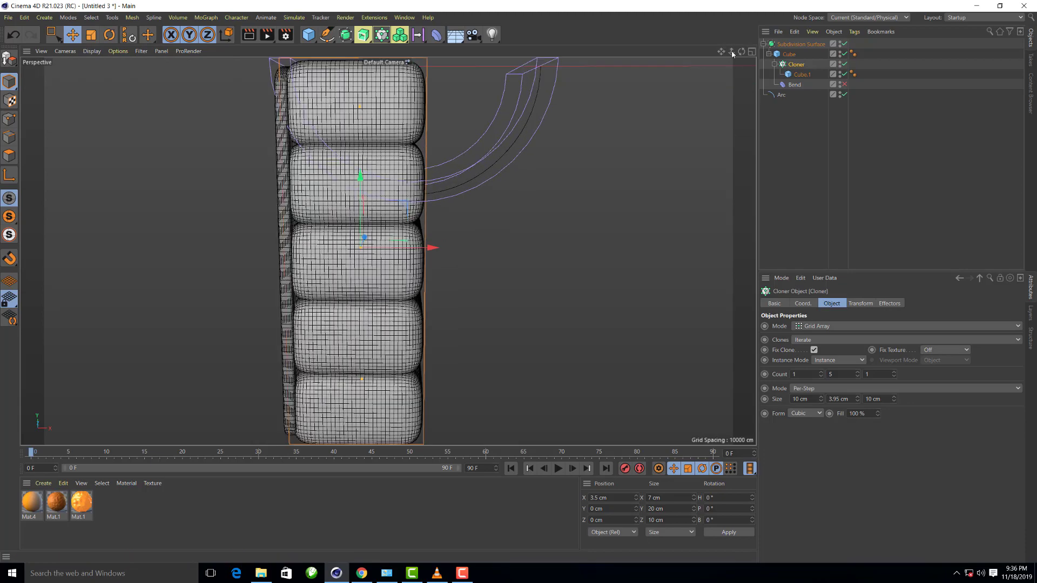
drag(741, 54, 723, 55)
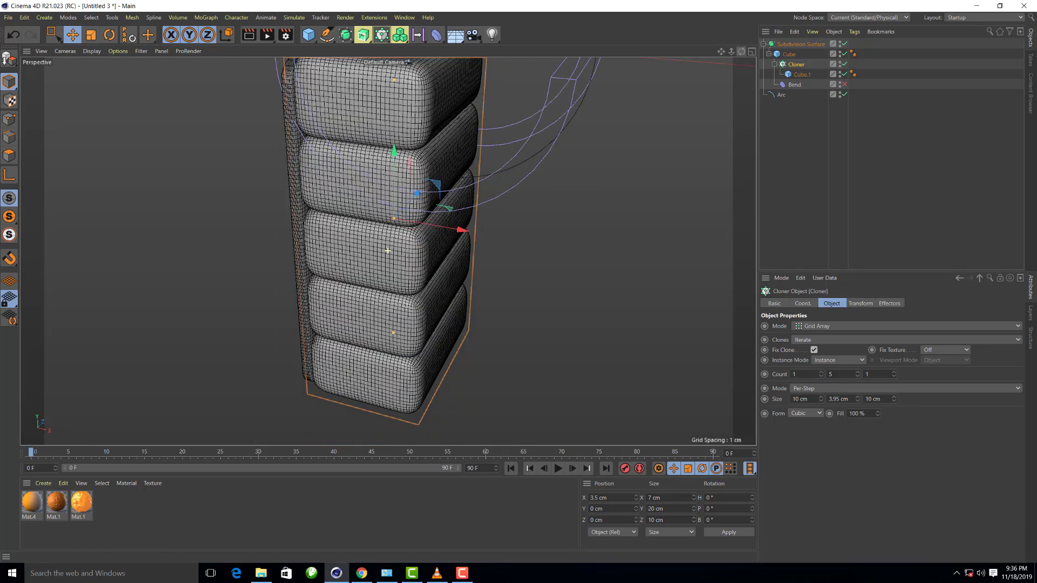
alt+drag(388, 250, 553, 241)
scroll(397, 90, up, 5)
scroll(396, 90, up, 3)
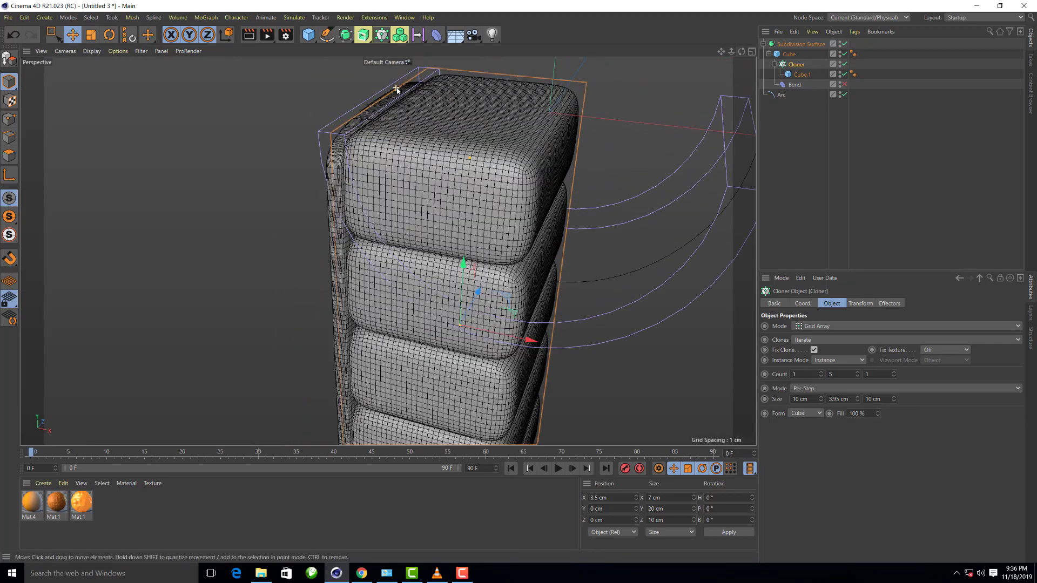
scroll(411, 89, up, 4)
mouse_move(536, 222)
alt+mouse_down()
mouse_move(388, 250)
mouse_move(322, 235)
alt+mouse_up()
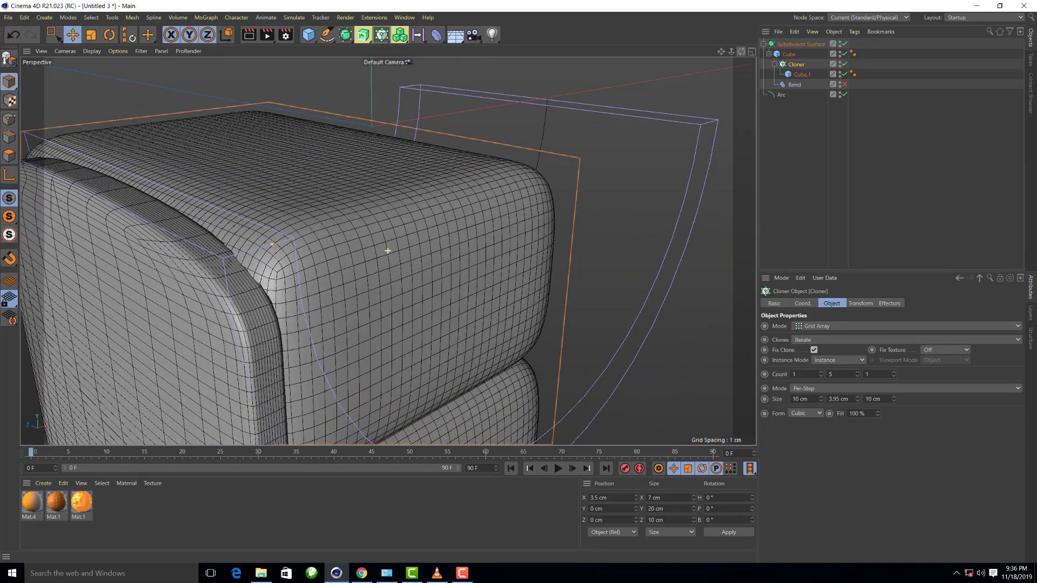
scroll(208, 161, down, 3)
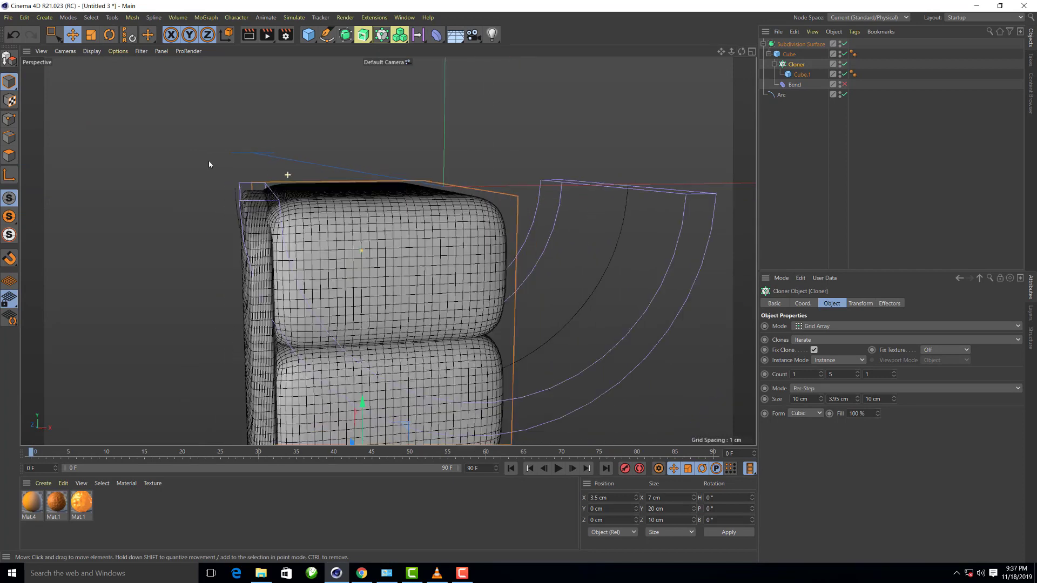
scroll(224, 166, down, 3)
scroll(446, 152, down, 2)
scroll(428, 141, down, 2)
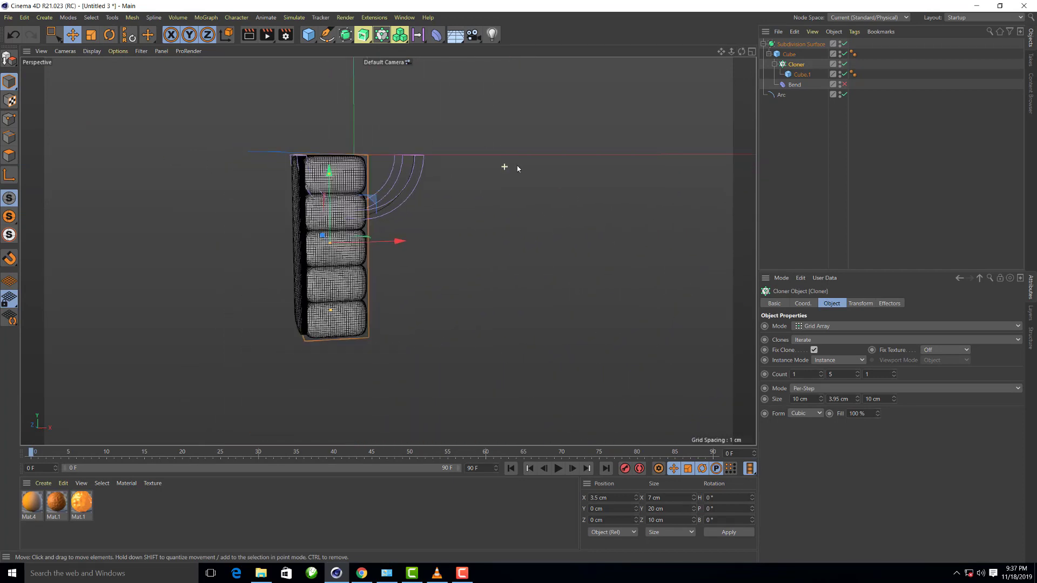
scroll(515, 166, up, 3)
Re-enable the Bend deformer so the five pillow clones curl into a fanned half-circle
click(844, 85)
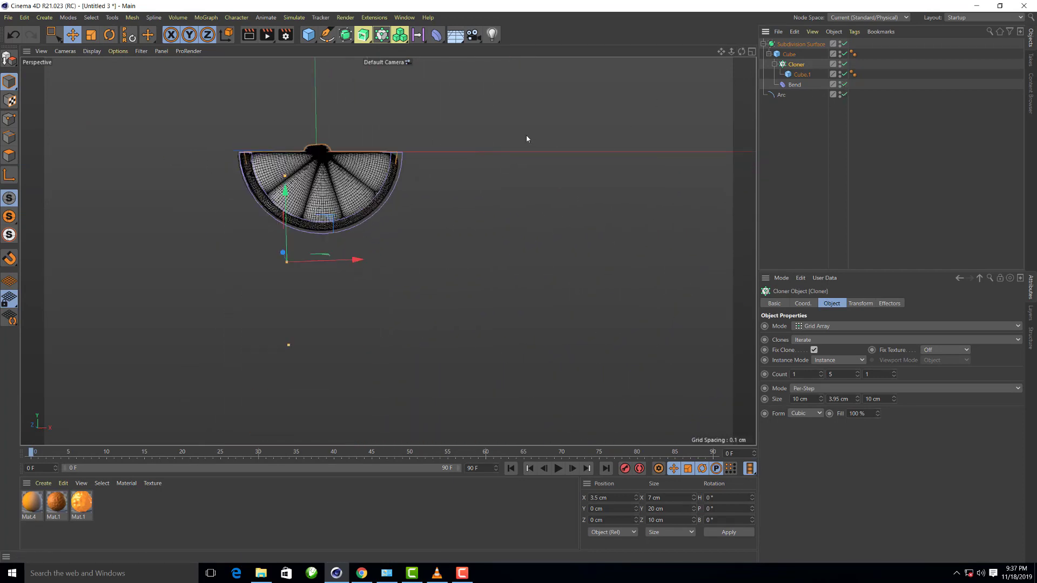
scroll(312, 148, up, 3)
scroll(325, 152, up, 1)
scroll(326, 153, up, 2)
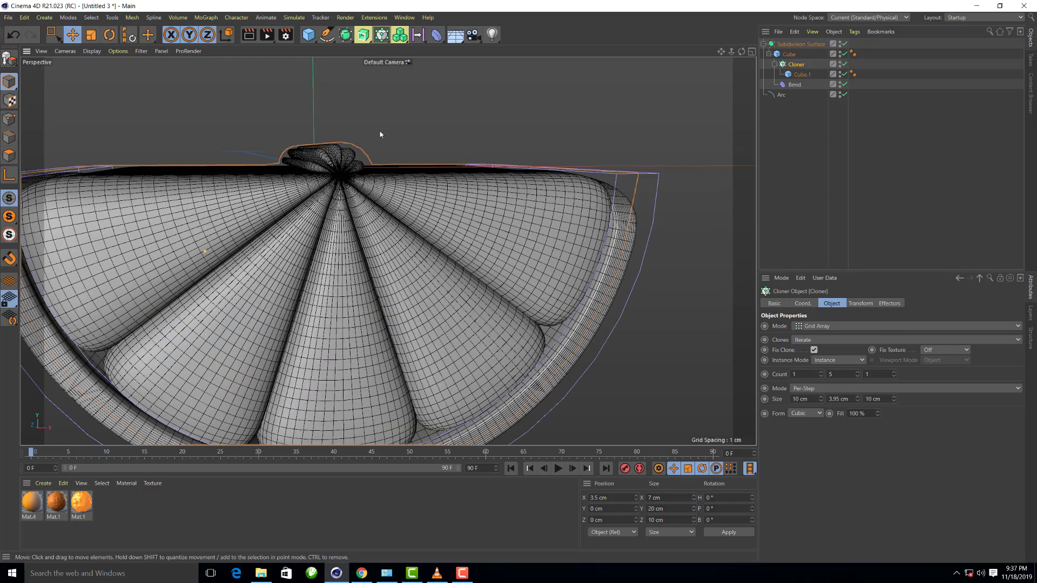
mouse_move(742, 51)
mouse_down()
mouse_move(744, 71)
mouse_move(576, 298)
mouse_up()
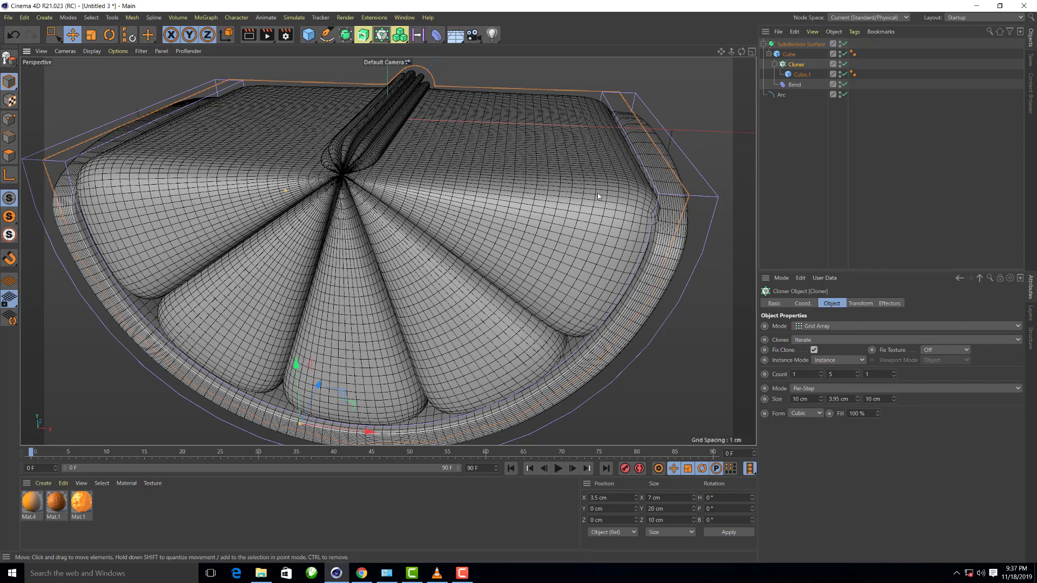
Turn off Bend and narrow Cube.1's Size X from 7 cm to 6 cm
click(802, 76)
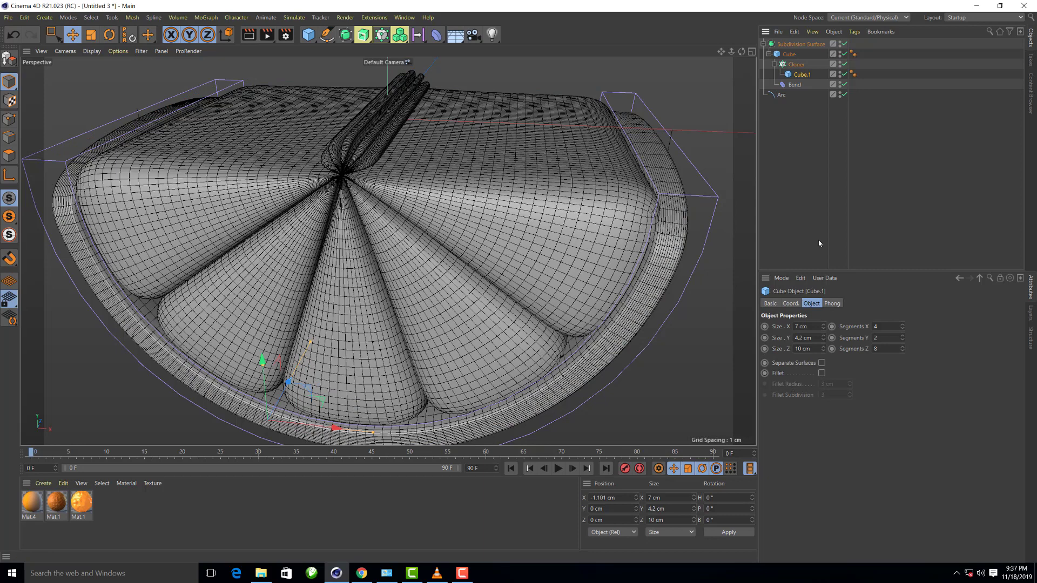
click(844, 84)
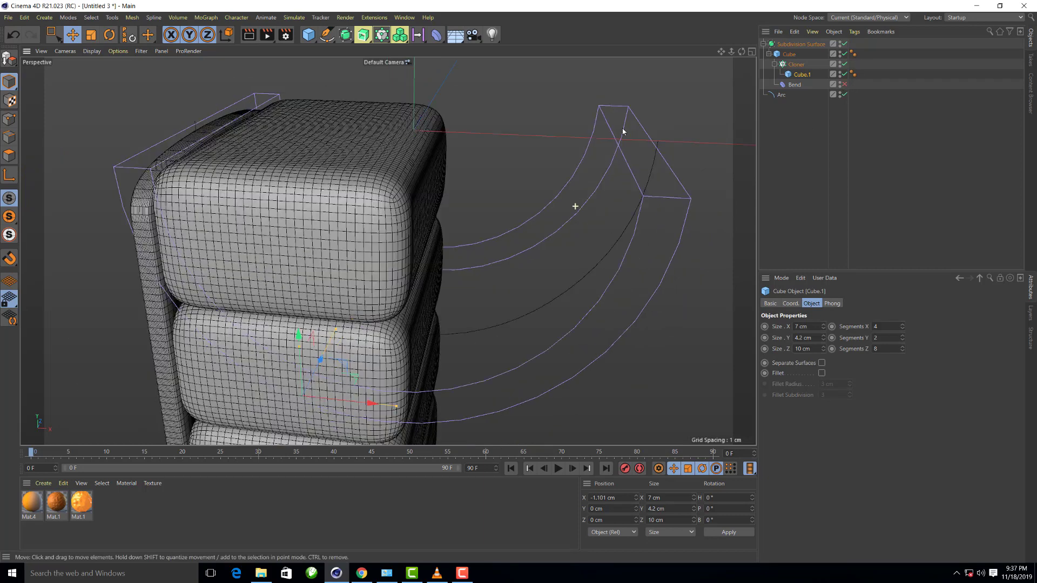
double_click(810, 327)
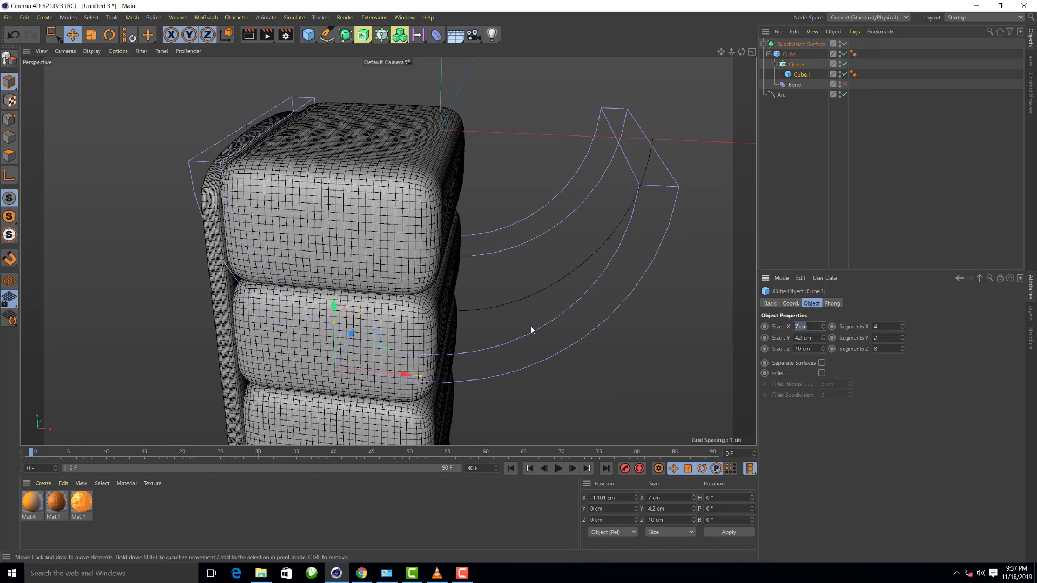
text(6)
key(Return)
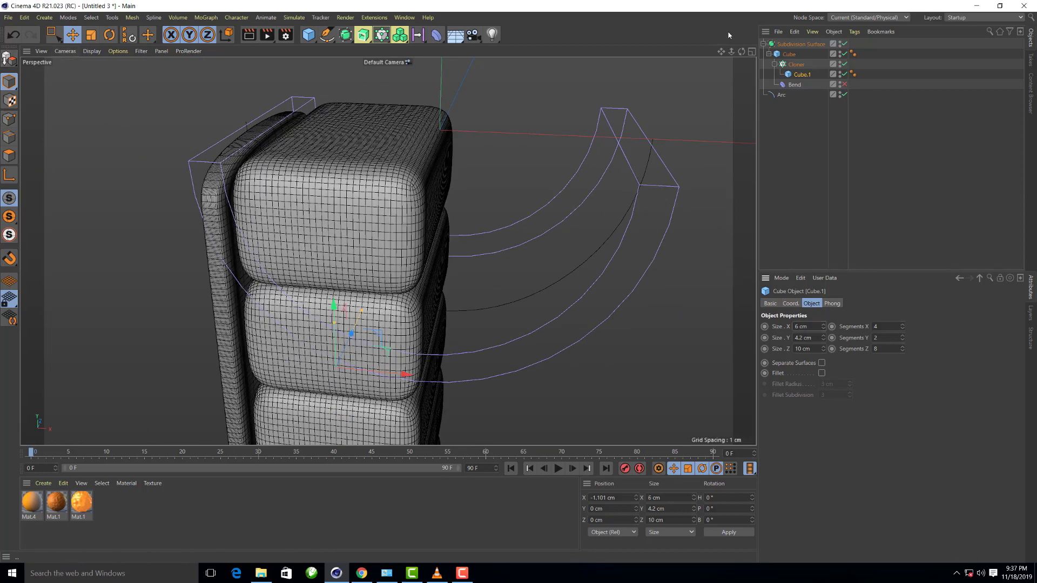
click(796, 64)
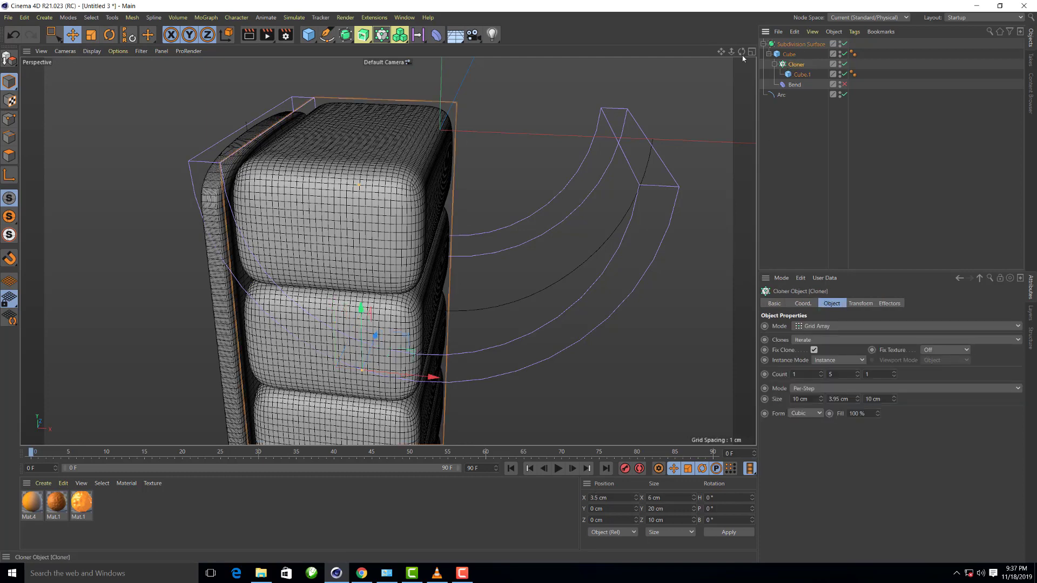
In the four-view layout, drag the Cloner left in the Front view to X 3.012 cm
drag(742, 51, 767, 30)
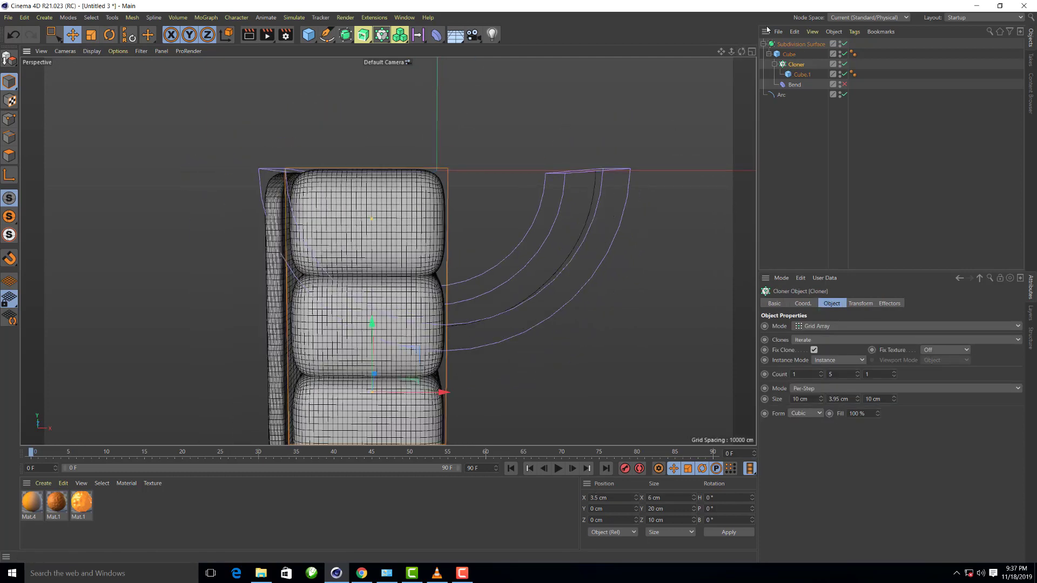
click(751, 52)
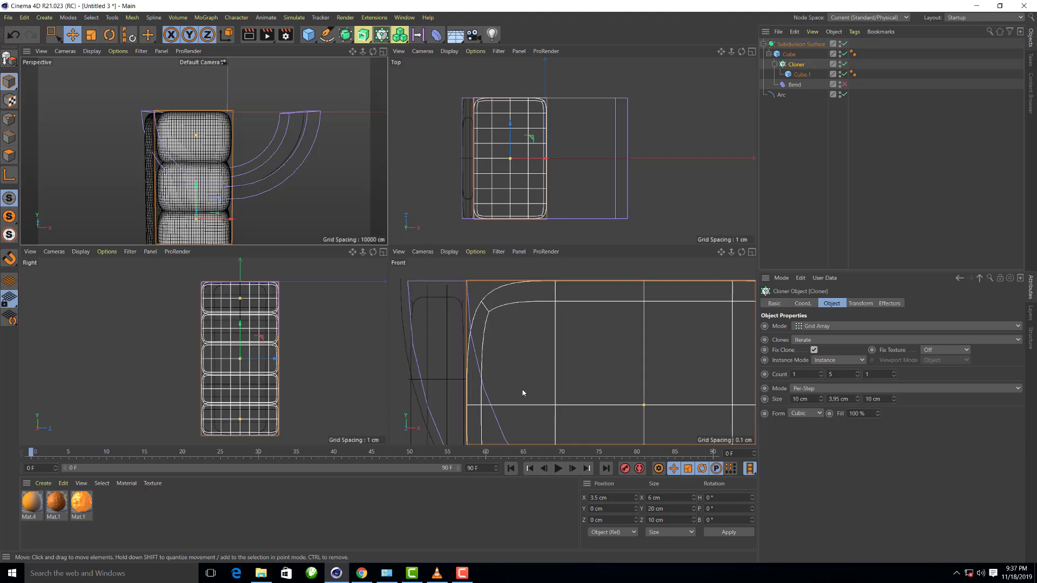
scroll(529, 346, down, 3)
scroll(543, 347, down, 2)
scroll(542, 324, down, 2)
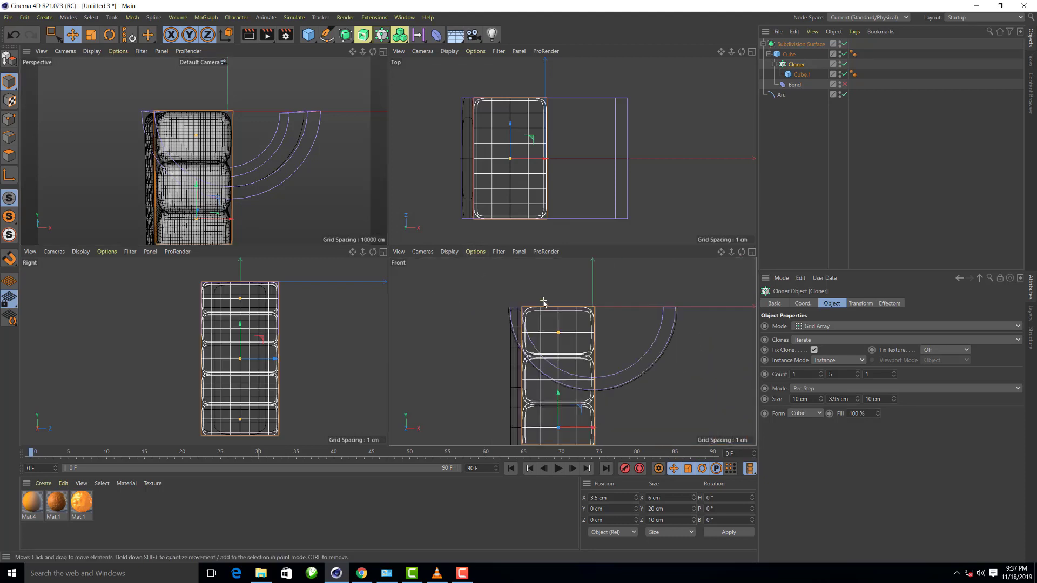
scroll(536, 407, down, 2)
scroll(536, 405, up, 2)
scroll(537, 402, up, 2)
scroll(585, 414, up, 2)
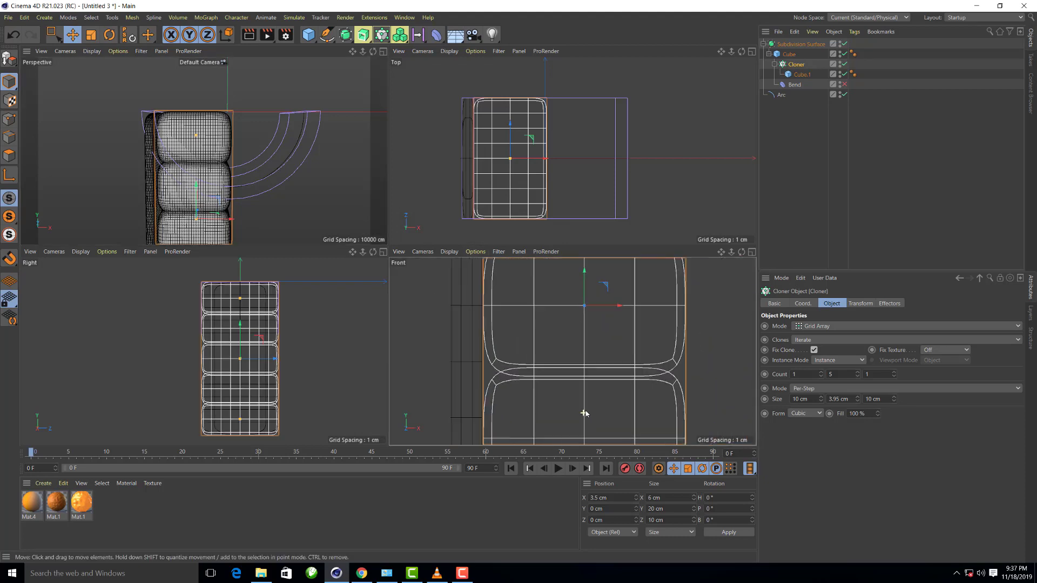
scroll(602, 320, up, 2)
drag(608, 303, 586, 310)
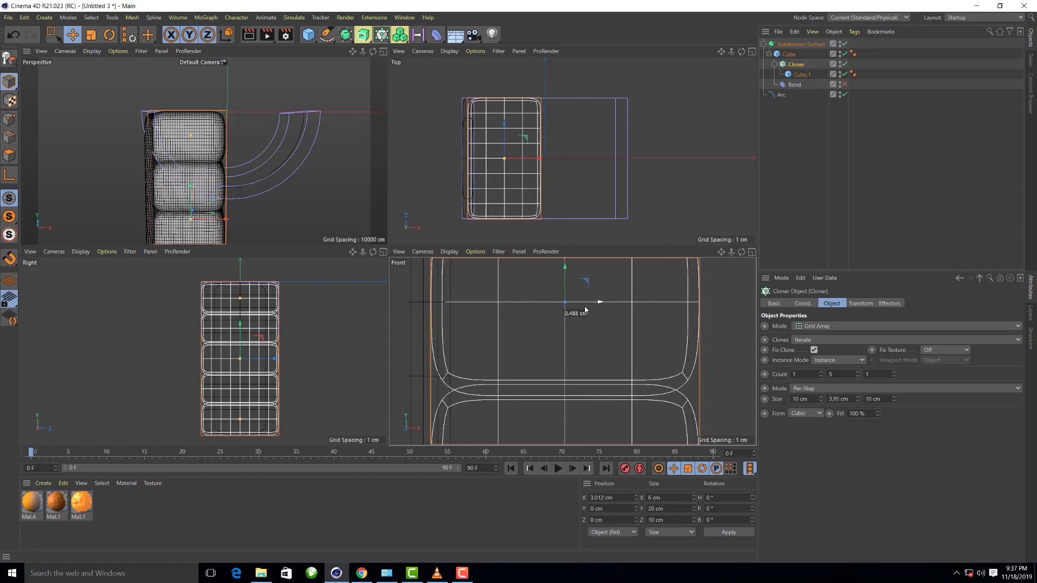
drag(584, 310, 585, 310)
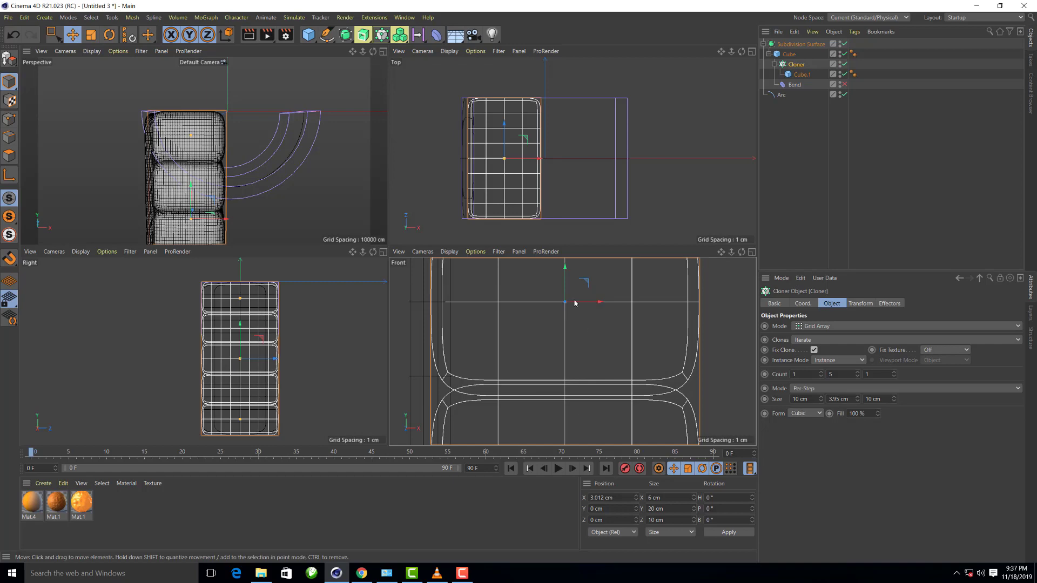
Re-enable Bend and maximise the Perspective view to see the half-circle fan
click(845, 85)
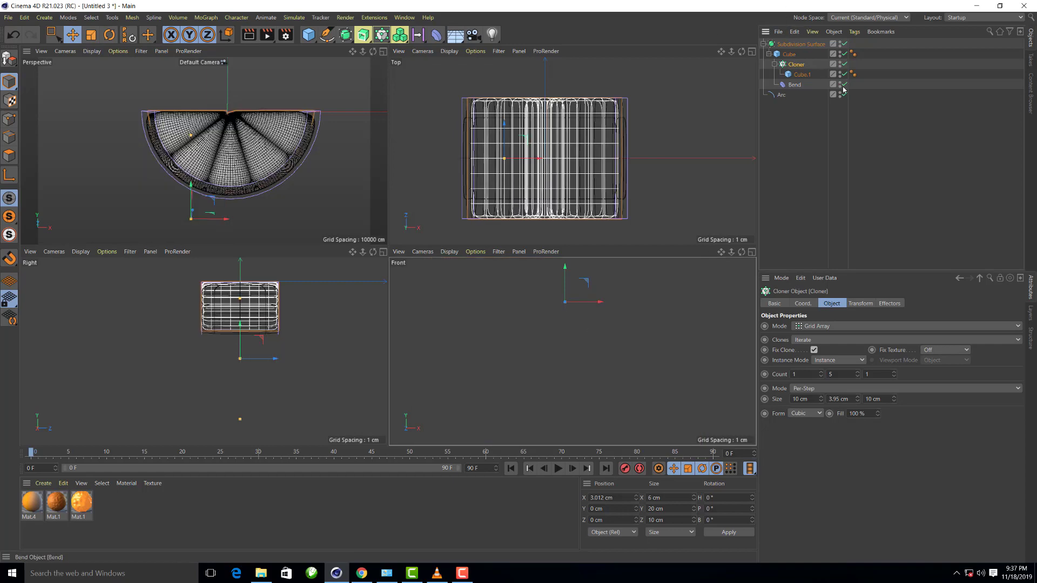
click(383, 51)
scroll(726, 88, up, 1)
scroll(727, 88, up, 3)
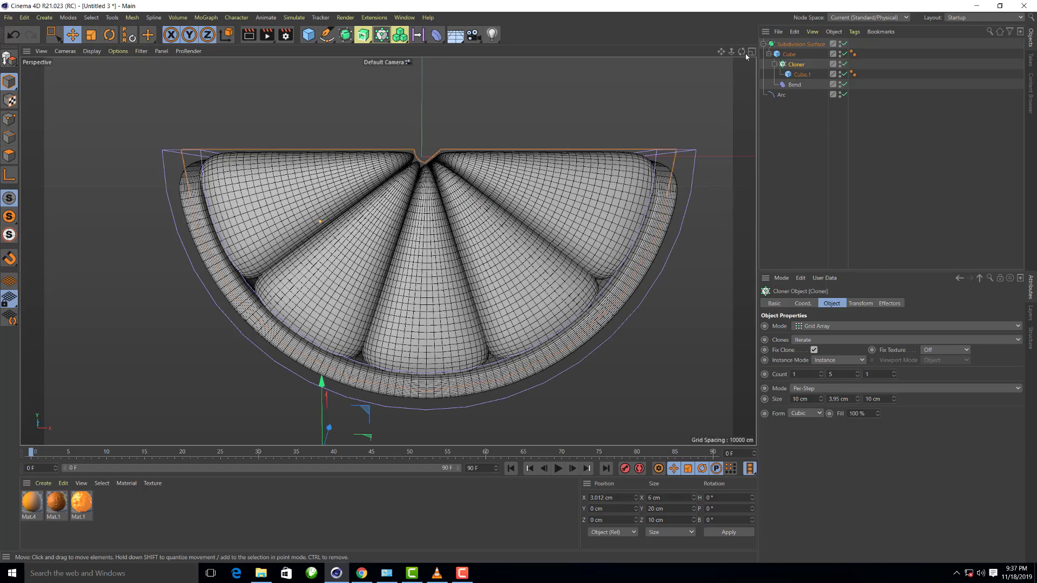
mouse_move(742, 52)
mouse_down()
mouse_move(724, 70)
mouse_move(724, 60)
mouse_move(680, 52)
mouse_up()
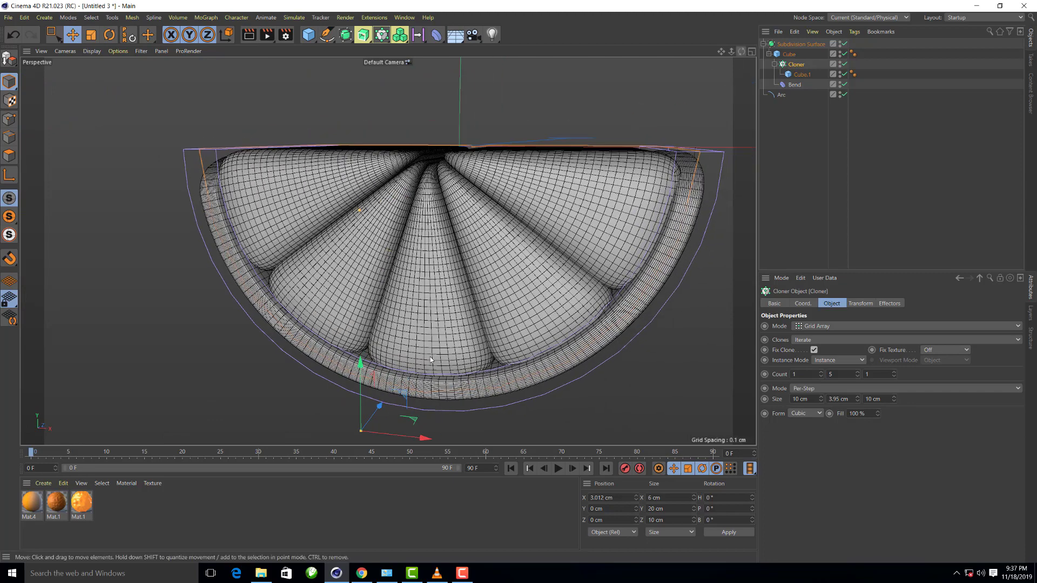
scroll(269, 317, down, 2)
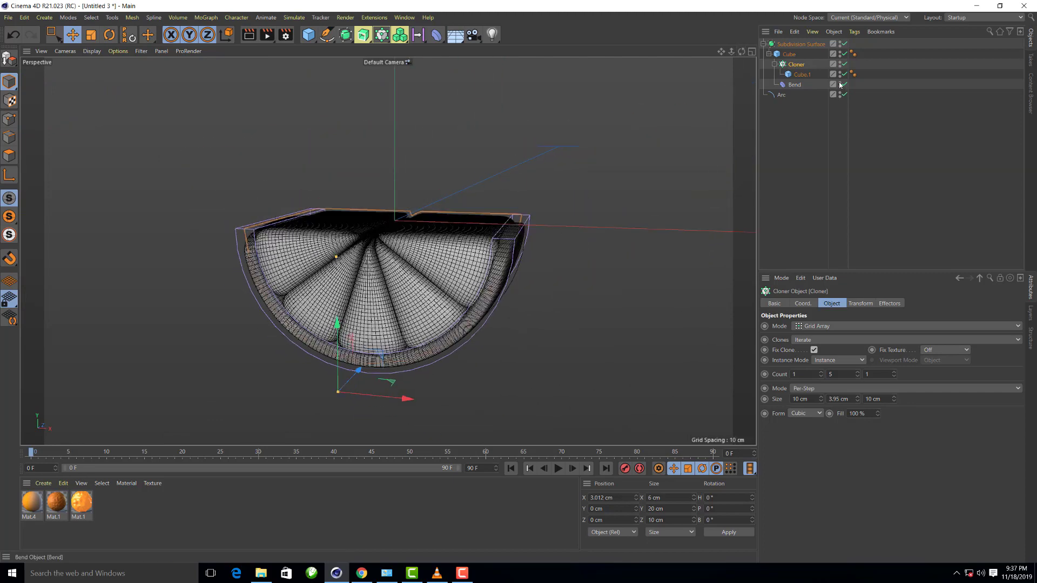
alt+drag(349, 282, 402, 232)
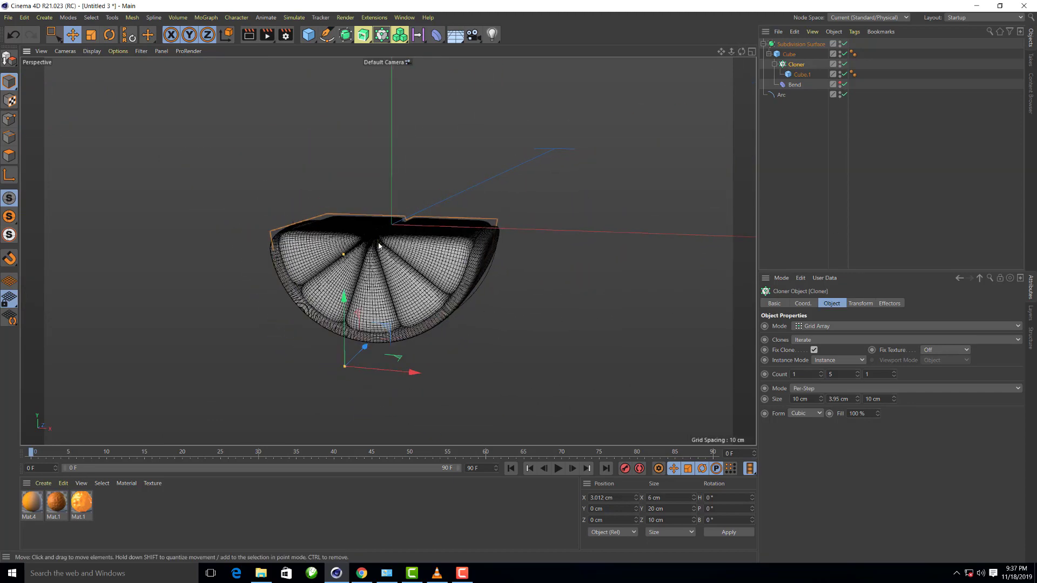
drag(742, 53, 705, 99)
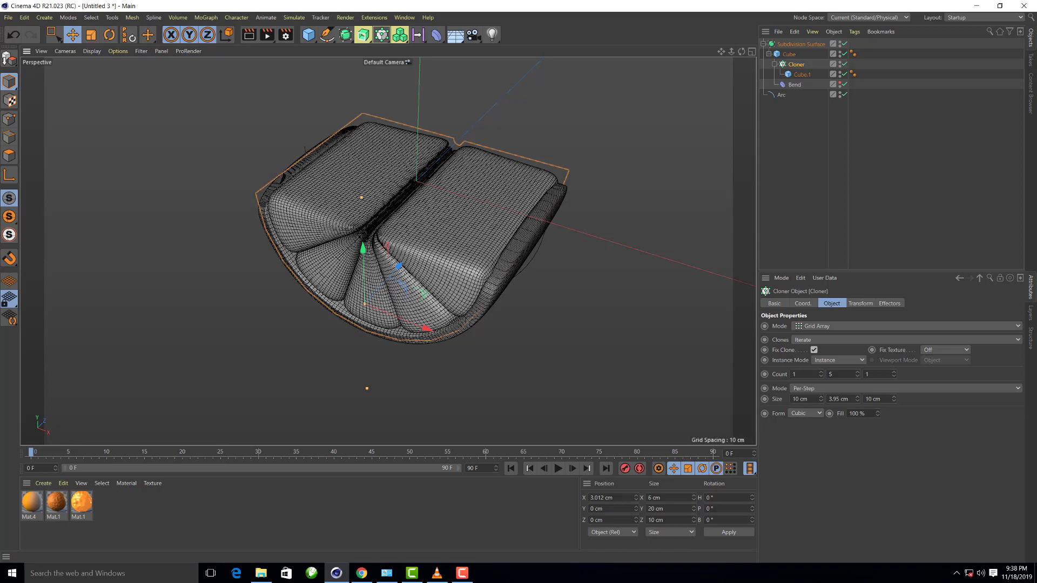
drag(732, 51, 732, 87)
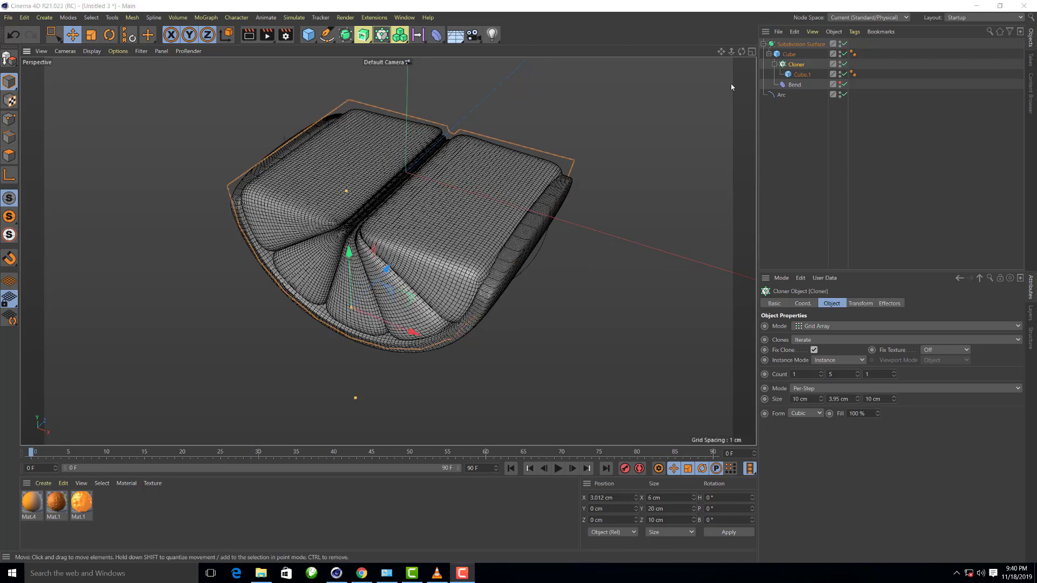
drag(741, 52, 612, 139)
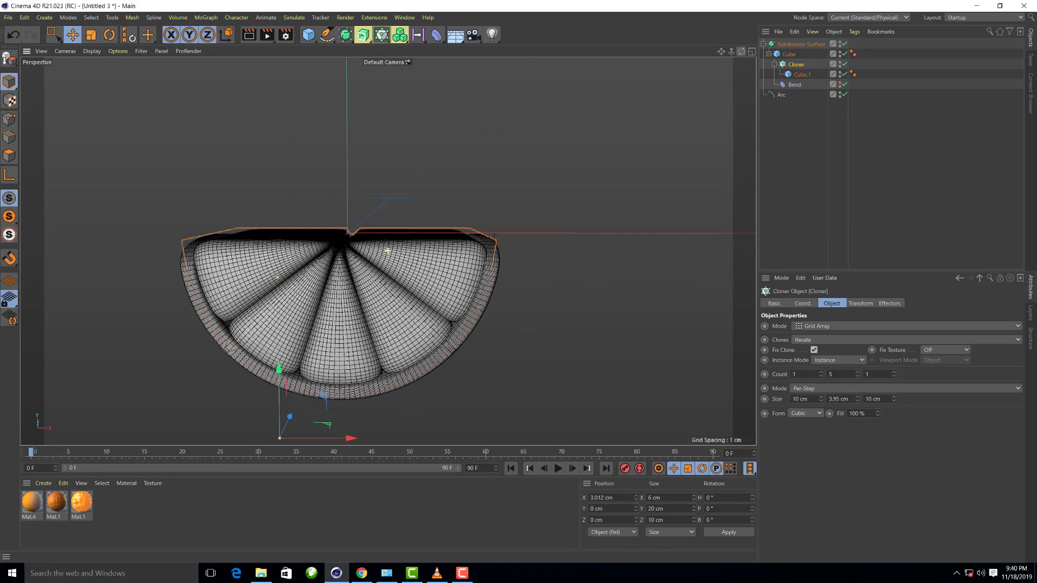
Add a 3 × 3 × 3 FFD deformer and drag it under Subdivision Surface beside Cube
click(802, 74)
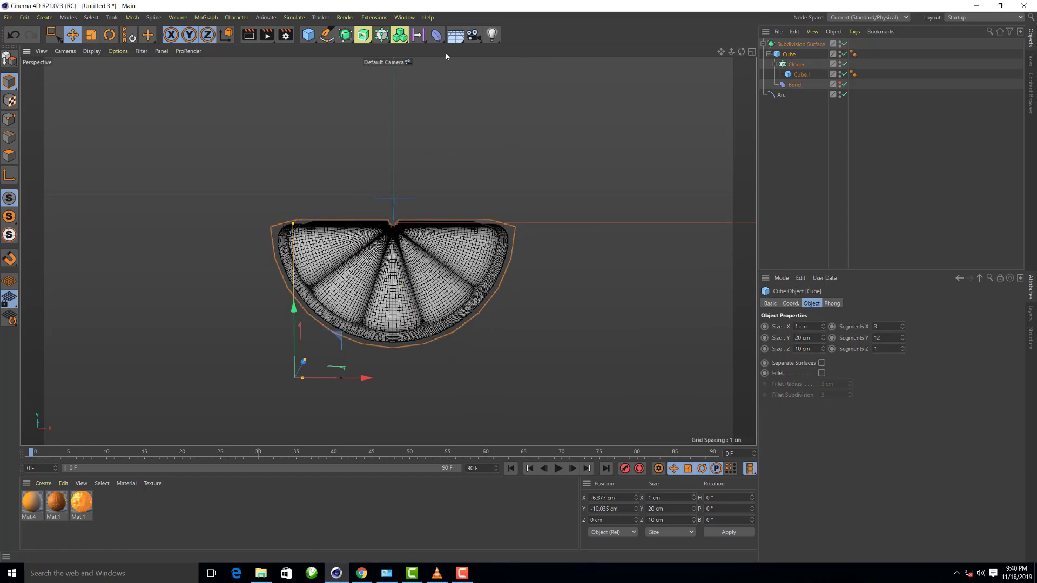
click(436, 35)
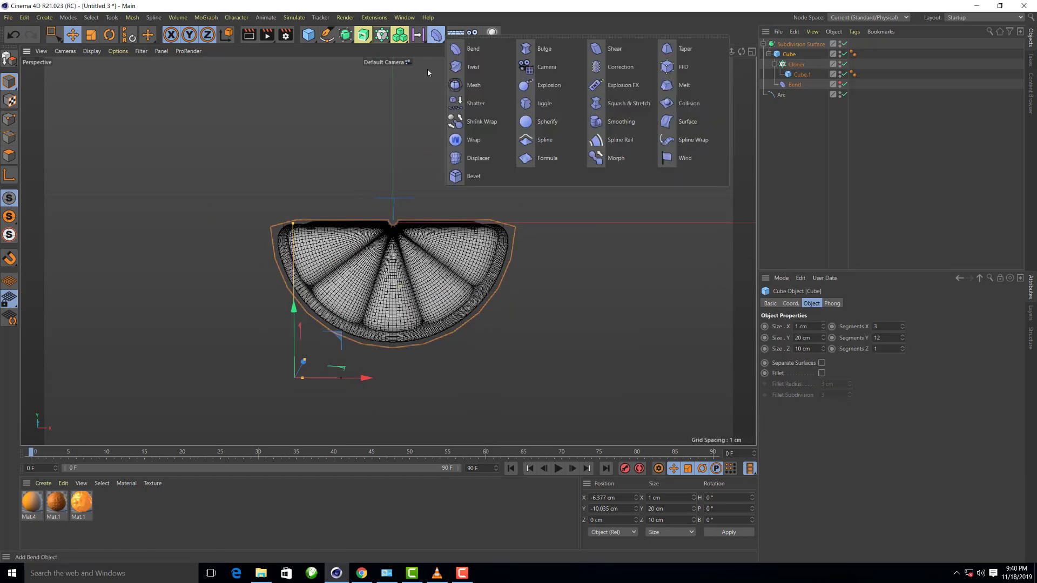
key(Escape)
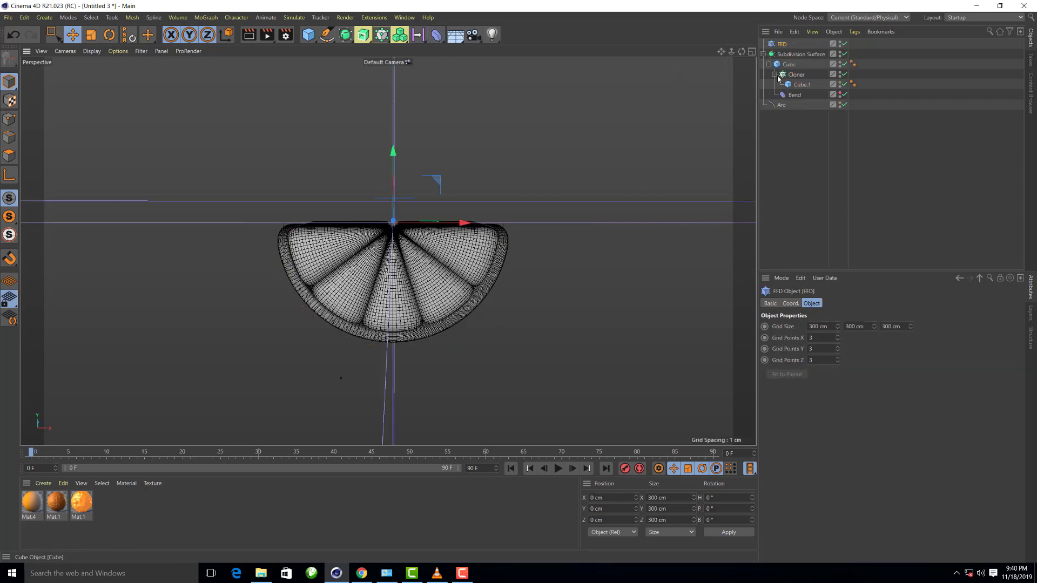
click(768, 65)
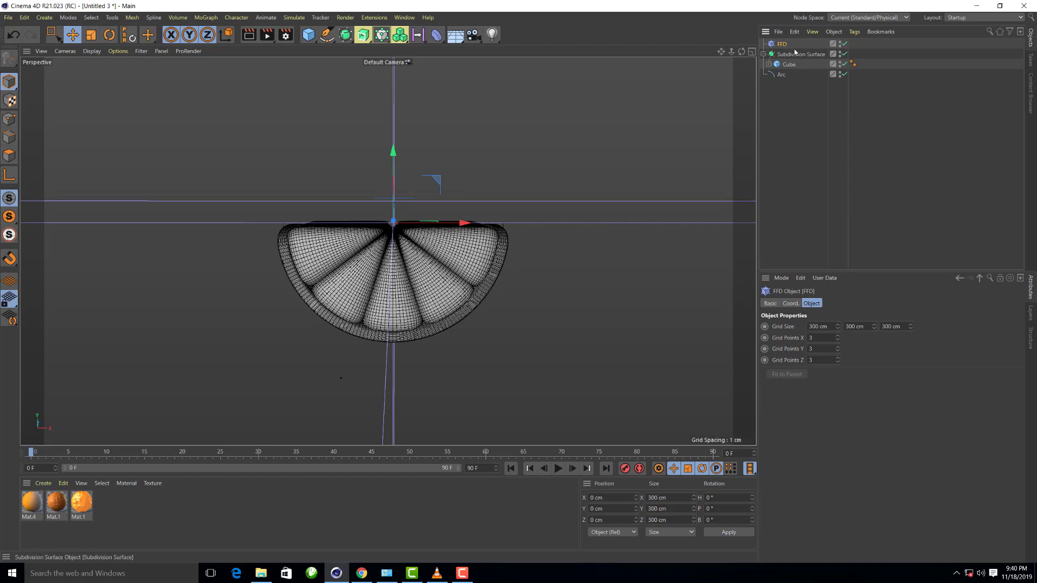
drag(786, 44, 789, 59)
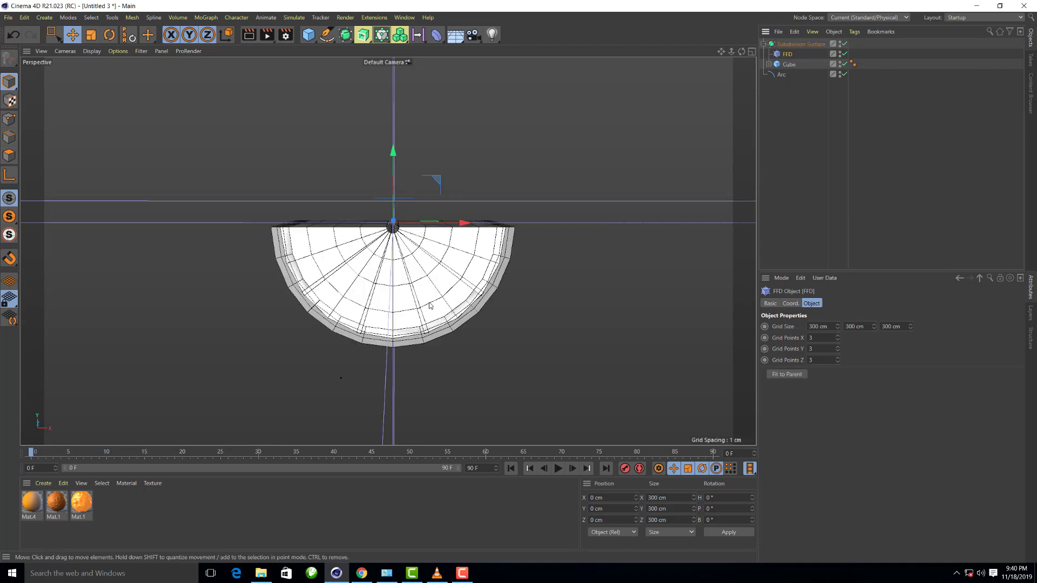
Set the FFD's Grid Size X, Y and Z to 10 cm each
scroll(430, 305, down, 2)
scroll(429, 305, down, 3)
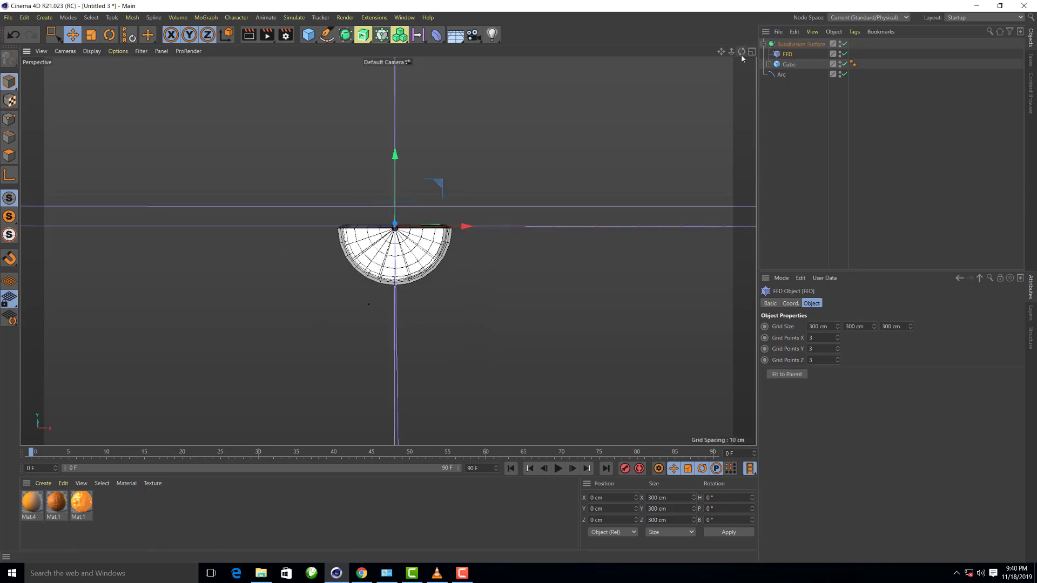
drag(741, 51, 723, 70)
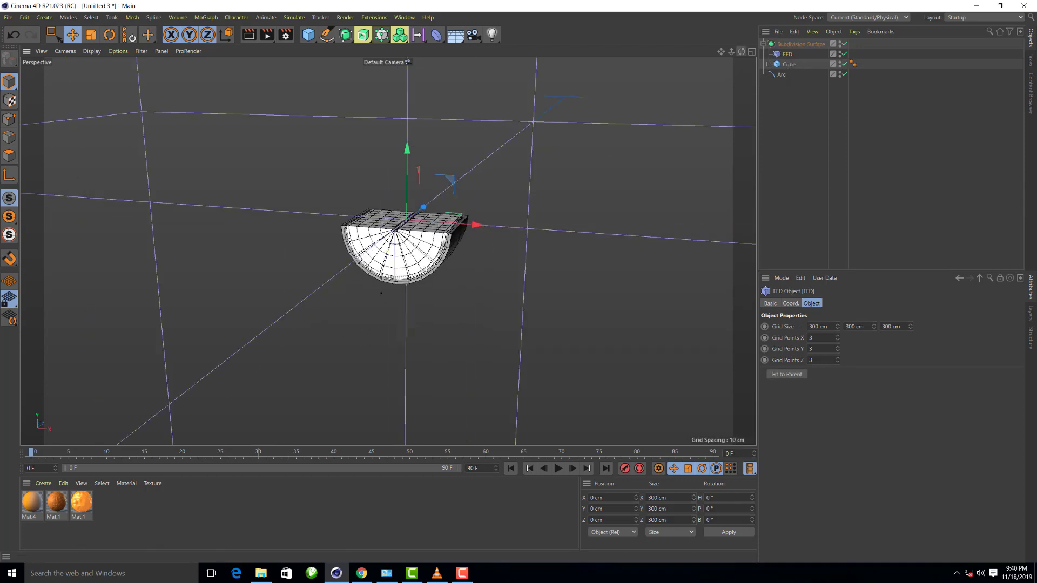
click(831, 326)
text(1)
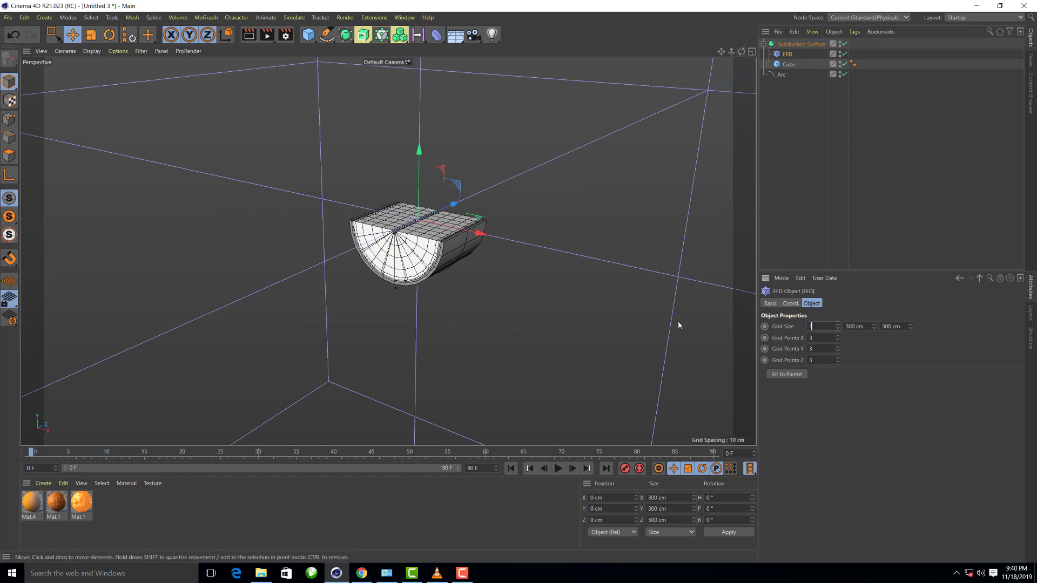
text(0)
key(Tab)
text(10)
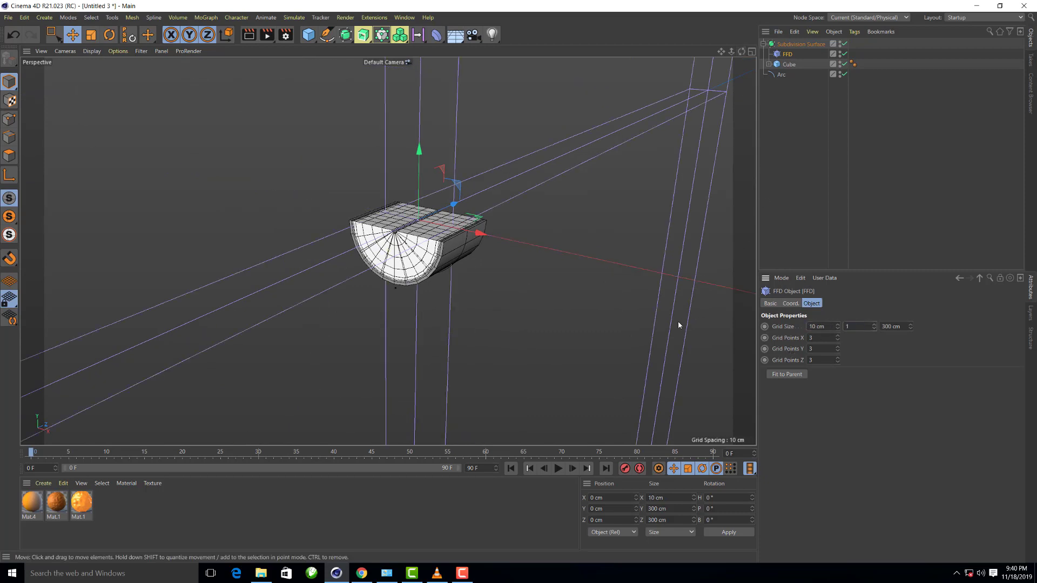
key(Tab)
text(10)
key(Tab)
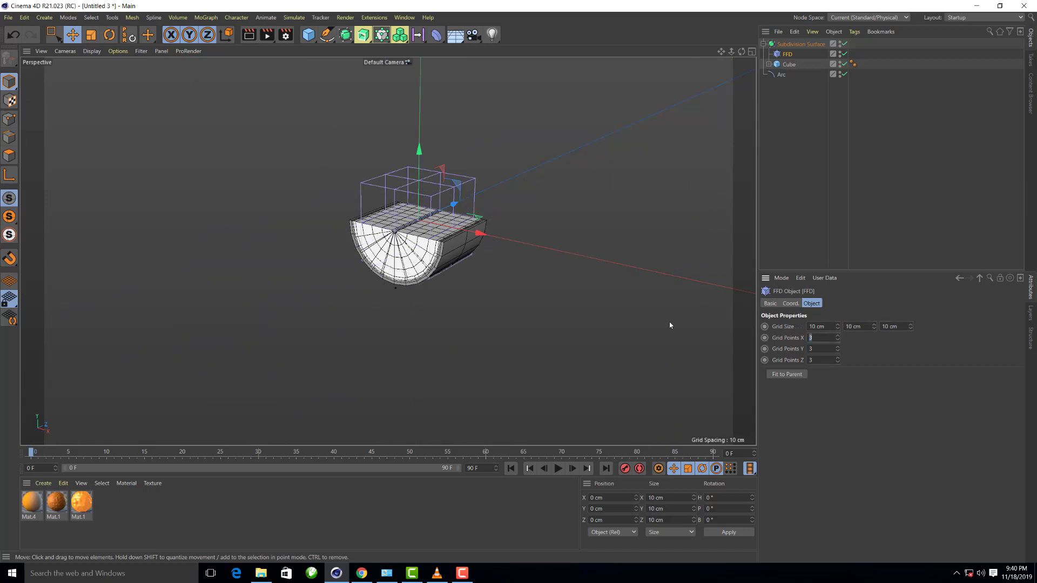
scroll(672, 205, up, 2)
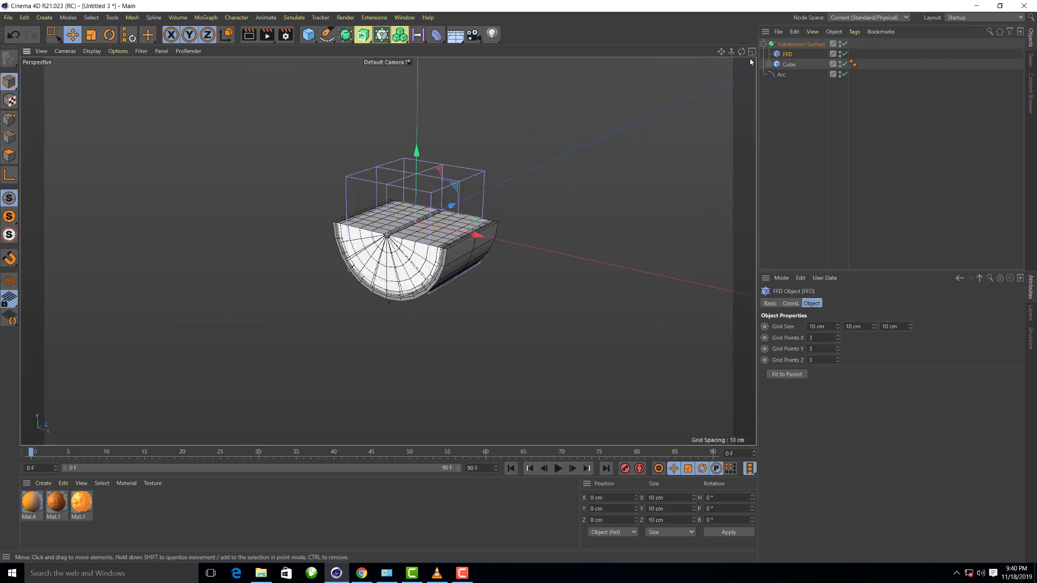
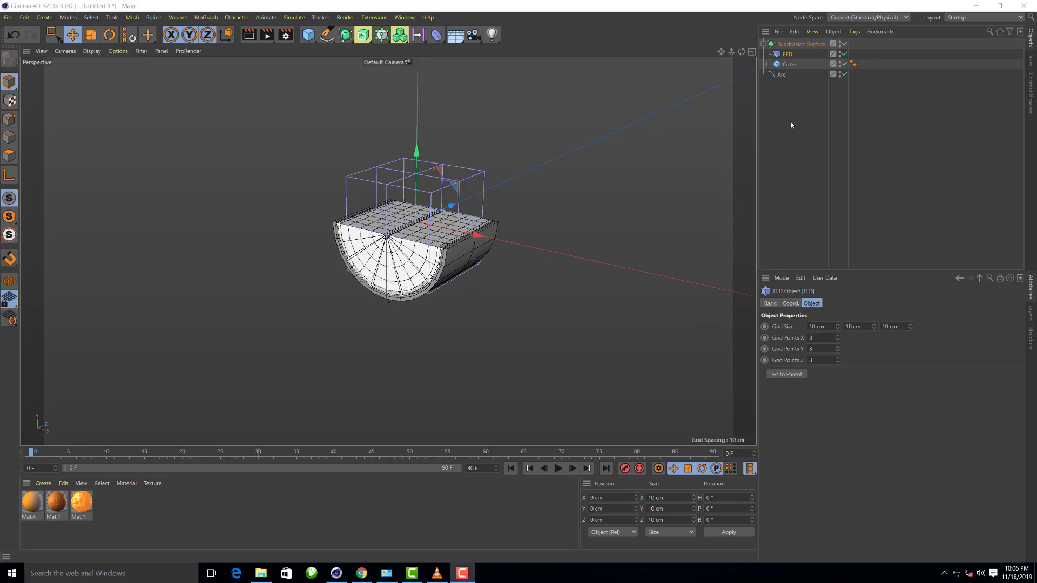
Switch to the four-view layout and lower the FFD cage to -2.079 cm in the Front view
click(752, 51)
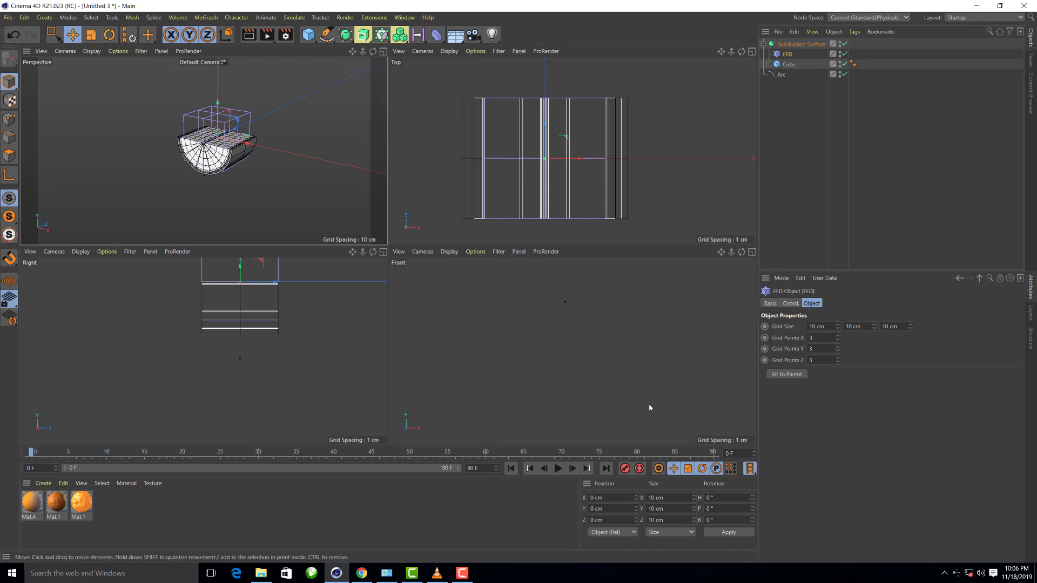
scroll(592, 376, down, 2)
scroll(588, 375, down, 3)
scroll(600, 357, down, 3)
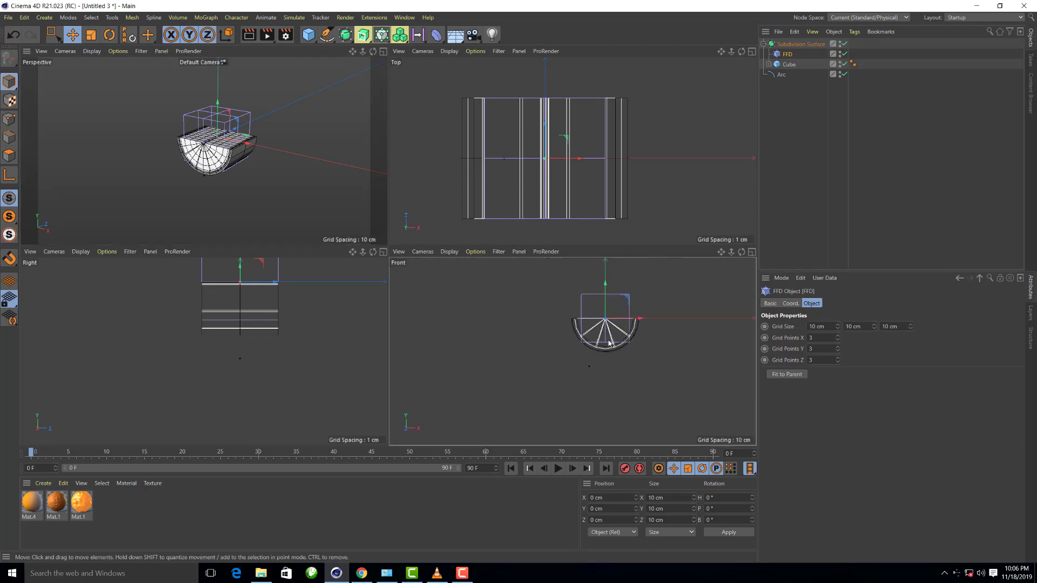
scroll(613, 332, up, 2)
scroll(624, 312, up, 3)
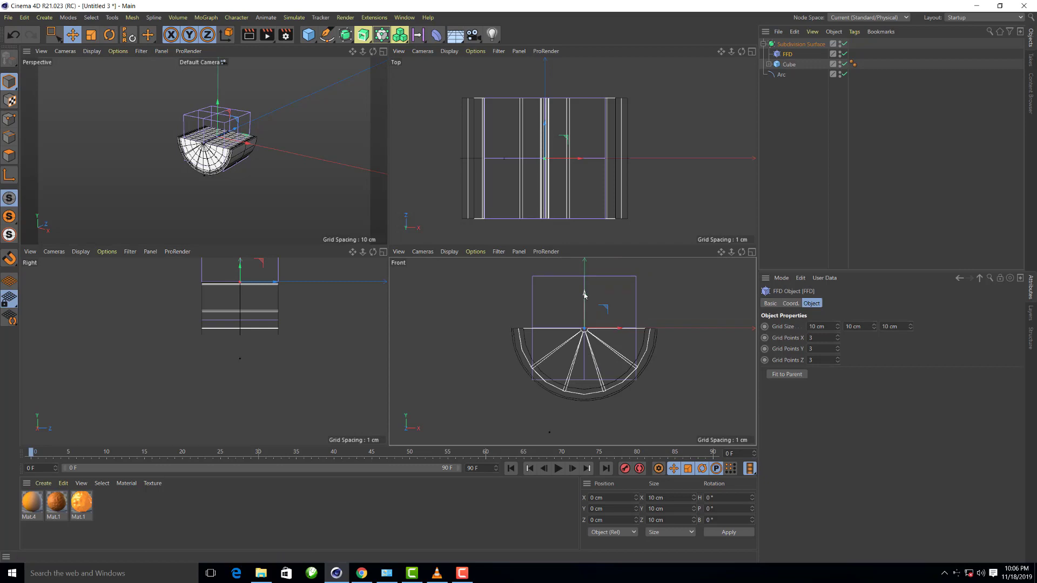
drag(583, 294, 583, 318)
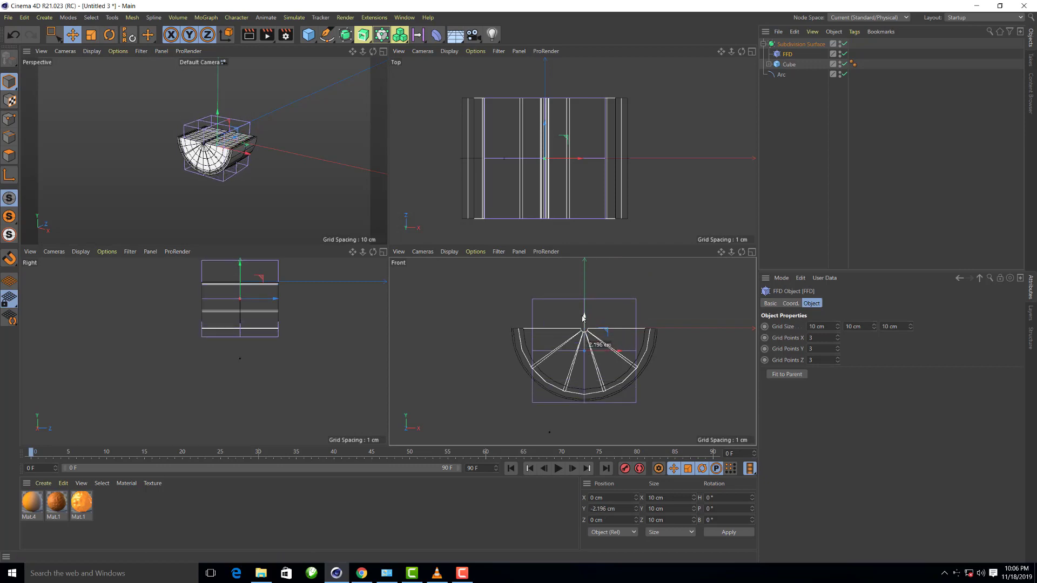
drag(583, 317, 583, 315)
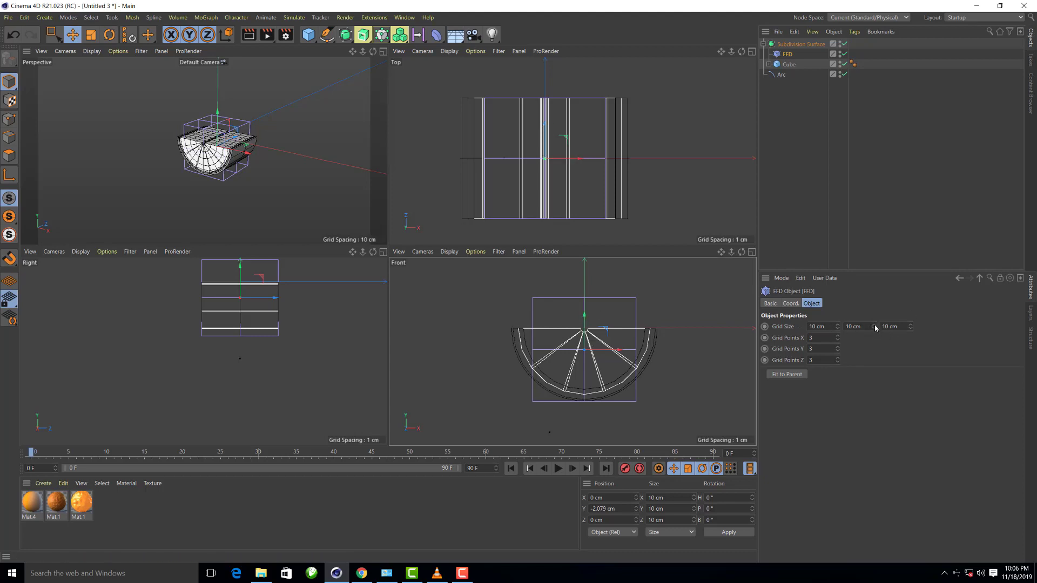
Set the FFD cage's Grid Size Y to 7 cm
click(910, 324)
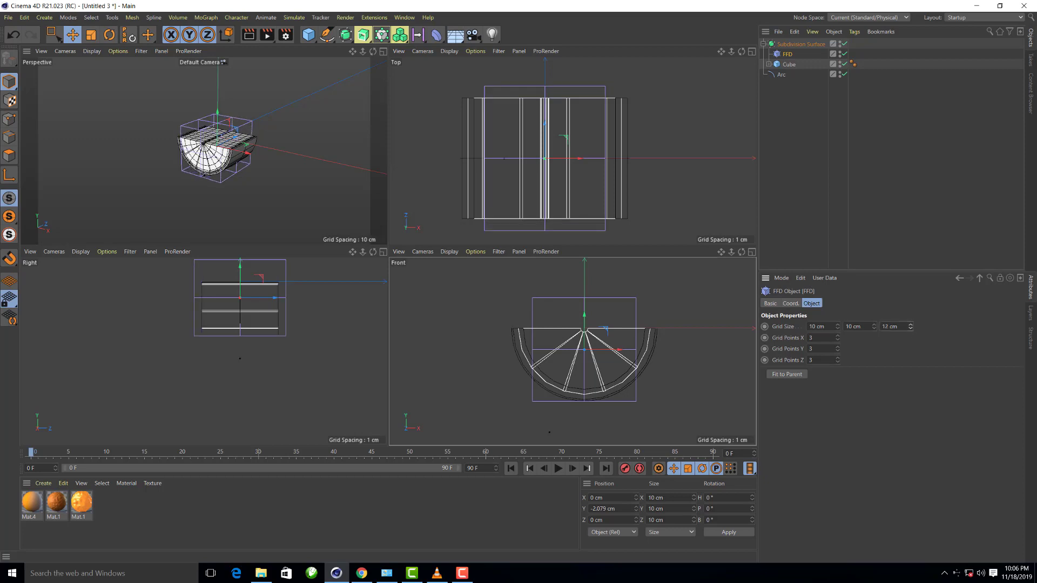
click(910, 329)
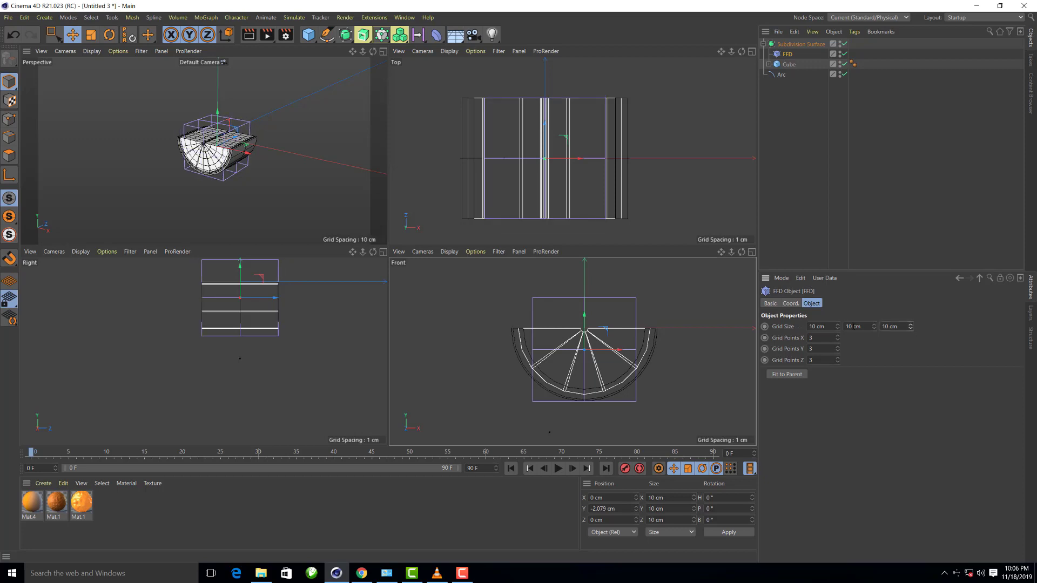
click(875, 325)
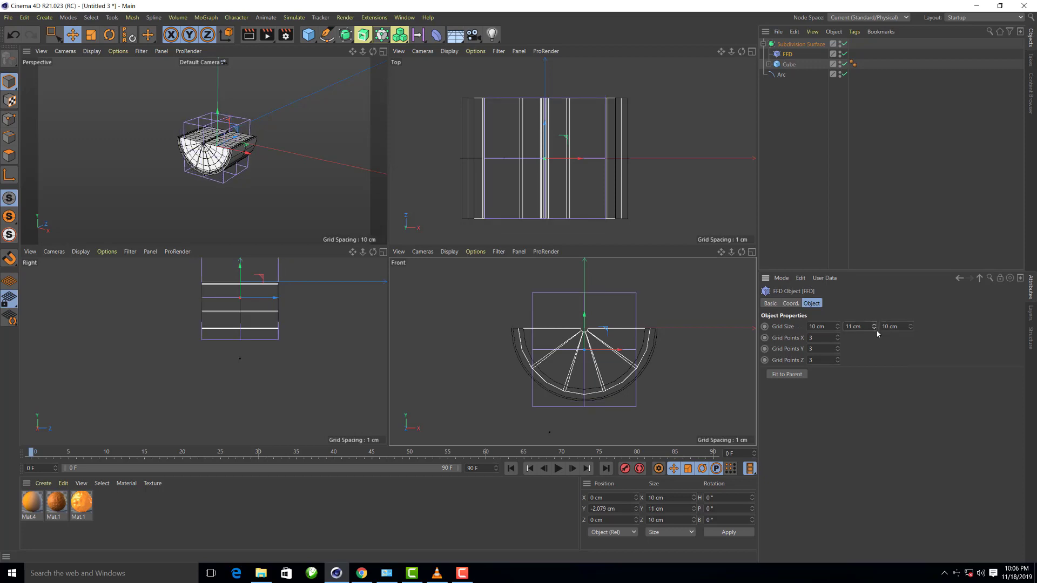
click(869, 327)
text(7)
key(Return)
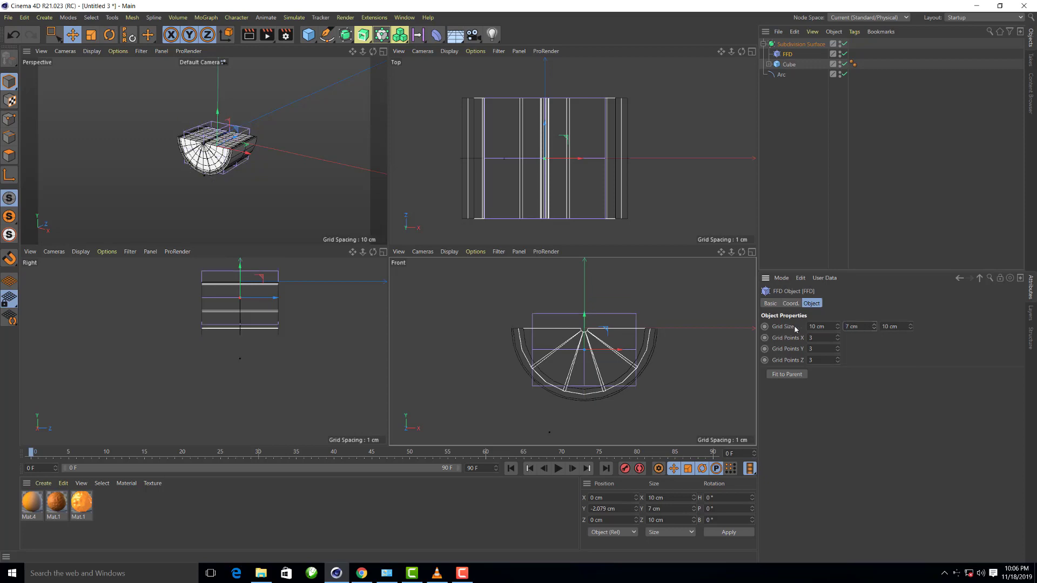
Inspect the Cube's Cloner, Cube.1 and Bend children, then go back to the FFD
click(789, 65)
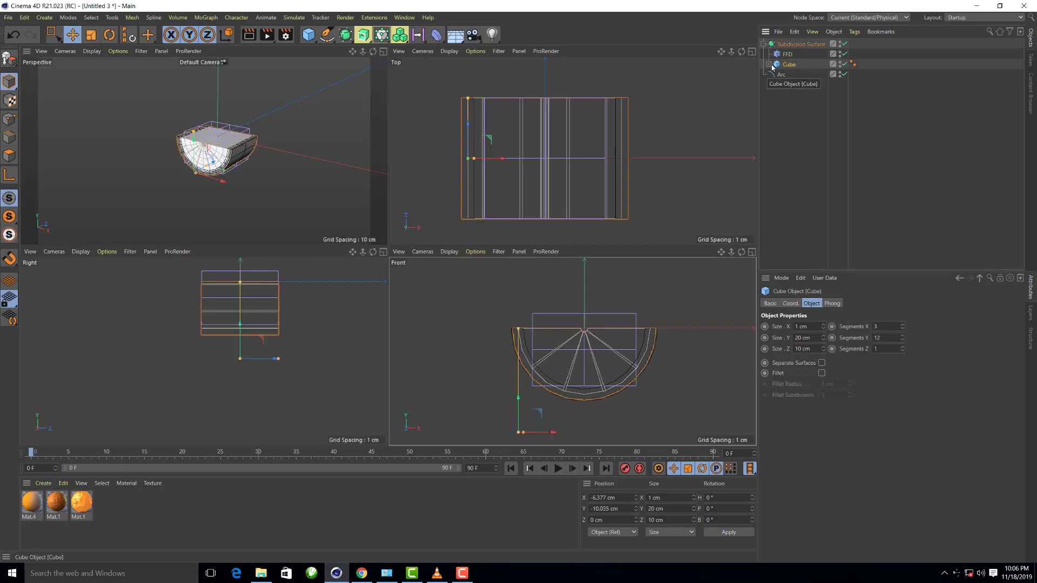
click(769, 65)
click(795, 95)
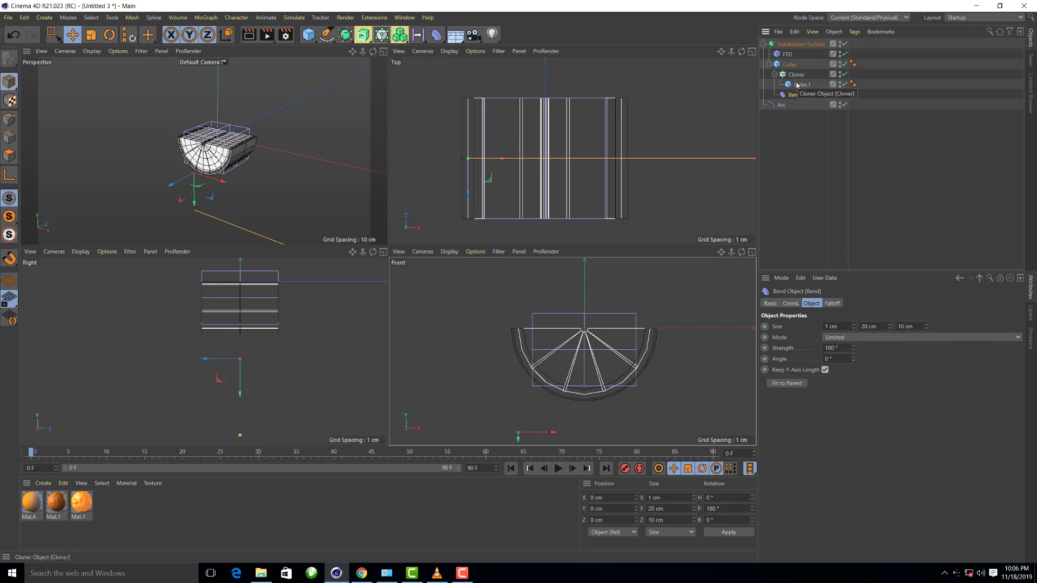
click(787, 56)
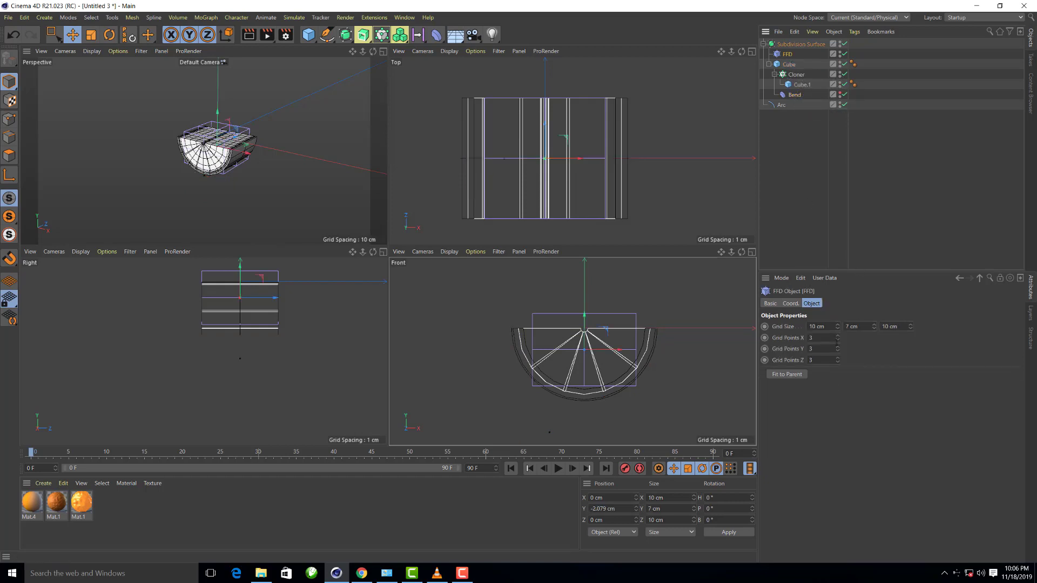
Bring the FFD cage height down to 7 cm while lowering it to about -3.46 cm
double_click(861, 327)
text(10)
key(Return)
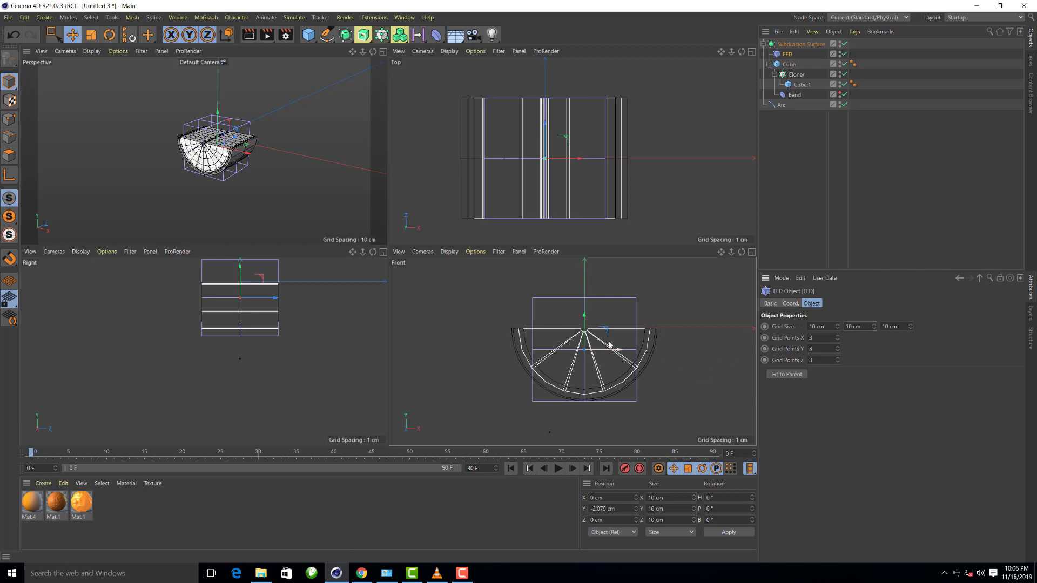
drag(587, 335, 586, 347)
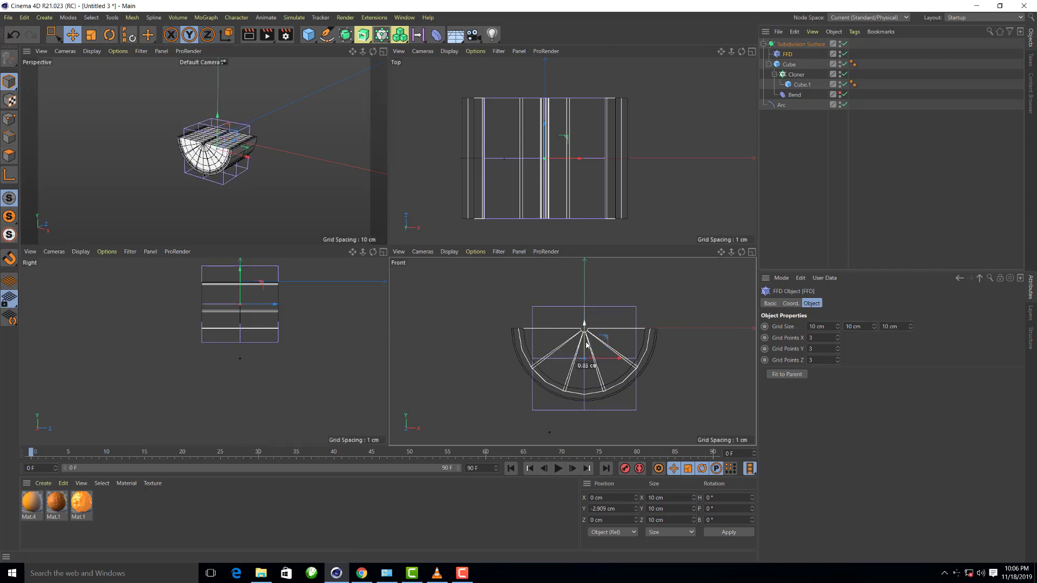
click(873, 328)
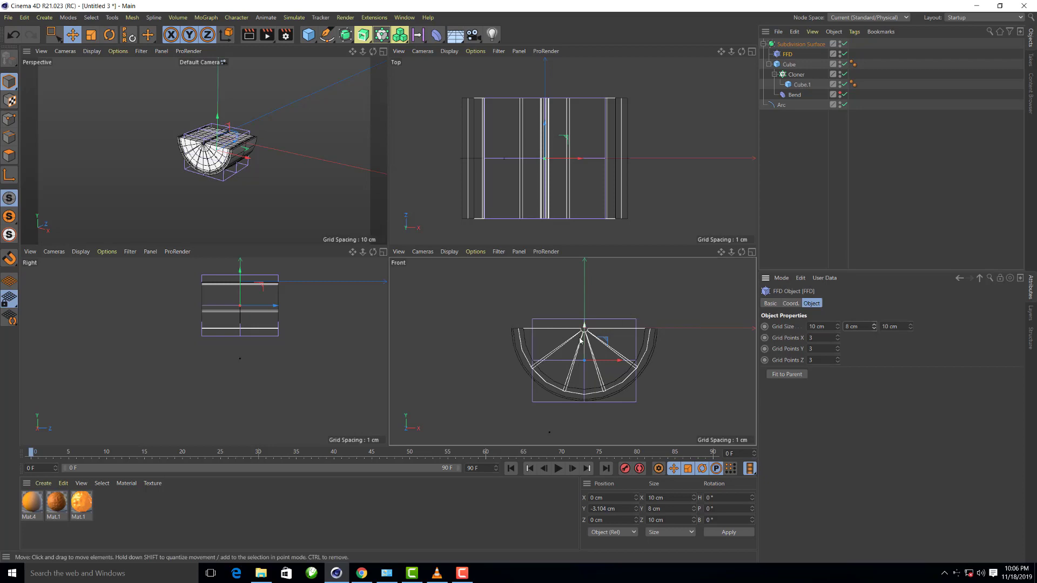
drag(583, 340, 583, 343)
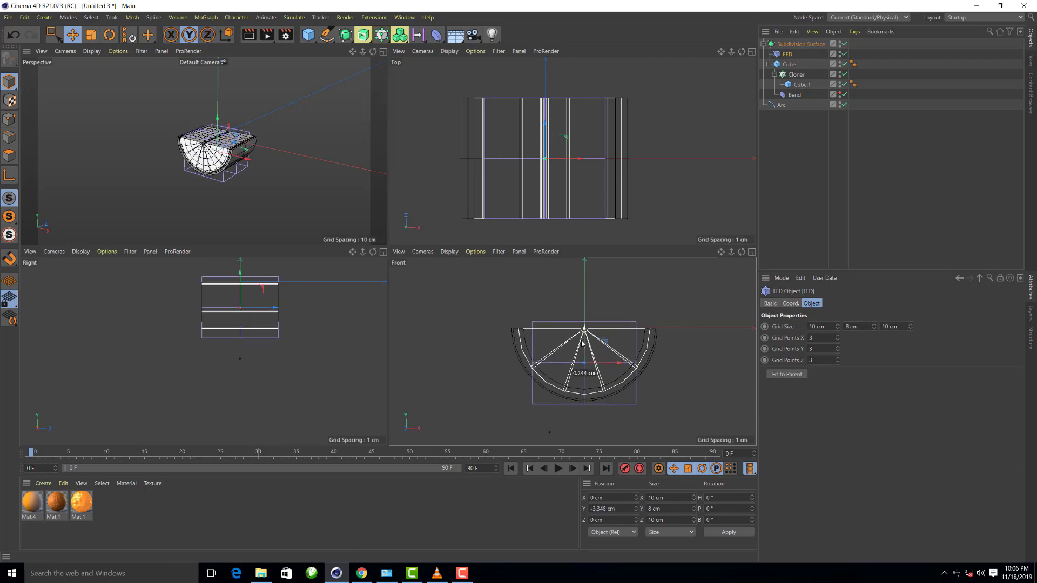
click(873, 330)
scroll(594, 378, up, 1)
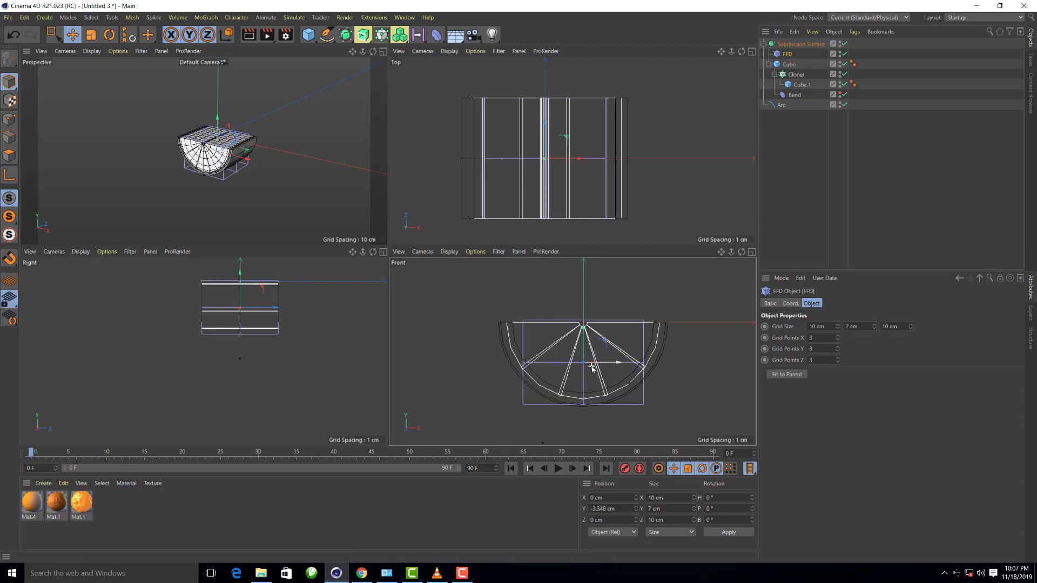
scroll(585, 345, up, 3)
scroll(581, 348, up, 2)
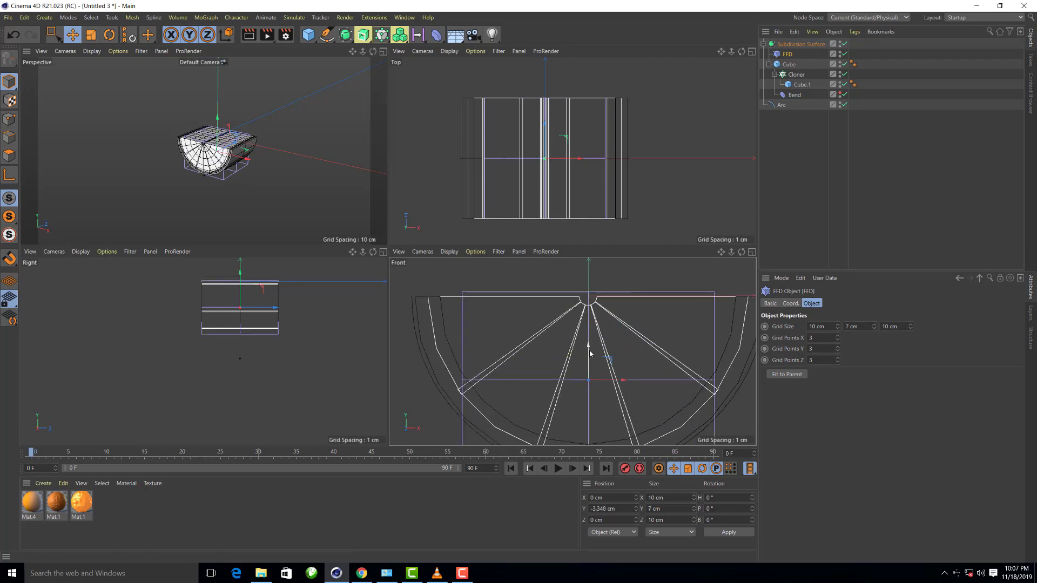
drag(588, 354, 589, 361)
Widen the FFD cage's X grid size to 14 cm to fit the wedge
scroll(588, 378, down, 1)
scroll(591, 398, down, 1)
scroll(591, 400, down, 1)
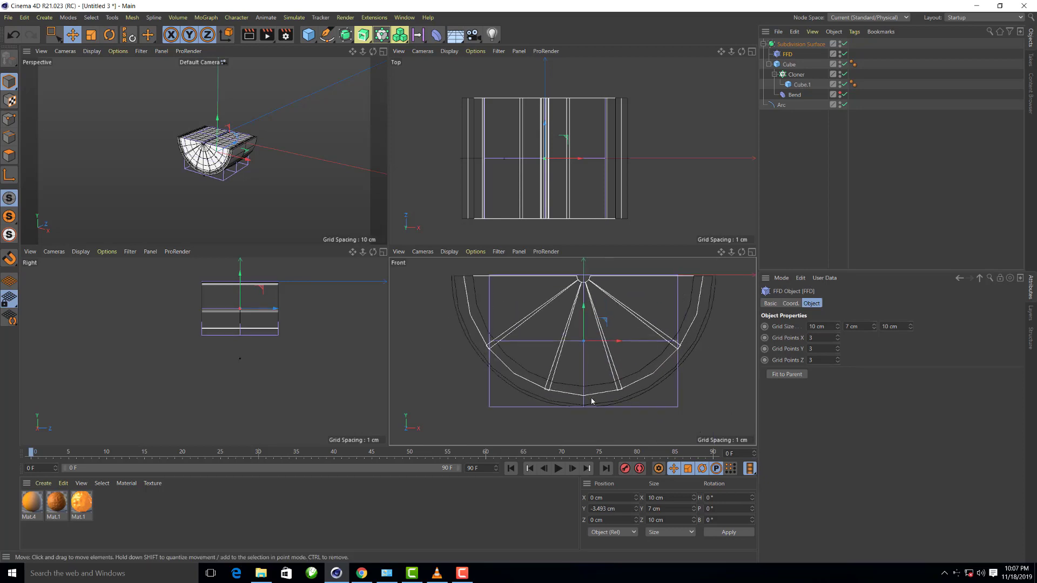
scroll(594, 399, down, 2)
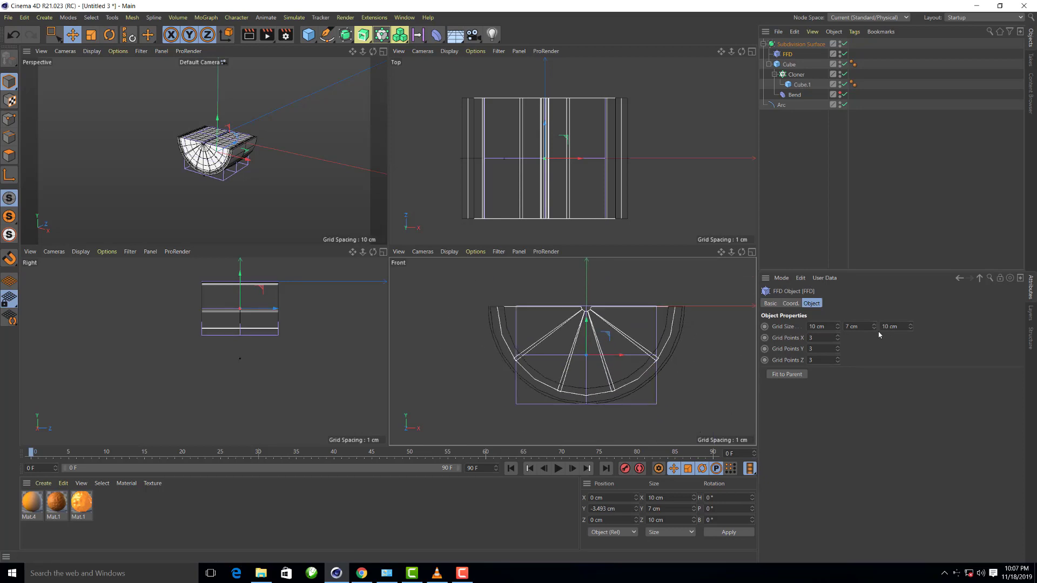
click(838, 324)
click(838, 324)
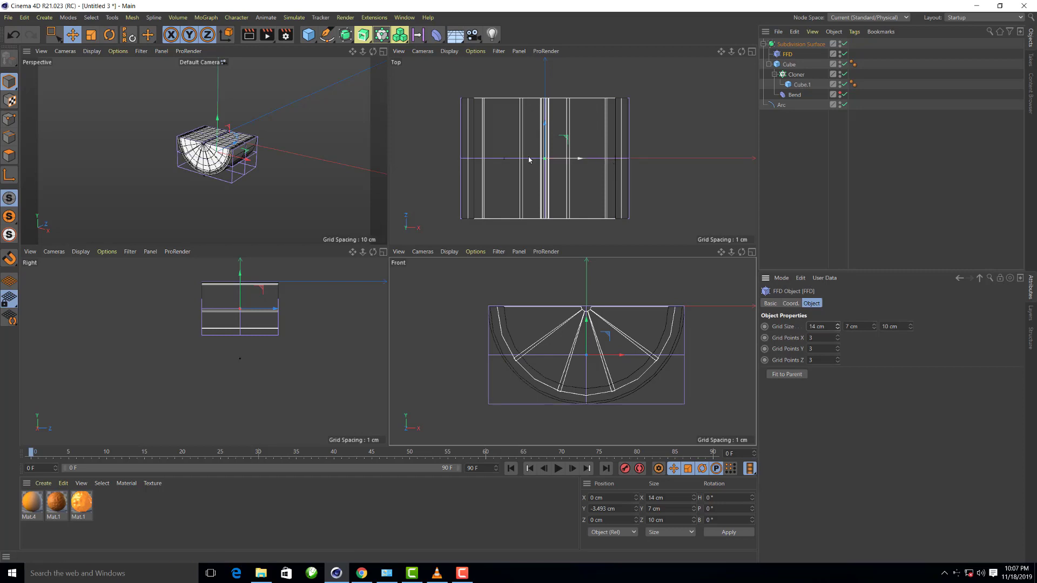
Maximize the Perspective view to fill the workspace
click(277, 362)
scroll(277, 364, up, 1)
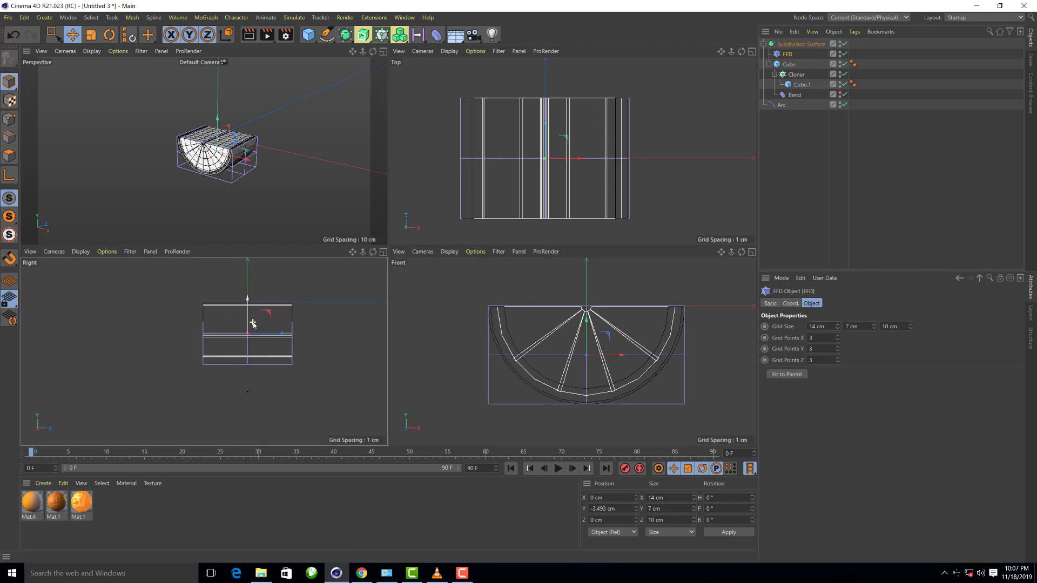
scroll(250, 322, up, 3)
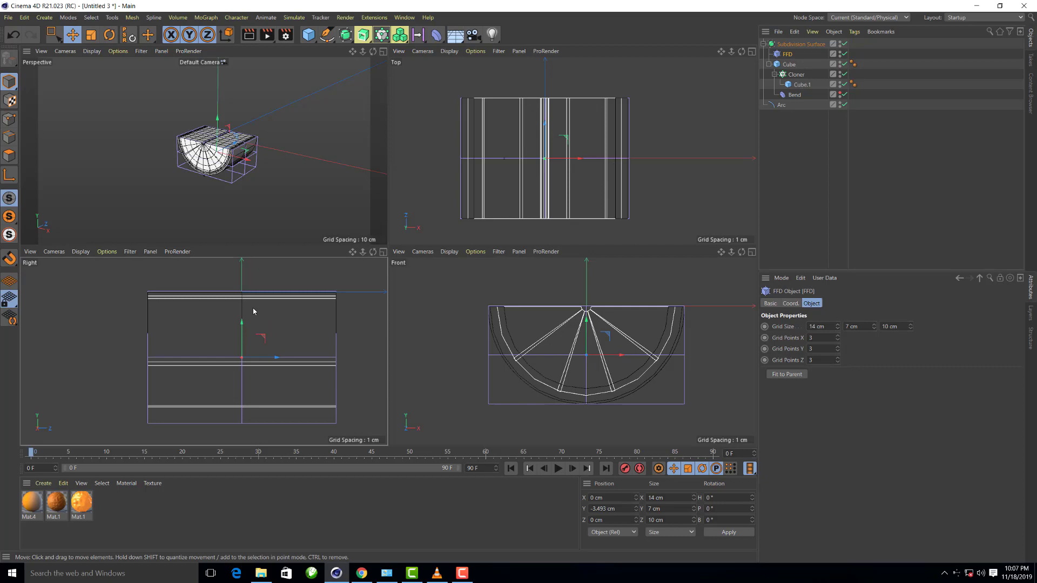
scroll(231, 184, up, 3)
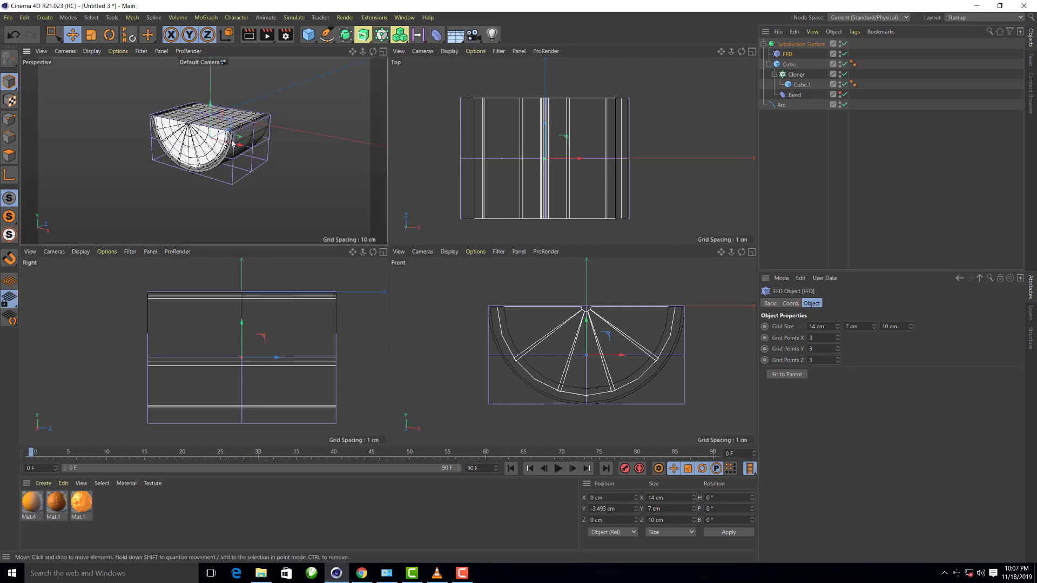
click(383, 51)
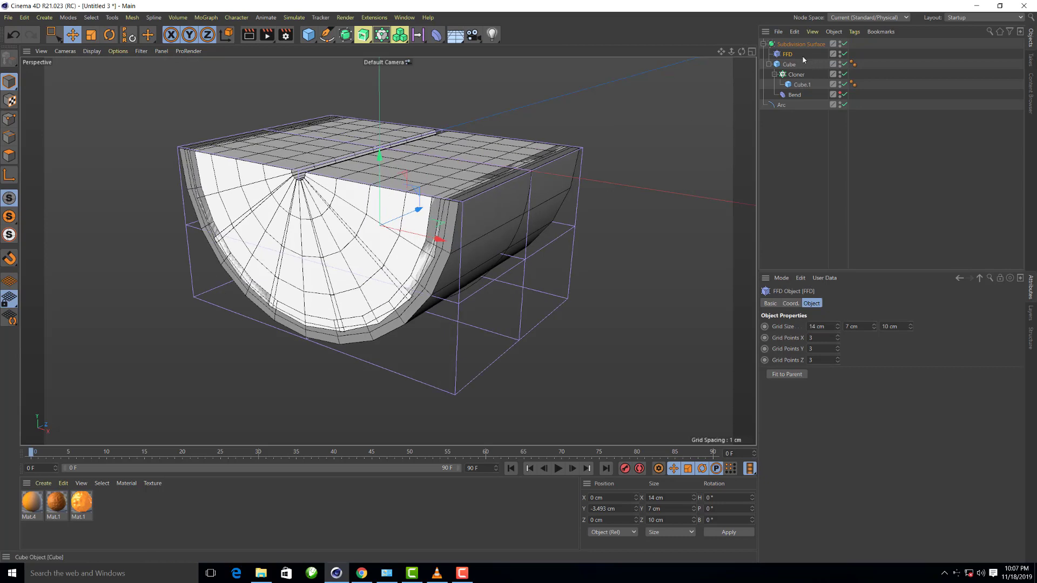
Lower the FFD Grid Points on X, Y and Z to 2 each
click(837, 341)
click(839, 351)
click(837, 362)
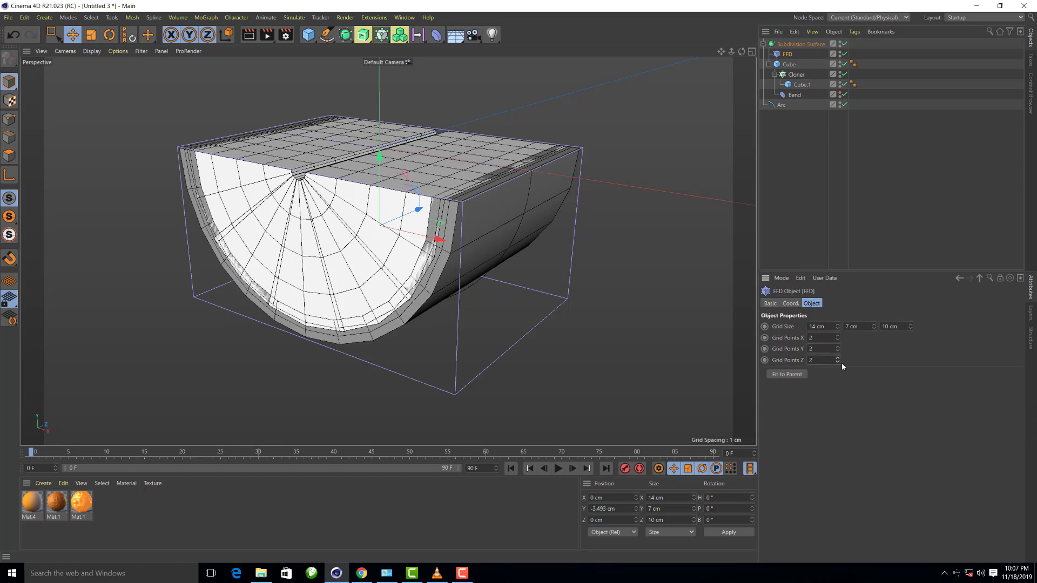
scroll(398, 270, down, 3)
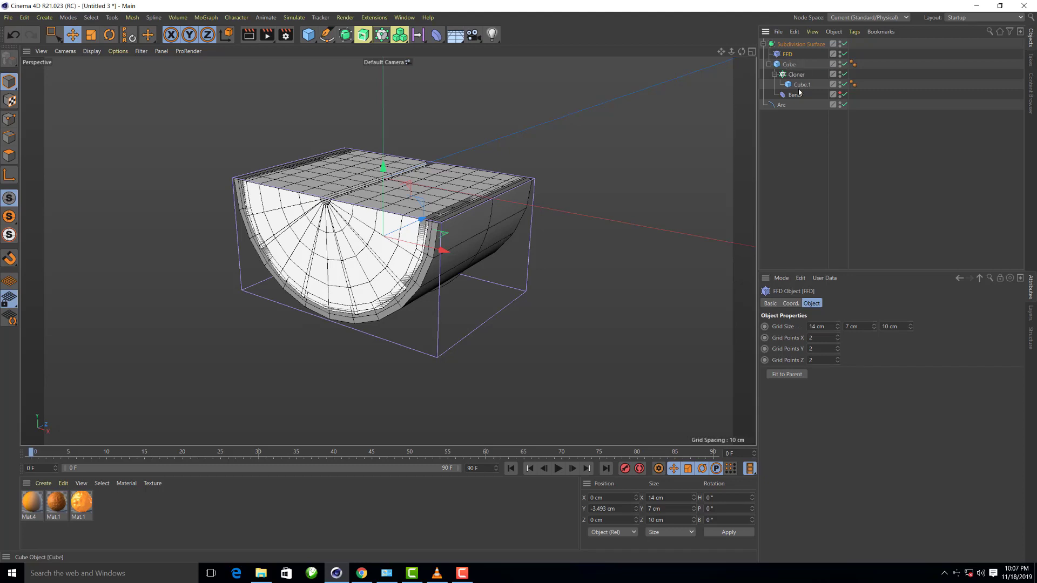
click(9, 118)
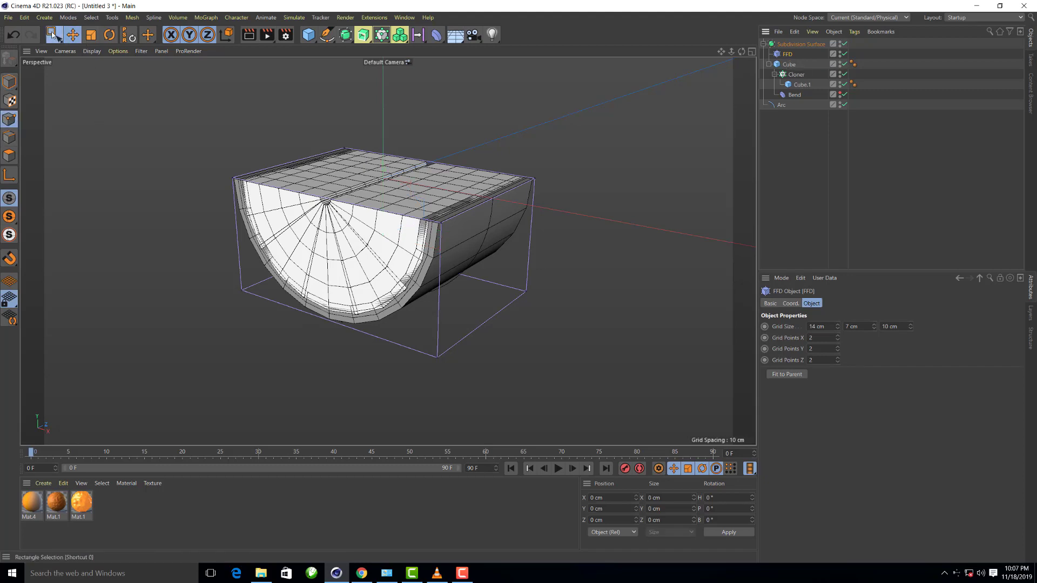
Live Select the four top corner points of the FFD lattice
click(62, 39)
click(235, 179)
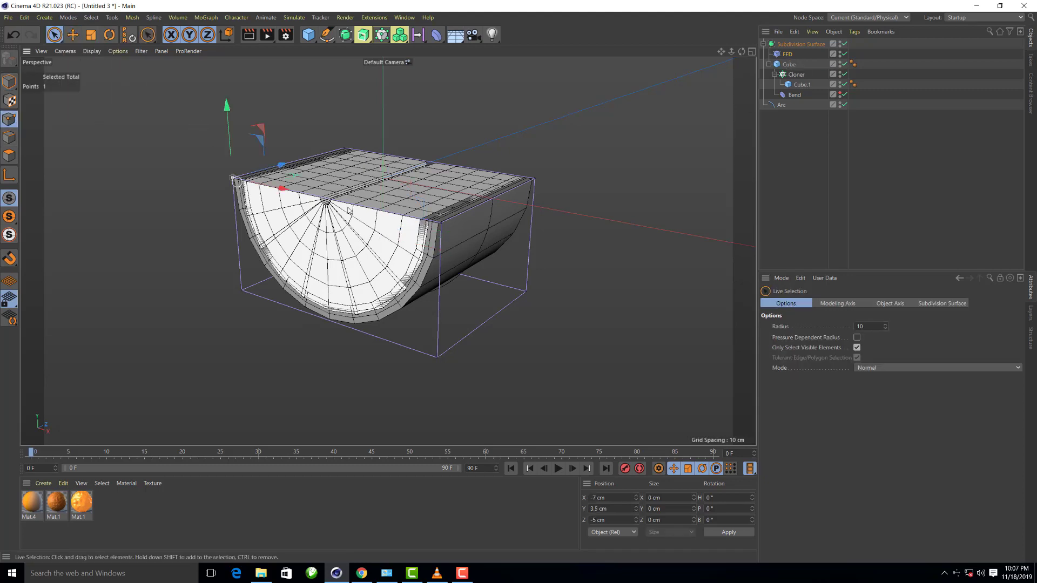
shift+click(344, 146)
shift+click(441, 224)
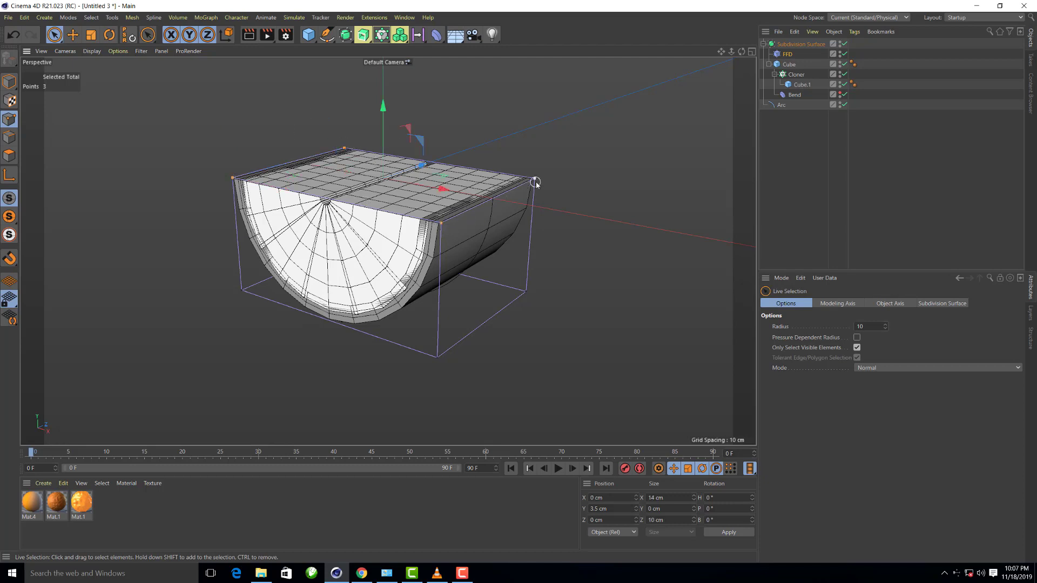
Scale the selected points along Z and set their Size Z to 0 cm
click(90, 34)
drag(741, 51, 434, 205)
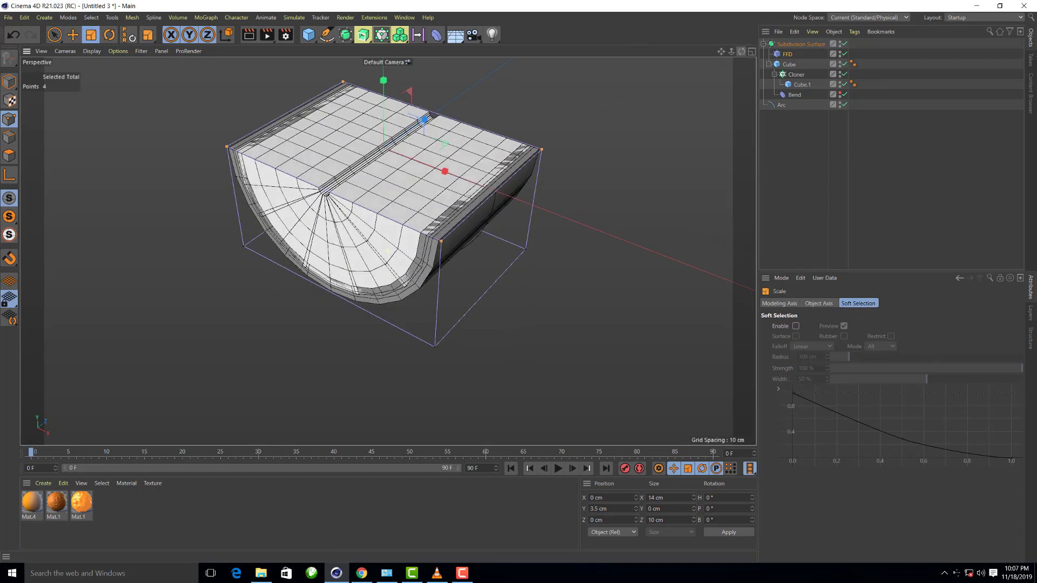
scroll(434, 205, up, 2)
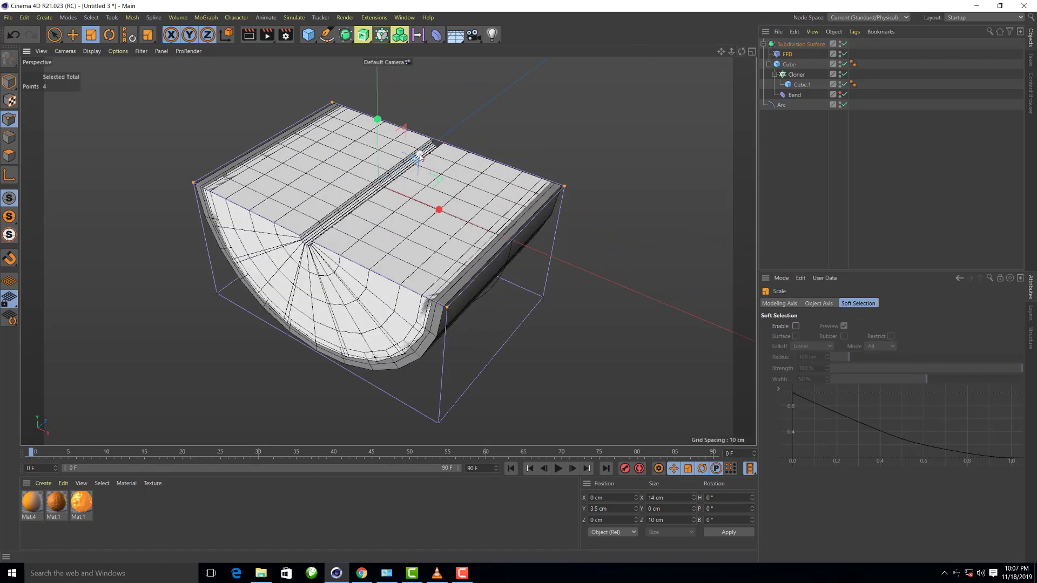
drag(419, 157, 377, 186)
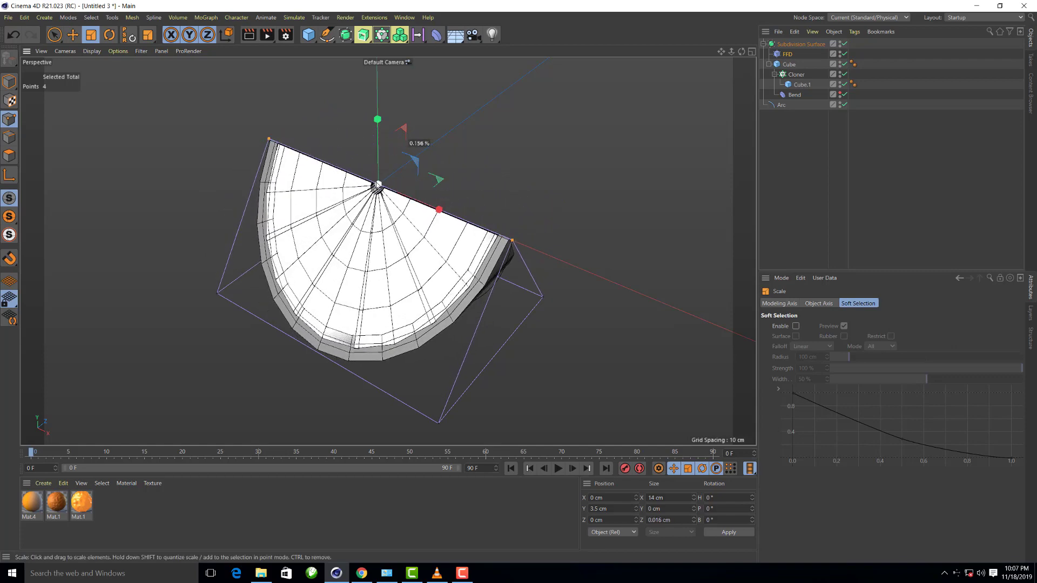
click(674, 519)
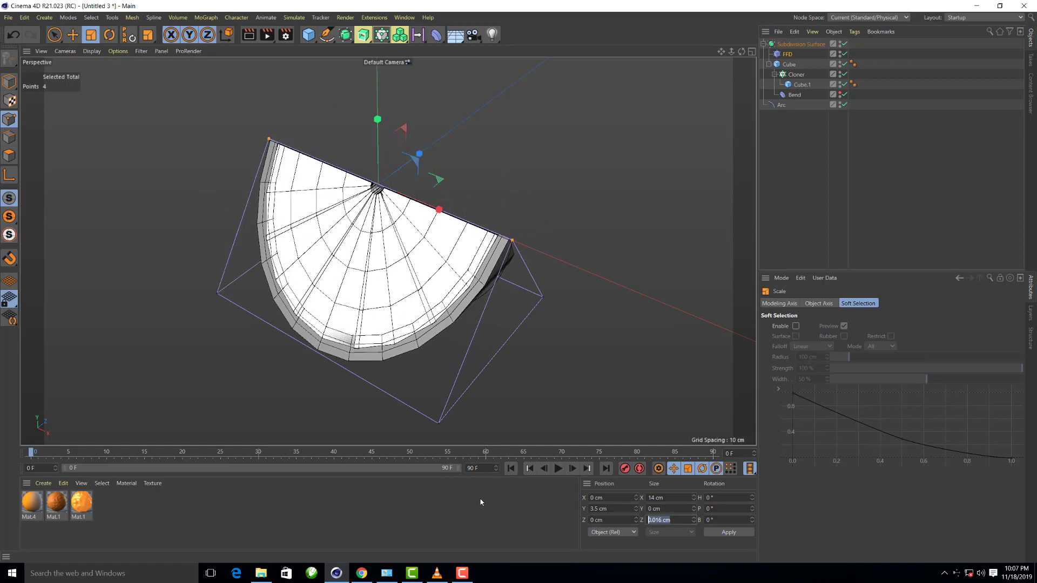
text(0)
key(Return)
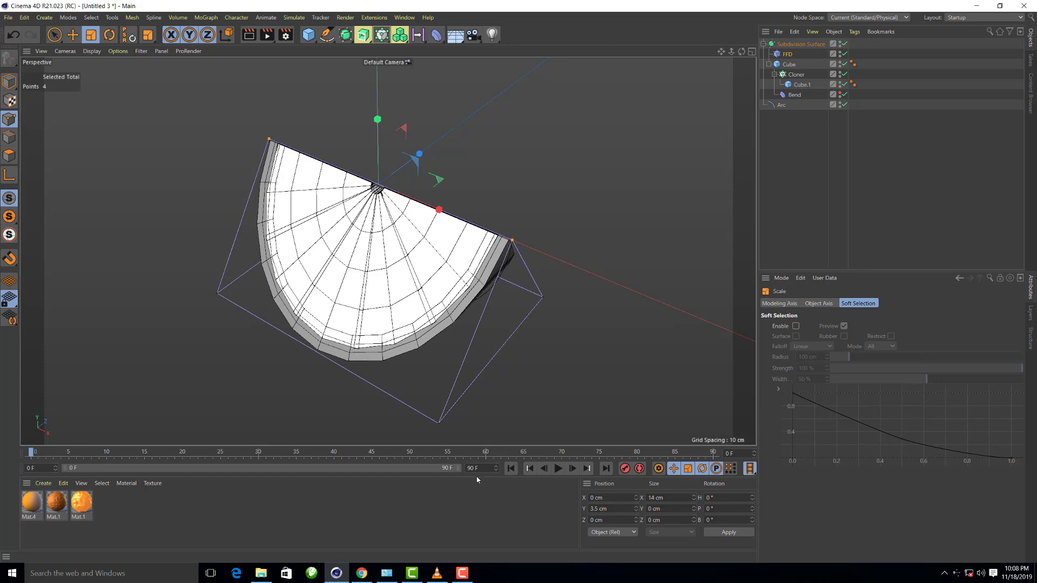
Deselect everything and check the flattened slice with a Render View preview
click(805, 174)
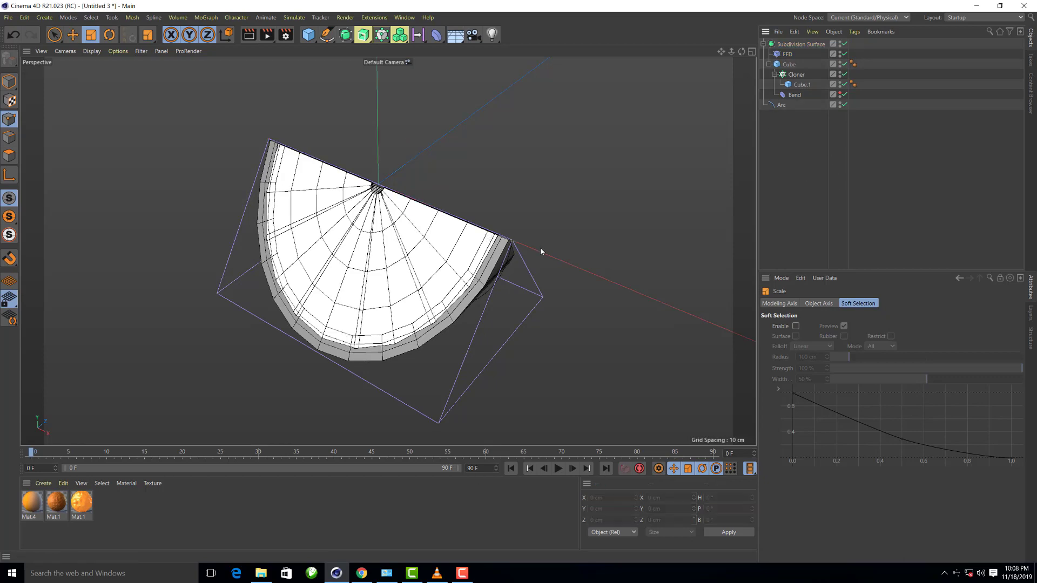
scroll(433, 178, down, 2)
scroll(486, 279, up, 2)
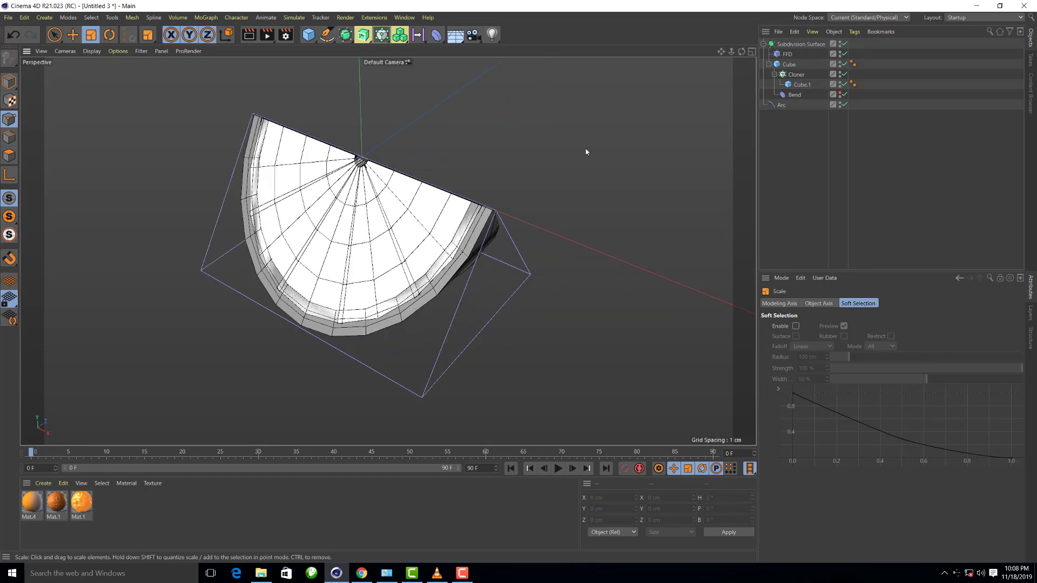
scroll(355, 294, up, 1)
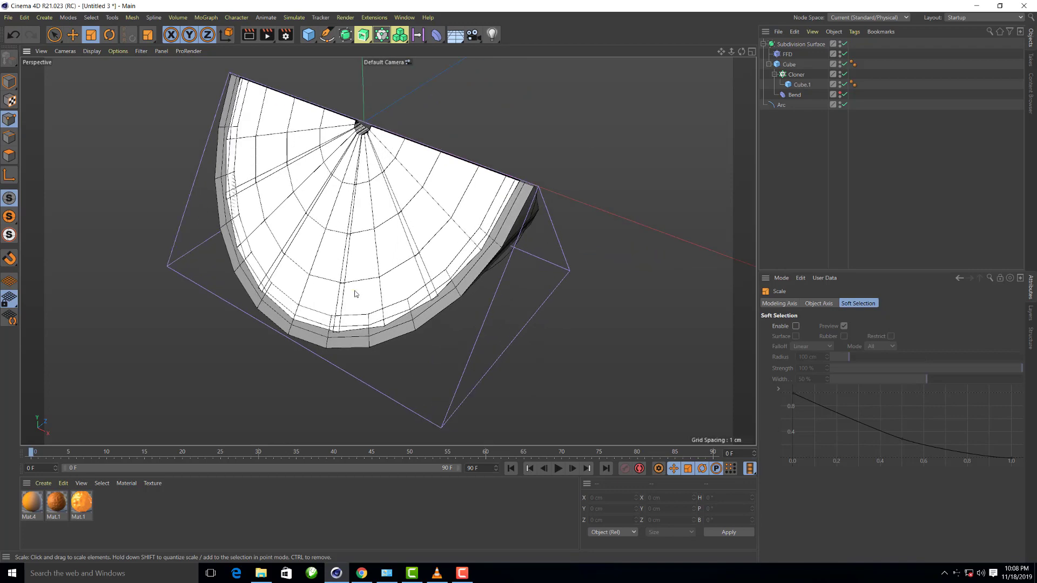
click(249, 35)
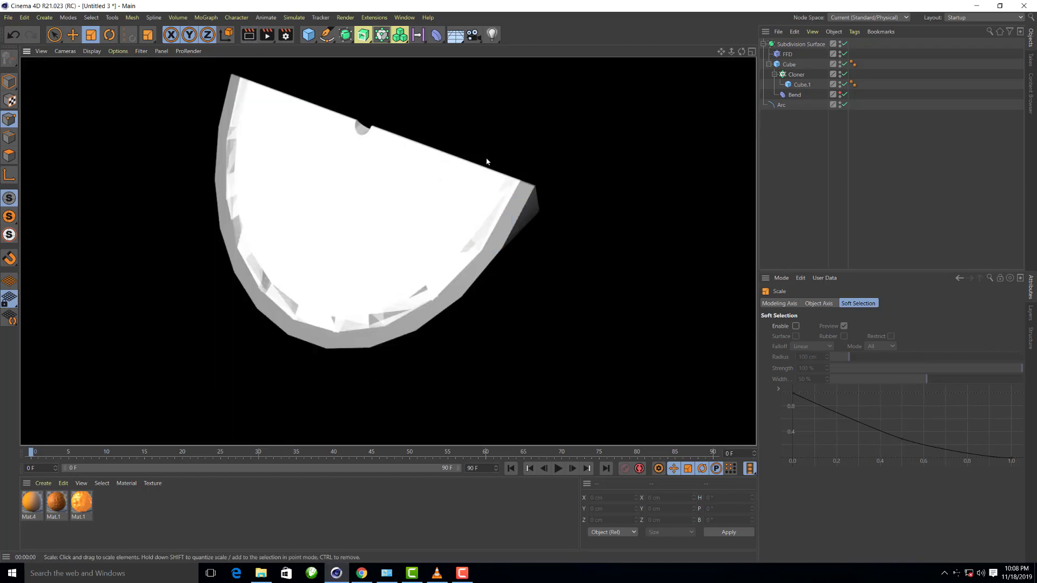
click(413, 272)
scroll(417, 249, down, 1)
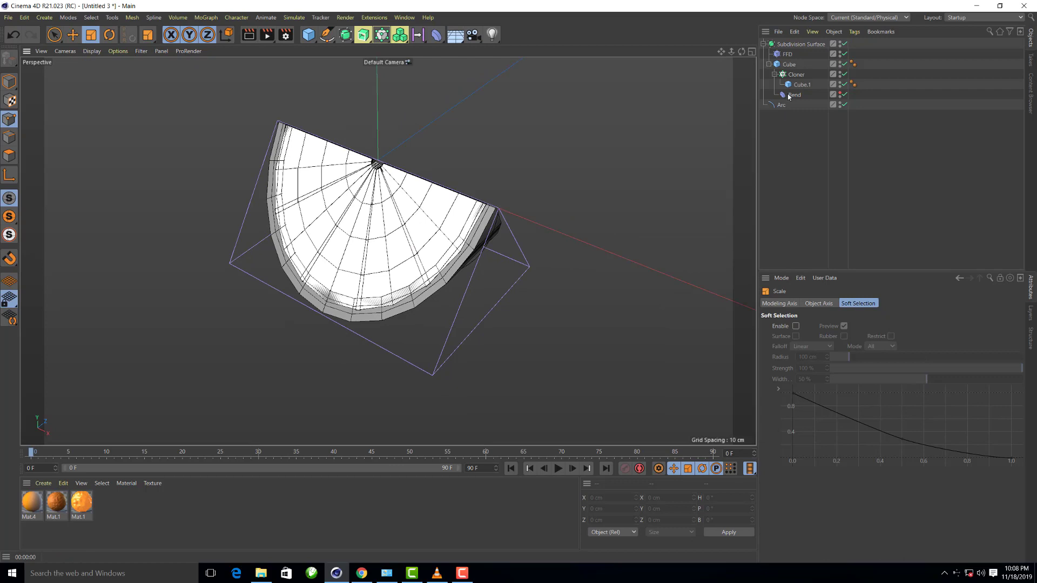
Create a Null inside the Subdivision Surface and move the FFD and Cube under it
click(768, 65)
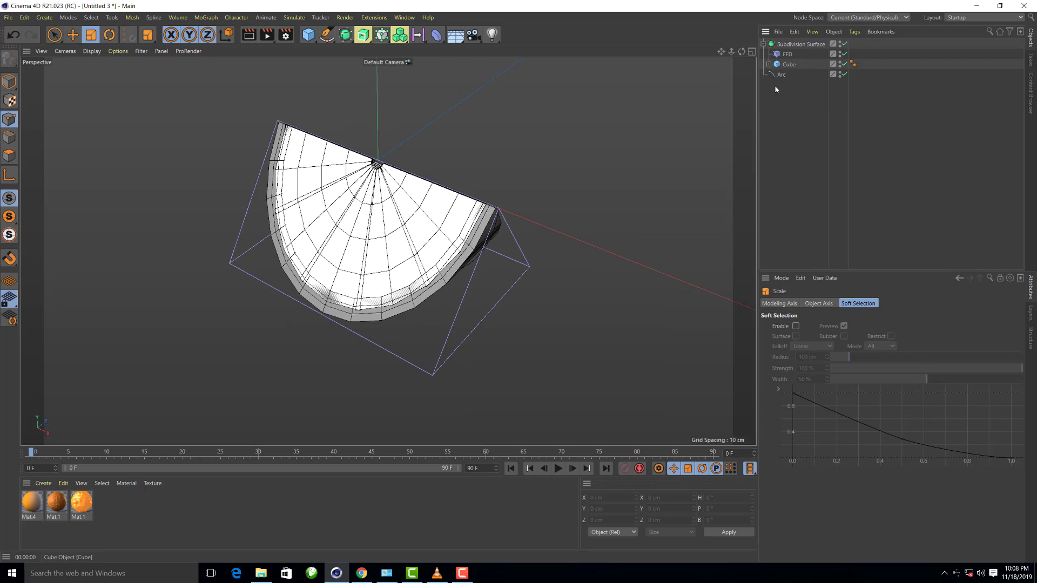
click(69, 17)
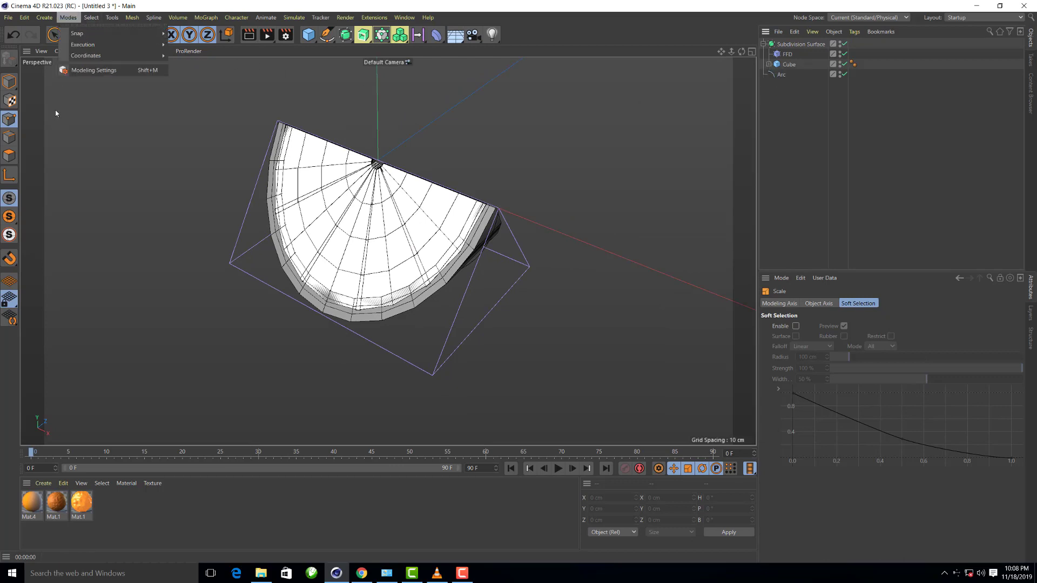
click(143, 24)
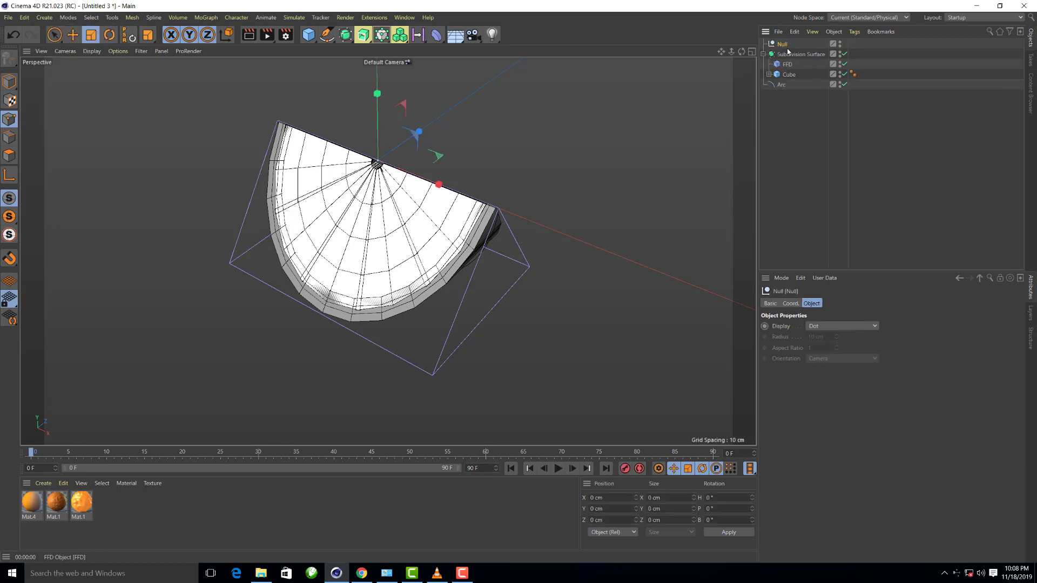
drag(781, 43, 790, 67)
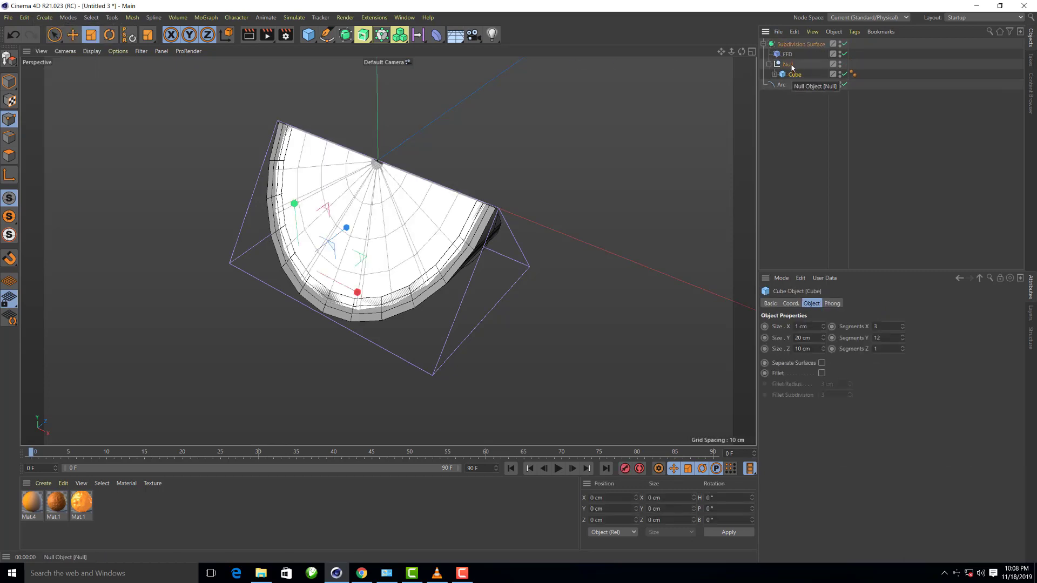
drag(787, 54, 790, 76)
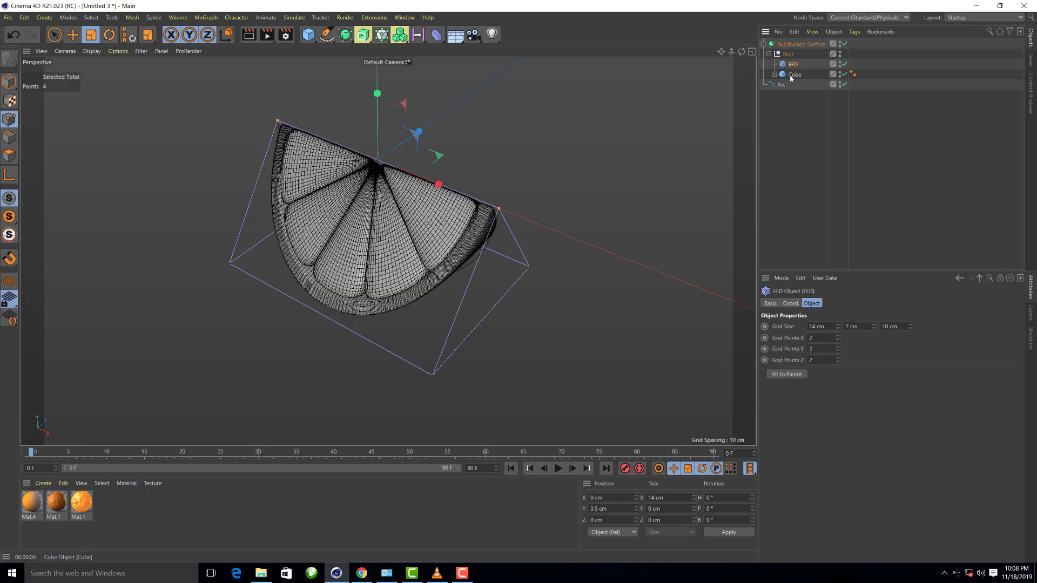
click(456, 230)
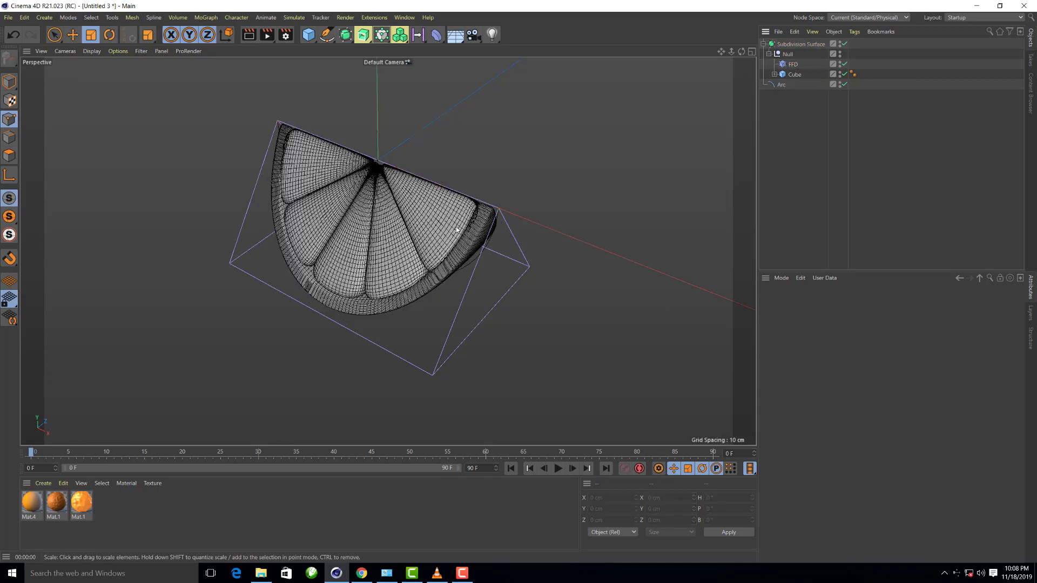
scroll(373, 179, up, 2)
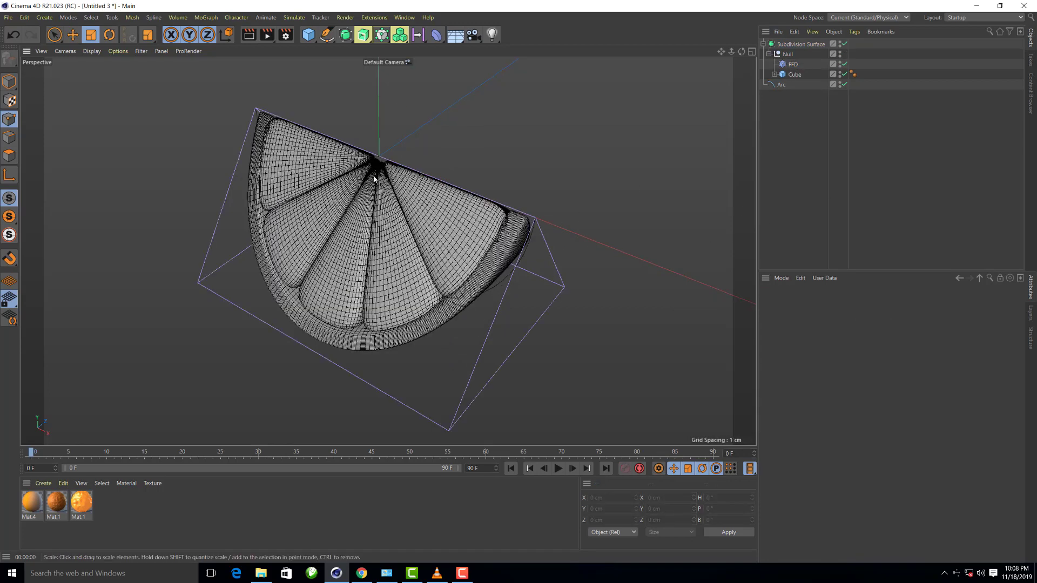
click(249, 35)
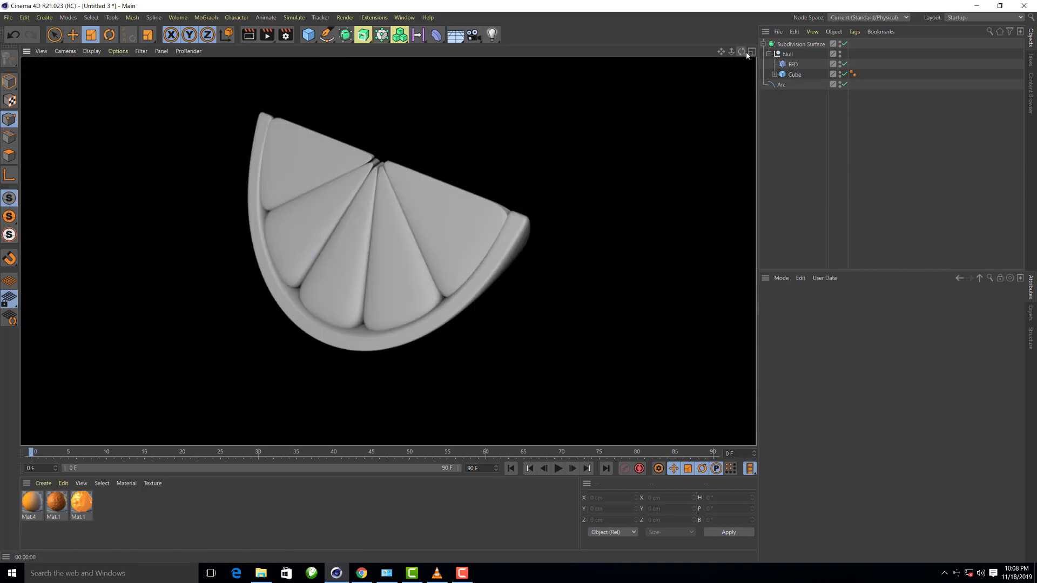
drag(742, 51, 741, 52)
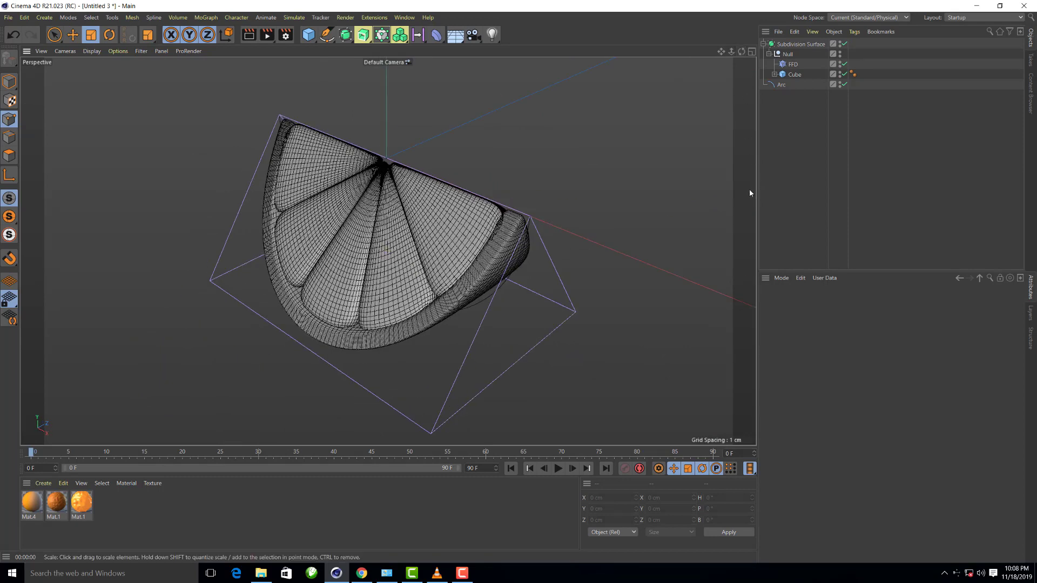
scroll(484, 192, down, 2)
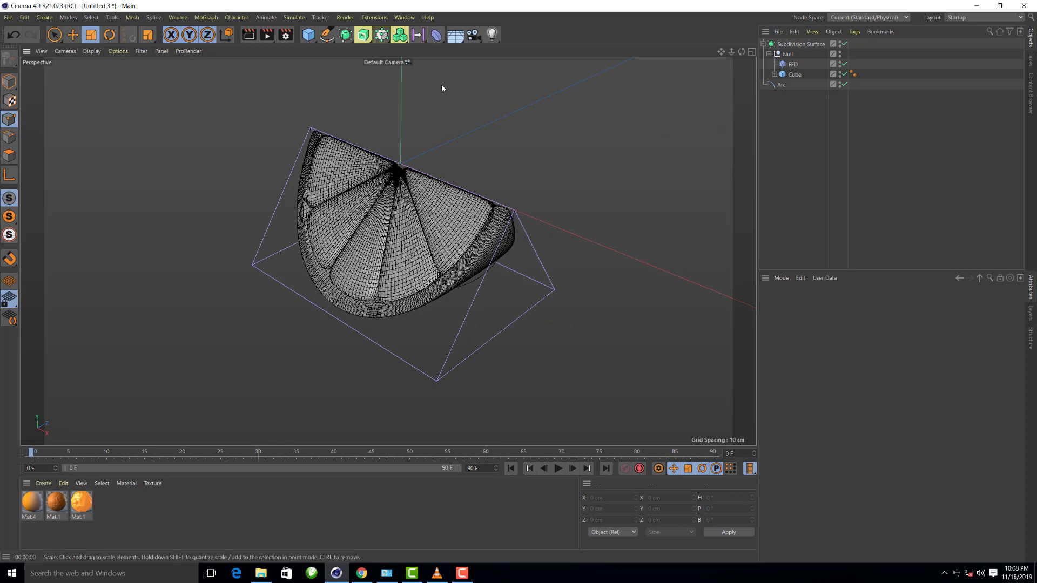
Add a second FFD deformer to the scene and select it
click(437, 39)
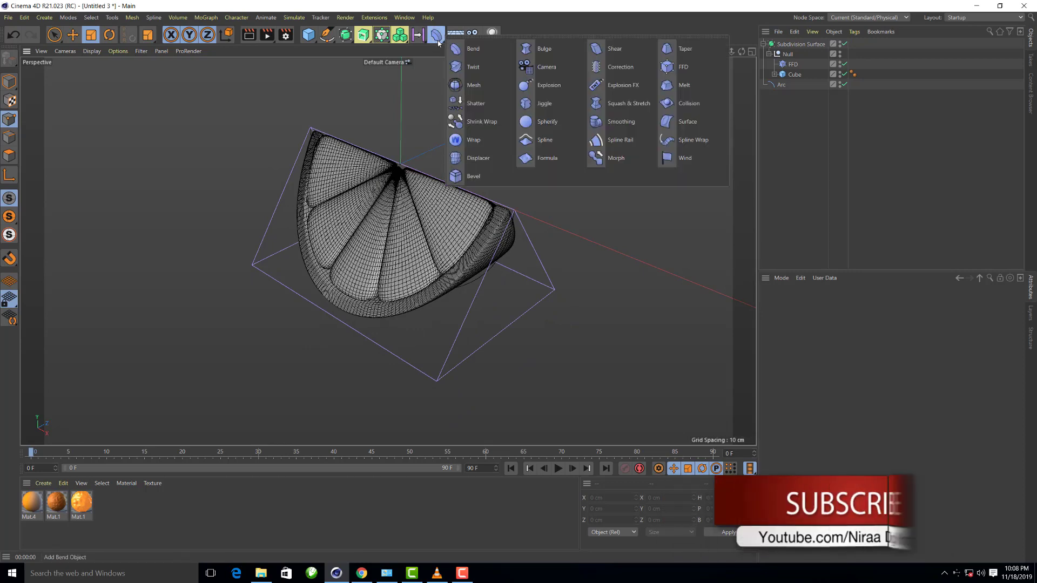
click(511, 14)
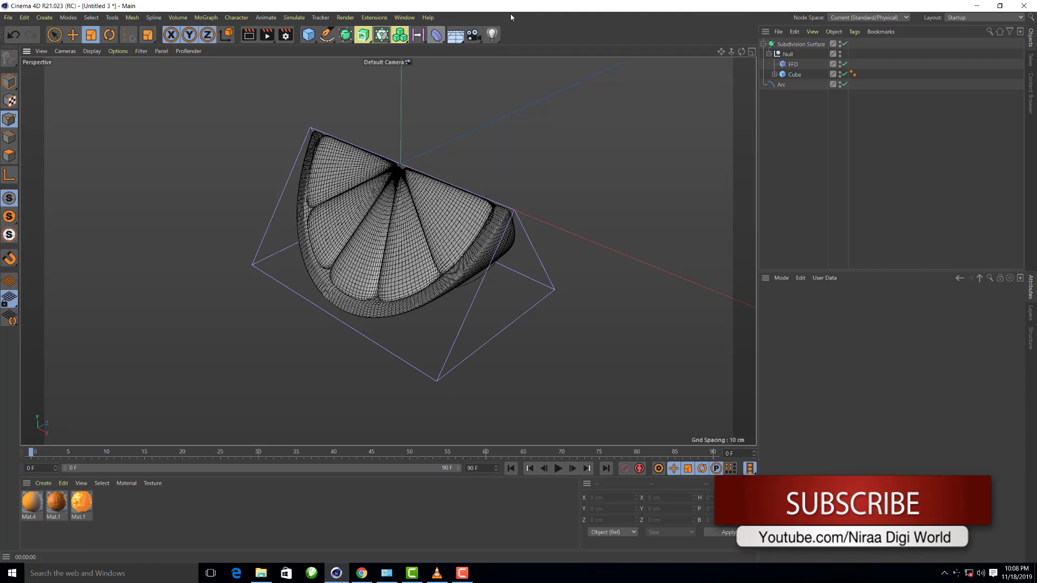
click(790, 64)
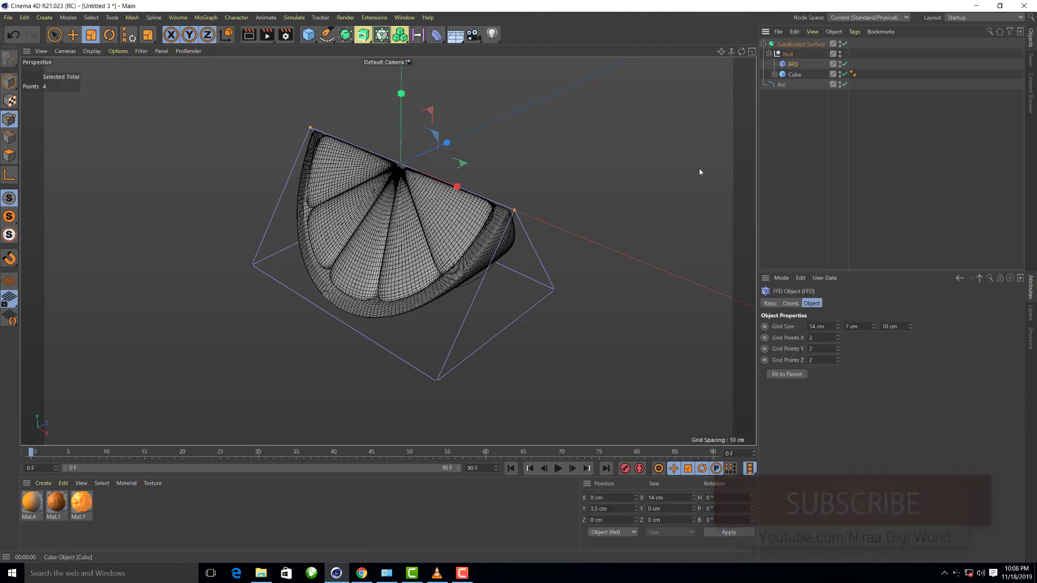
click(438, 38)
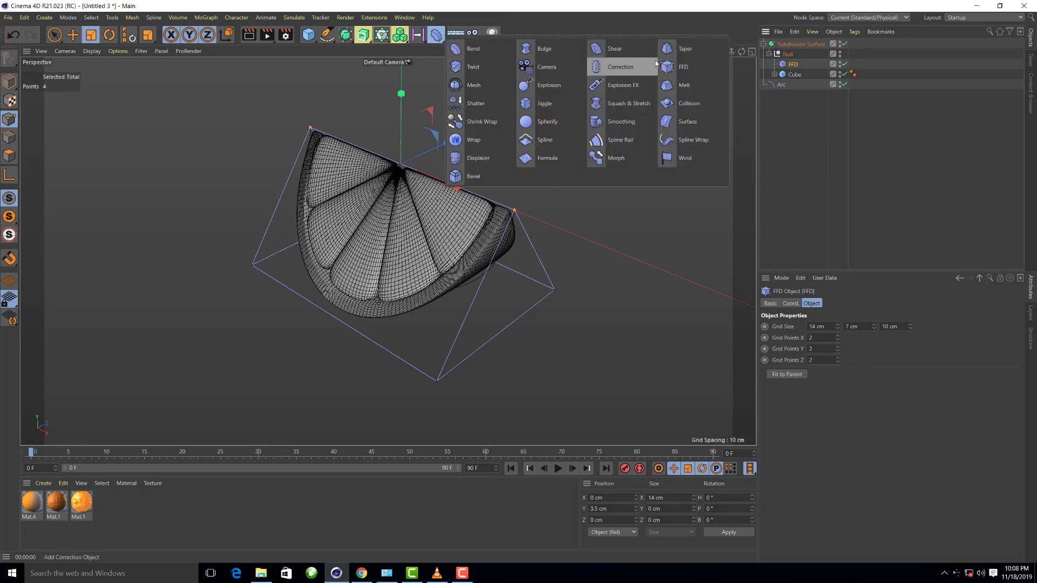
click(704, 69)
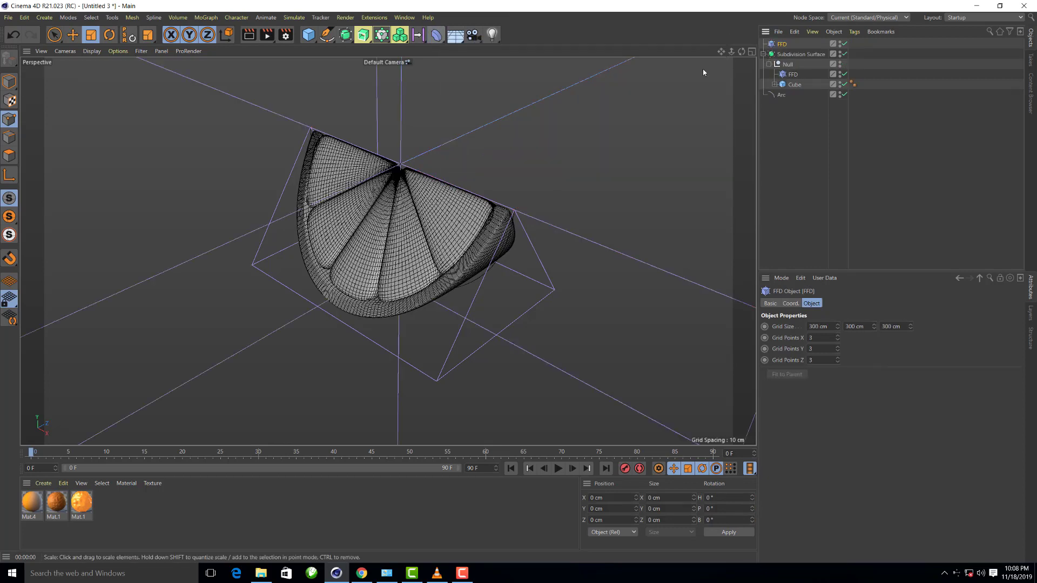
click(788, 76)
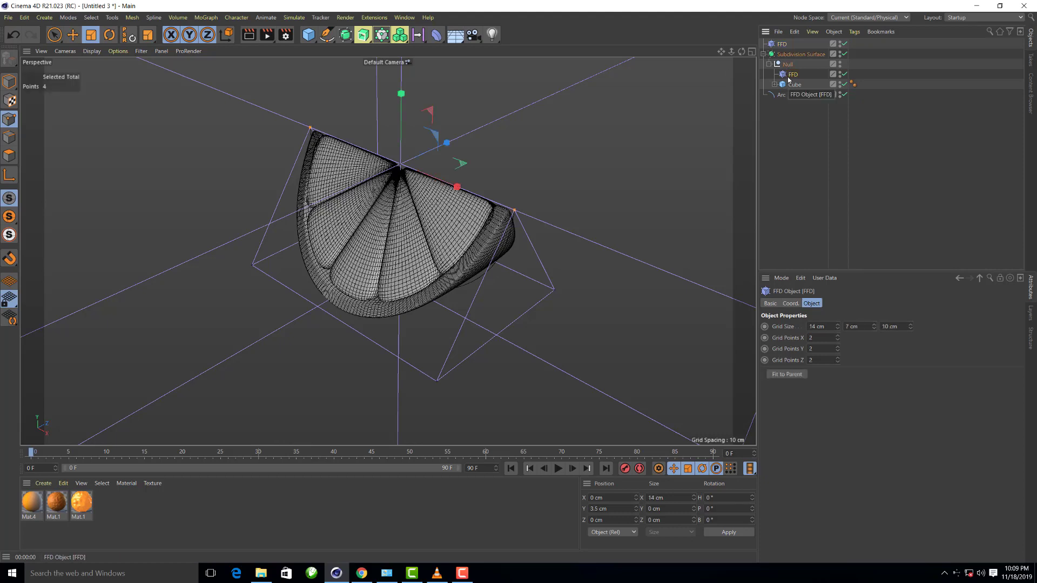
click(784, 44)
Set the new FFD's Grid Size to 14 × 7 × 10 cm
click(817, 327)
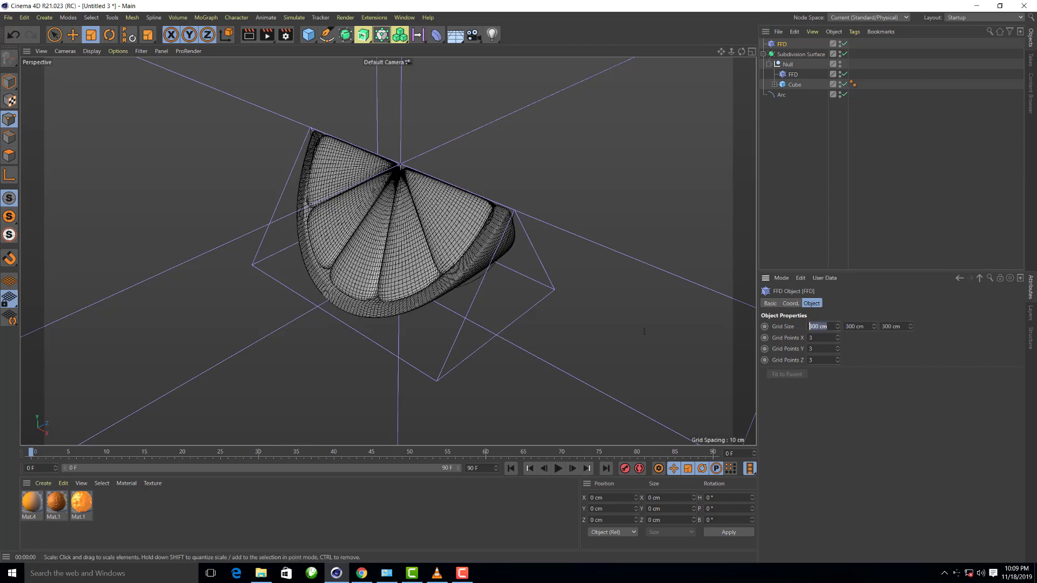
text(14)
key(Tab)
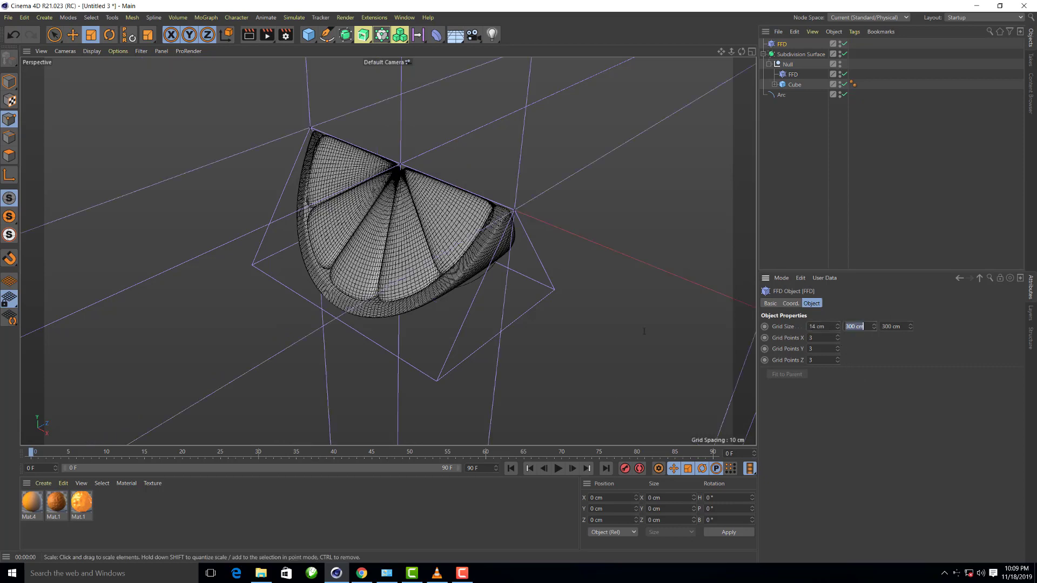
text(7)
key(Tab)
text(1)
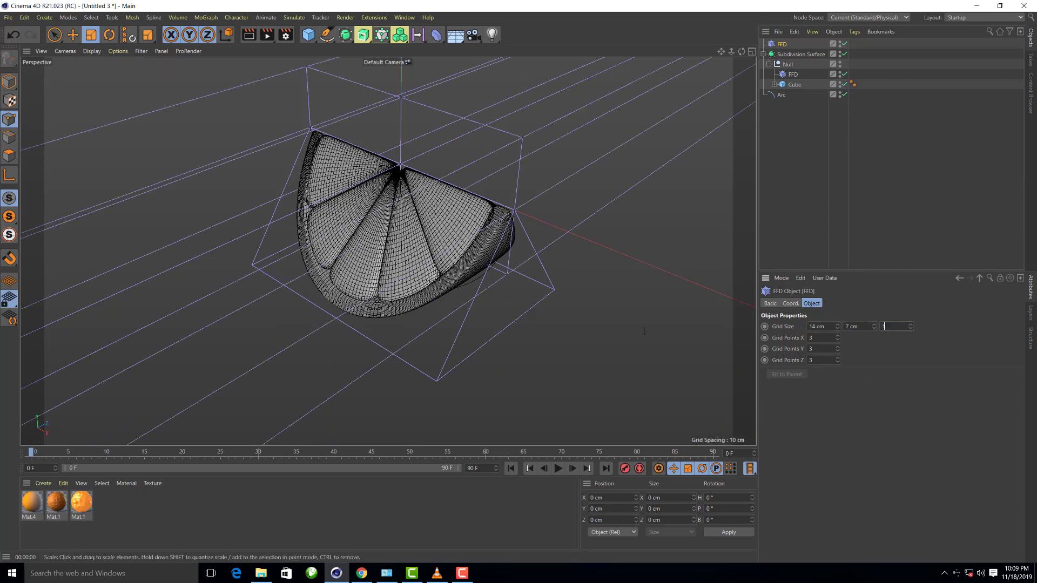
key(Return)
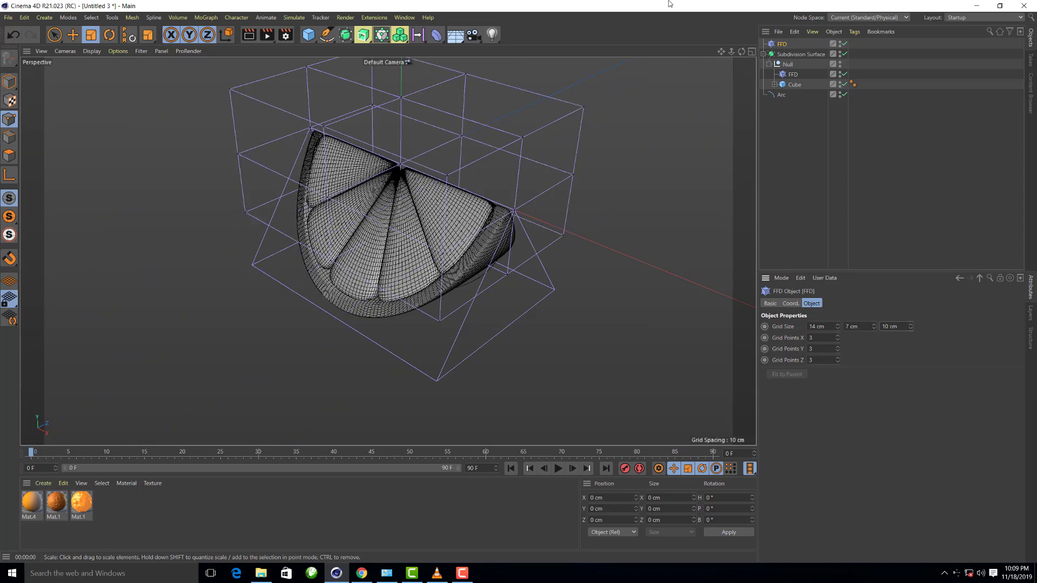
In the four-view layout, use Move in Model mode to drag the new FFD cage down along Y
click(752, 51)
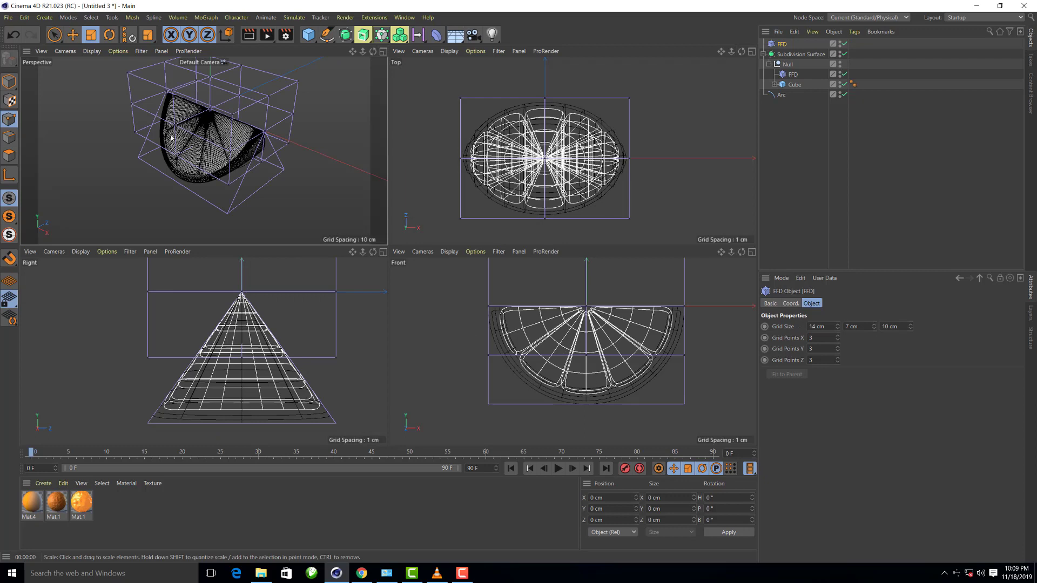
key(e)
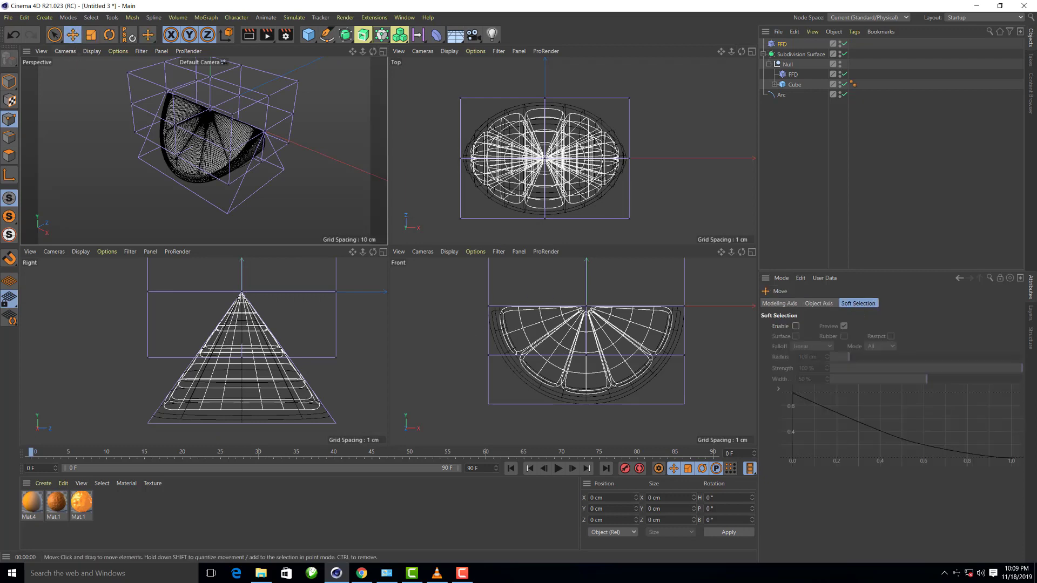
click(9, 82)
scroll(261, 281, down, 2)
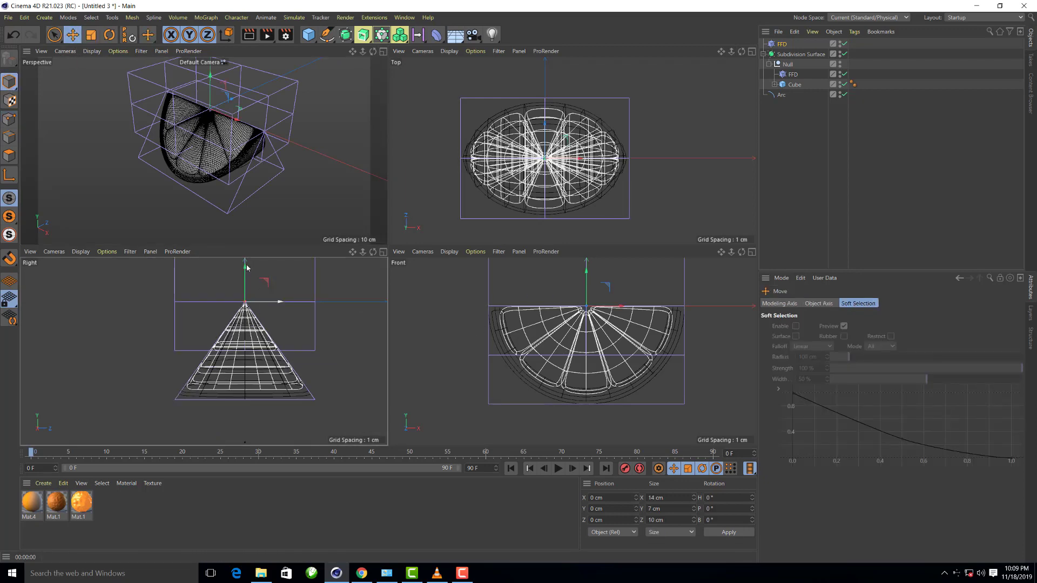
drag(247, 267, 244, 319)
Fine-tune the new FFD cage's position to Y -3.493 cm
scroll(245, 356, up, 2)
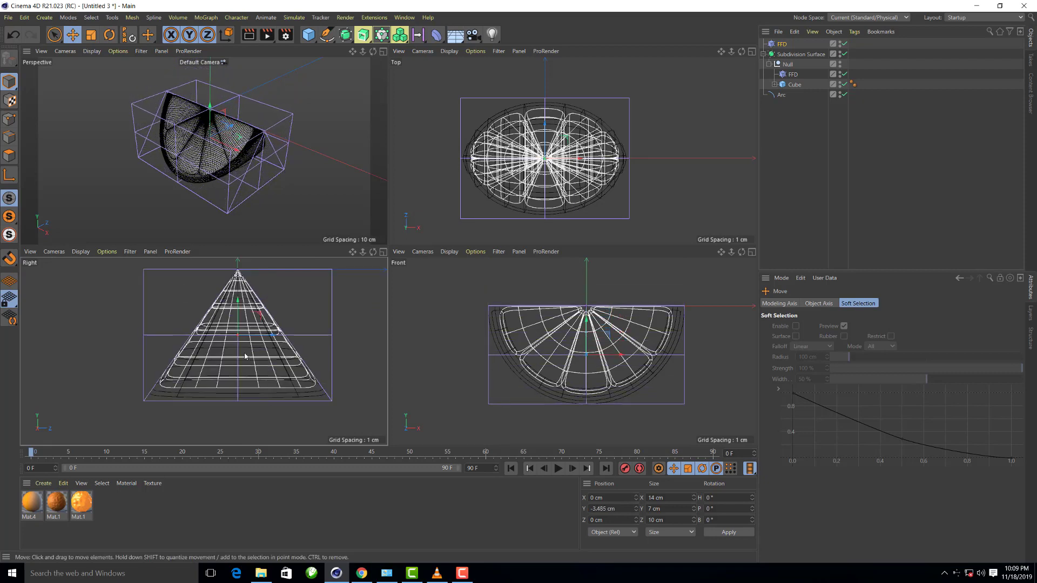
scroll(245, 357, up, 1)
scroll(243, 352, up, 1)
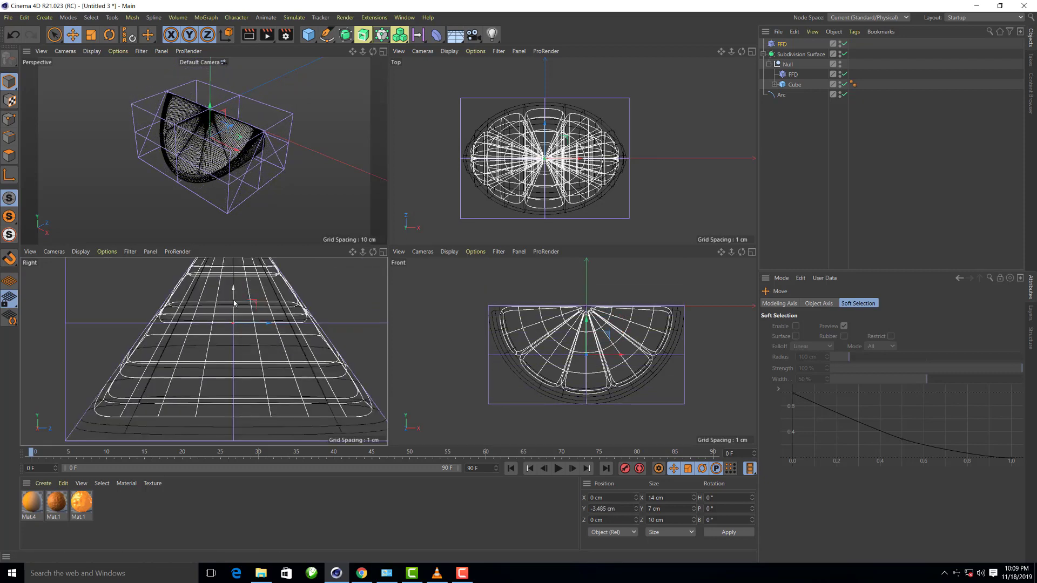
drag(234, 303, 233, 302)
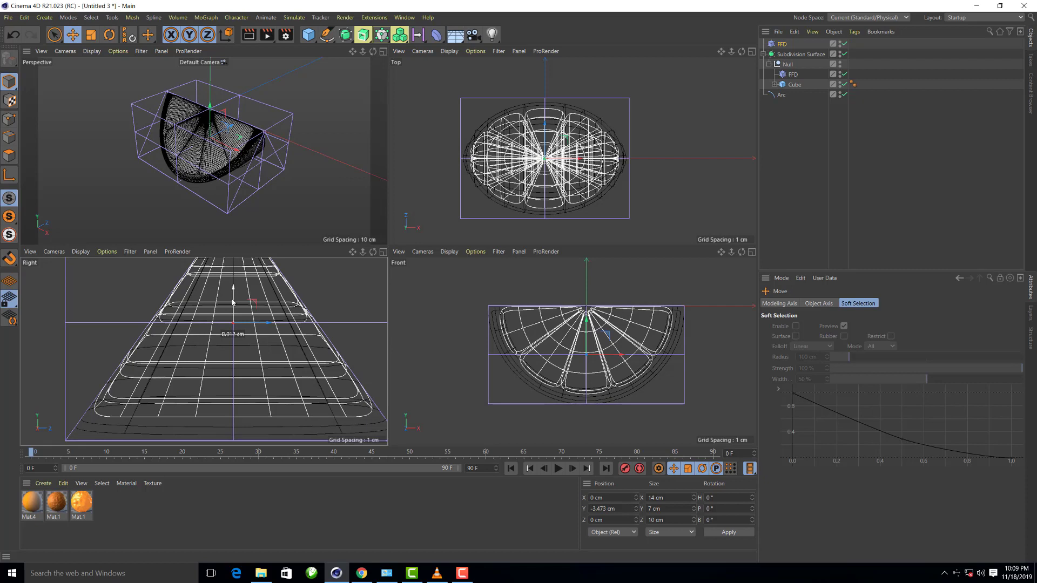
drag(232, 303, 232, 303)
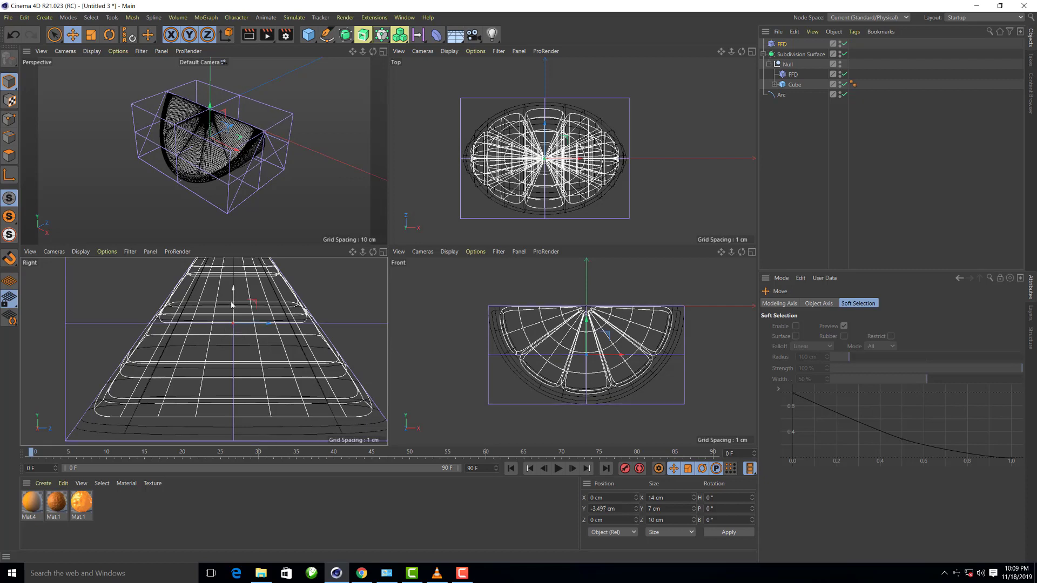
click(792, 75)
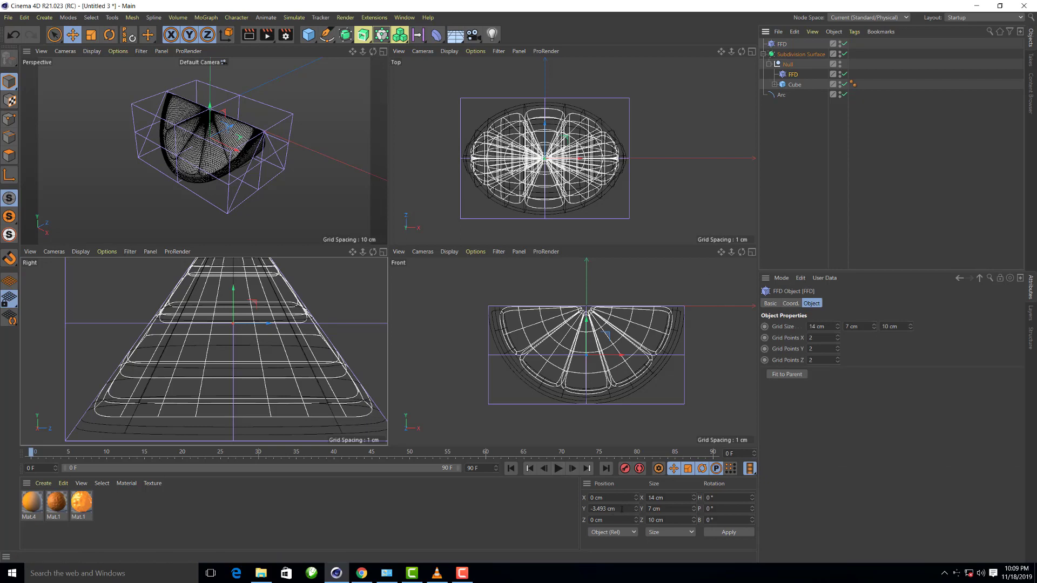
drag(622, 509, 462, 515)
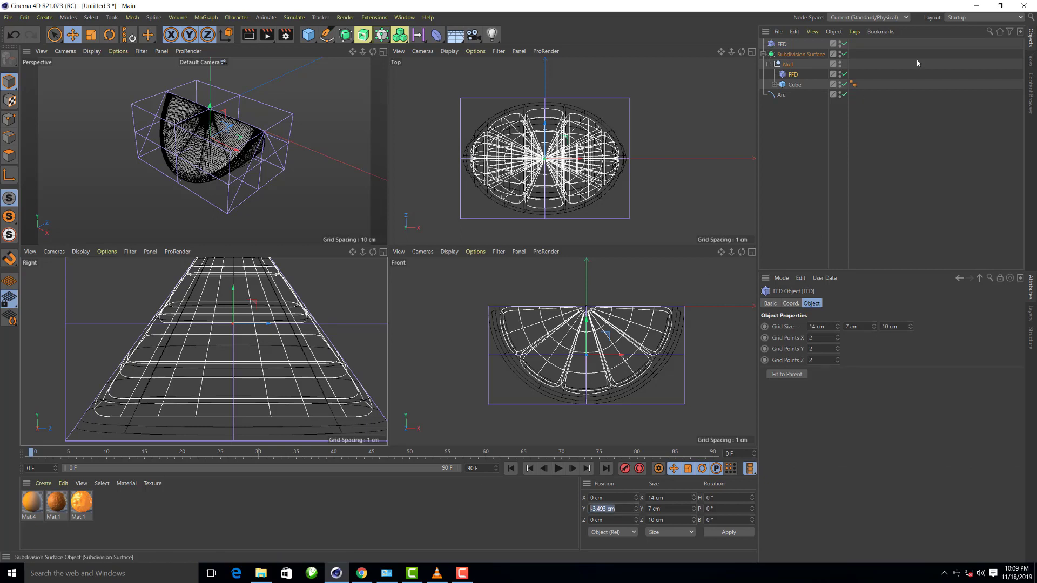
click(781, 44)
drag(627, 510, 390, 495)
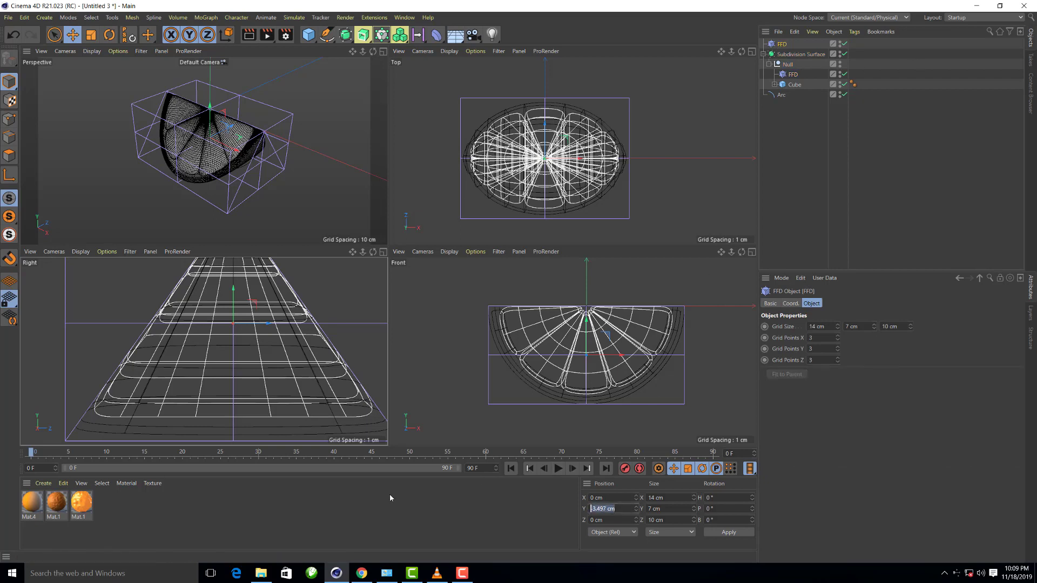
key(Escape)
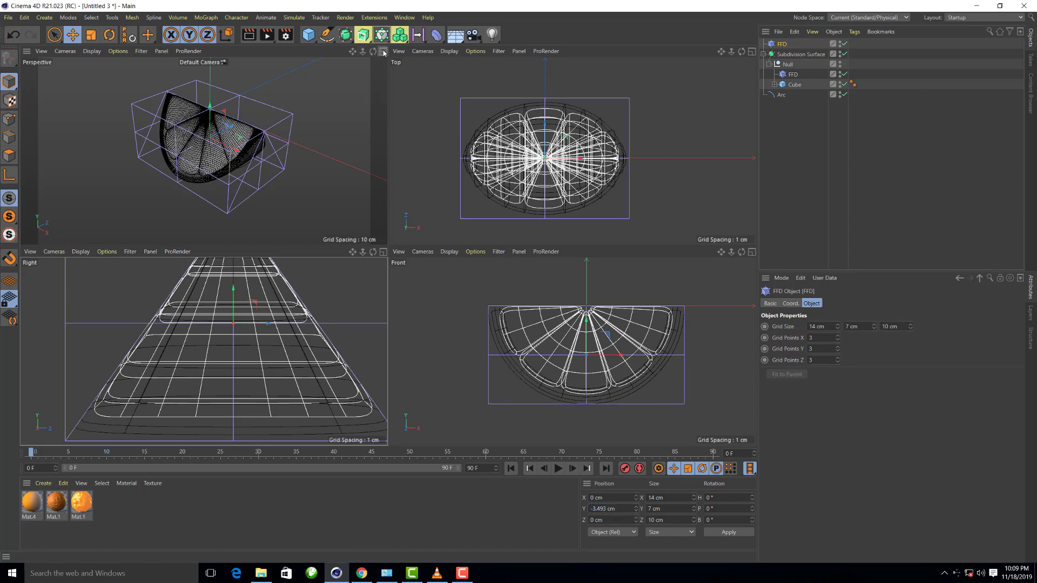
scroll(300, 215, down, 2)
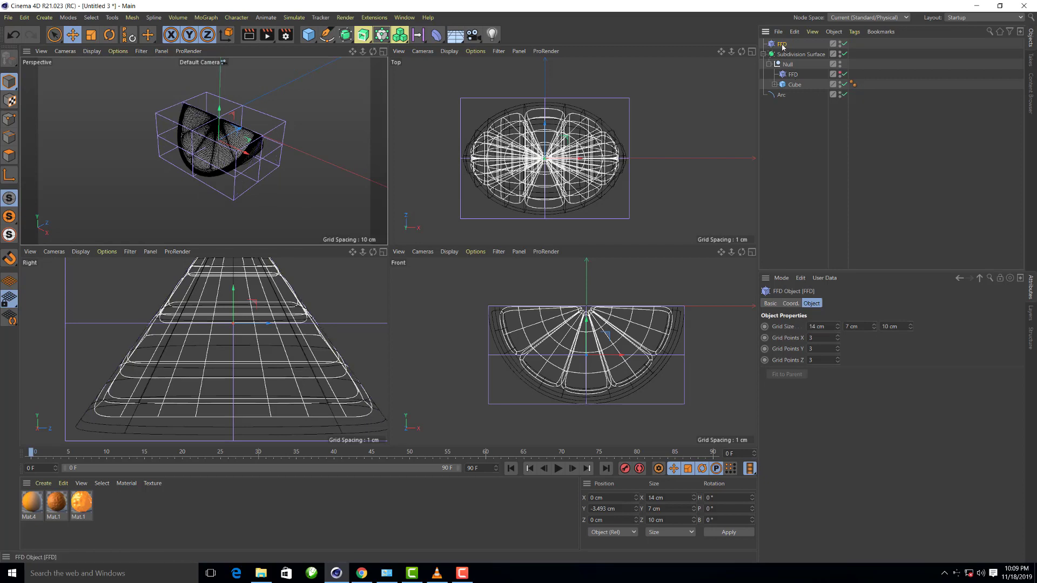
click(838, 341)
click(838, 351)
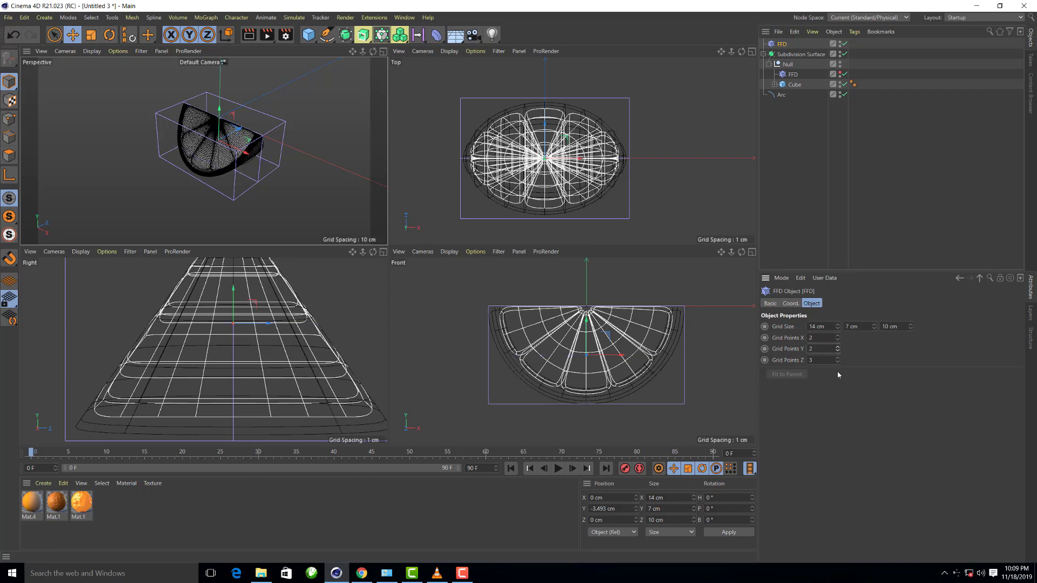
click(838, 358)
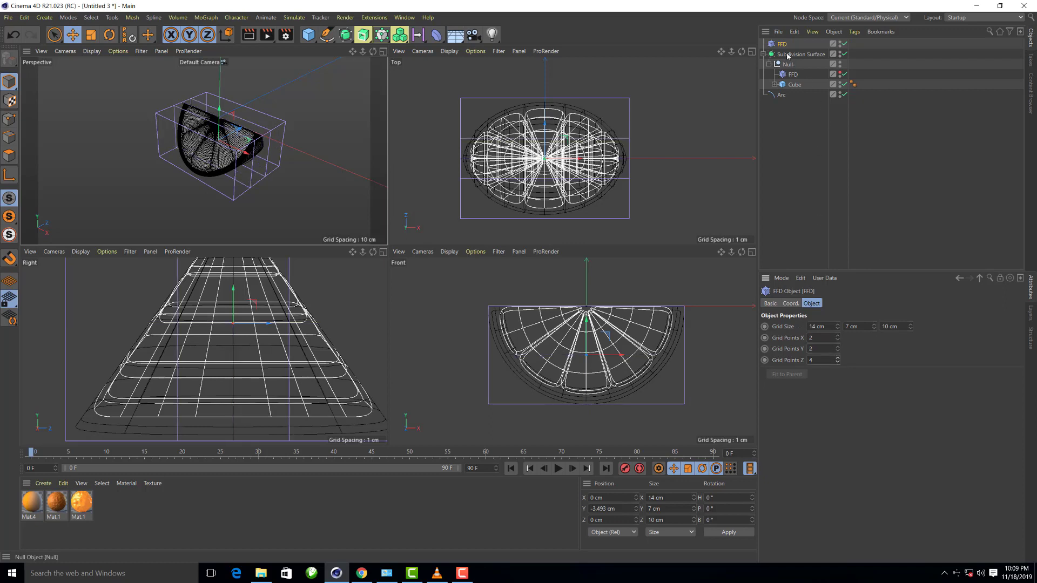
drag(782, 45, 793, 70)
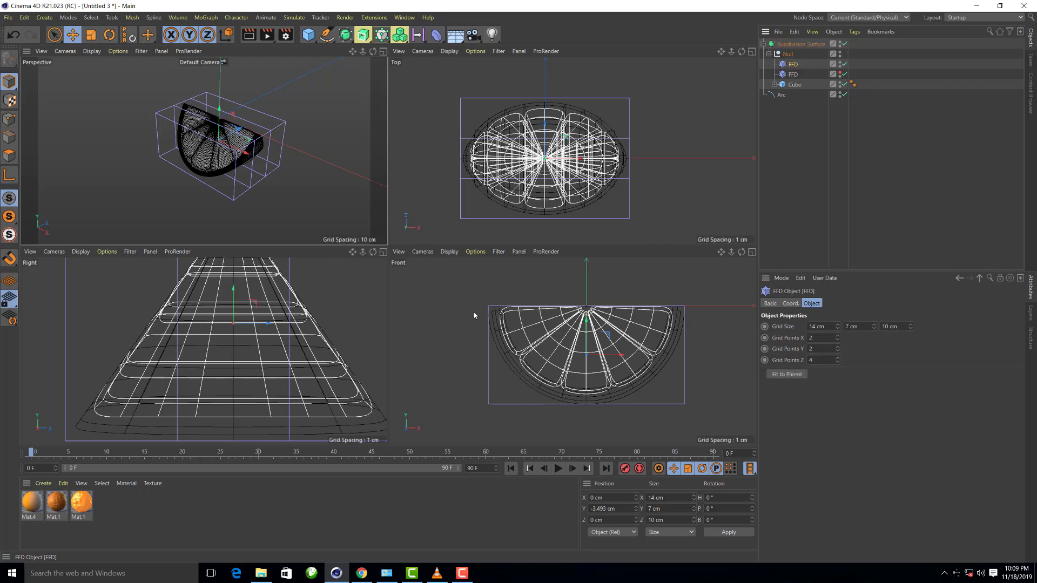
scroll(268, 342, down, 3)
scroll(267, 341, down, 2)
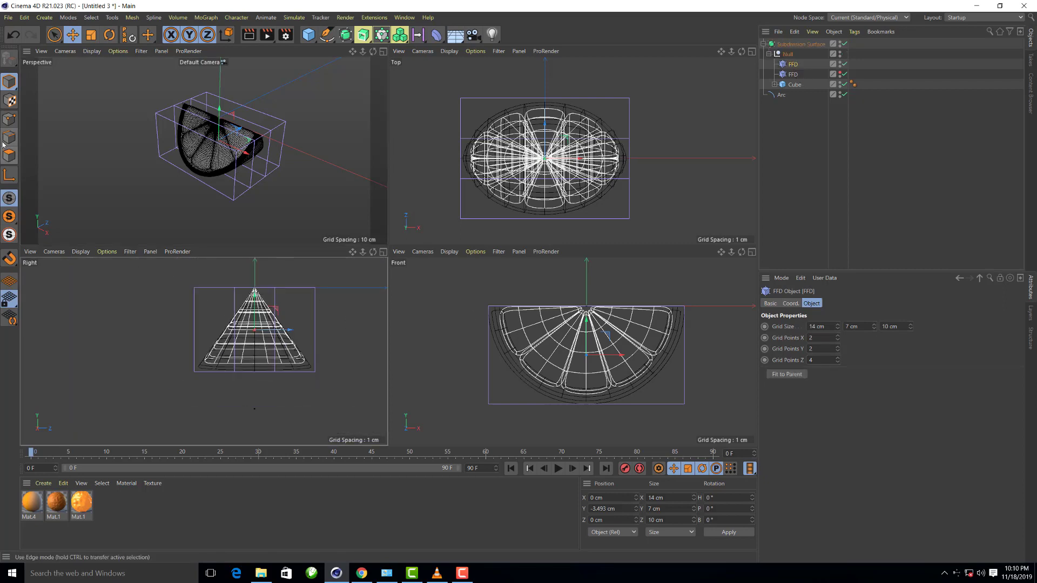
click(4, 120)
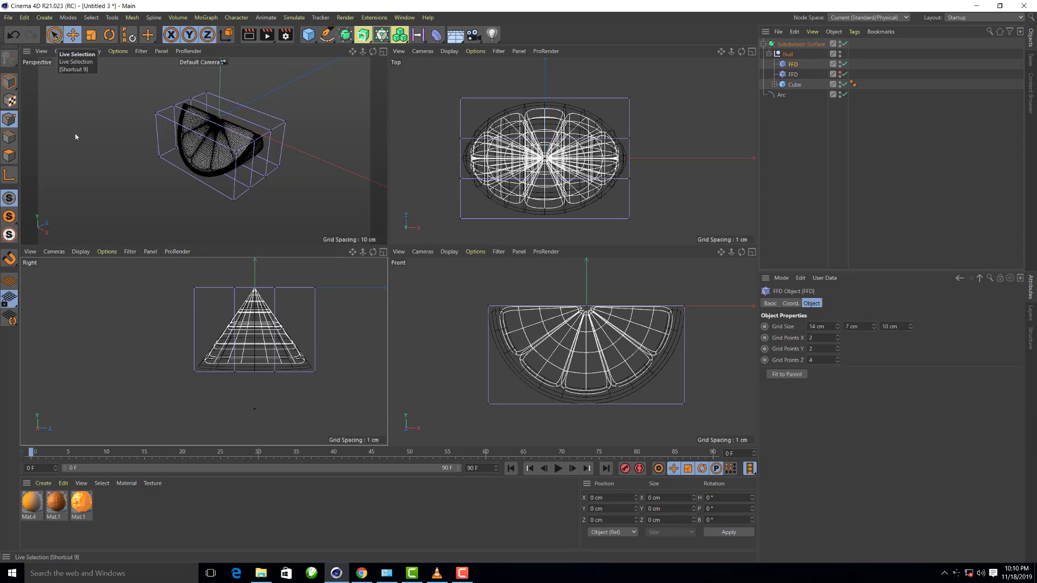
click(70, 62)
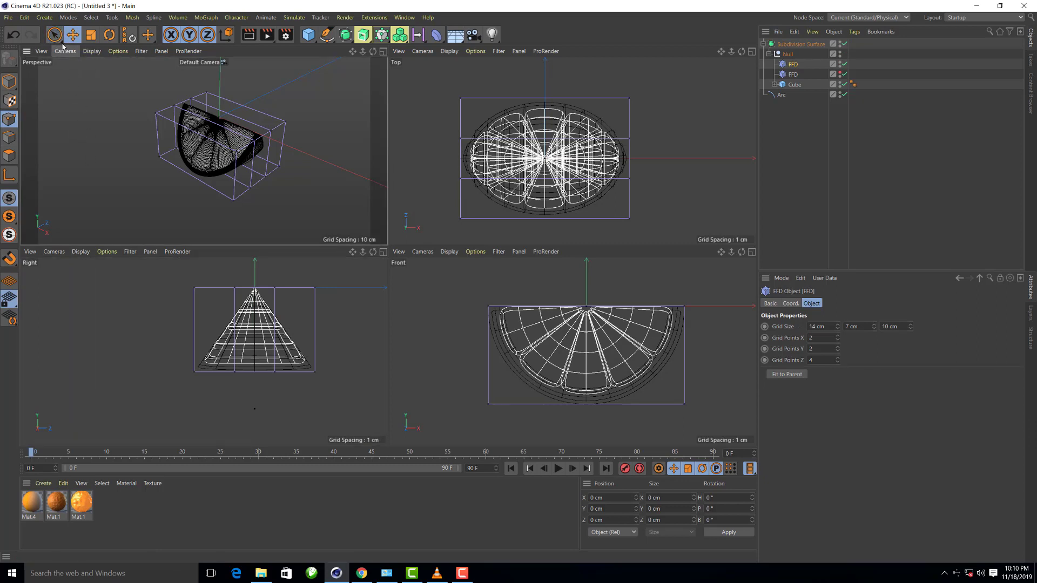
drag(54, 35, 97, 71)
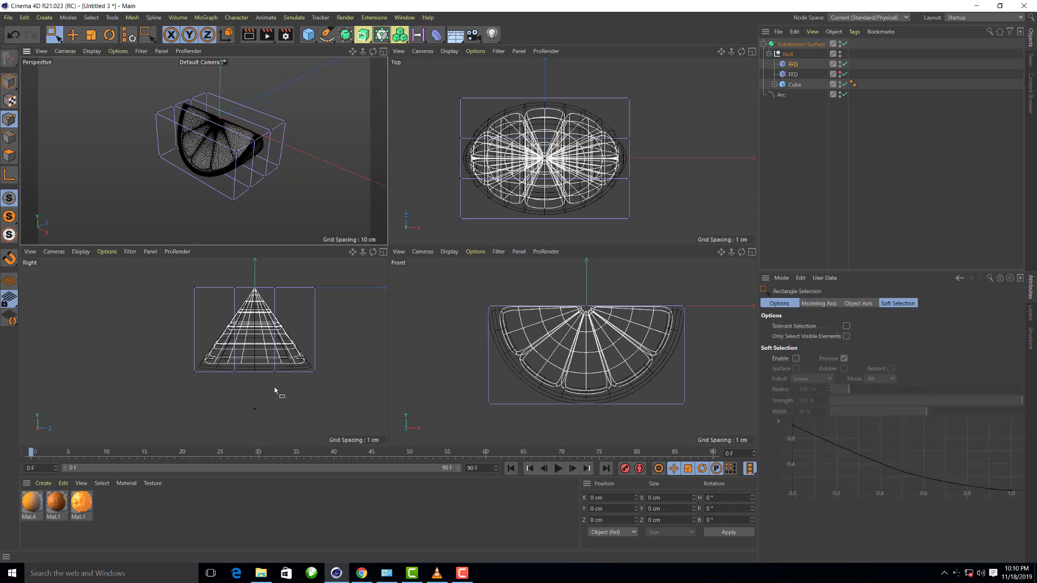
drag(290, 401, 229, 351)
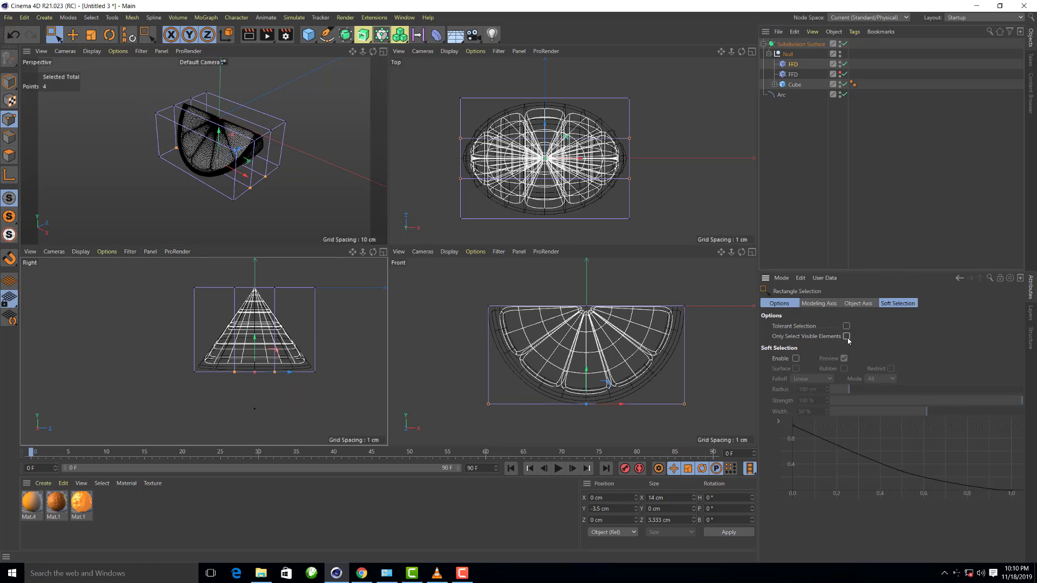
scroll(270, 393, up, 3)
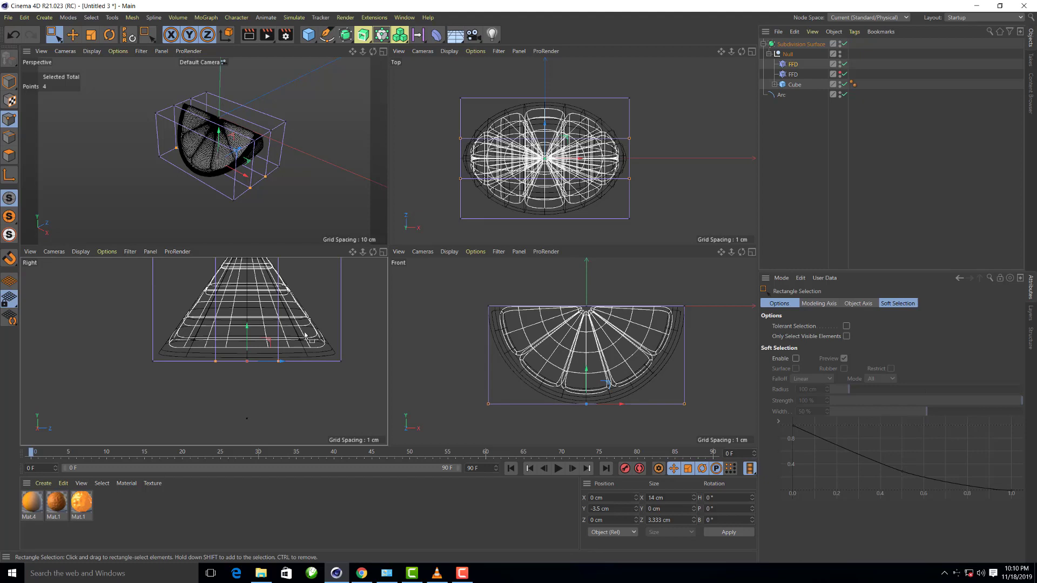
scroll(286, 391, down, 2)
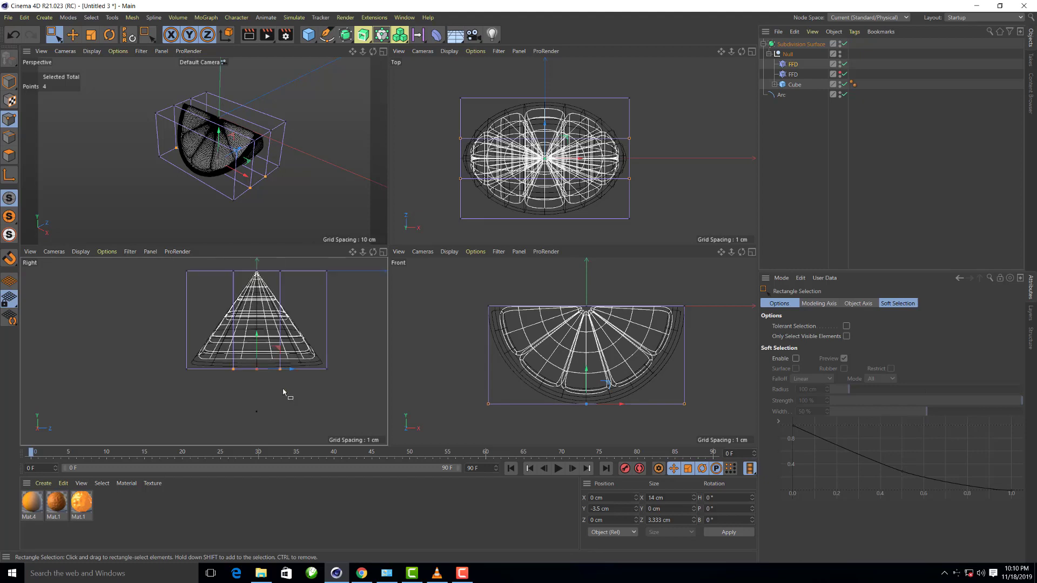
scroll(282, 388, down, 1)
click(835, 133)
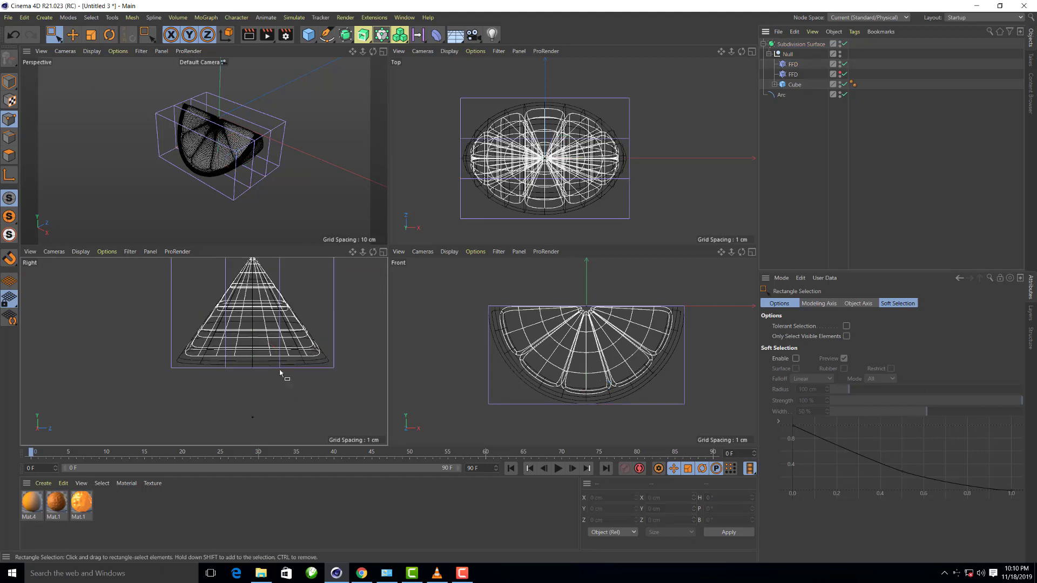
scroll(265, 380, down, 2)
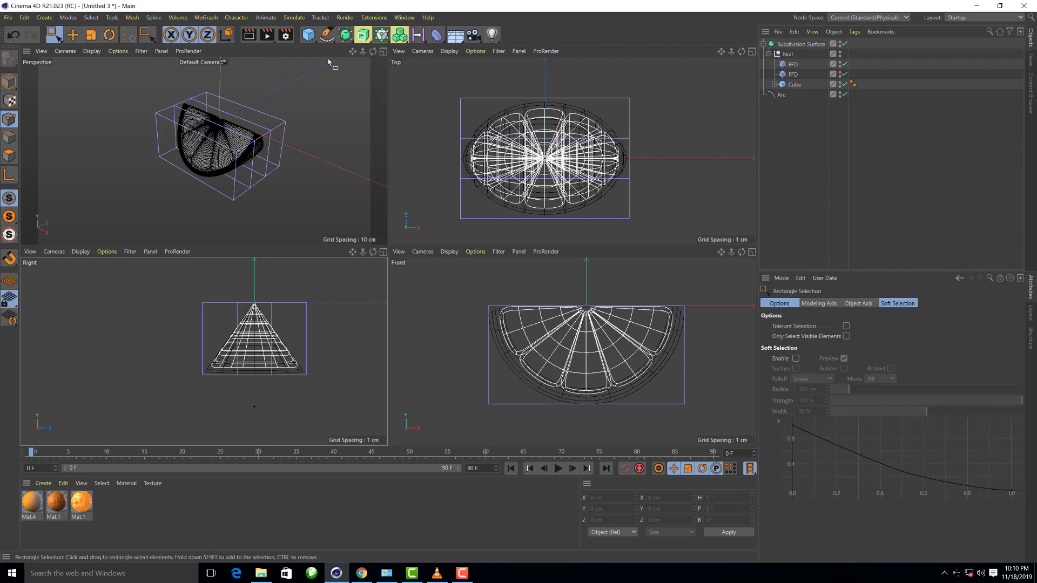
Add an arc spline in the ZY plane with 10 cm radius and -180° start angle
click(327, 35)
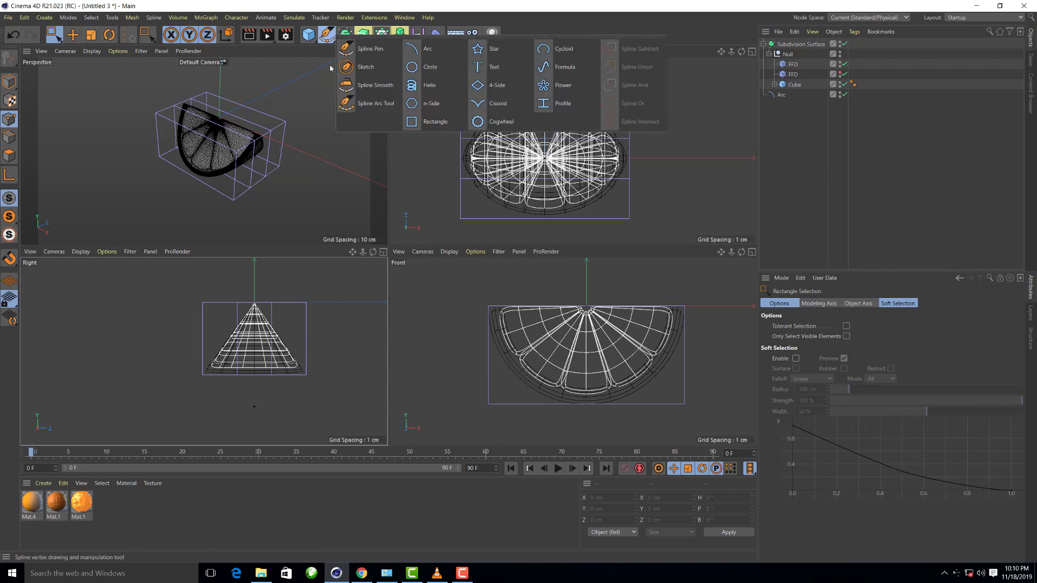
click(427, 51)
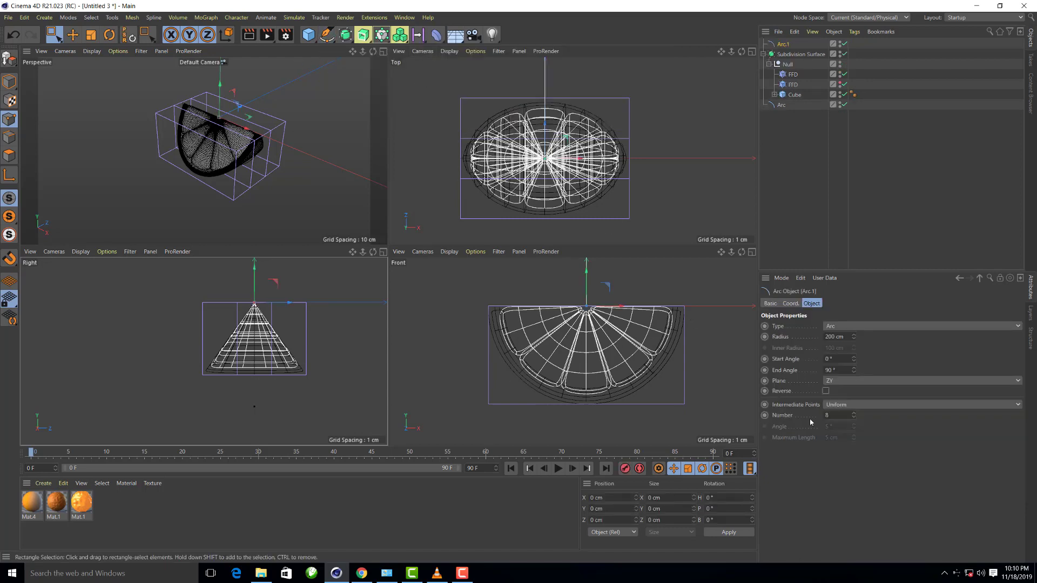
scroll(277, 381, down, 4)
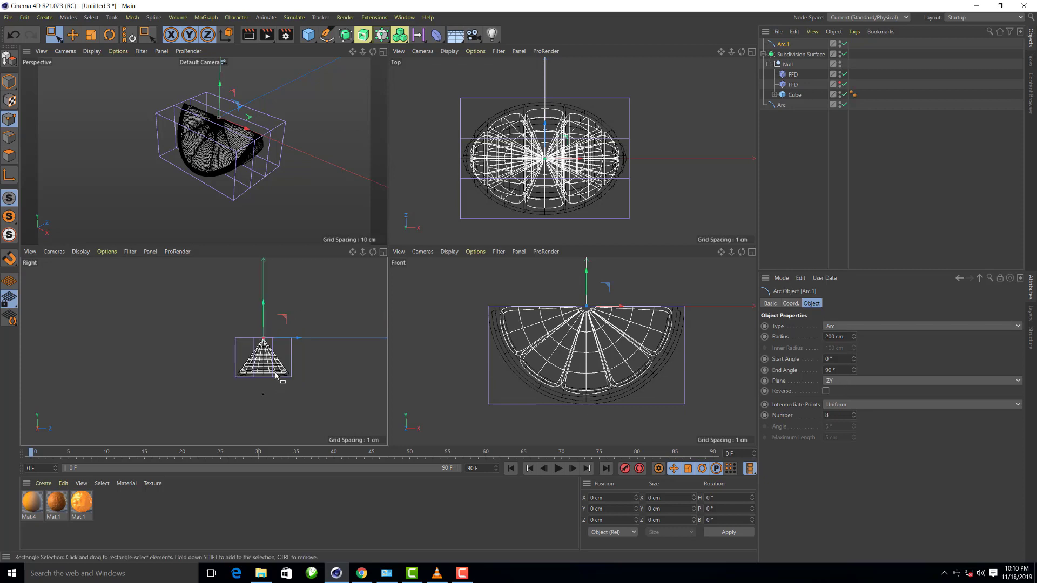
click(829, 383)
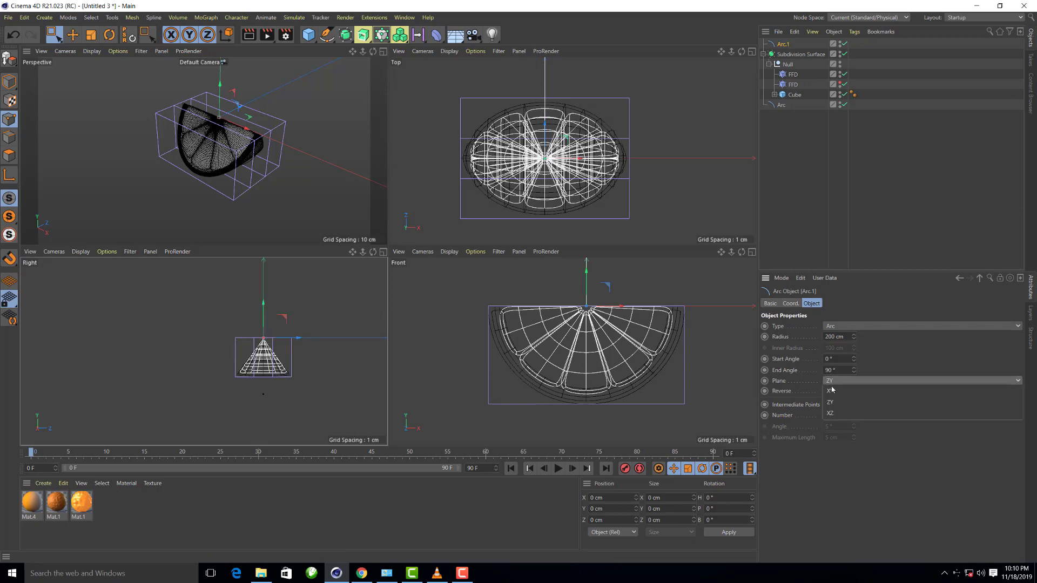
click(831, 402)
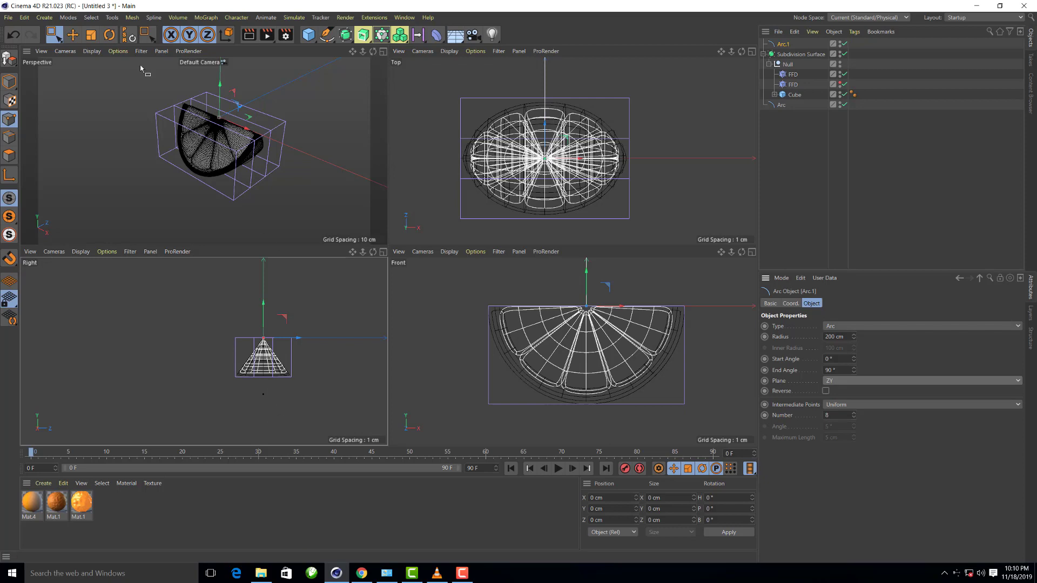
click(848, 334)
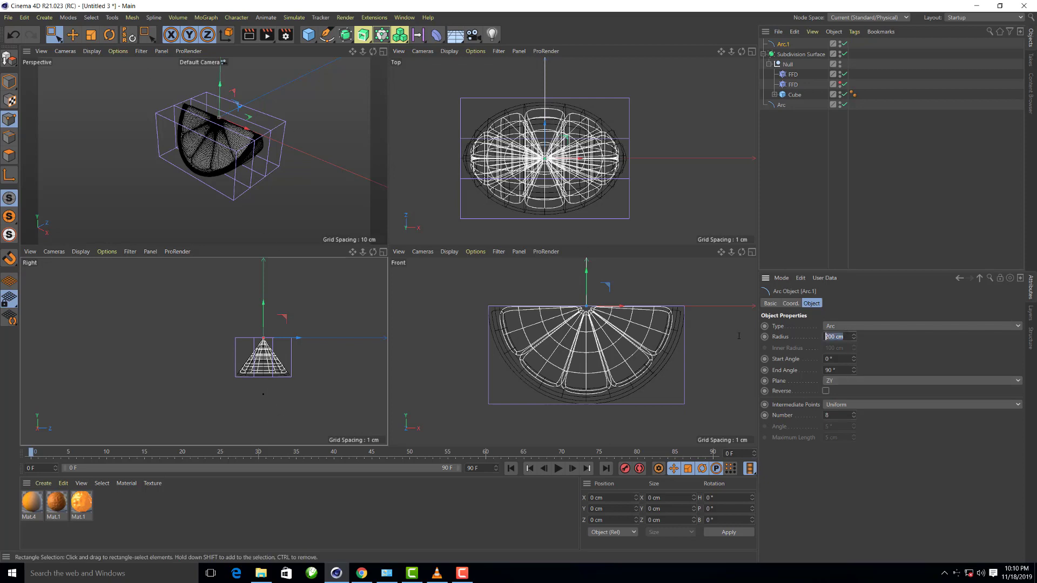
text(10)
key(Return)
text(25)
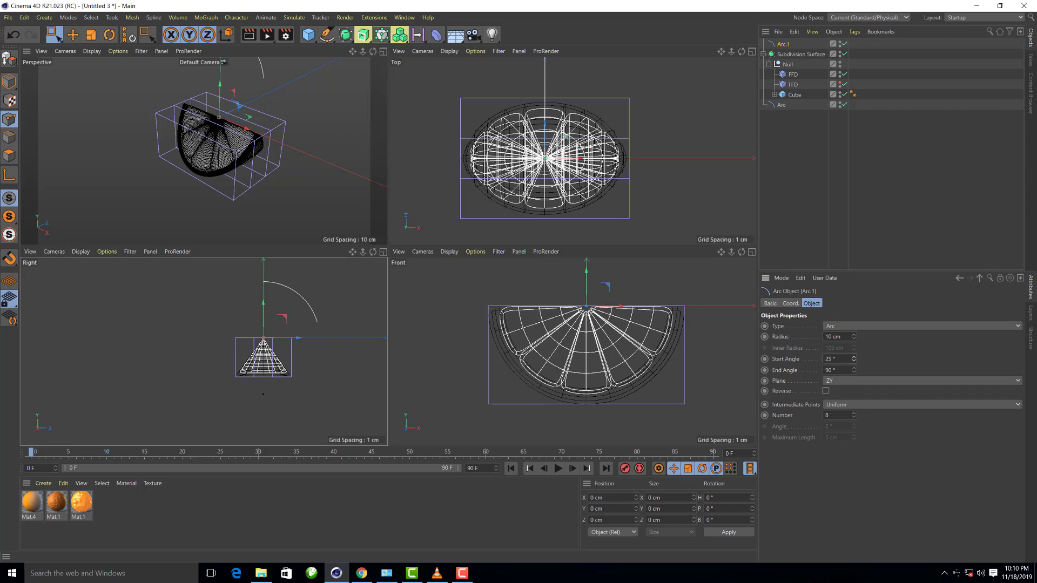
drag(853, 359, 853, 374)
text(-180)
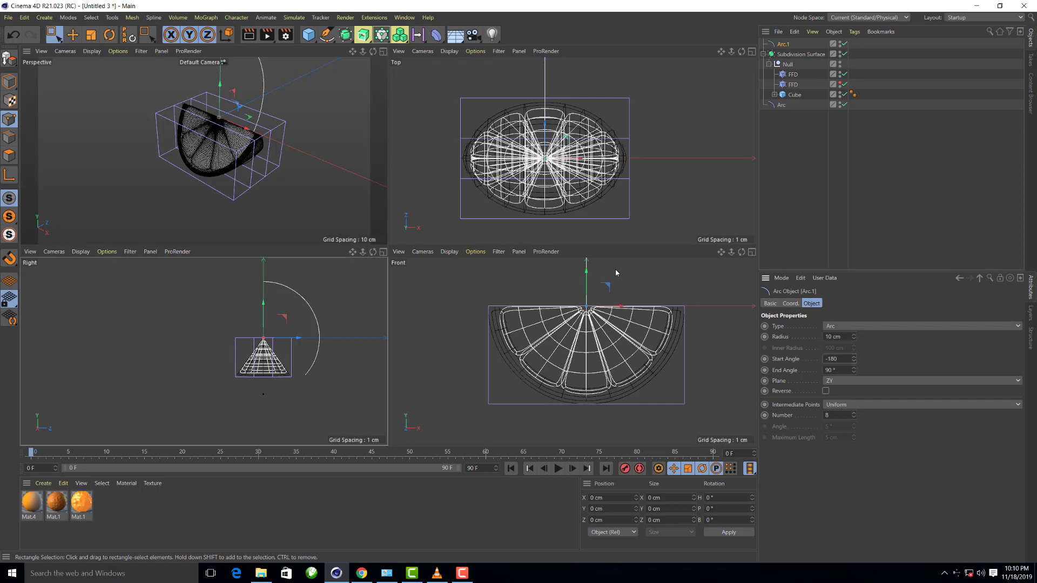
key(Return)
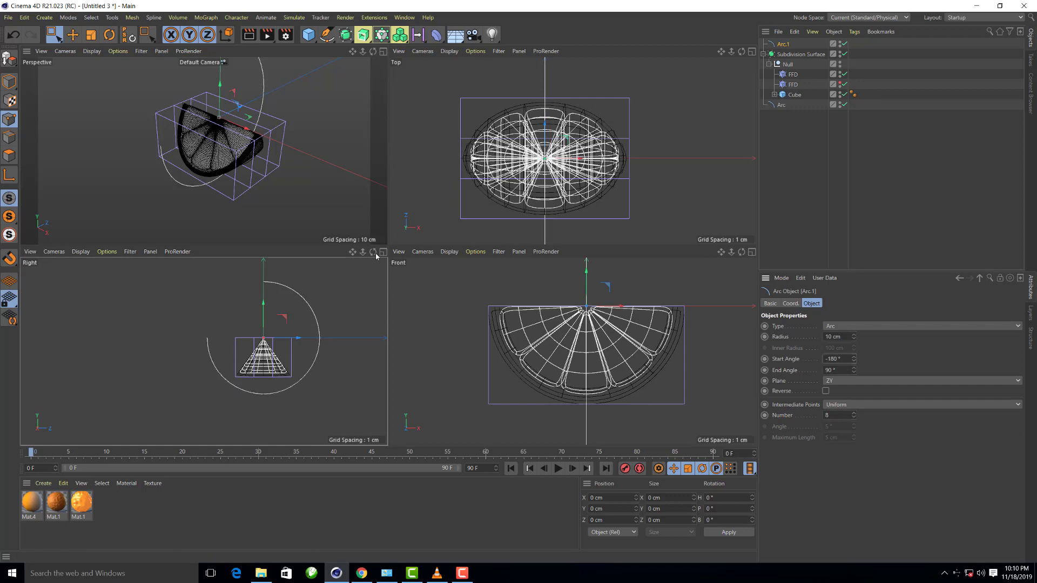
Maximize the Right view and scale the arc down slightly
click(383, 252)
scroll(690, 297, up, 1)
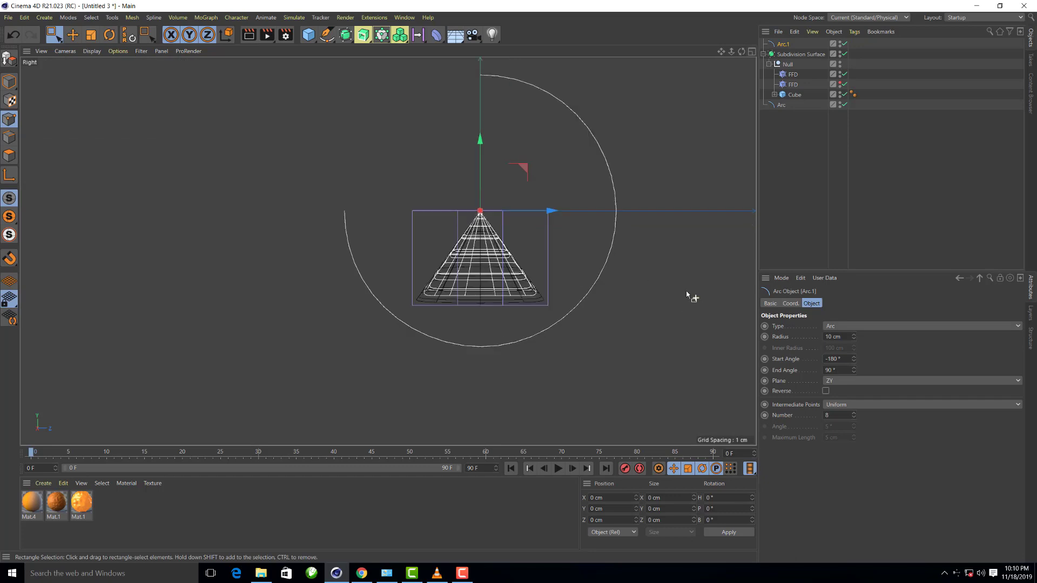
scroll(657, 250, up, 2)
scroll(656, 250, up, 1)
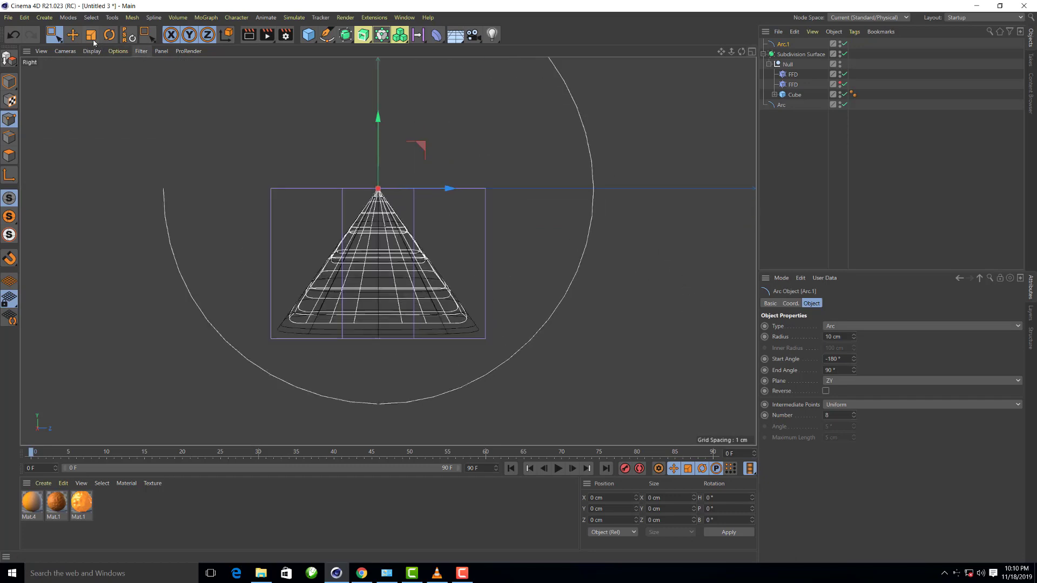
key(t)
drag(523, 111, 483, 147)
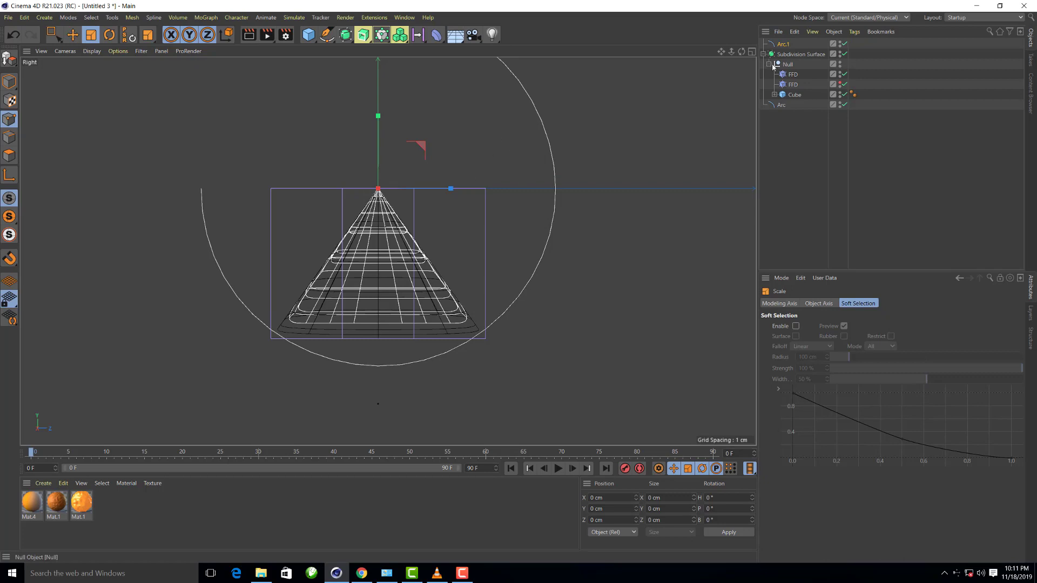
Box-select the first FFD's bottom points and drag them down to -6.05 cm
click(792, 74)
click(54, 34)
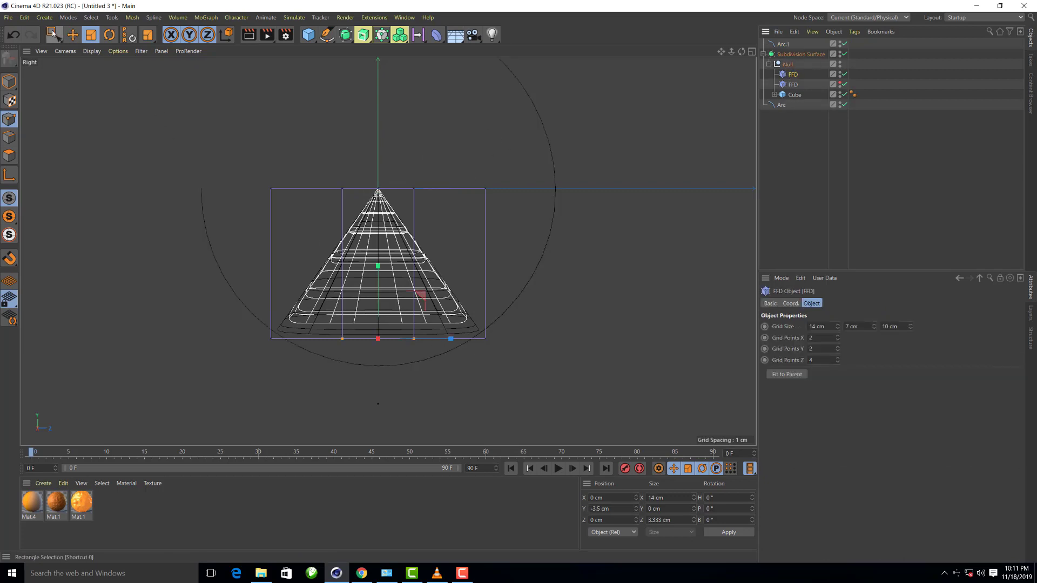
drag(460, 442, 320, 326)
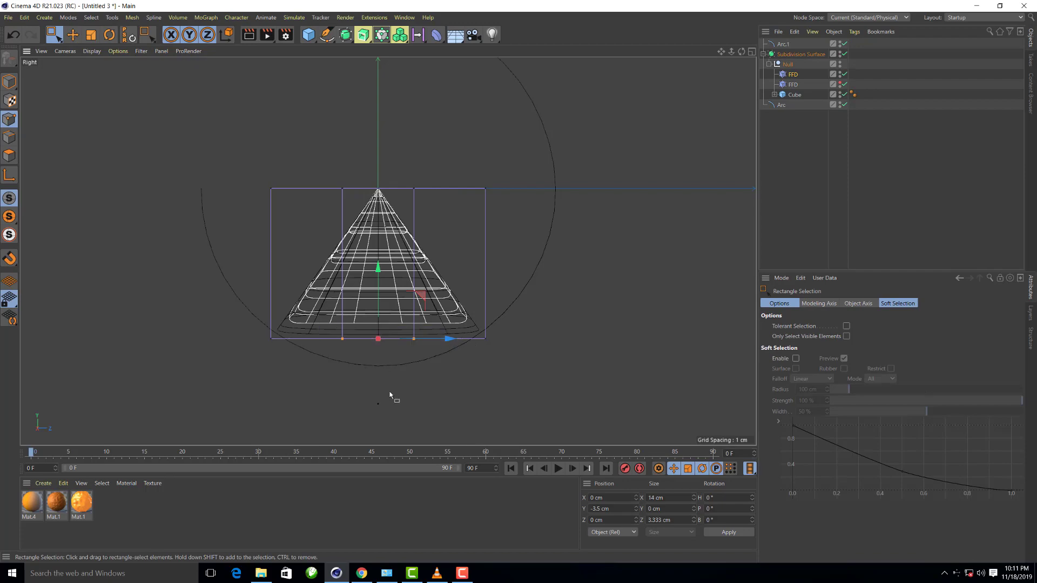
scroll(391, 365, up, 2)
scroll(391, 365, up, 3)
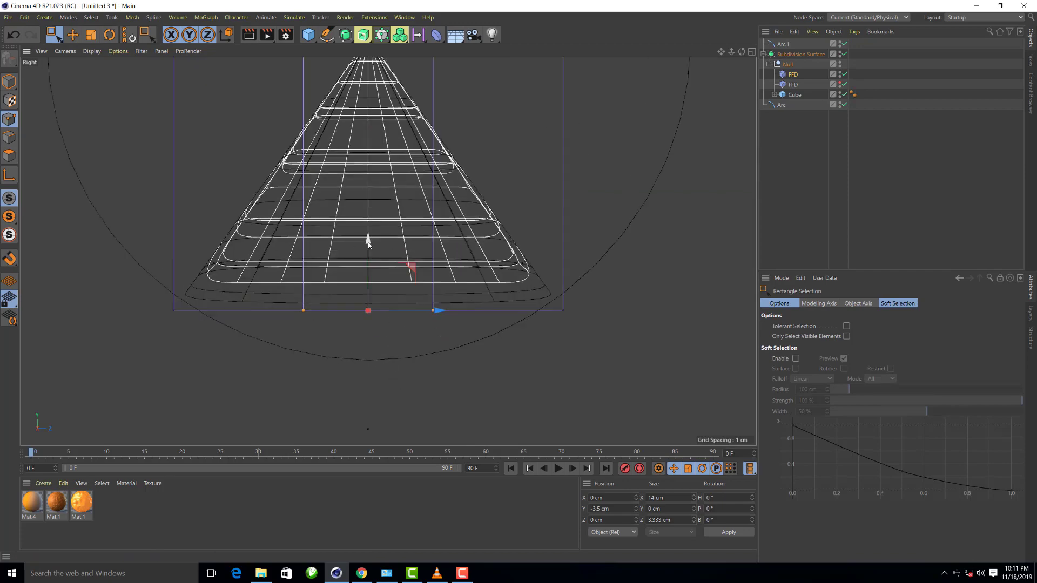
drag(366, 252, 368, 340)
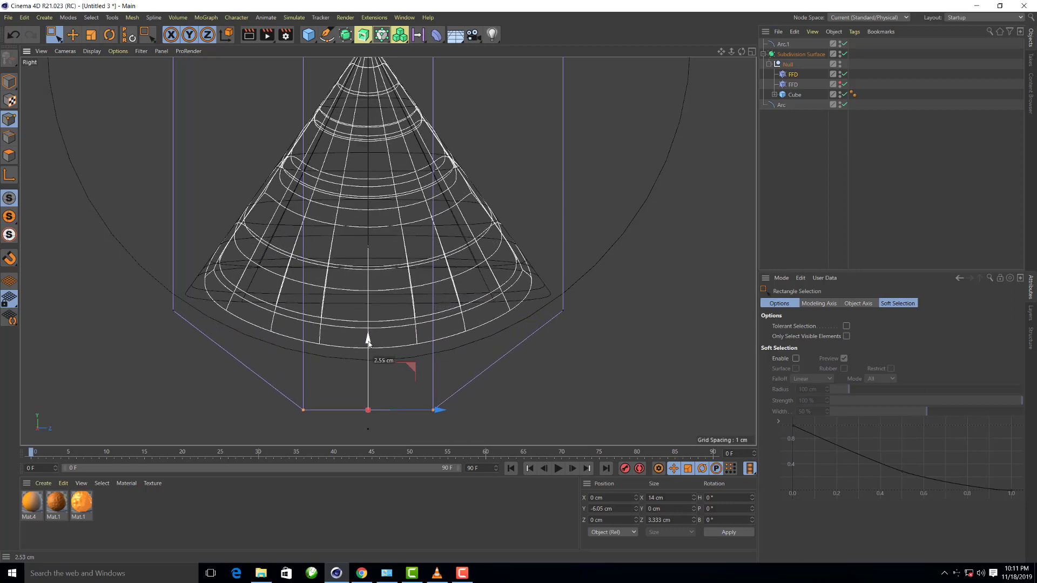
click(751, 51)
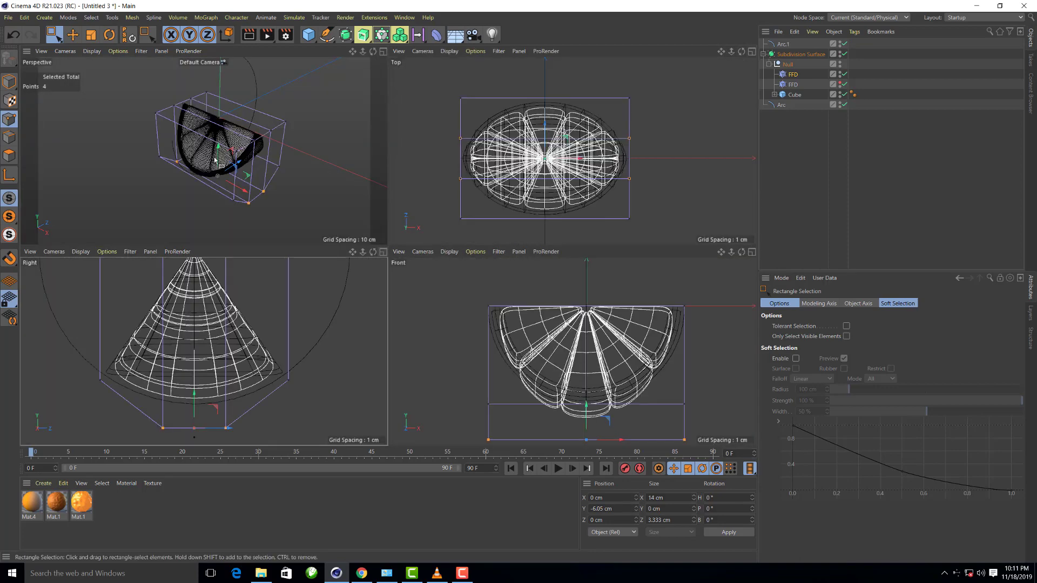
Orbit the wedge in Perspective, then undo twice to raise the bottom points back to -3.5 cm
click(384, 53)
alt+drag(472, 273, 486, 259)
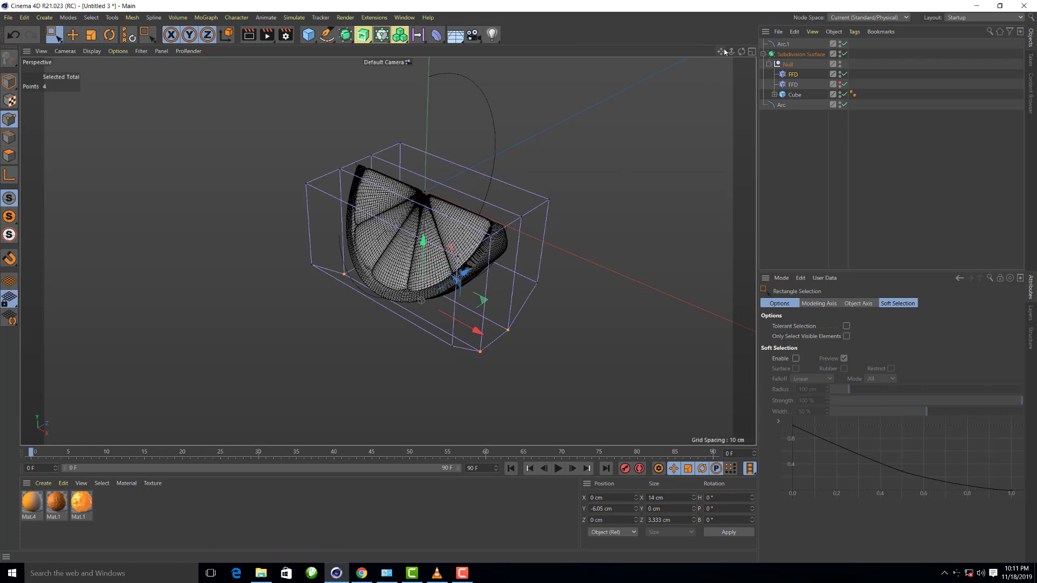
drag(742, 51, 388, 251)
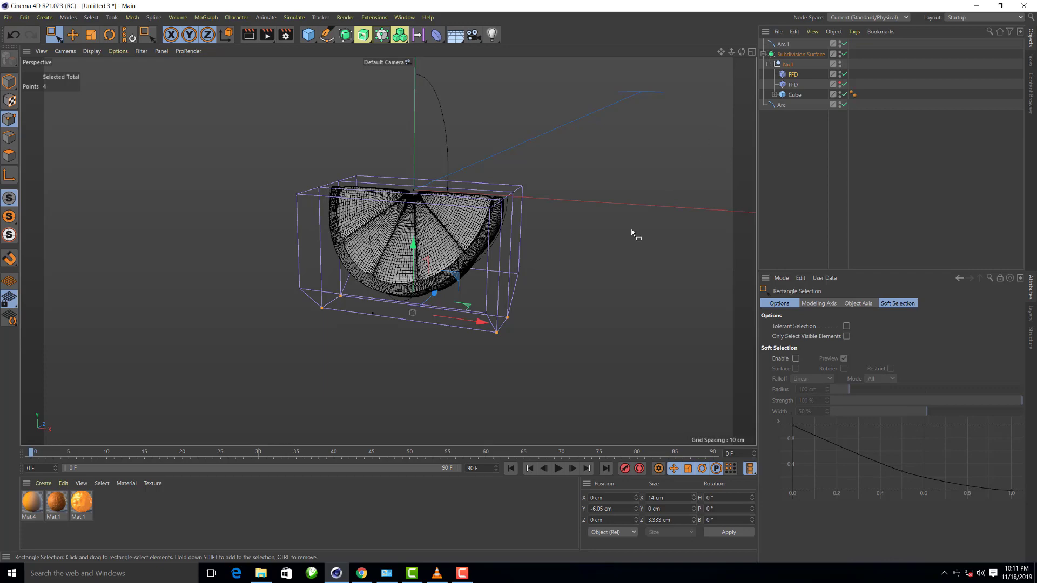
drag(741, 51, 751, 70)
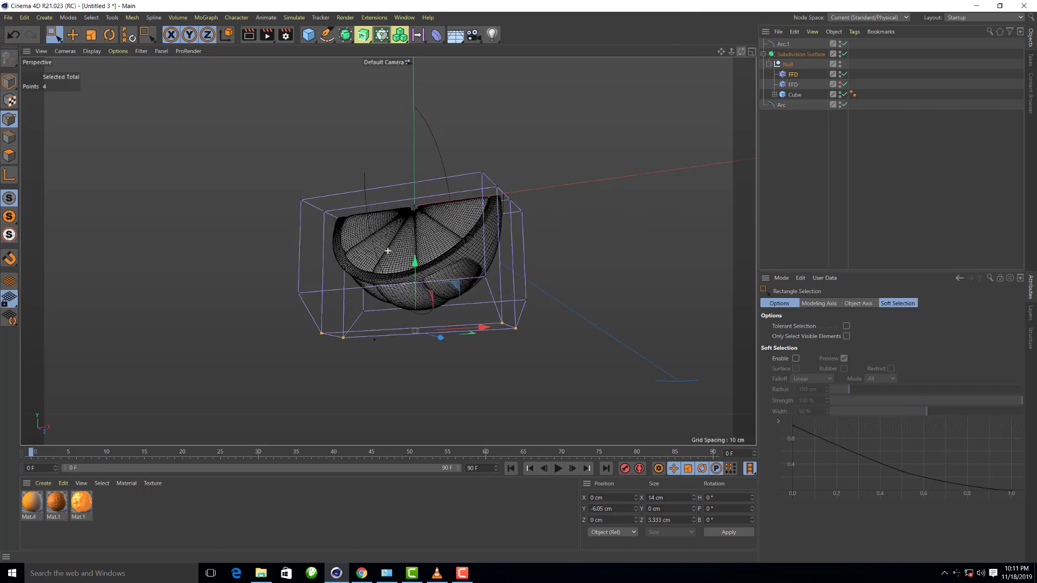
drag(415, 258, 427, 240)
key(ctrl+z)
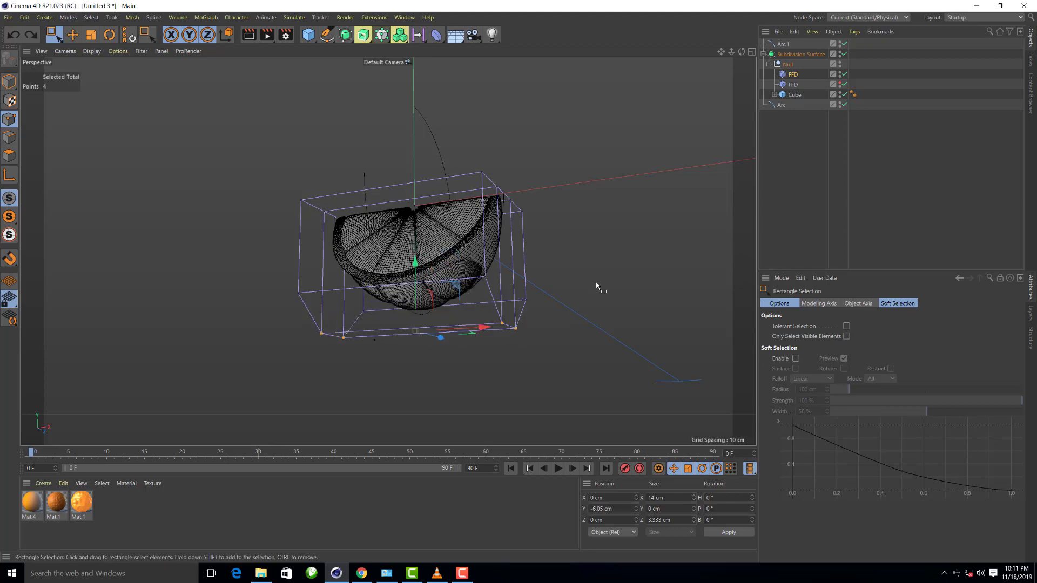
key(ctrl+z)
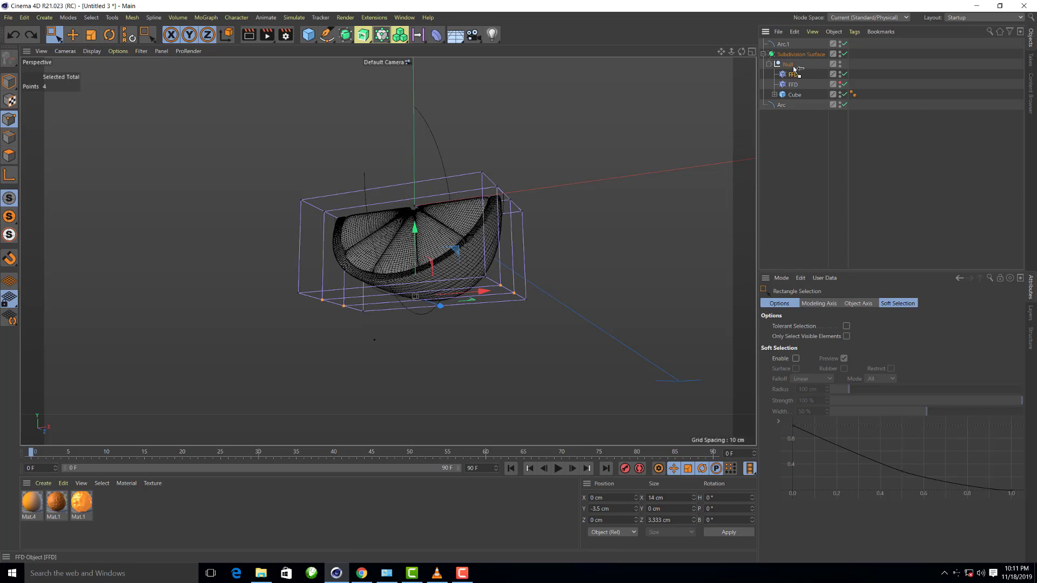
Place the first FFD directly under Subdivision Surface, then test and undo a cage-point drag
drag(792, 74, 794, 63)
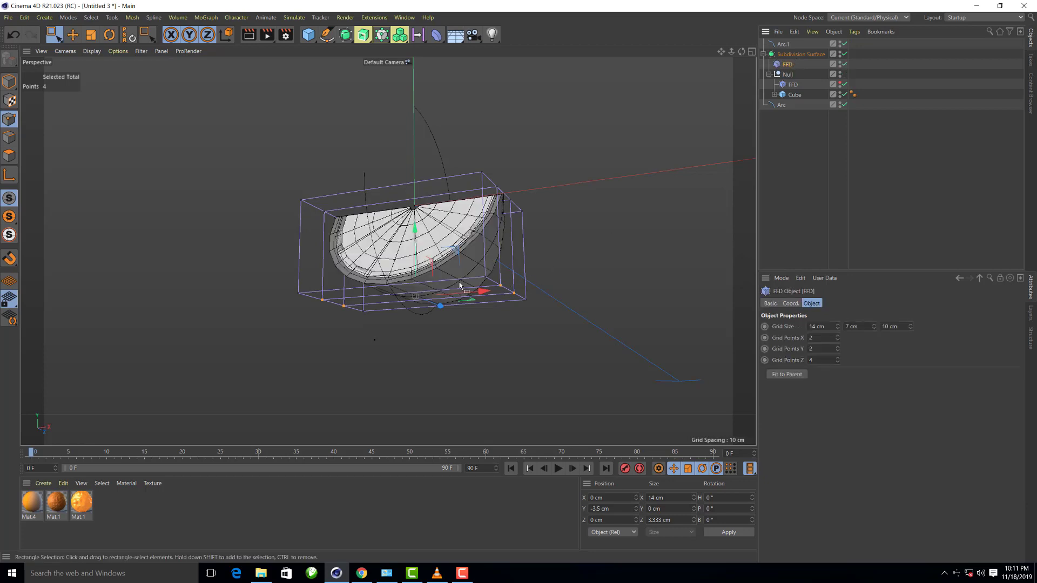
scroll(467, 278, up, 1)
scroll(471, 272, up, 1)
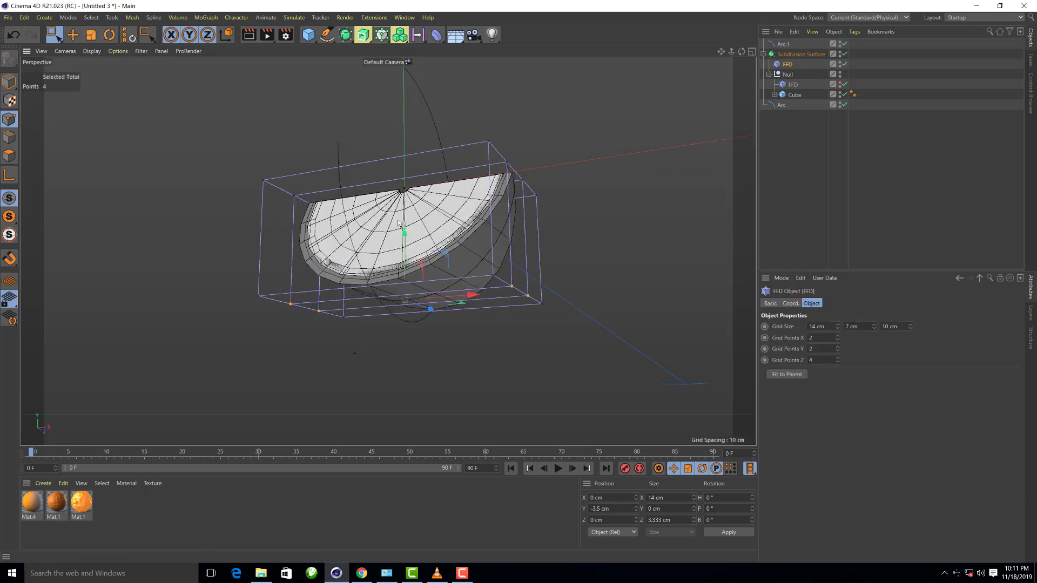
drag(405, 232, 414, 327)
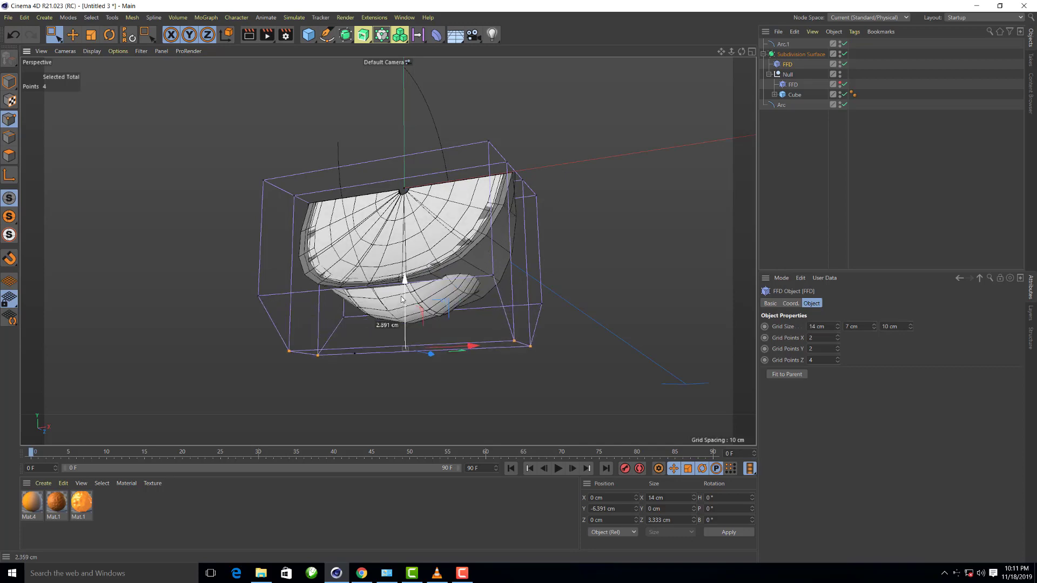
key(ctrl+z)
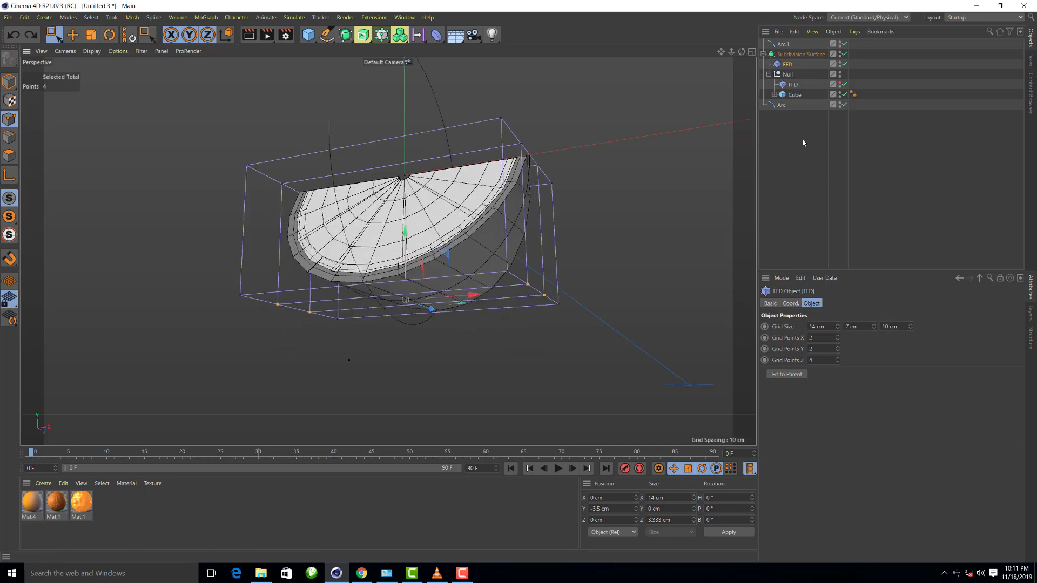
Disable the Subdivision Surface and the upper FFD deformer
click(845, 54)
click(845, 64)
click(891, 119)
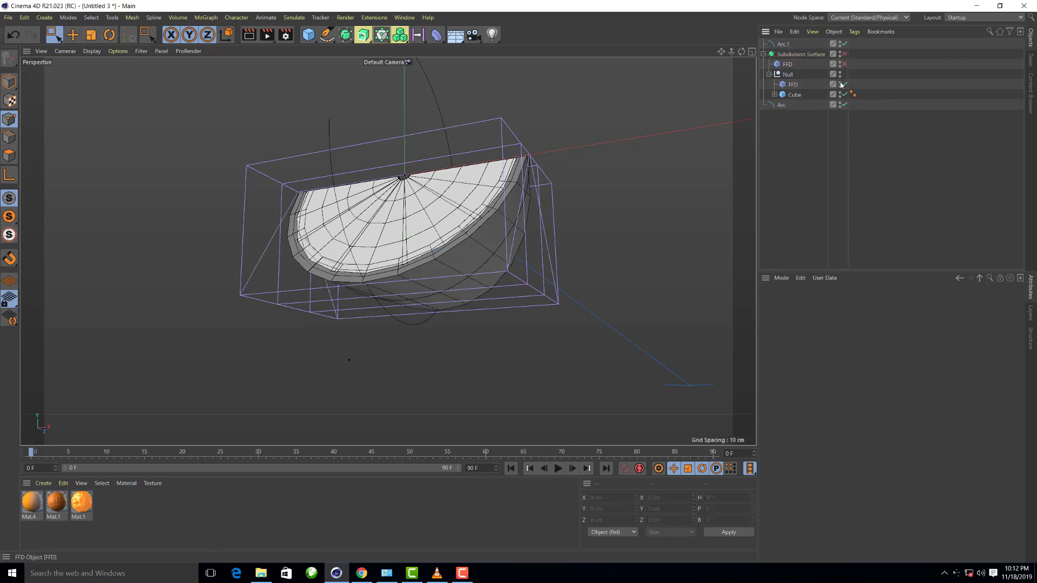
Test-lower the FFD points and undo, then preview subdivision on and off in four views
scroll(488, 295, up, 2)
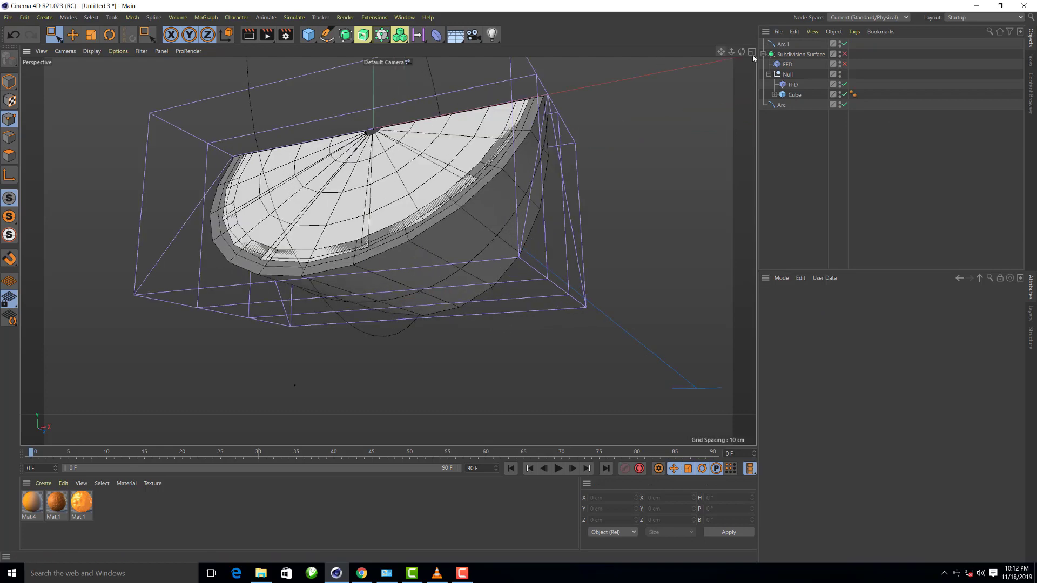
mouse_move(741, 51)
mouse_down()
mouse_move(718, 70)
mouse_move(844, 75)
mouse_up()
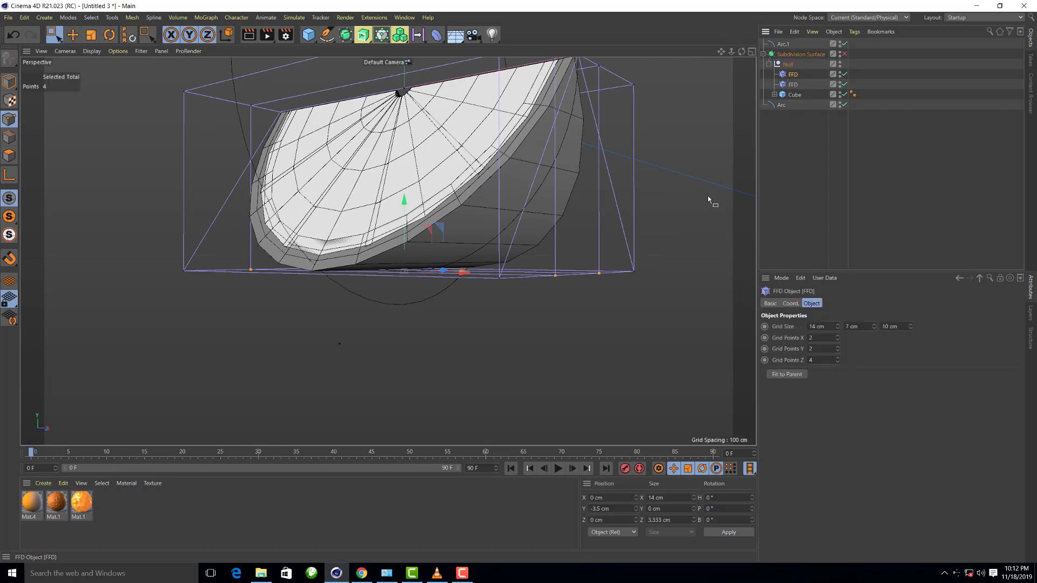
drag(403, 202, 405, 238)
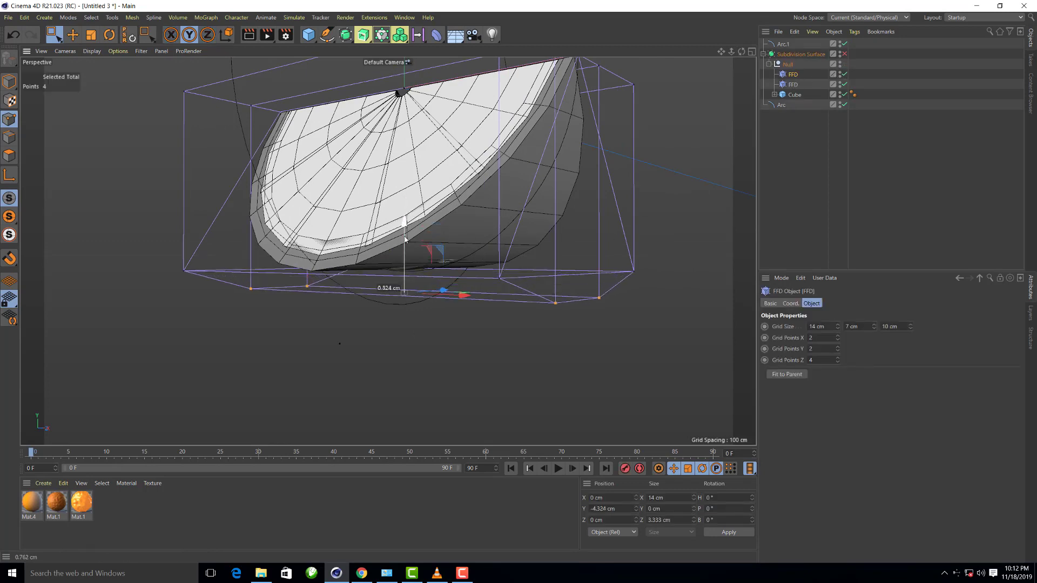
key(ctrl+z)
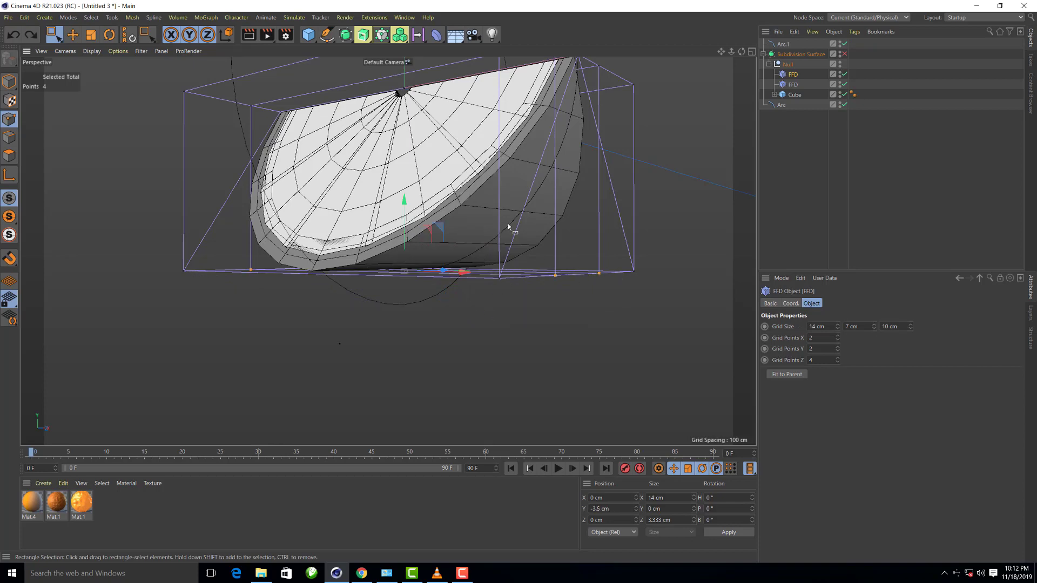
mouse_move(391, 259)
alt+mouse_down()
mouse_move(388, 251)
mouse_move(567, 358)
mouse_move(541, 324)
alt+mouse_up()
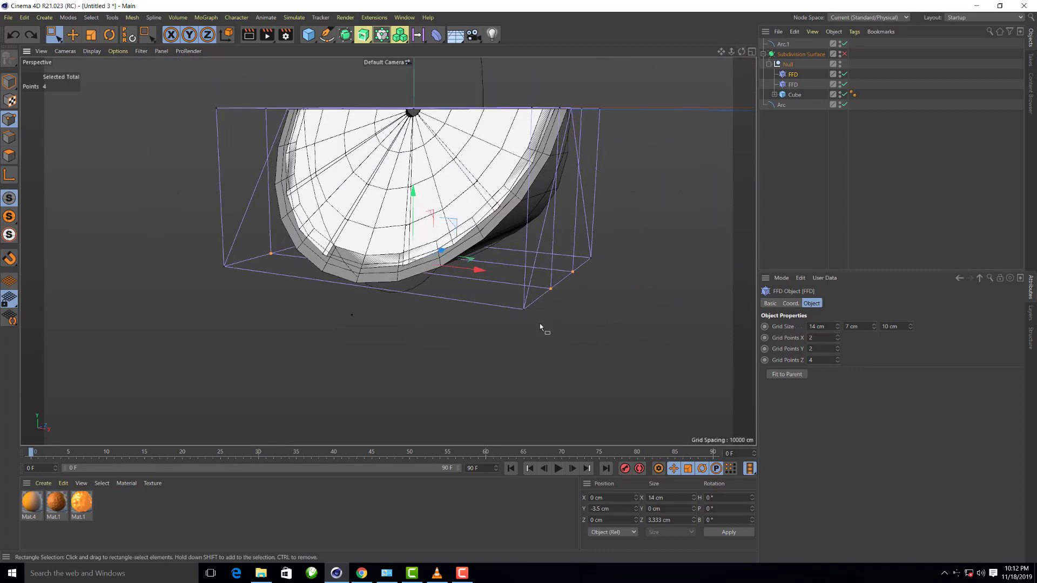
click(748, 52)
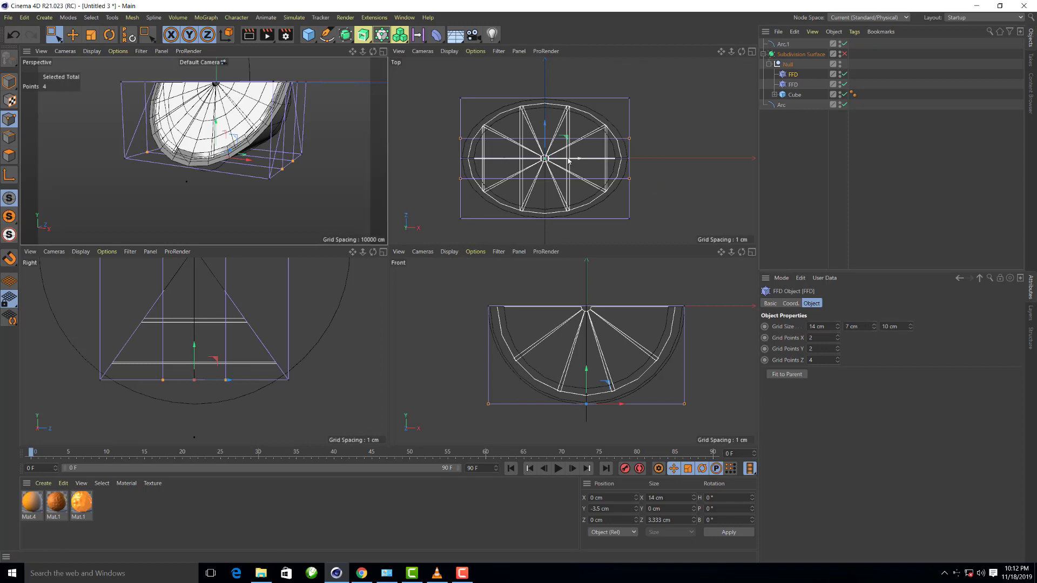
click(844, 54)
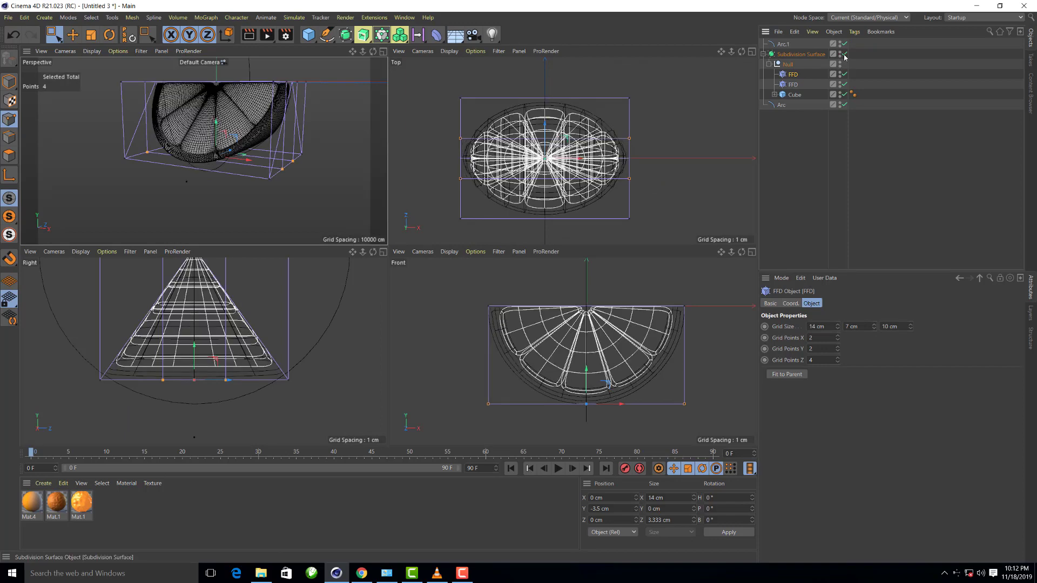
click(845, 54)
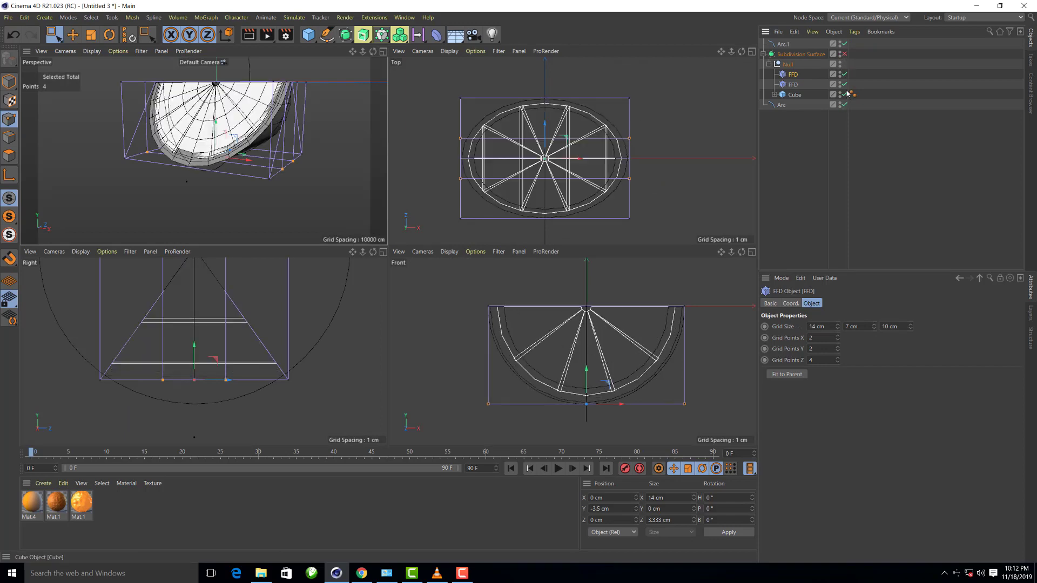
scroll(226, 376, down, 1)
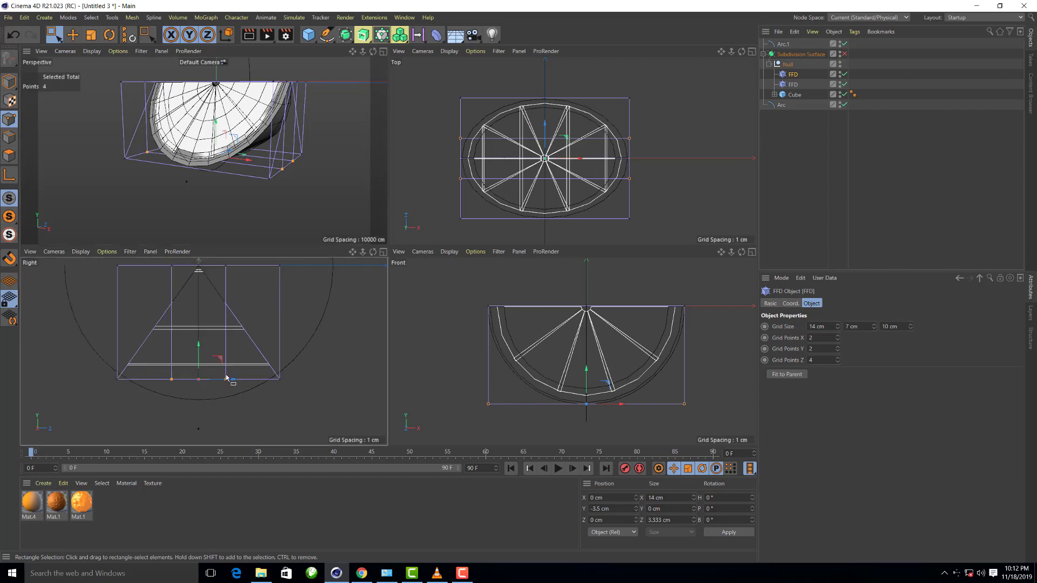
scroll(226, 377, down, 1)
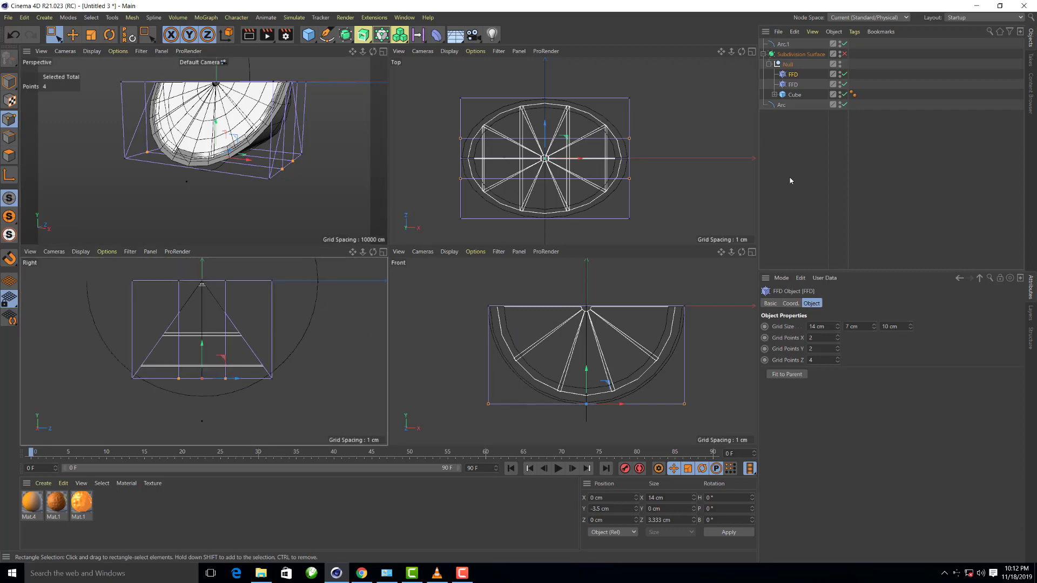
Set the FFD grid size to 15 × 8 × 11 cm and pull its bottom points down
click(838, 325)
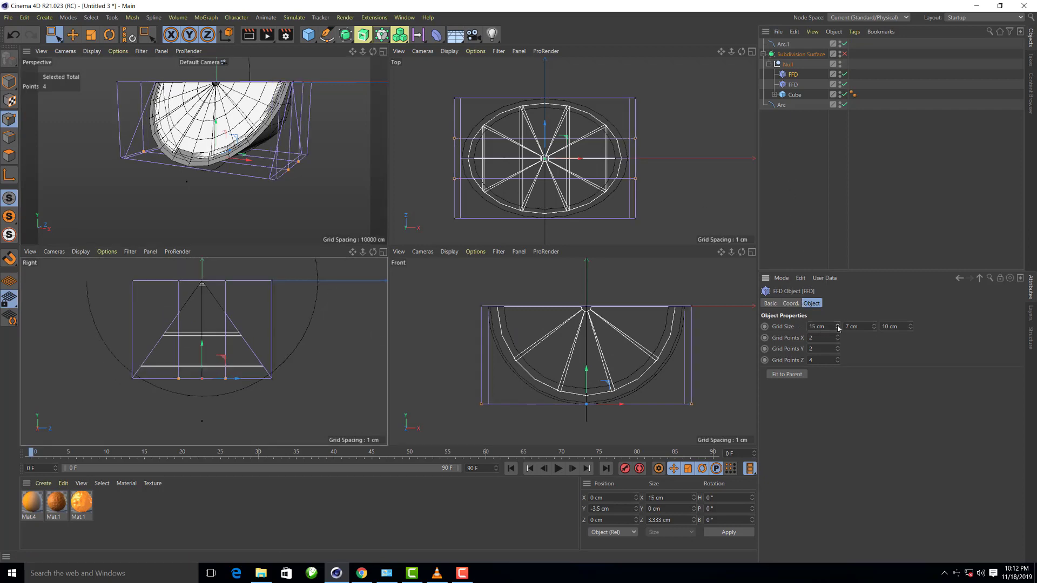
click(874, 325)
click(910, 325)
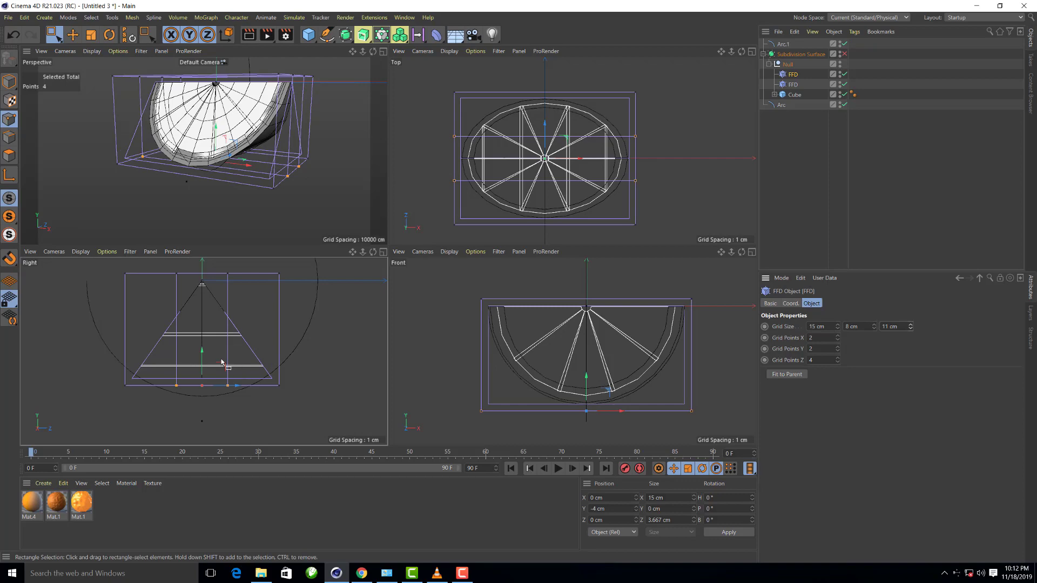
drag(202, 357, 202, 388)
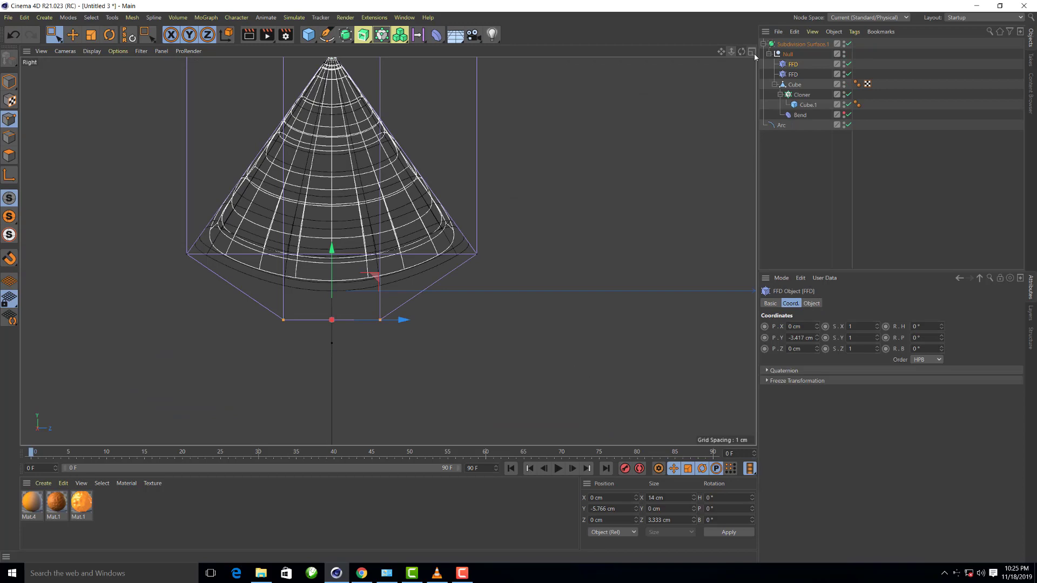
click(753, 52)
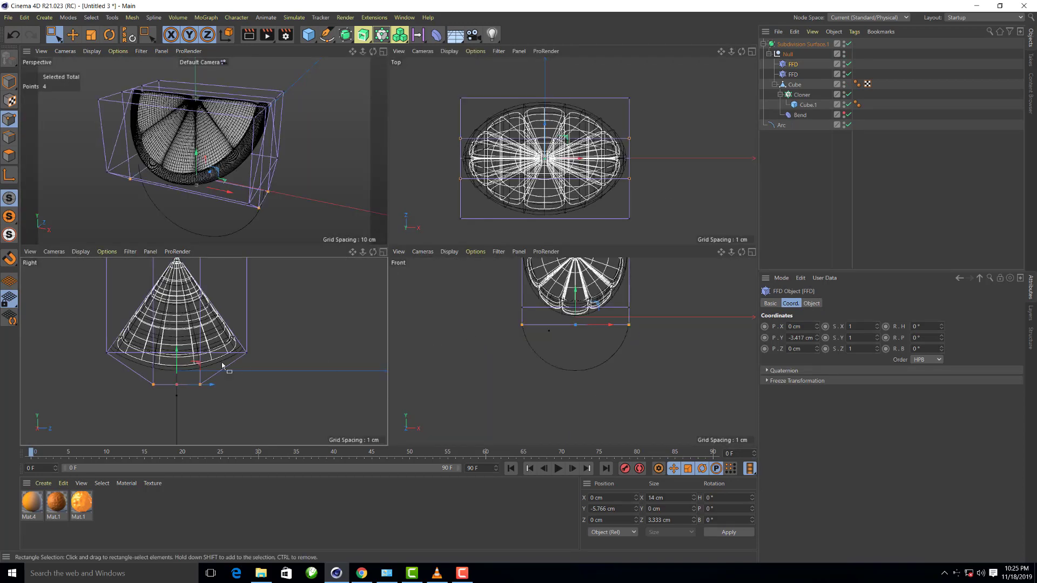
Nudge the bottom FFD points, hide both FFD cages in full Perspective, and collapse Subdivision Surface.1
drag(176, 353, 178, 355)
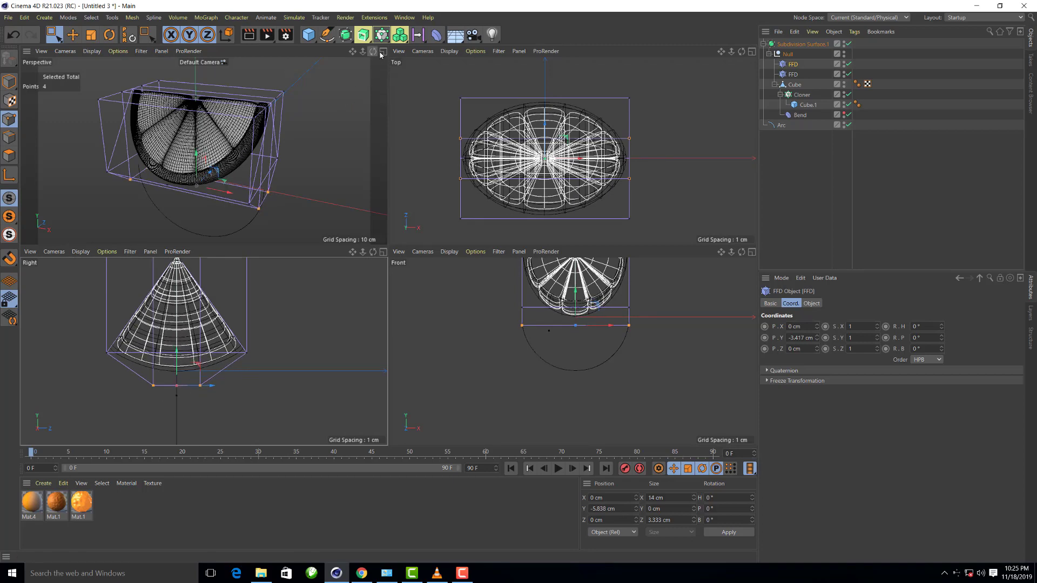
click(383, 52)
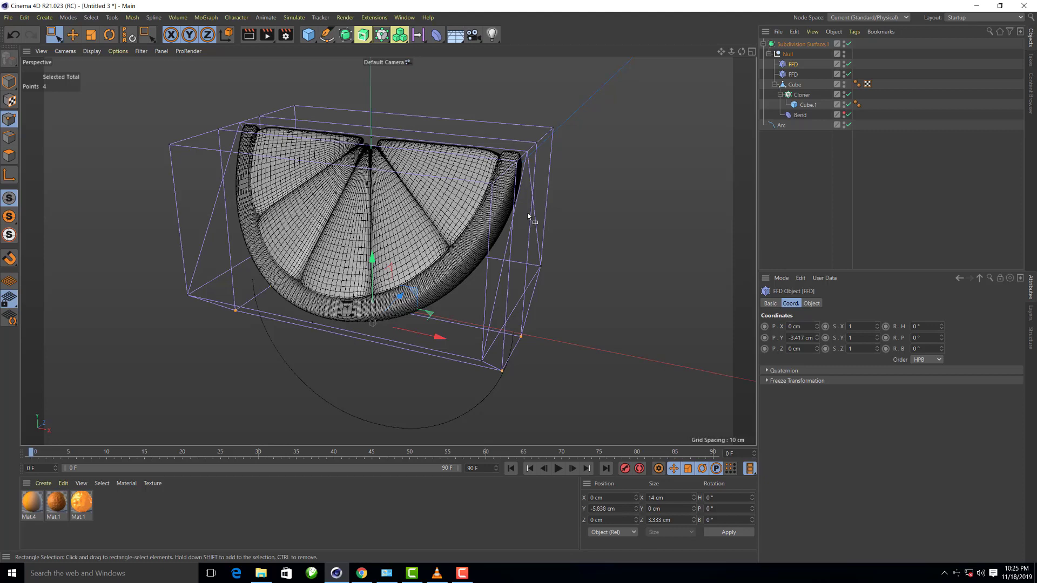
click(844, 72)
click(843, 62)
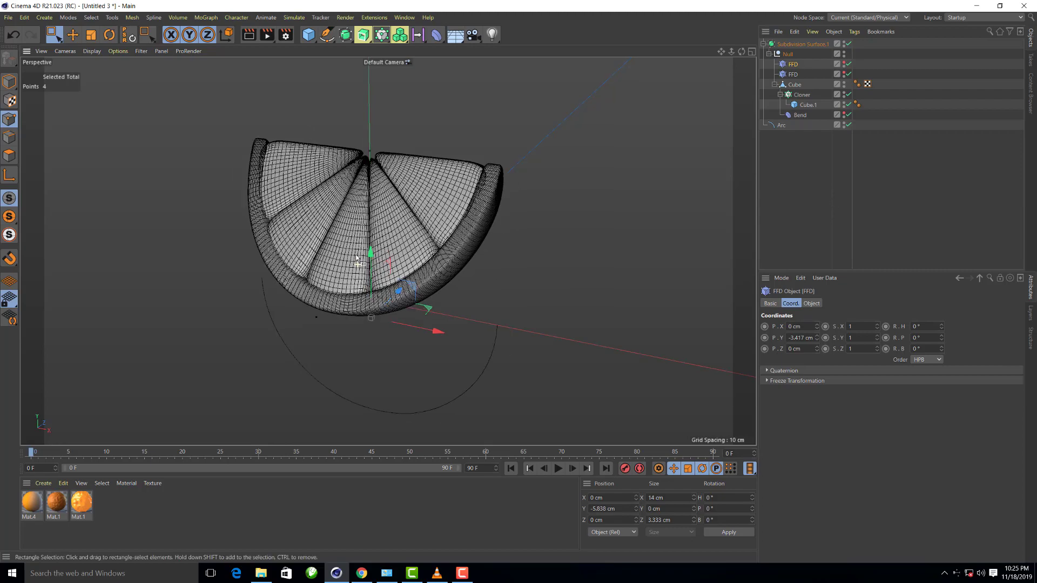
scroll(357, 264, down, 1)
drag(740, 51, 740, 51)
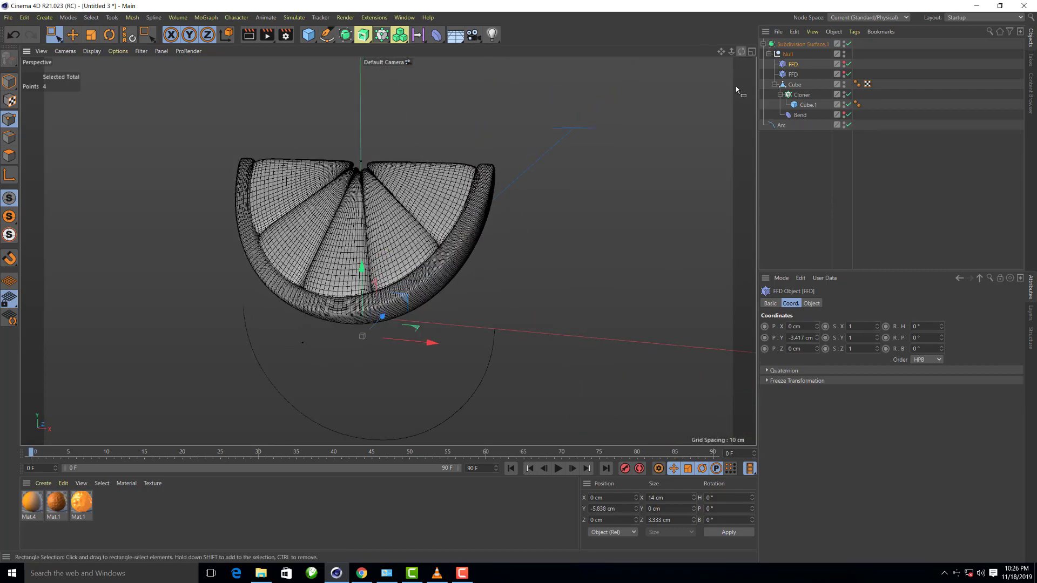
click(765, 44)
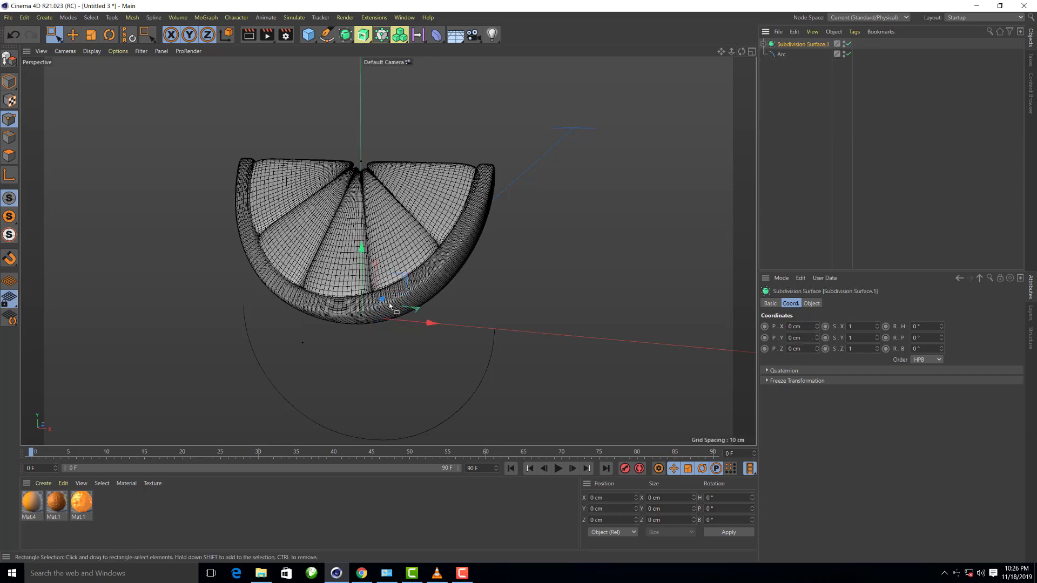
Render a preview, return to four views, and switch off the Arc spline's visibility and enable check
click(252, 41)
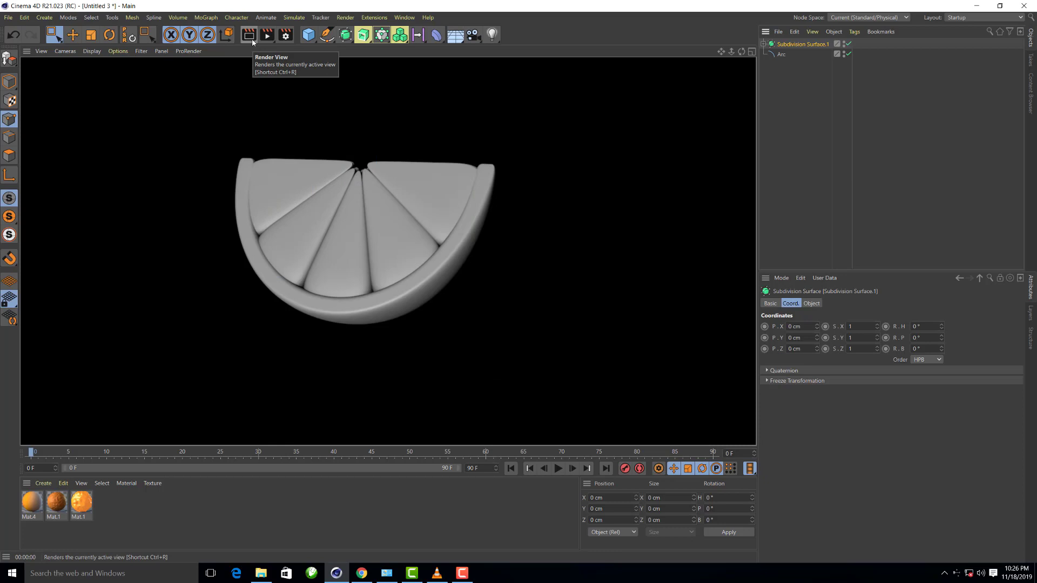
click(752, 52)
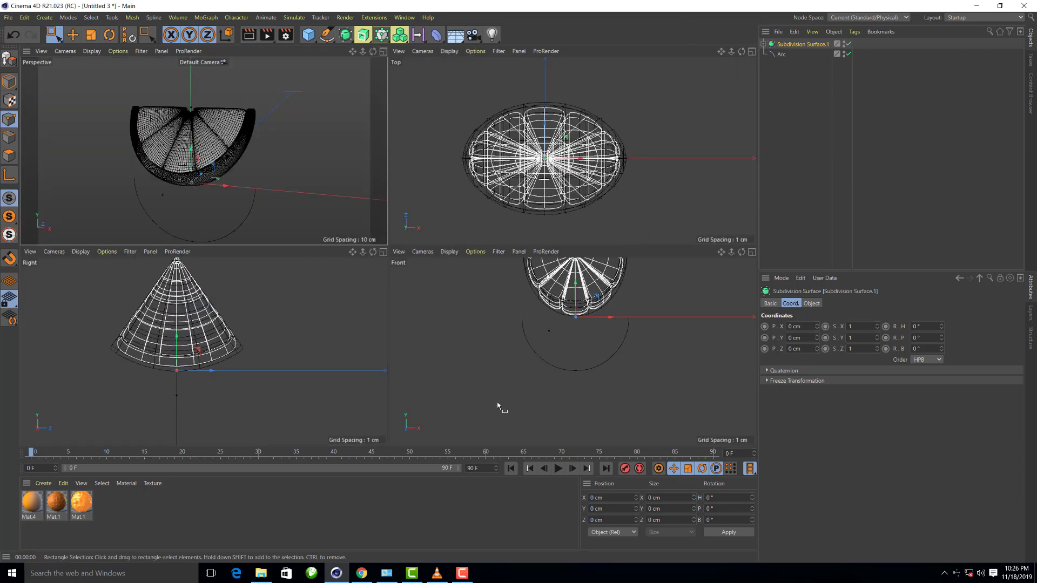
click(794, 55)
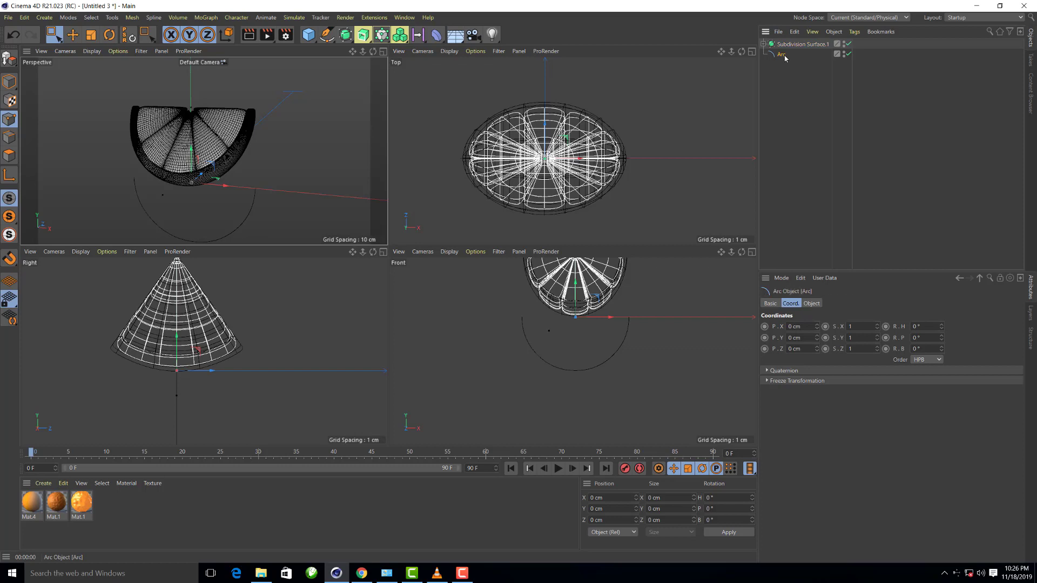
click(844, 52)
click(848, 55)
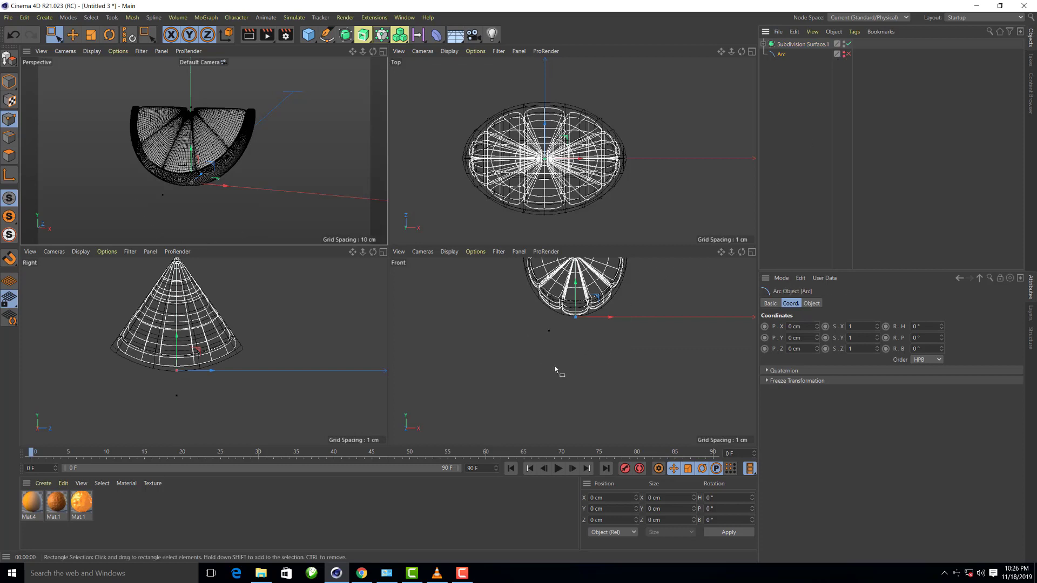
scroll(147, 384, down, 3)
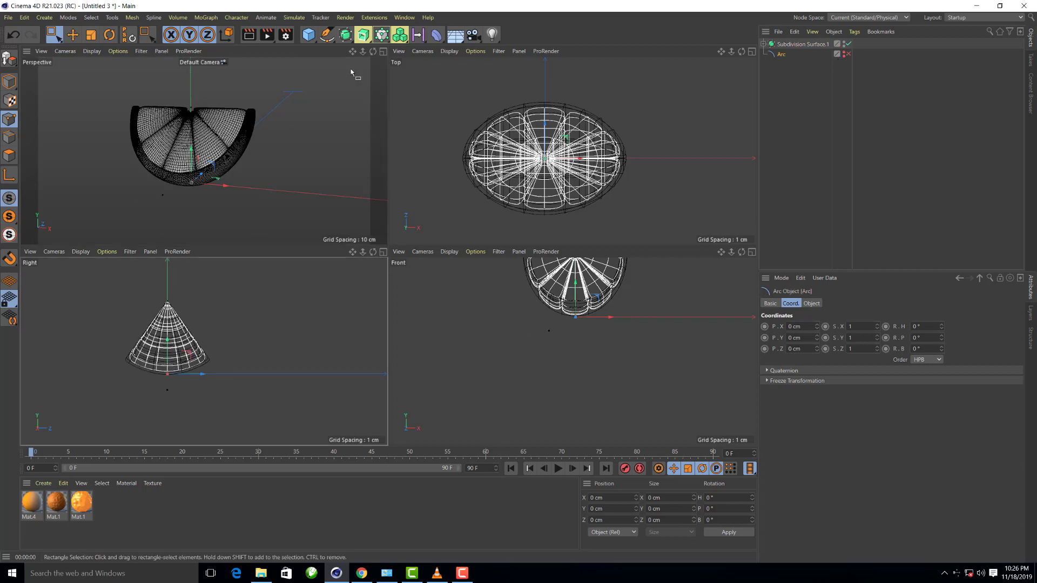
Add a Floor under the orange slice, switch to solid shading, and render a preview
click(382, 52)
click(455, 35)
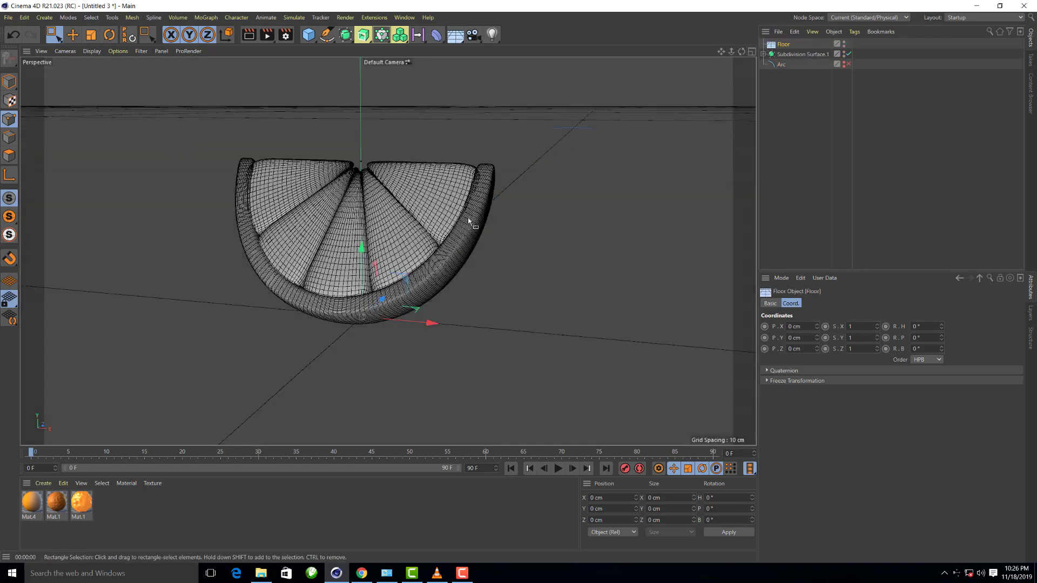
alt+drag(469, 222, 388, 251)
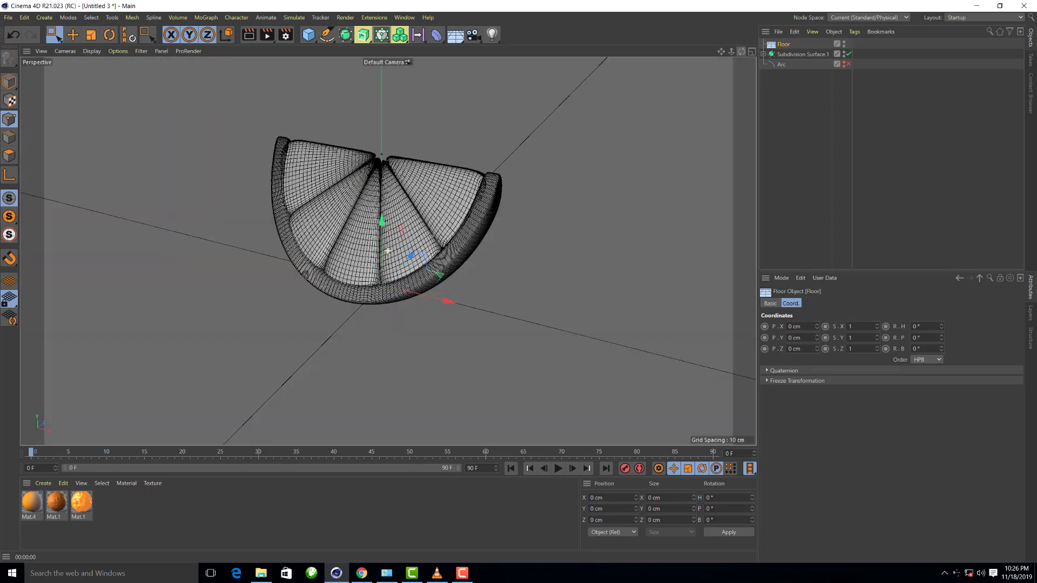
click(91, 51)
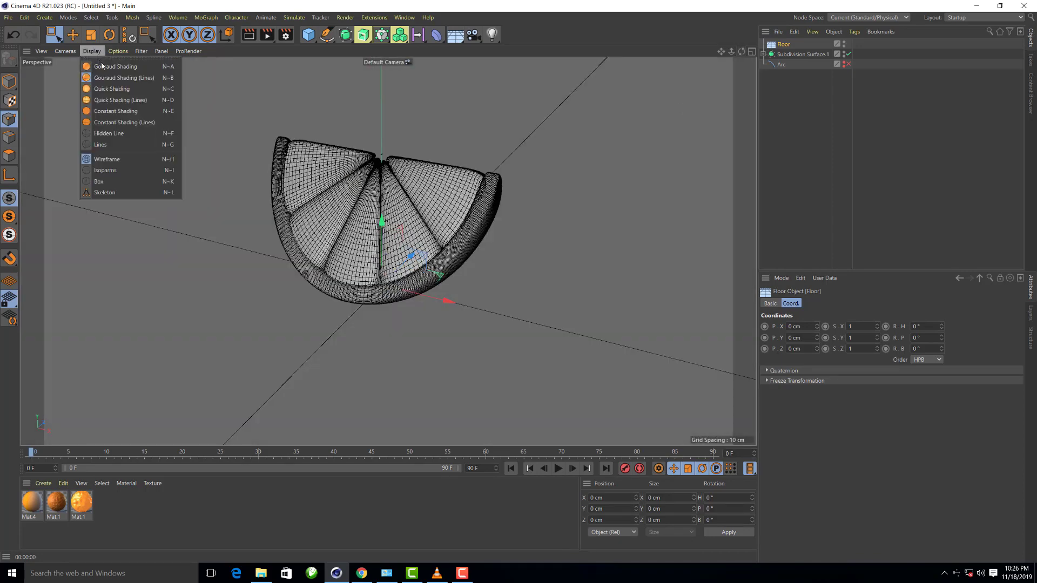
click(118, 66)
alt+drag(440, 274, 459, 292)
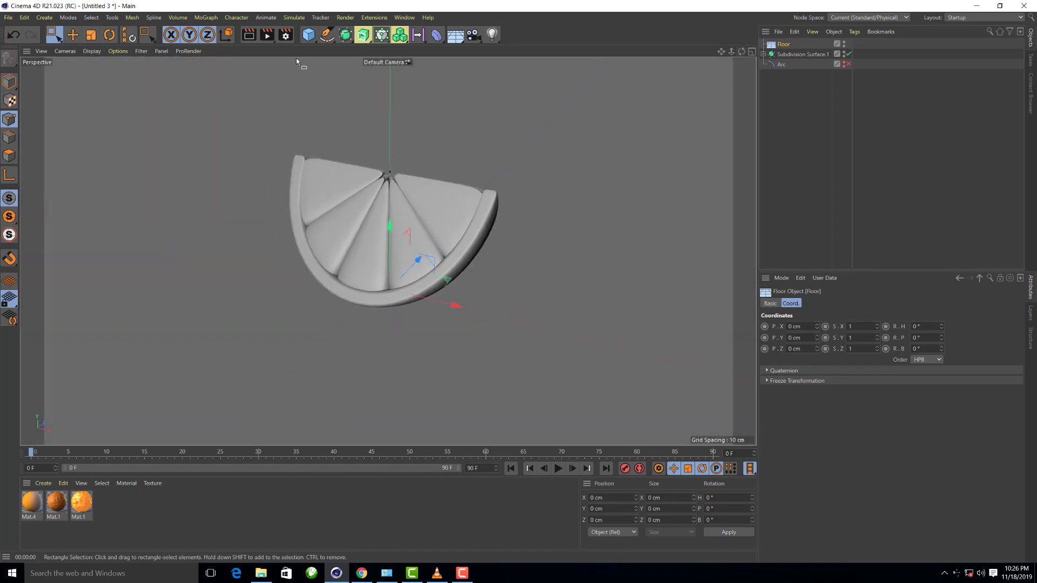
click(246, 38)
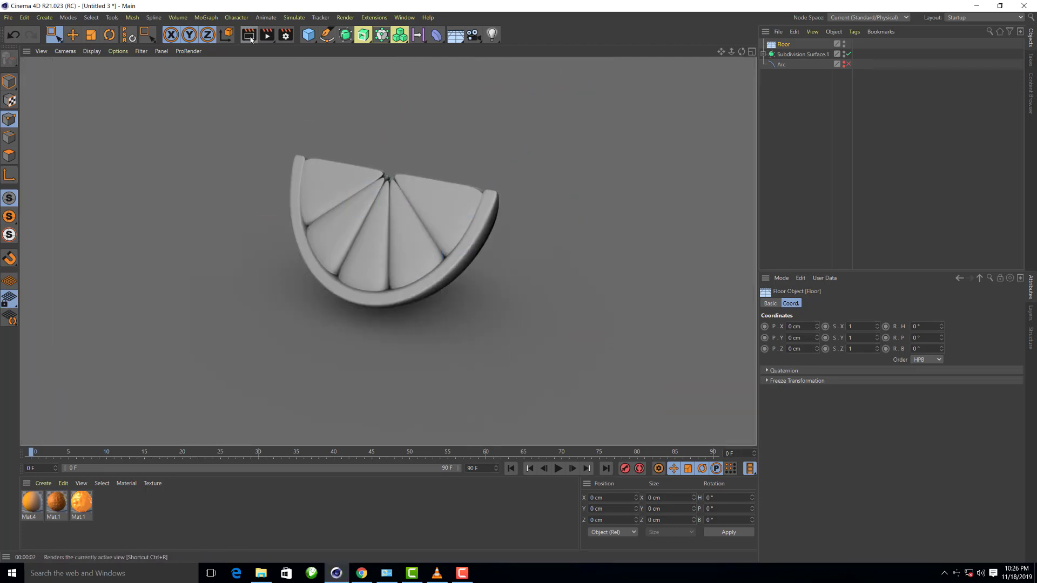
Select Subdivision Surface.1, return to a single Perspective view, and bring up the environment object choices
click(751, 52)
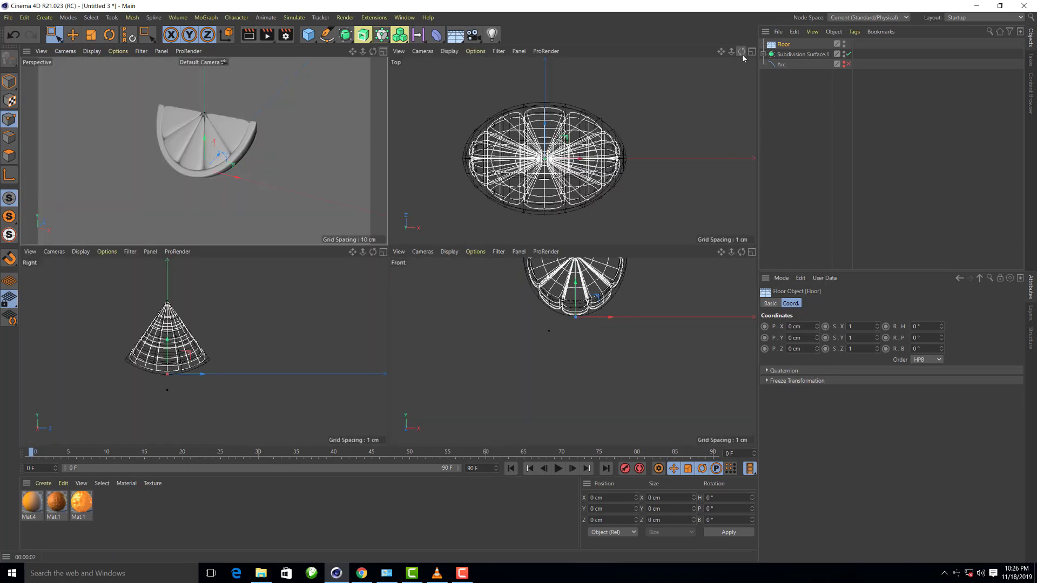
scroll(162, 380, up, 2)
scroll(157, 359, up, 2)
scroll(166, 394, up, 3)
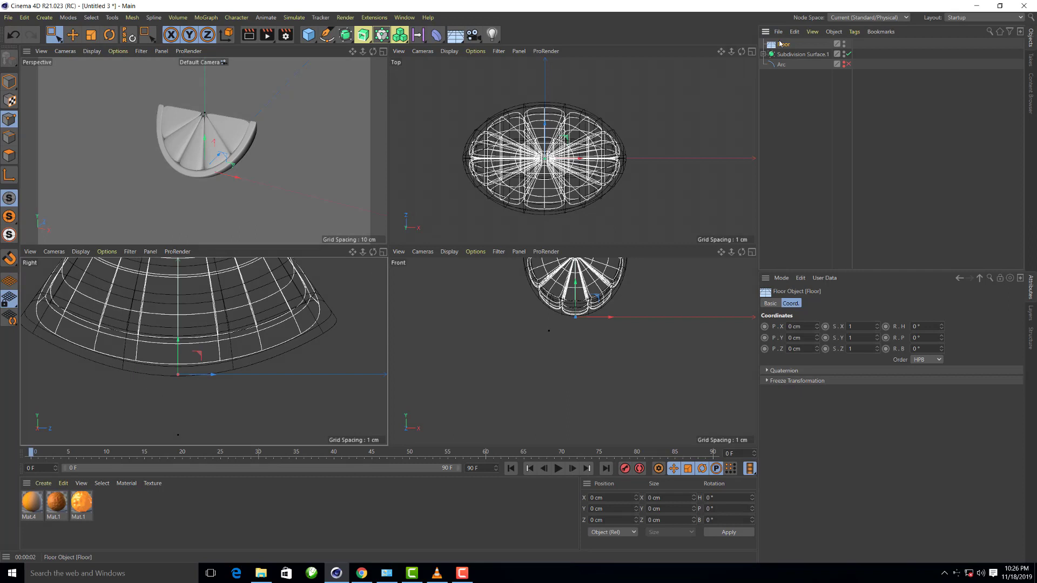
scroll(590, 335, down, 3)
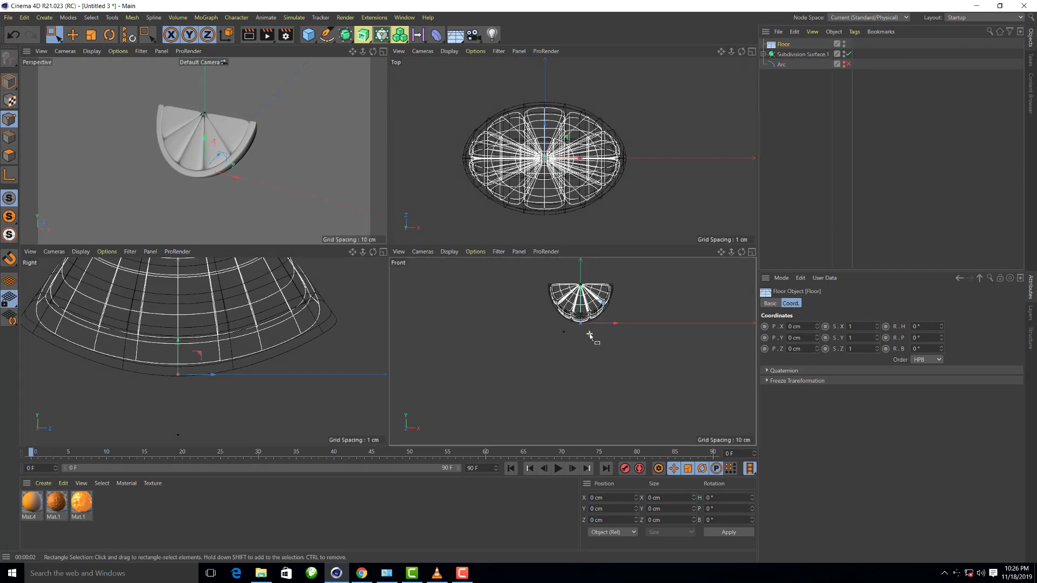
click(801, 55)
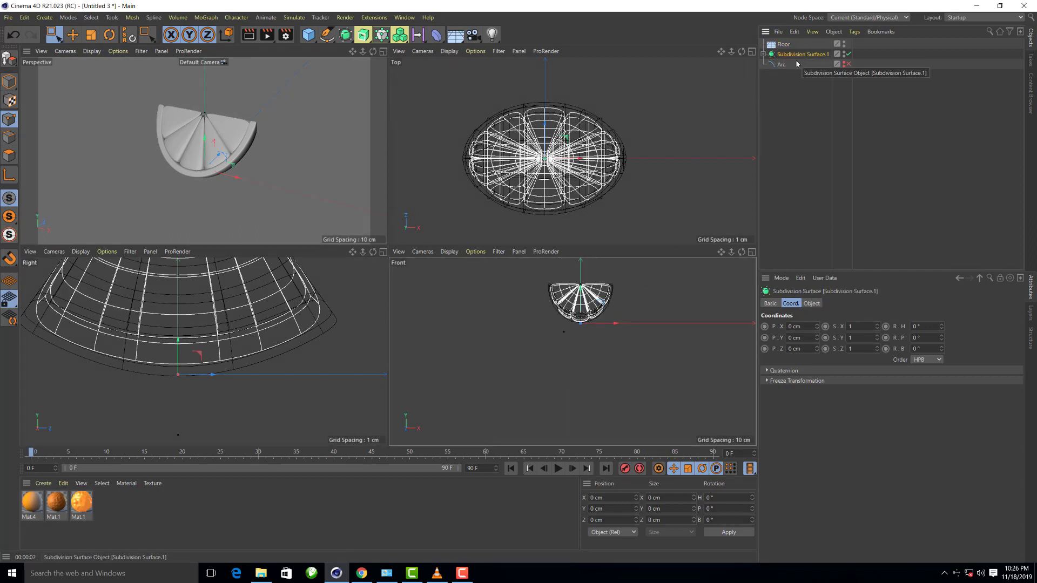
middle_click(328, 219)
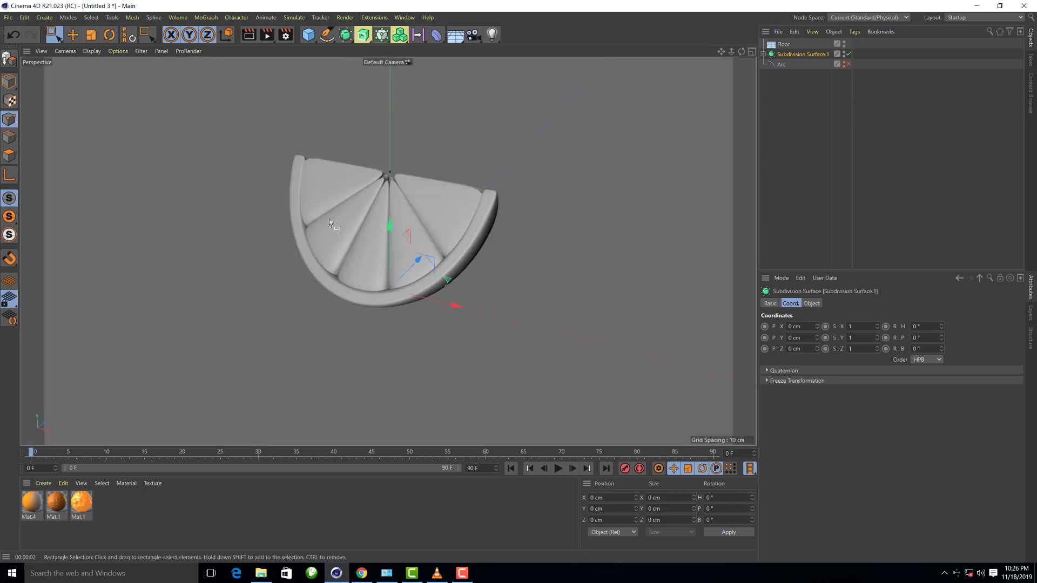
mouse_move(442, 289)
alt+mouse_down()
mouse_move(498, 199)
mouse_move(443, 220)
alt+mouse_up()
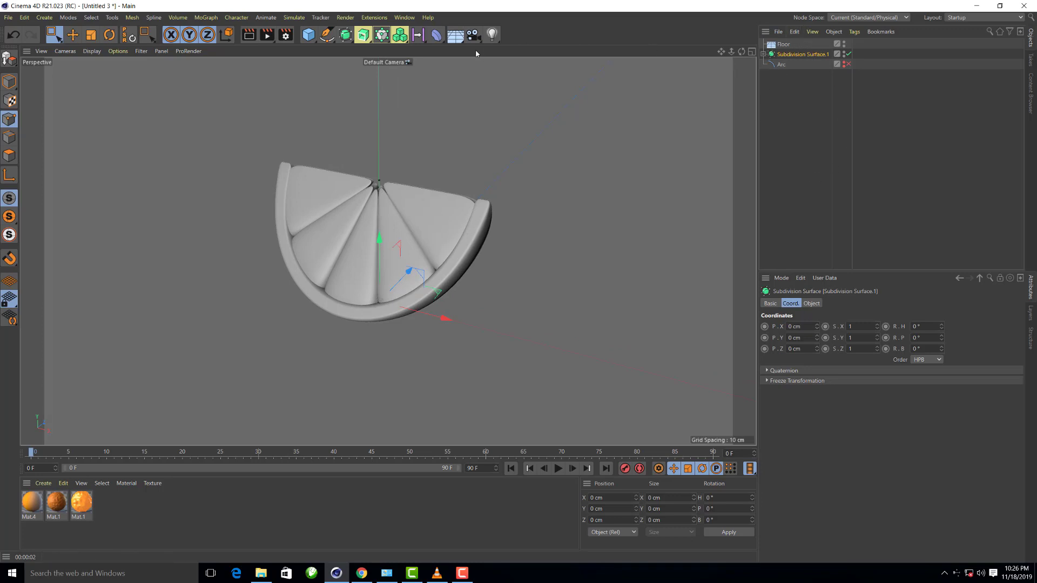
click(459, 38)
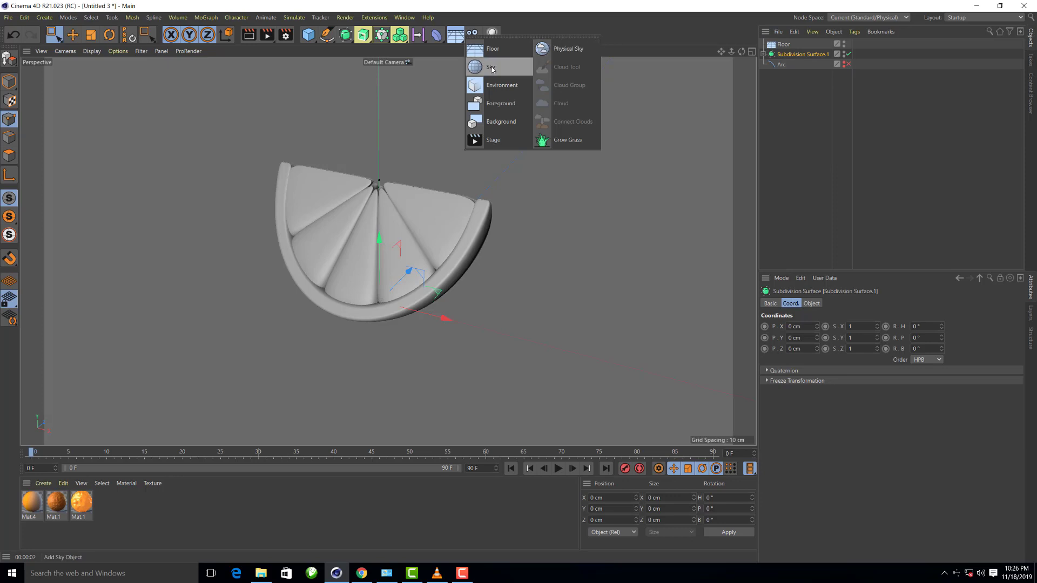
Add a Sky object and render a preview of the wedge lit by sky and floor
click(492, 68)
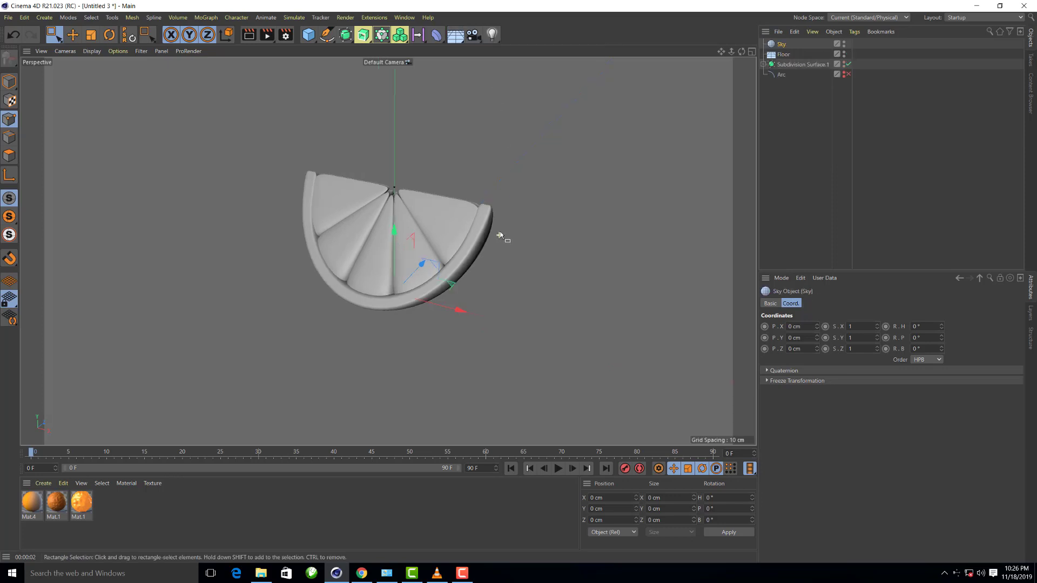
drag(742, 52, 730, 56)
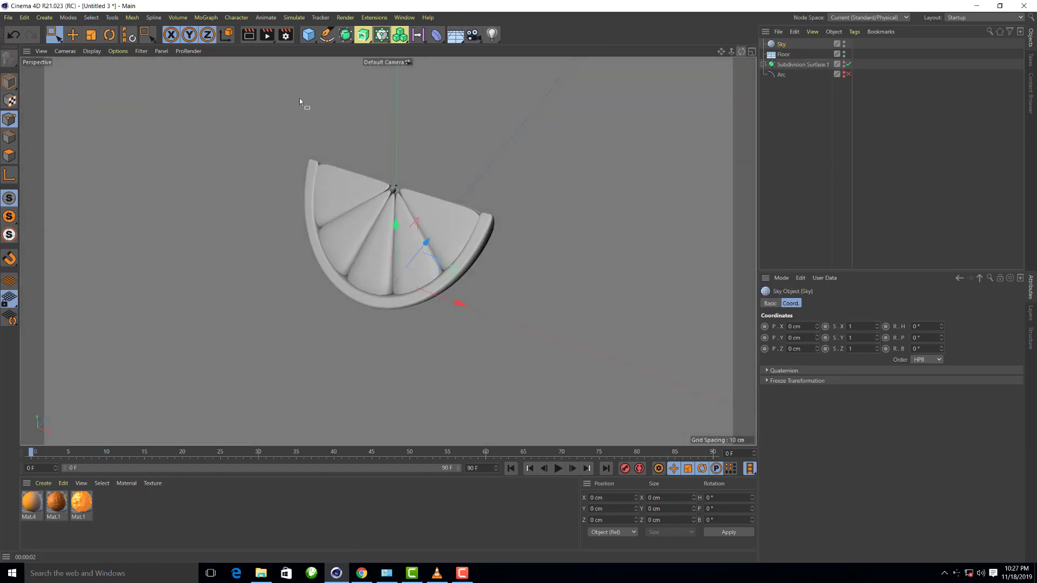
click(251, 38)
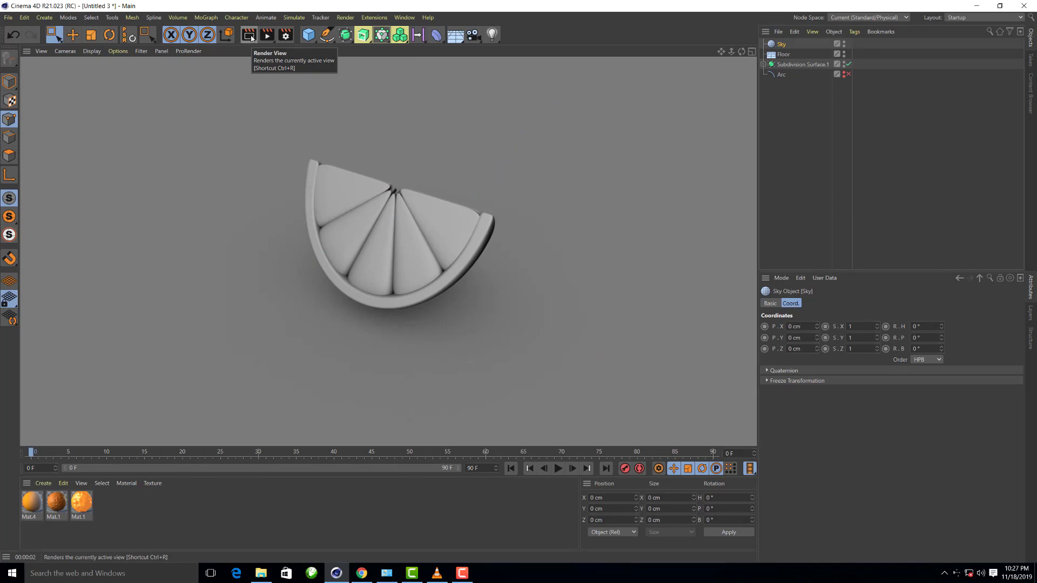
alt+drag(406, 250, 409, 246)
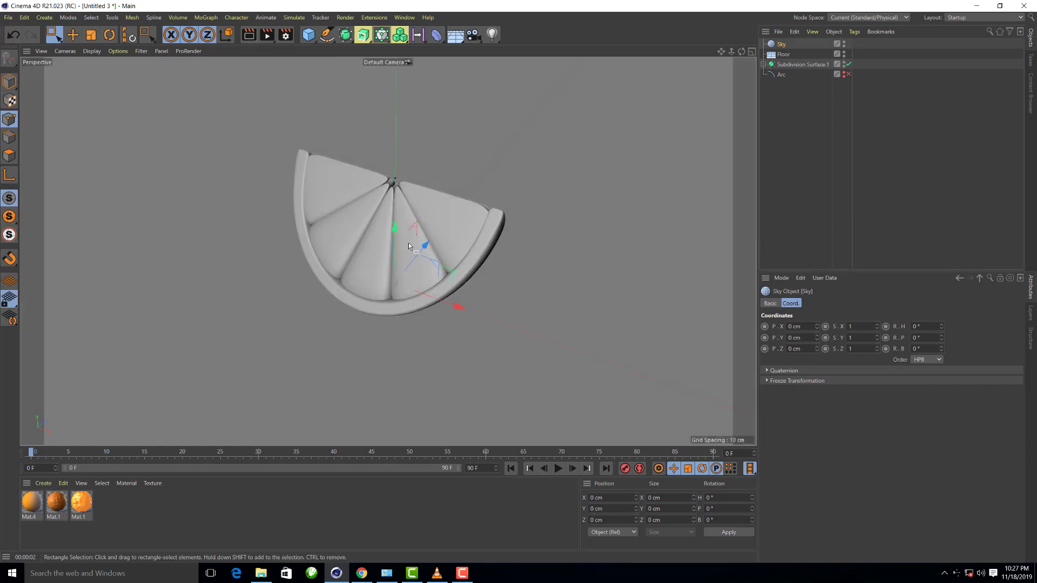
Add a light, move it back from the wedge, and set its type to Area
click(491, 34)
mouse_move(421, 244)
mouse_down()
mouse_move(322, 278)
mouse_move(311, 152)
mouse_up()
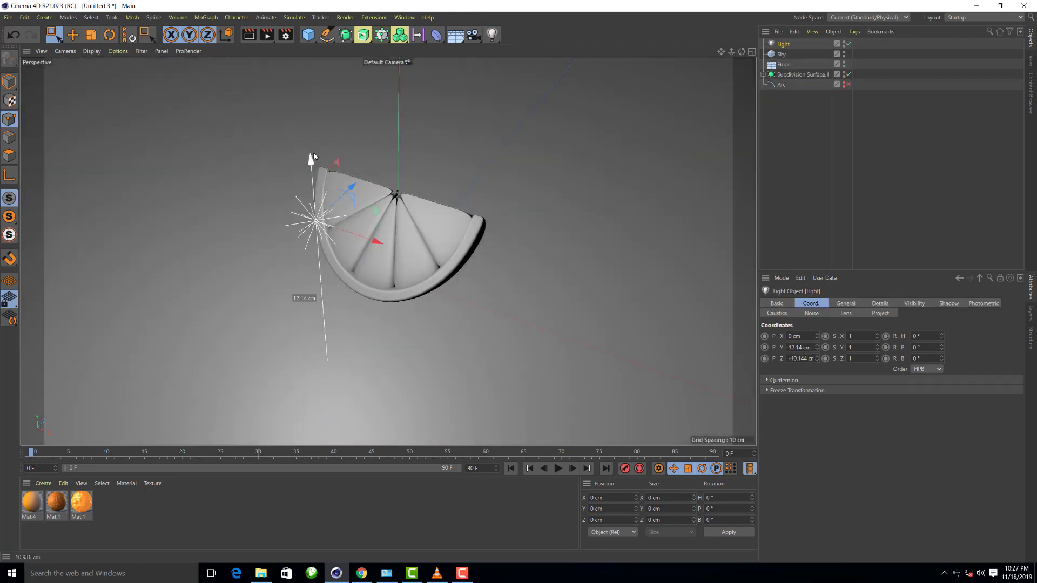
drag(352, 180, 252, 270)
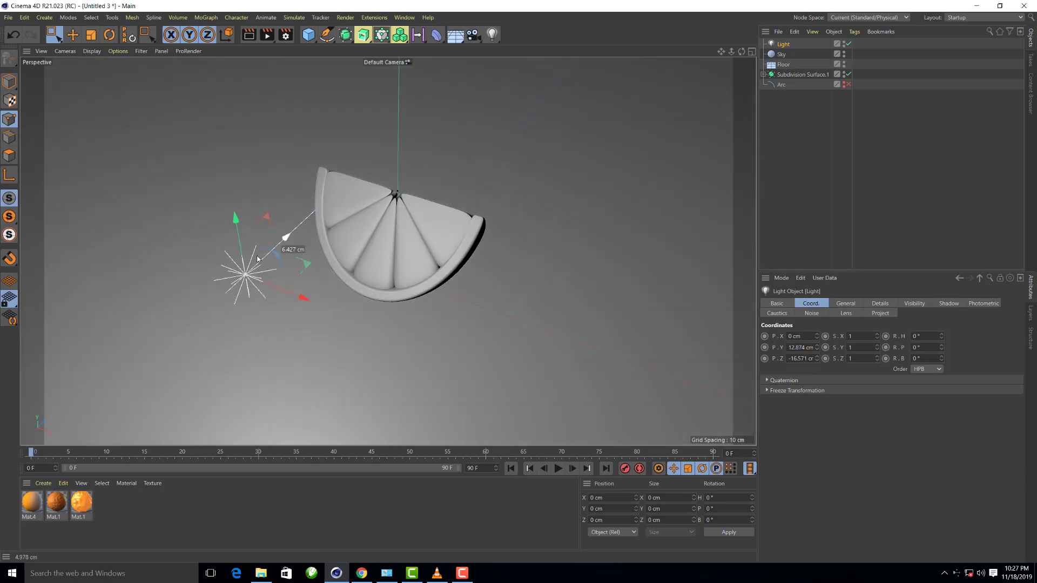
click(846, 304)
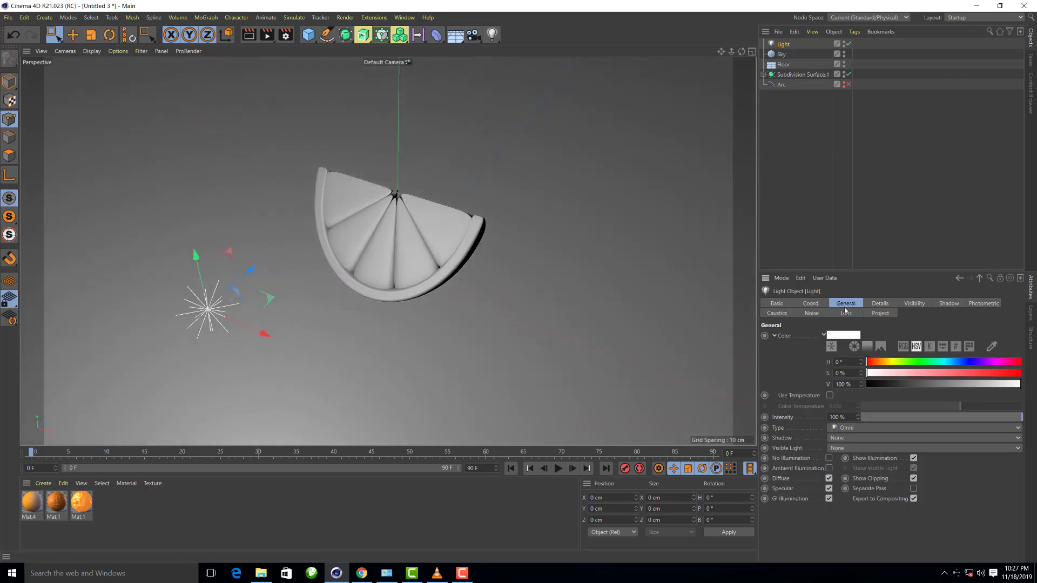
click(841, 429)
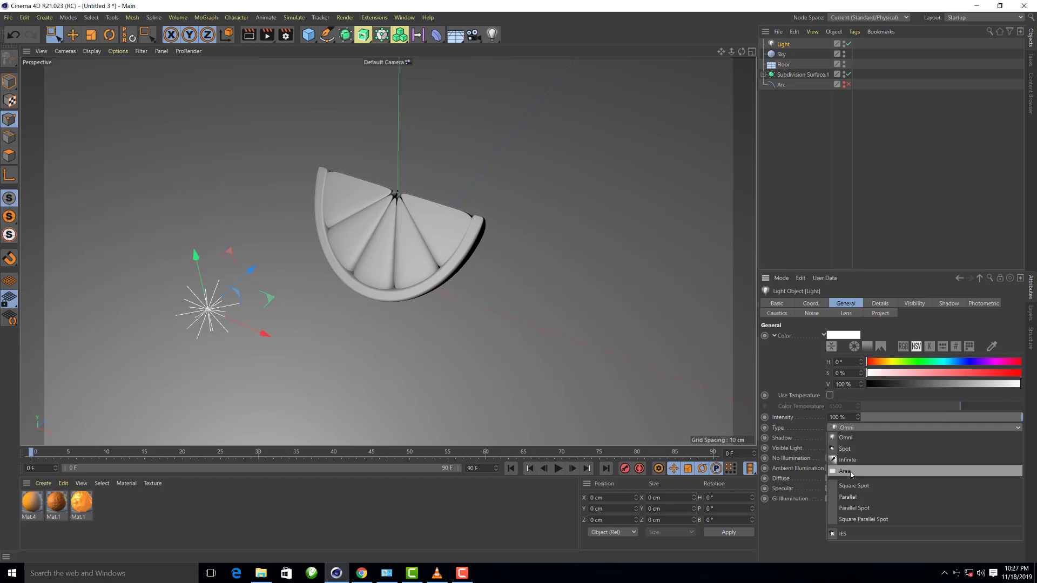
click(847, 471)
Scale the area light down around the wedge and move it upward
alt+drag(534, 361, 468, 255)
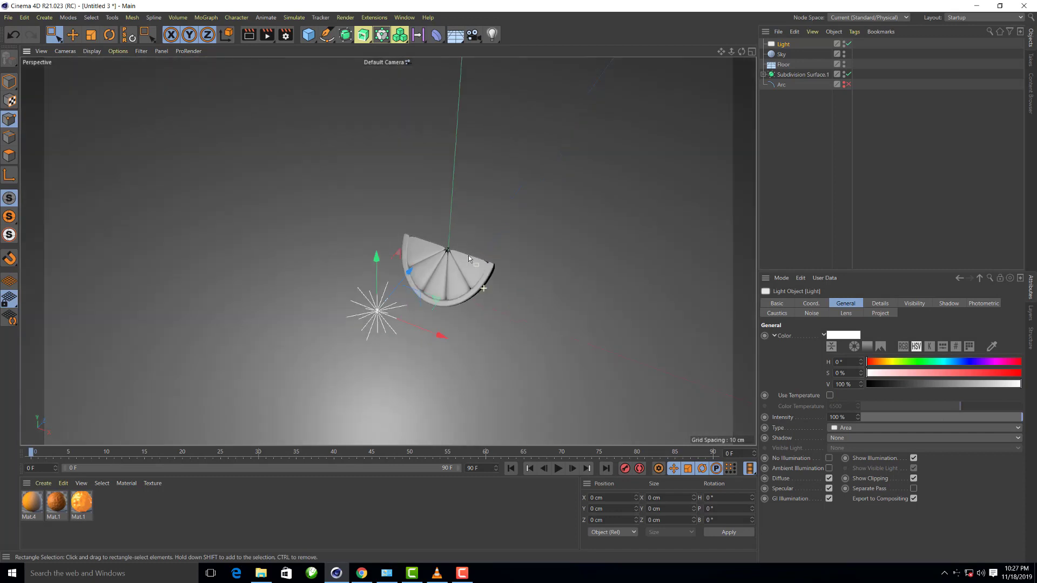
click(92, 34)
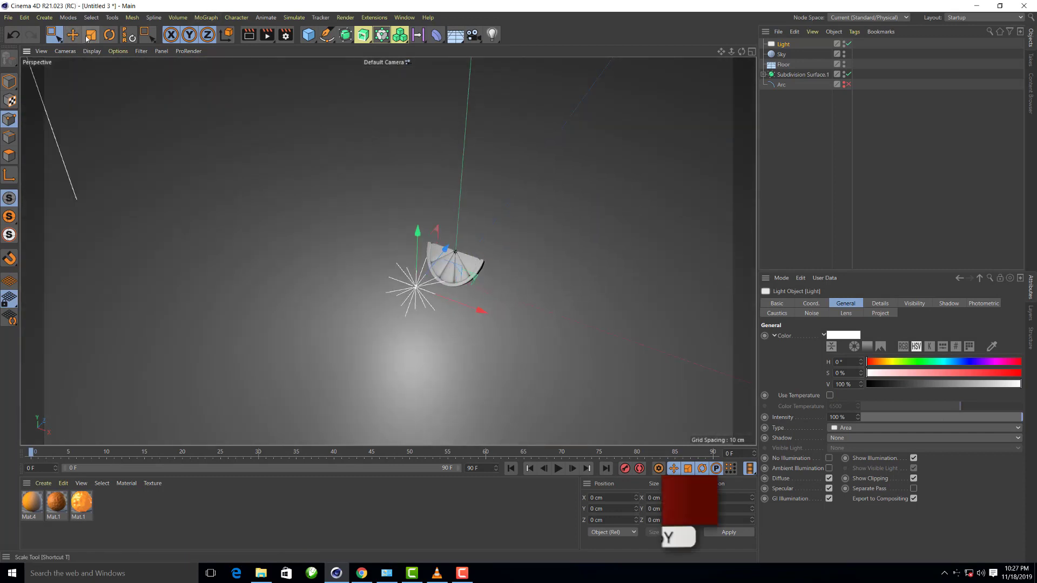
drag(607, 274, 337, 360)
drag(417, 229, 428, 246)
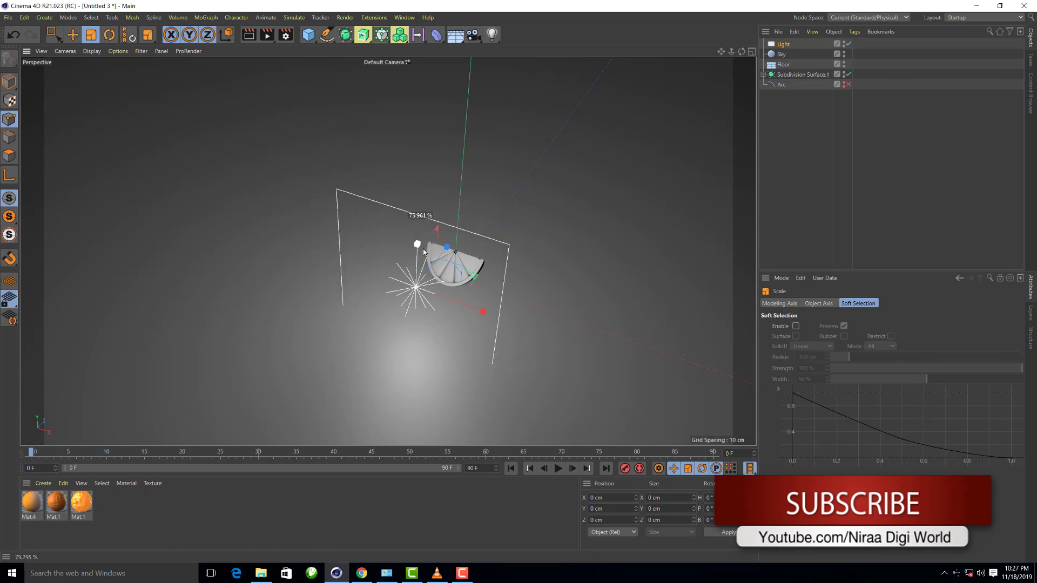
key(e)
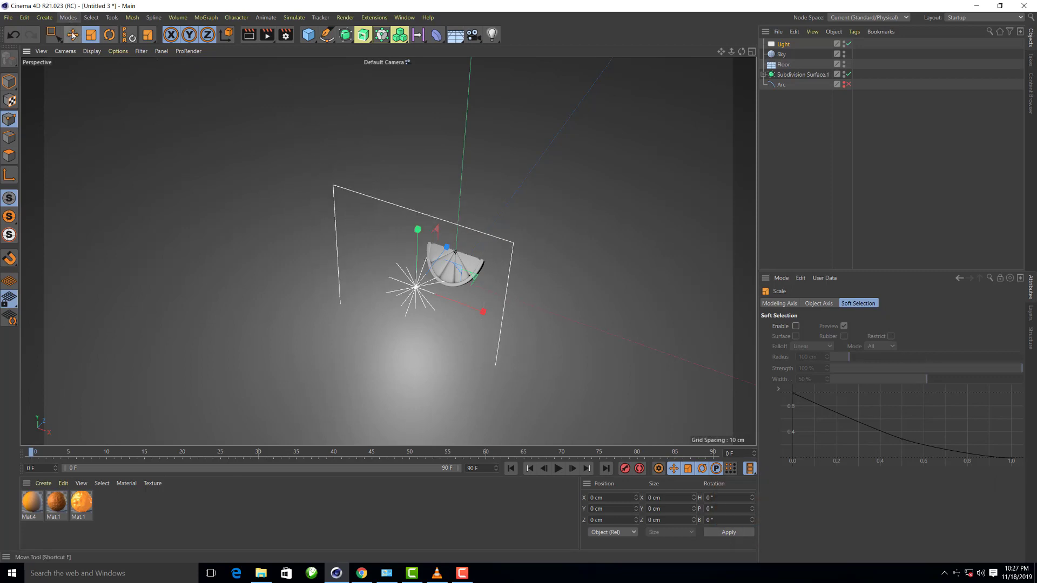
drag(419, 241, 378, 292)
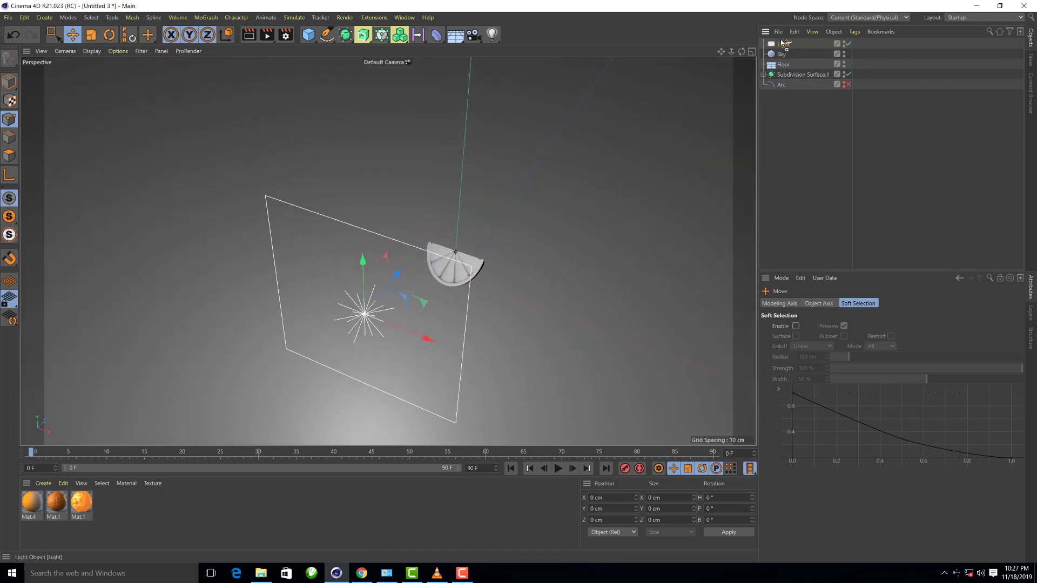
Duplicate the area light, place the copy up and to the right, and render a preview
ctrl+drag(783, 44, 783, 42)
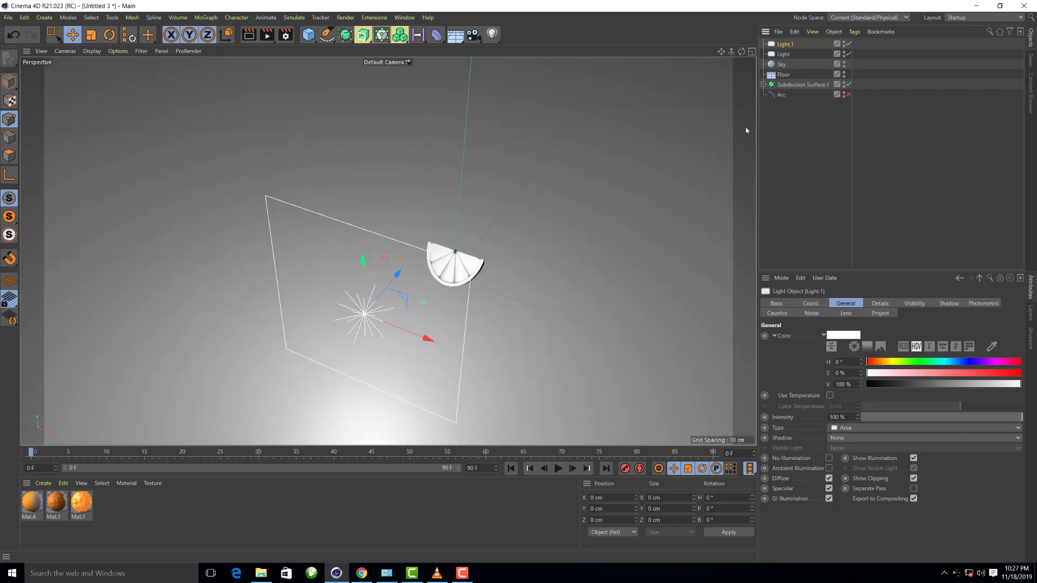
mouse_move(364, 319)
mouse_down()
mouse_move(559, 146)
mouse_move(616, 63)
mouse_up()
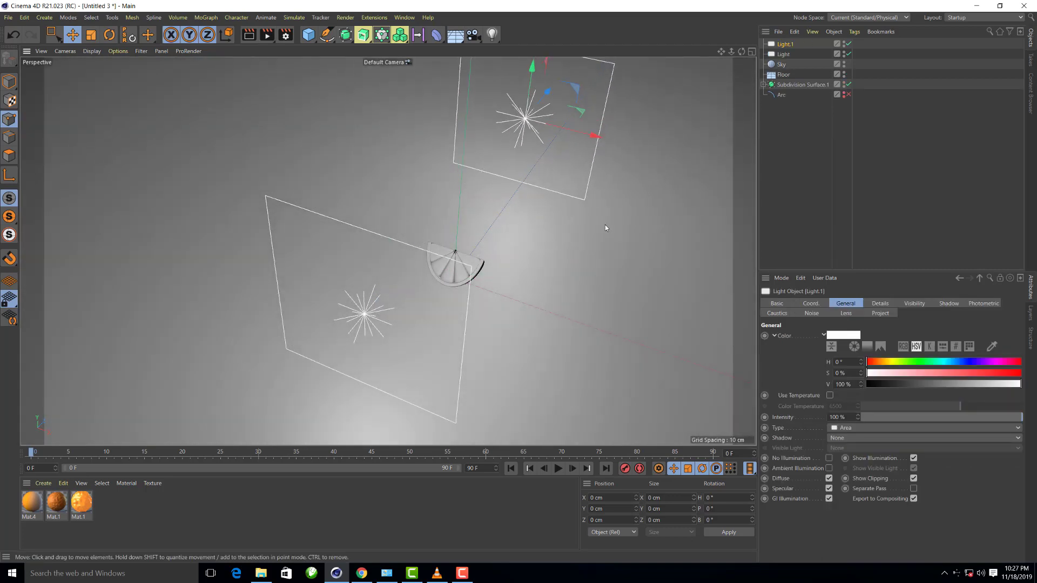
scroll(497, 282, up, 3)
scroll(498, 274, up, 2)
scroll(391, 313, up, 2)
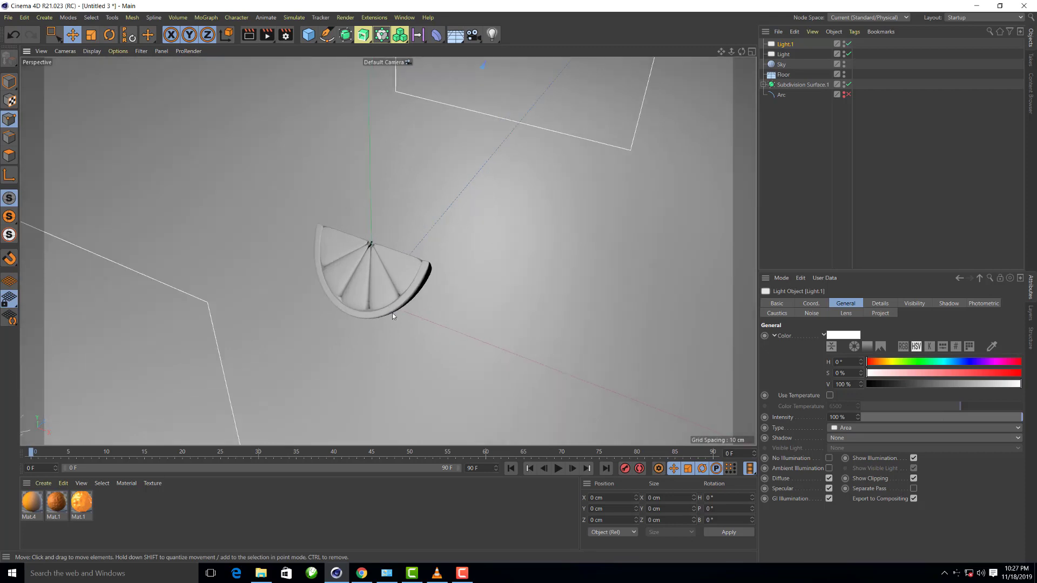
scroll(378, 316, up, 1)
scroll(354, 323, up, 1)
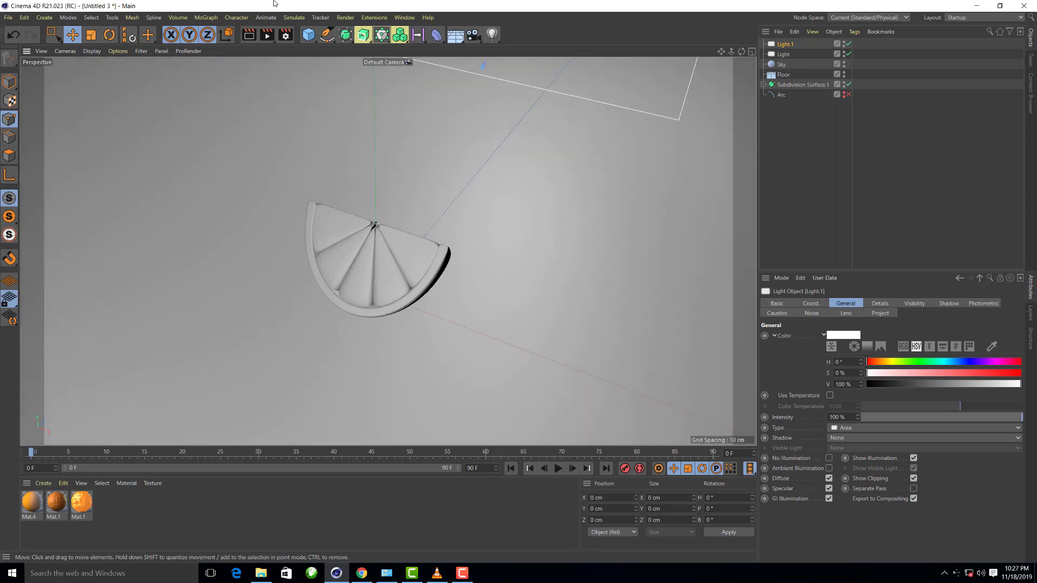
click(248, 35)
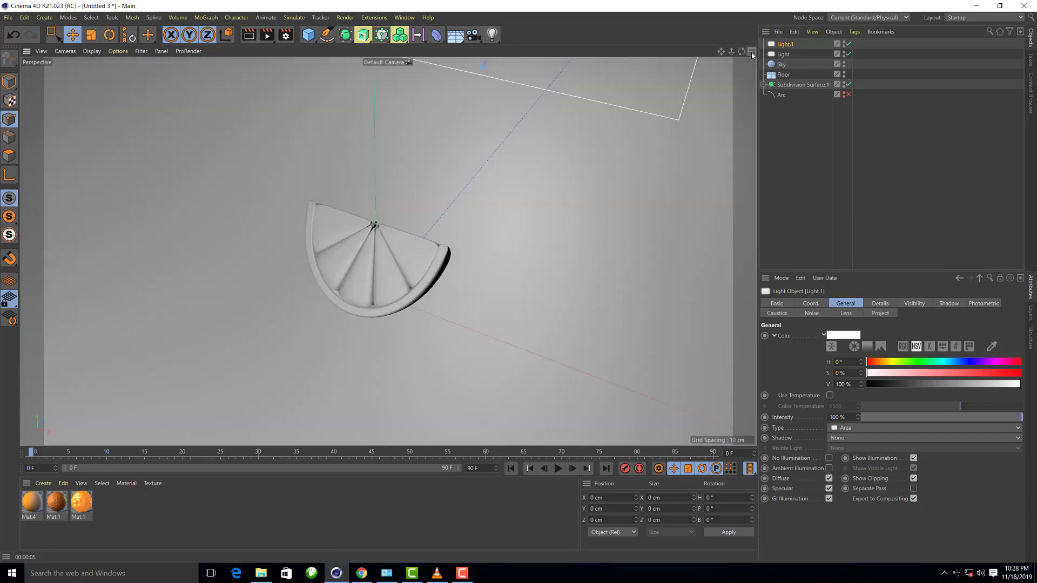
Resize the copied light in the front view, undo a test rotation, and render full-size Perspective
middle_click(535, 305)
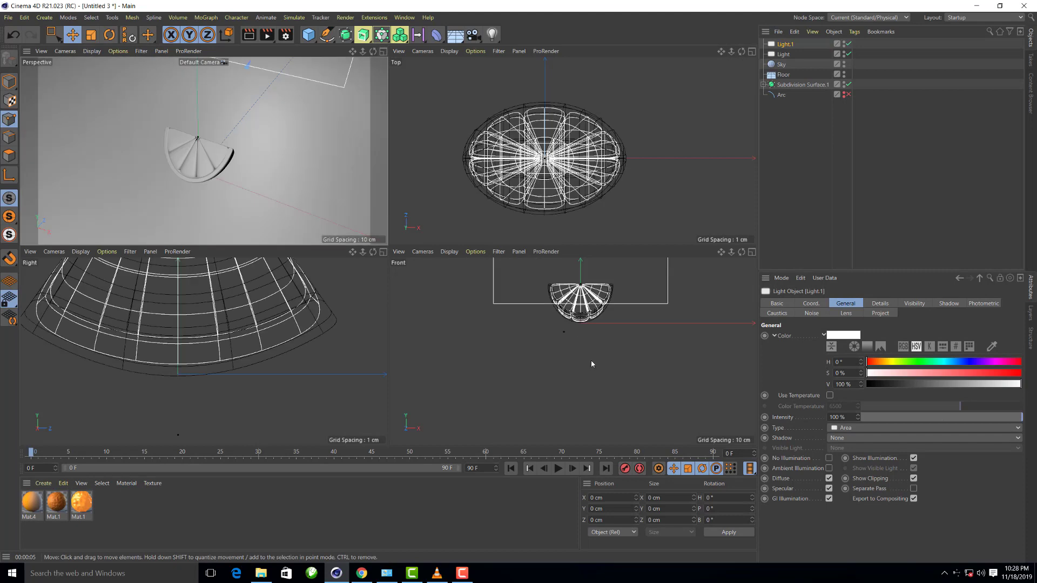
scroll(591, 360, down, 3)
drag(588, 281, 607, 287)
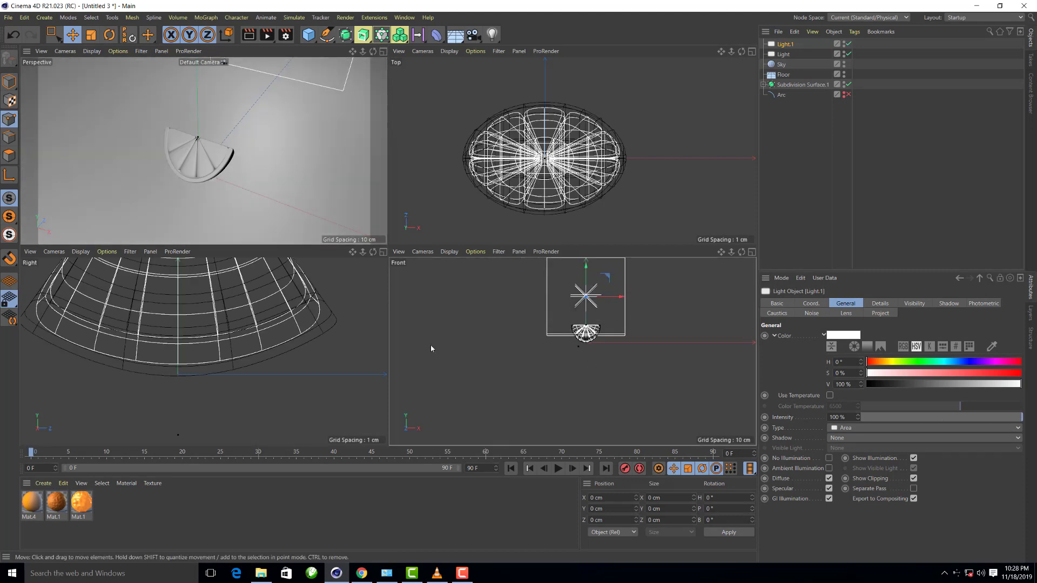
scroll(556, 349, down, 1)
scroll(562, 174, down, 2)
scroll(562, 174, down, 2)
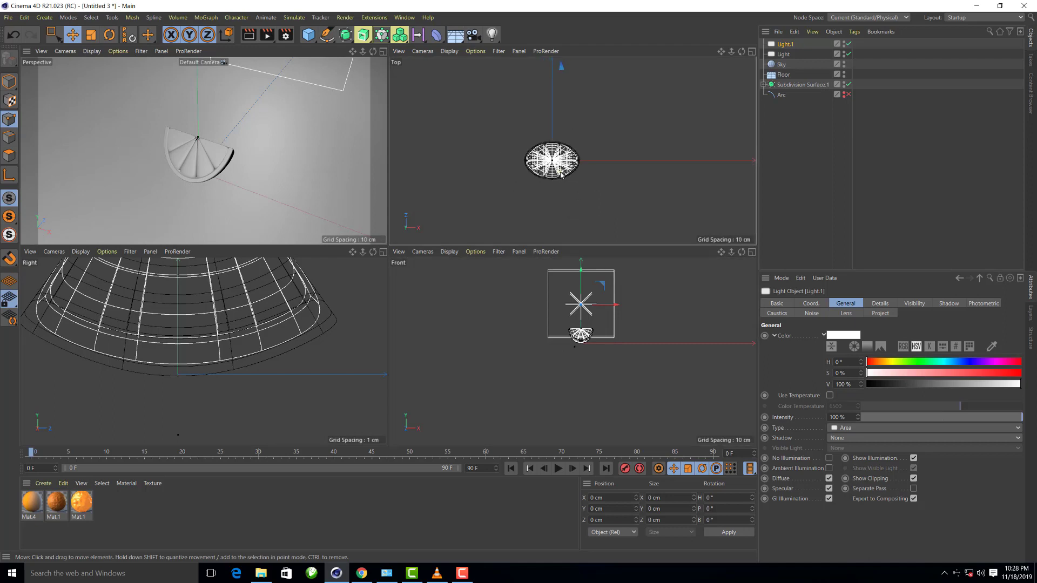
scroll(562, 173, down, 1)
scroll(562, 174, down, 3)
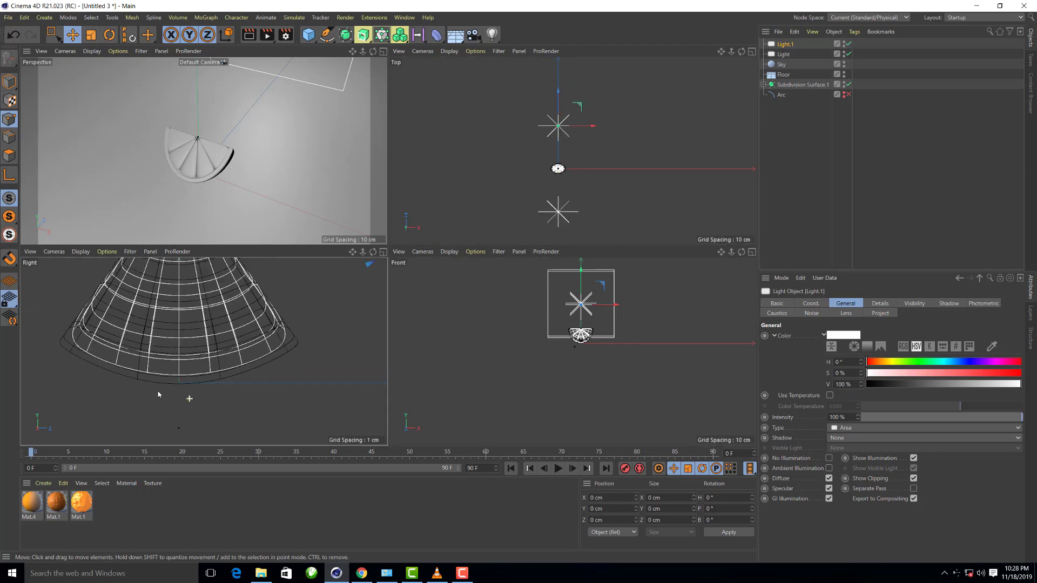
scroll(157, 371, down, 2)
scroll(156, 371, down, 2)
scroll(156, 371, down, 3)
scroll(157, 371, down, 1)
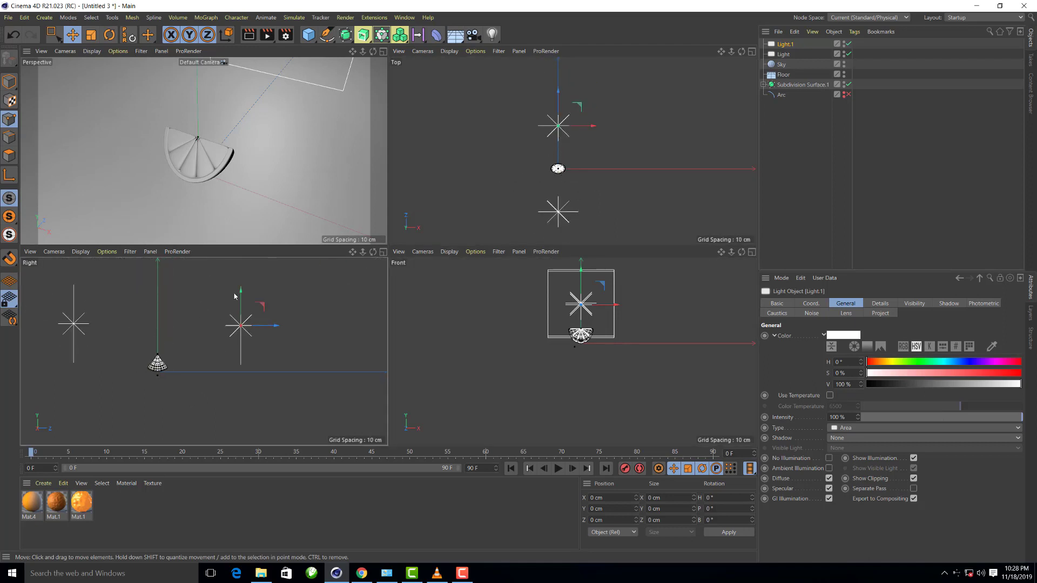
key(r)
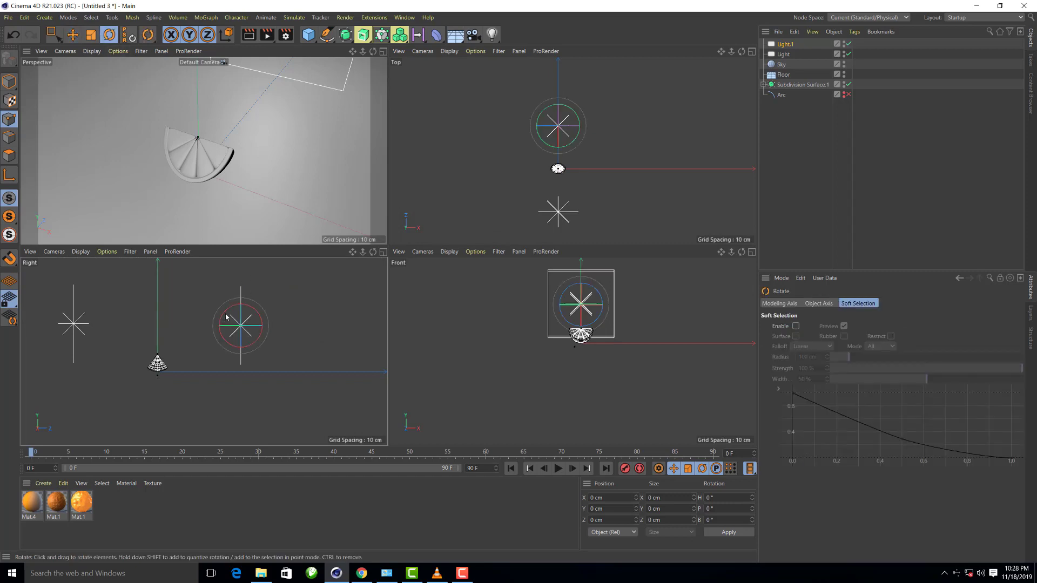
mouse_move(229, 312)
mouse_down()
mouse_move(220, 314)
mouse_move(223, 295)
mouse_move(250, 303)
mouse_move(257, 261)
mouse_up()
key(ctrl+z)
key(e)
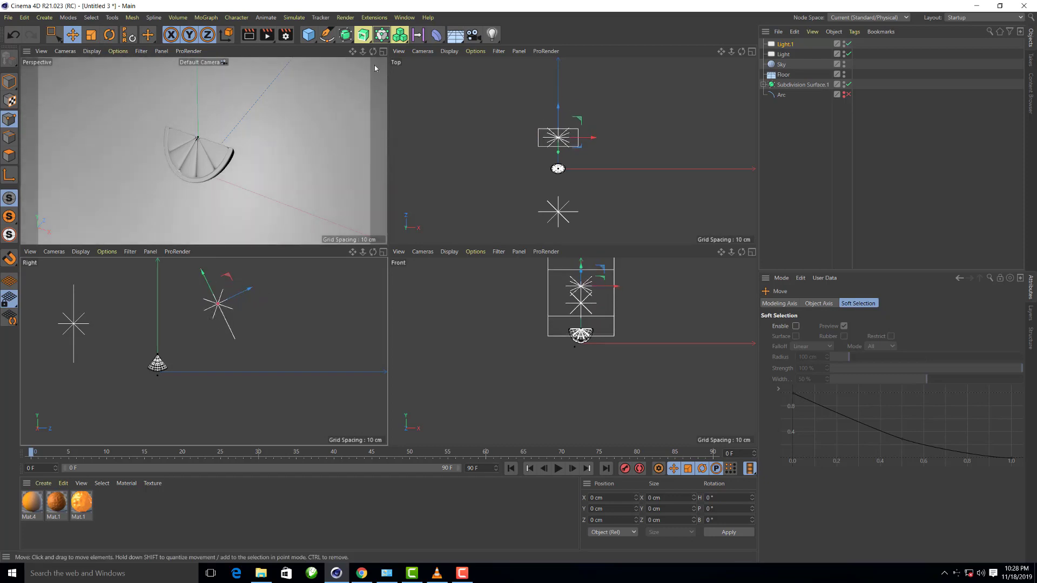
key(F1)
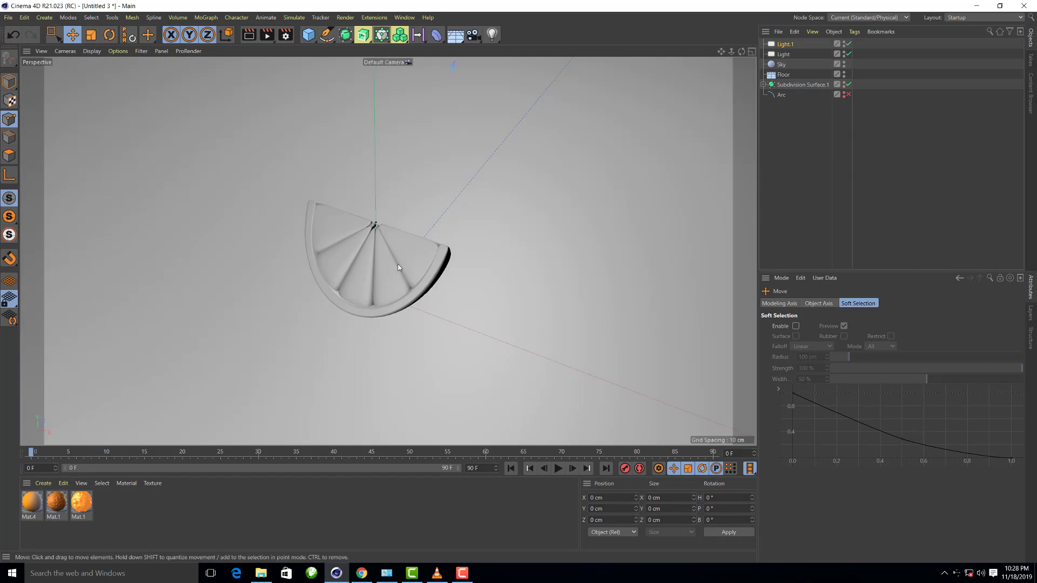
click(249, 36)
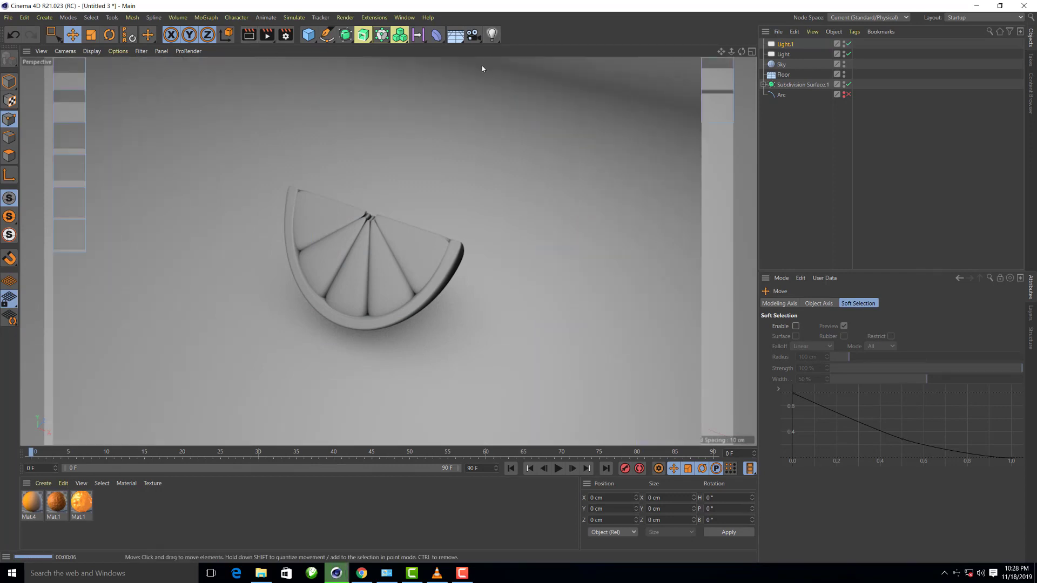
Add Light.2 and raise it above the orange slice, adjusting its height in side view
click(492, 35)
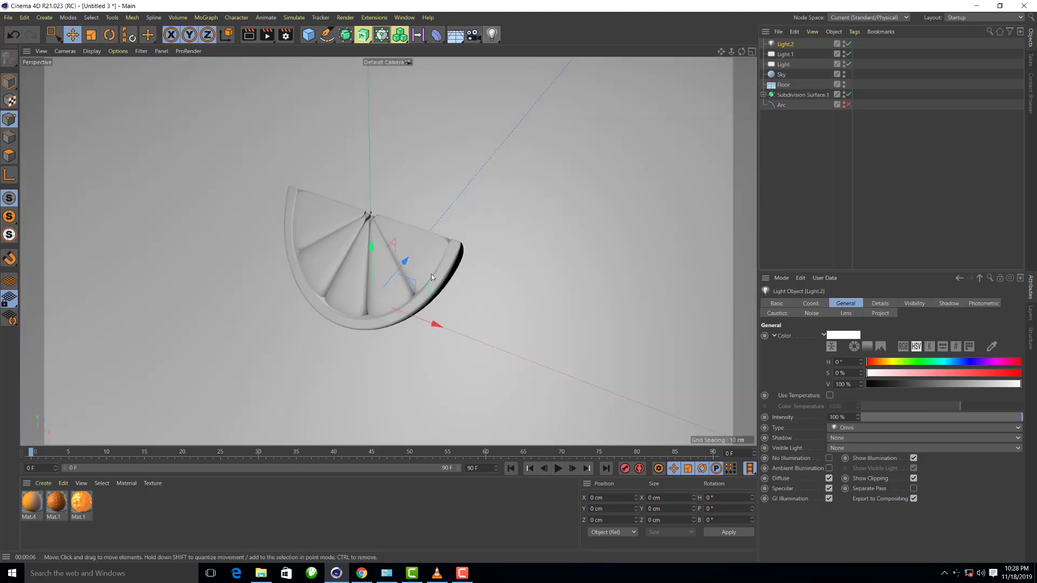
drag(375, 251, 394, 22)
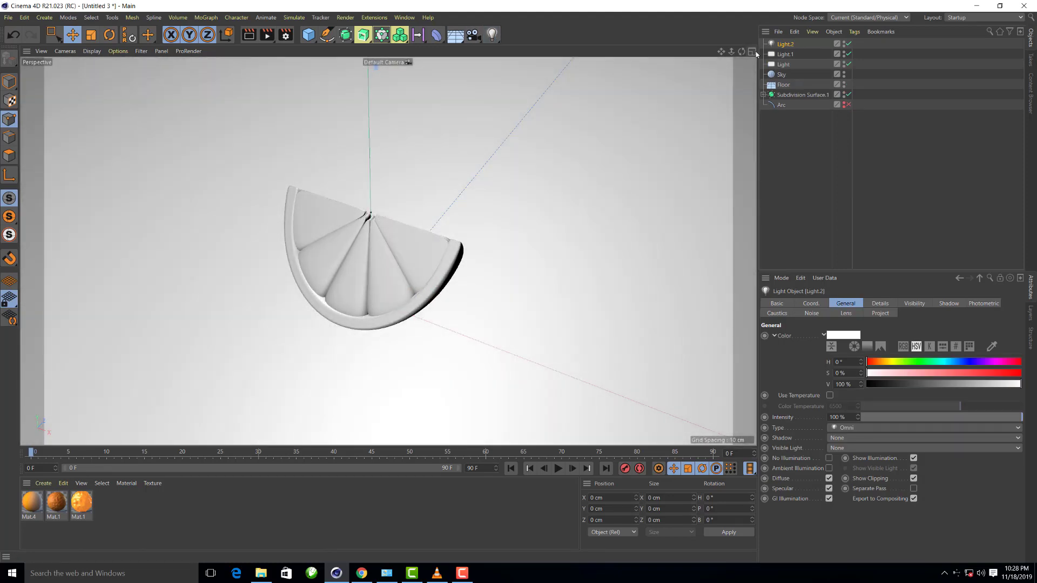
click(751, 51)
drag(164, 323, 165, 325)
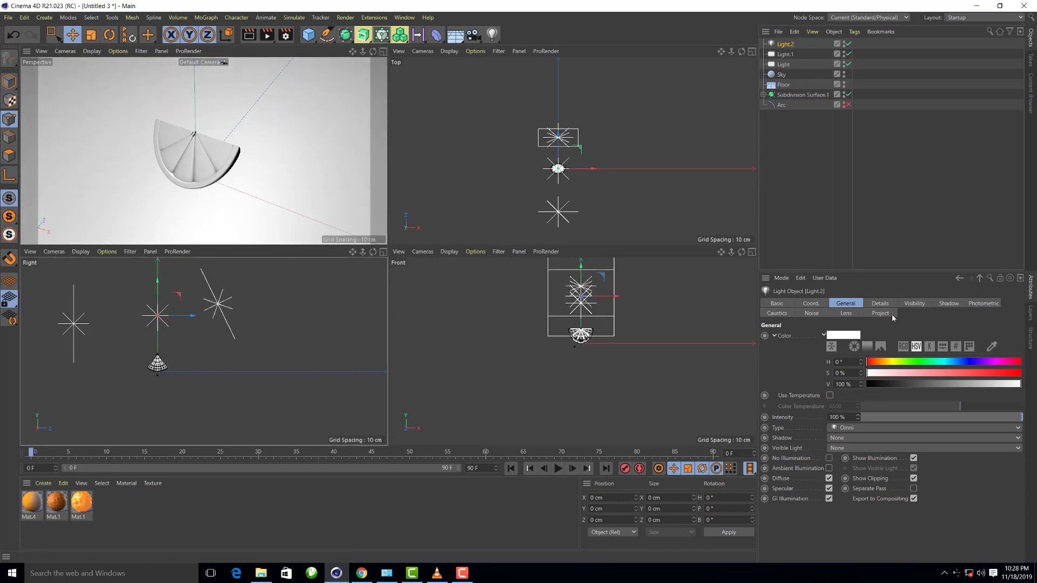
Give Light.2 Shadow Maps (Soft) and render the maximized Perspective view to check the shadow
click(880, 303)
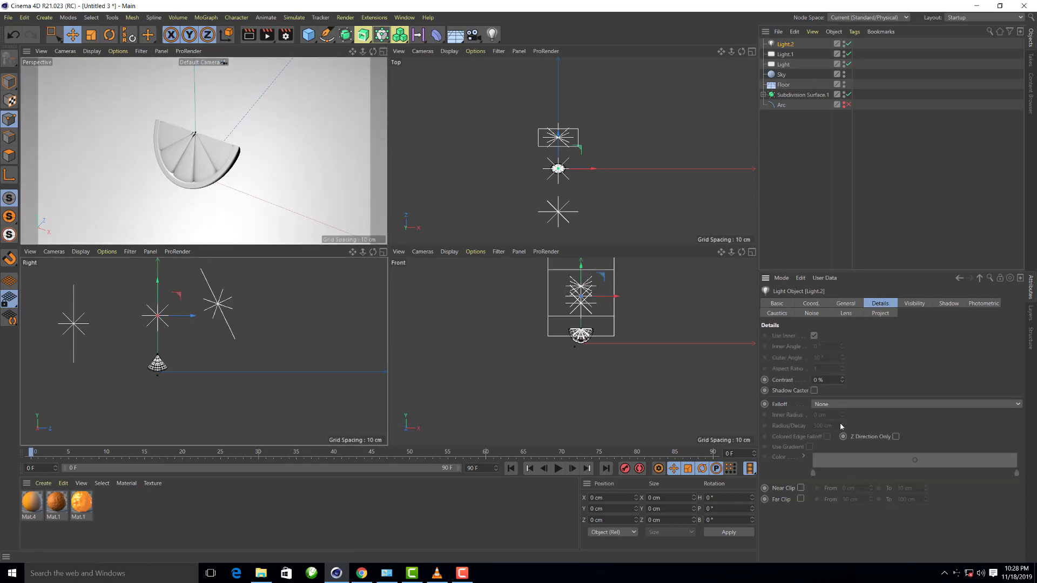
click(845, 304)
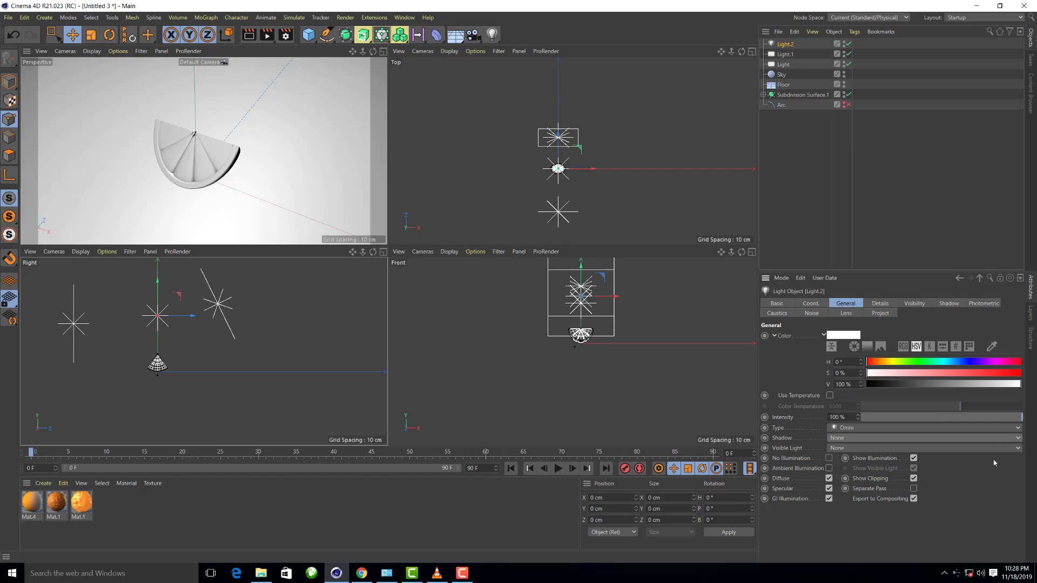
click(907, 438)
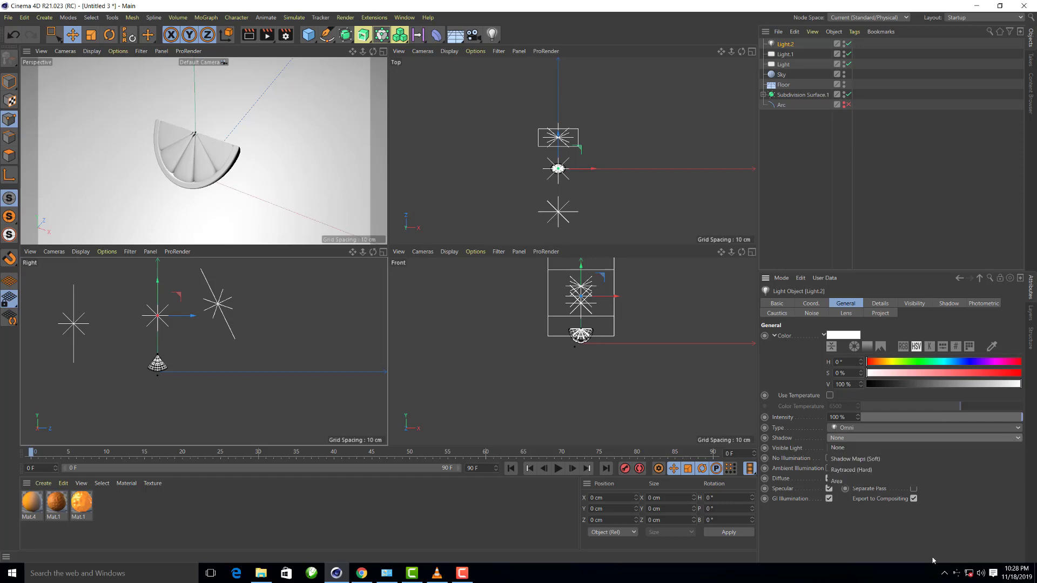
click(859, 464)
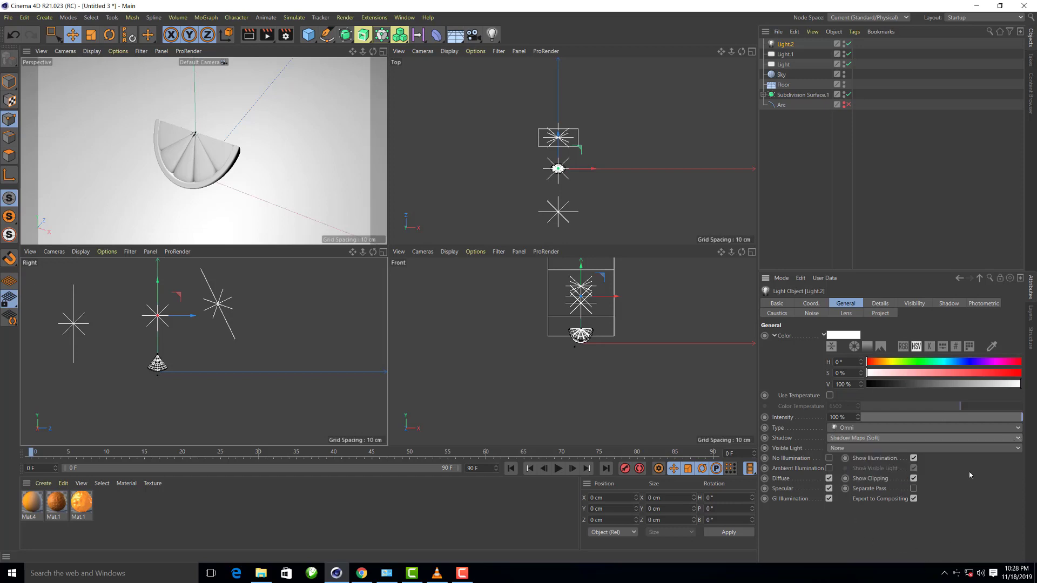
click(383, 53)
click(249, 35)
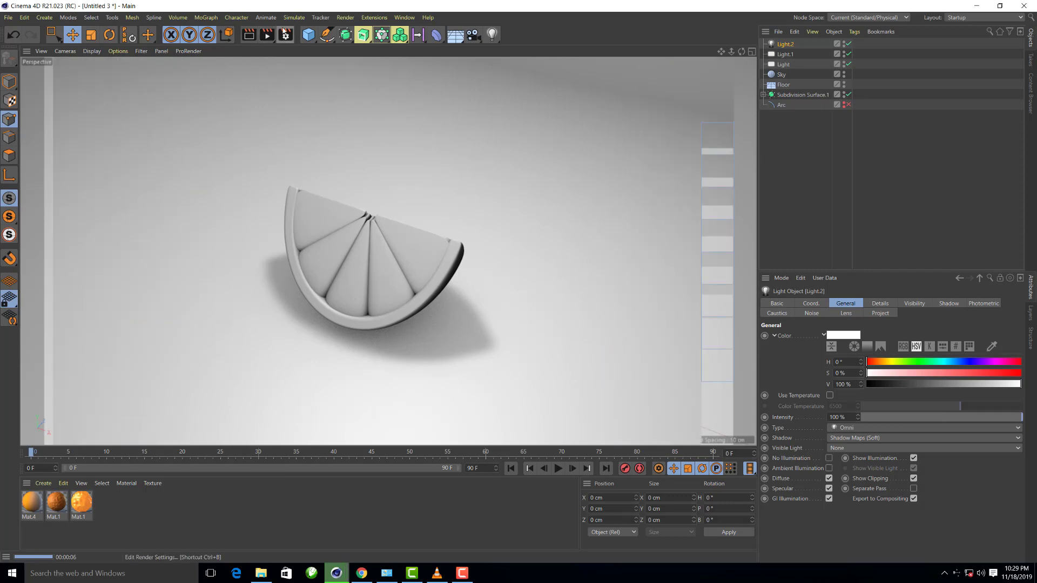
click(284, 36)
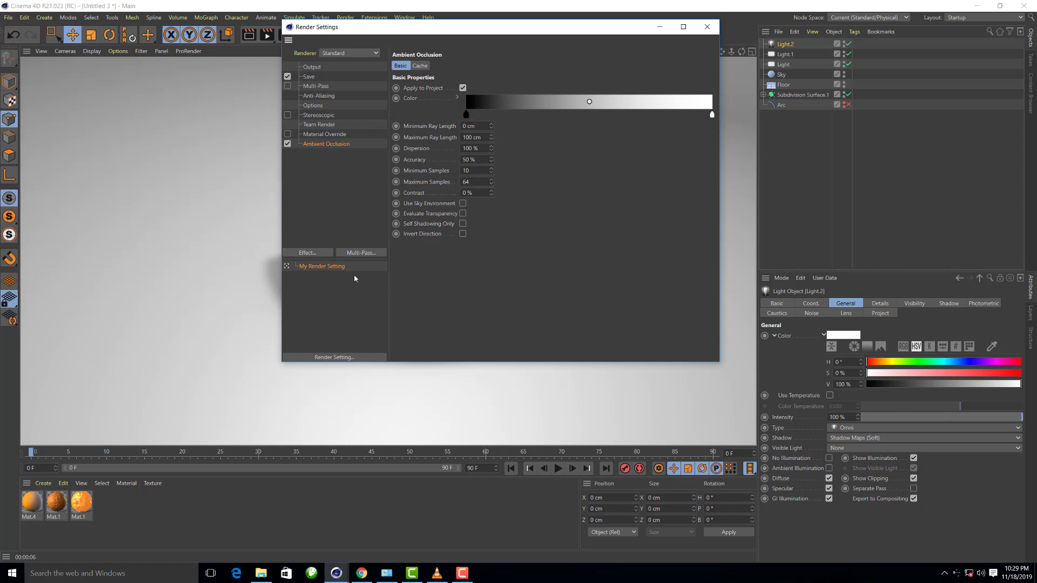
Add Global Illumination with the Interior - Preview preset and Medium samples, then close Render Settings
click(318, 253)
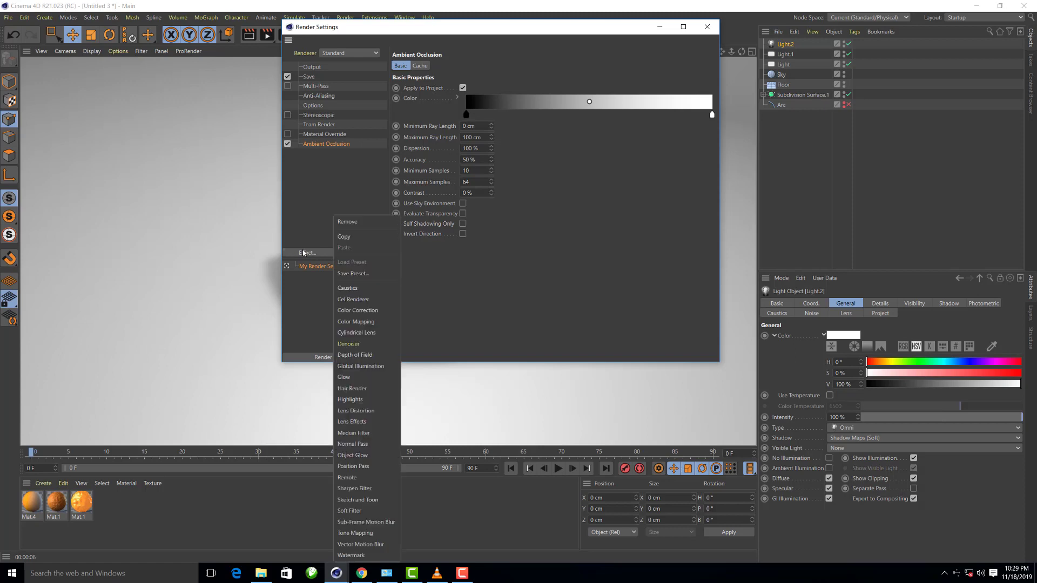
click(361, 366)
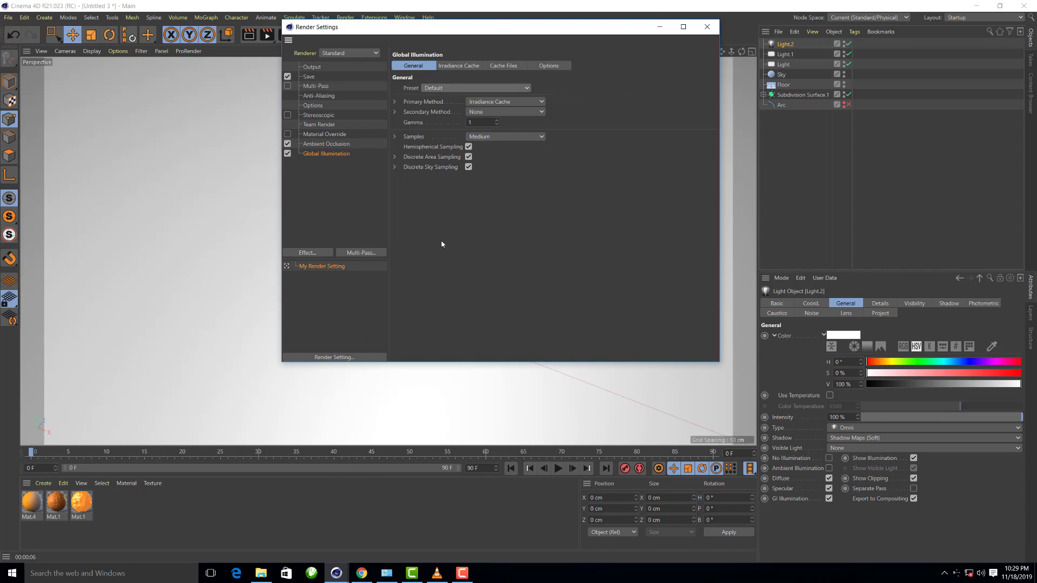
click(528, 88)
click(521, 89)
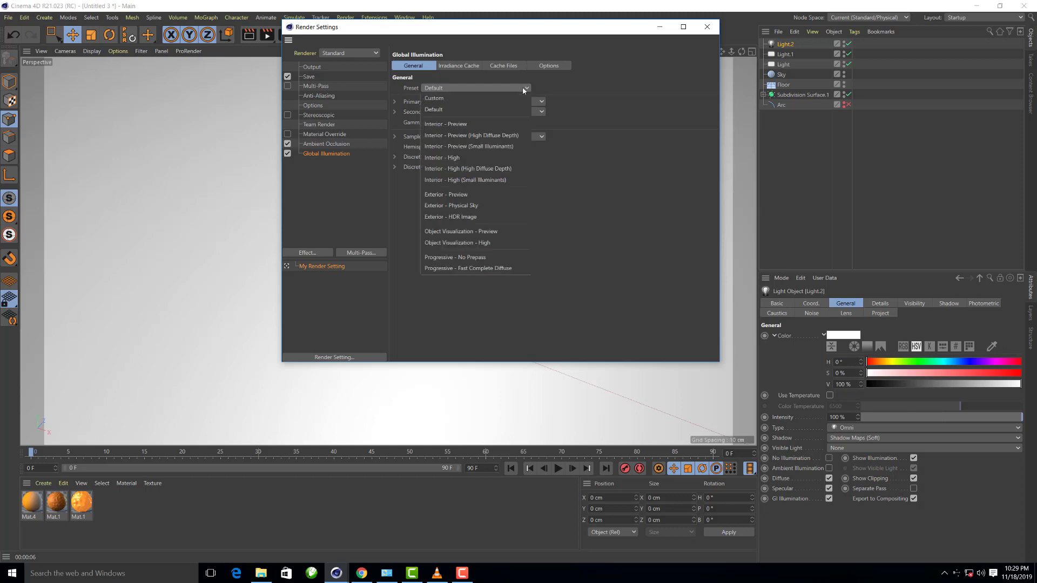
click(470, 134)
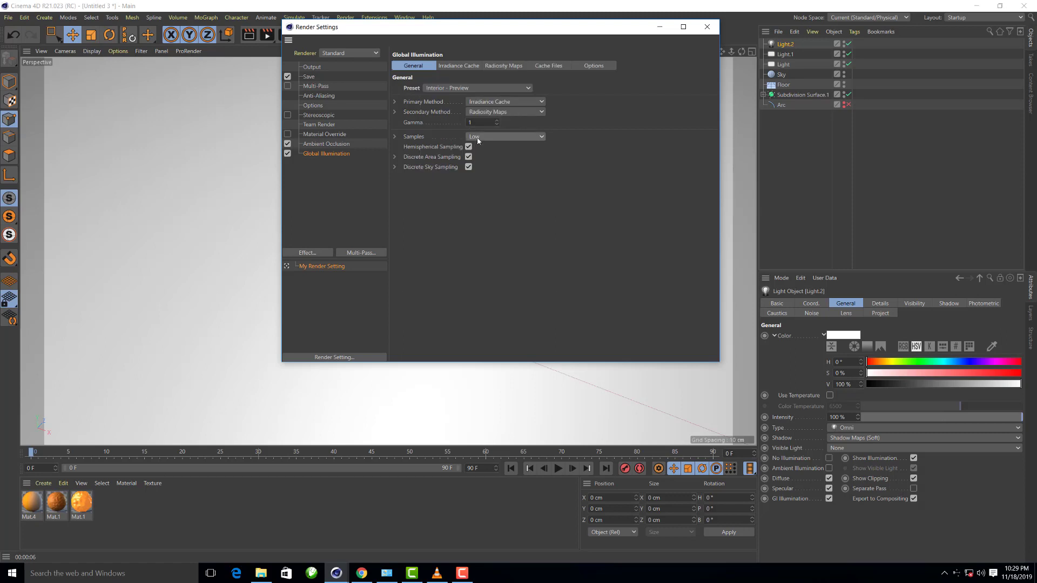
click(477, 139)
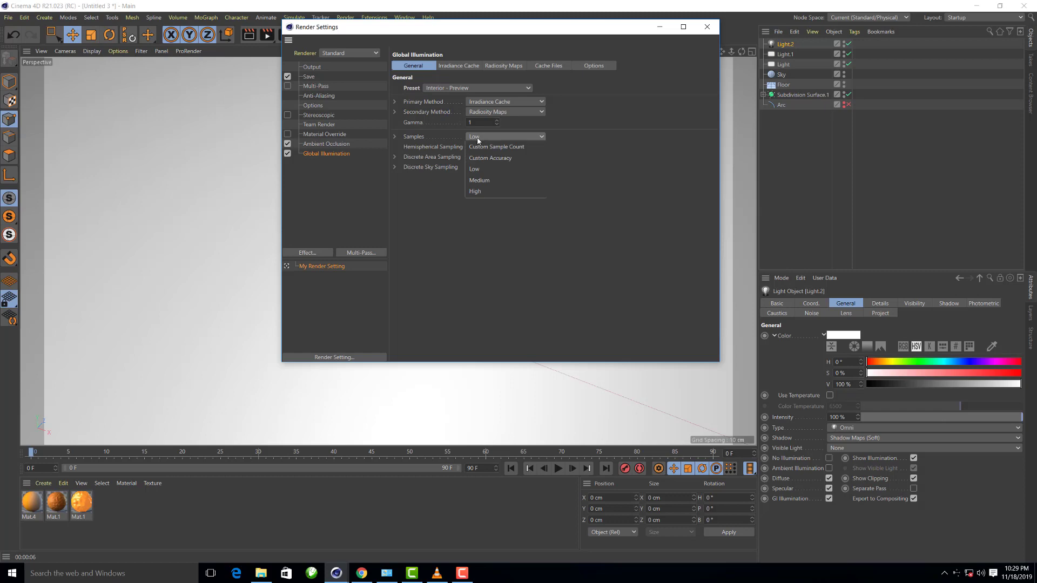
click(489, 183)
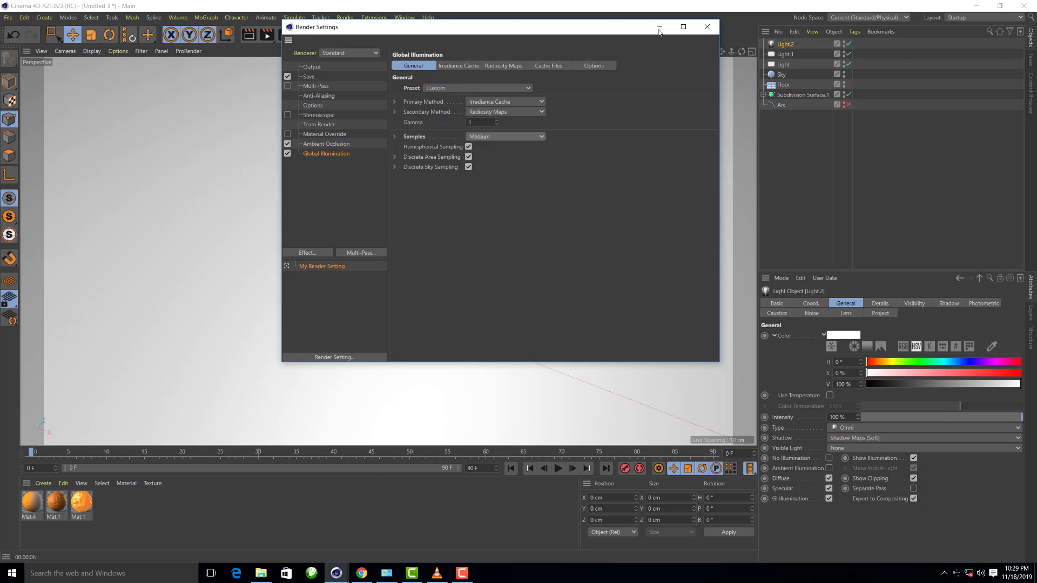
click(708, 27)
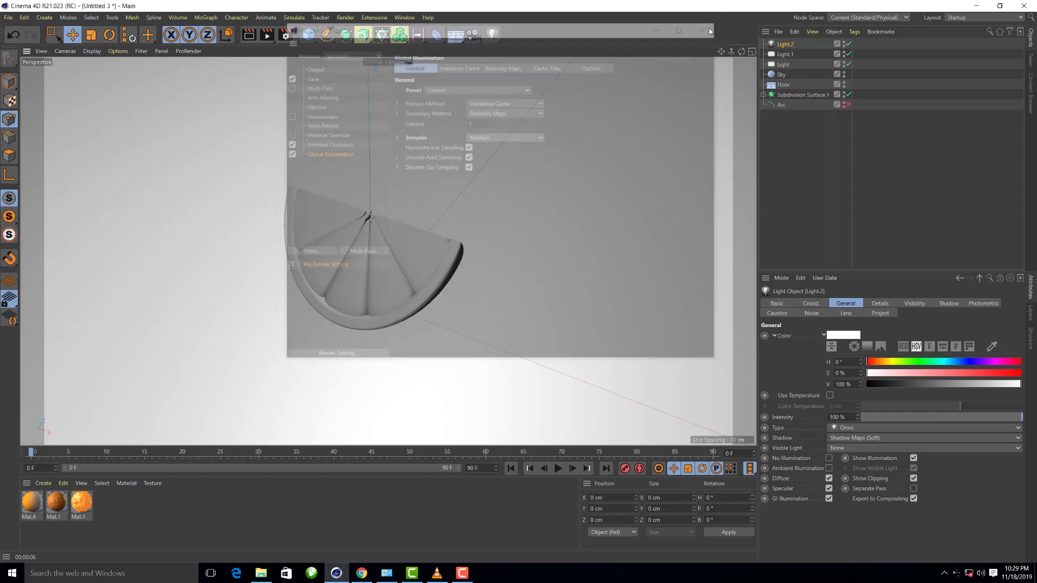
Switch Light and Light.1 to Shadow Maps (Soft), rendering the view before and after
click(249, 42)
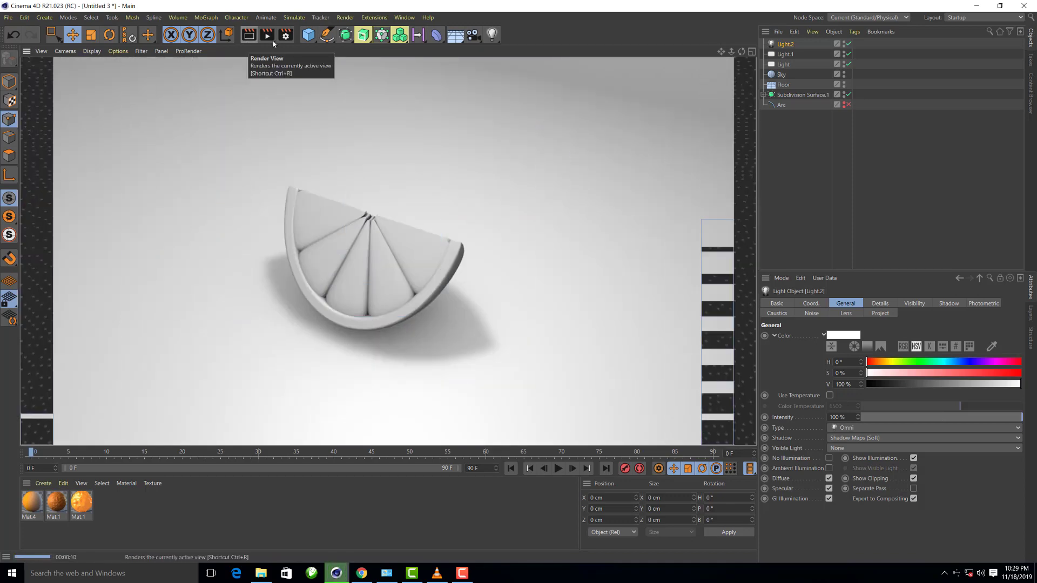
click(784, 66)
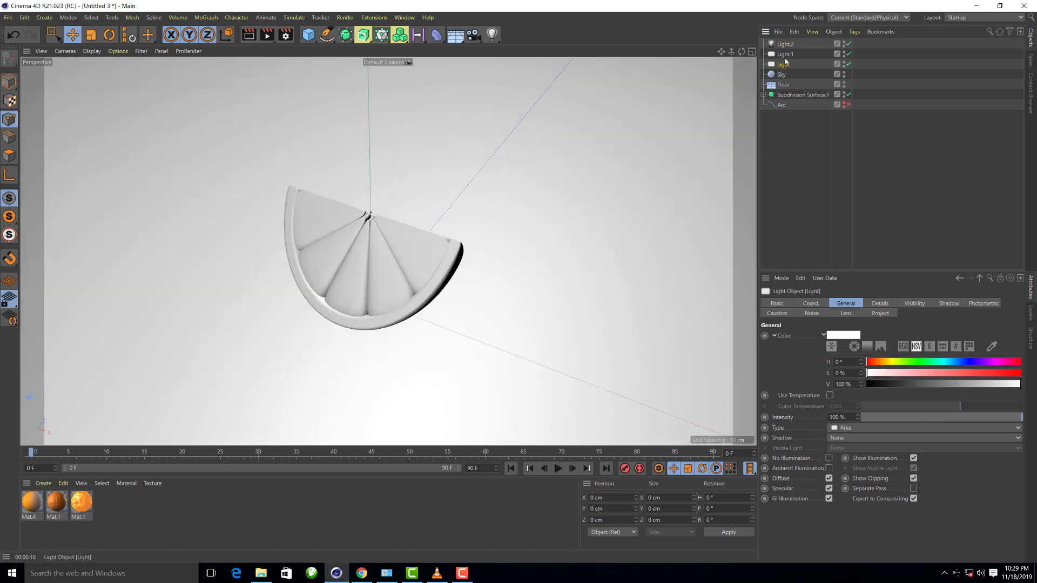
ctrl+click(784, 55)
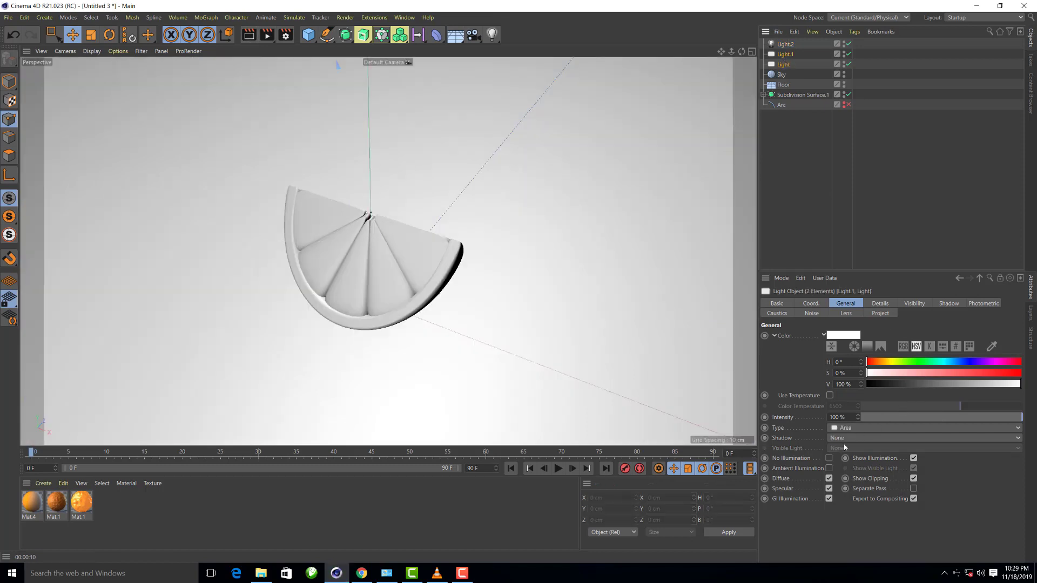
click(844, 441)
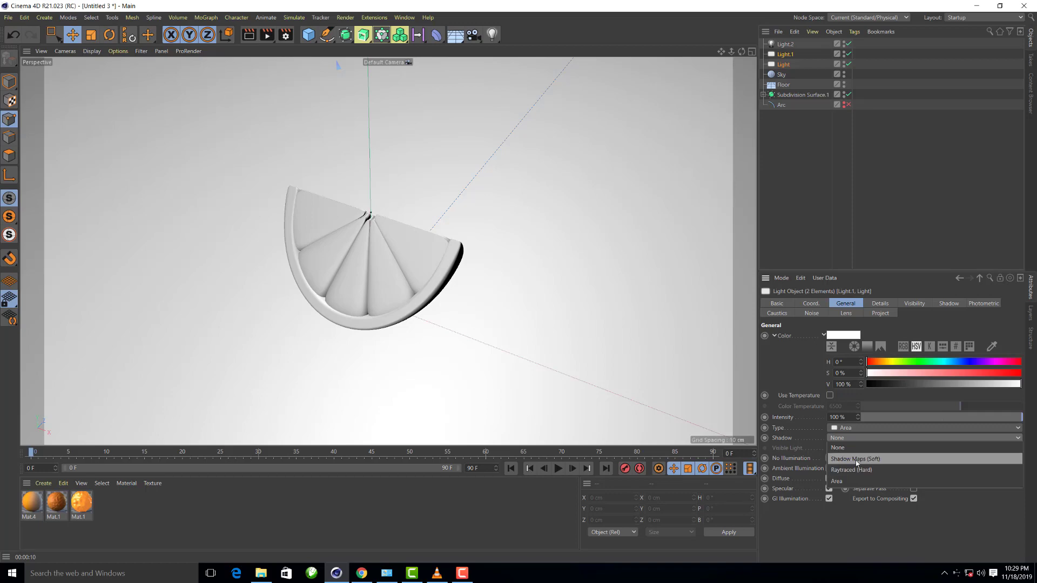
click(857, 456)
click(254, 37)
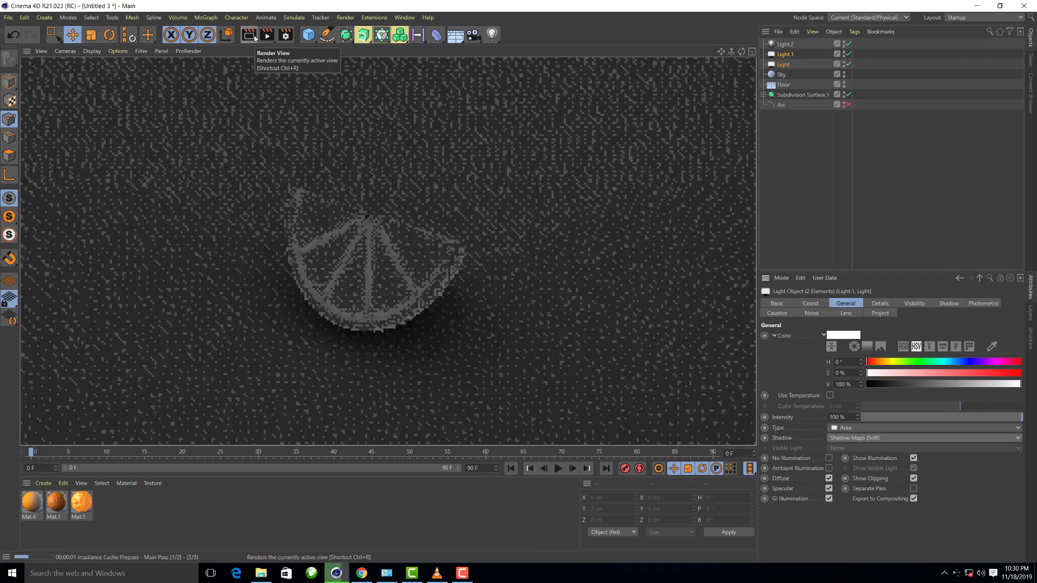